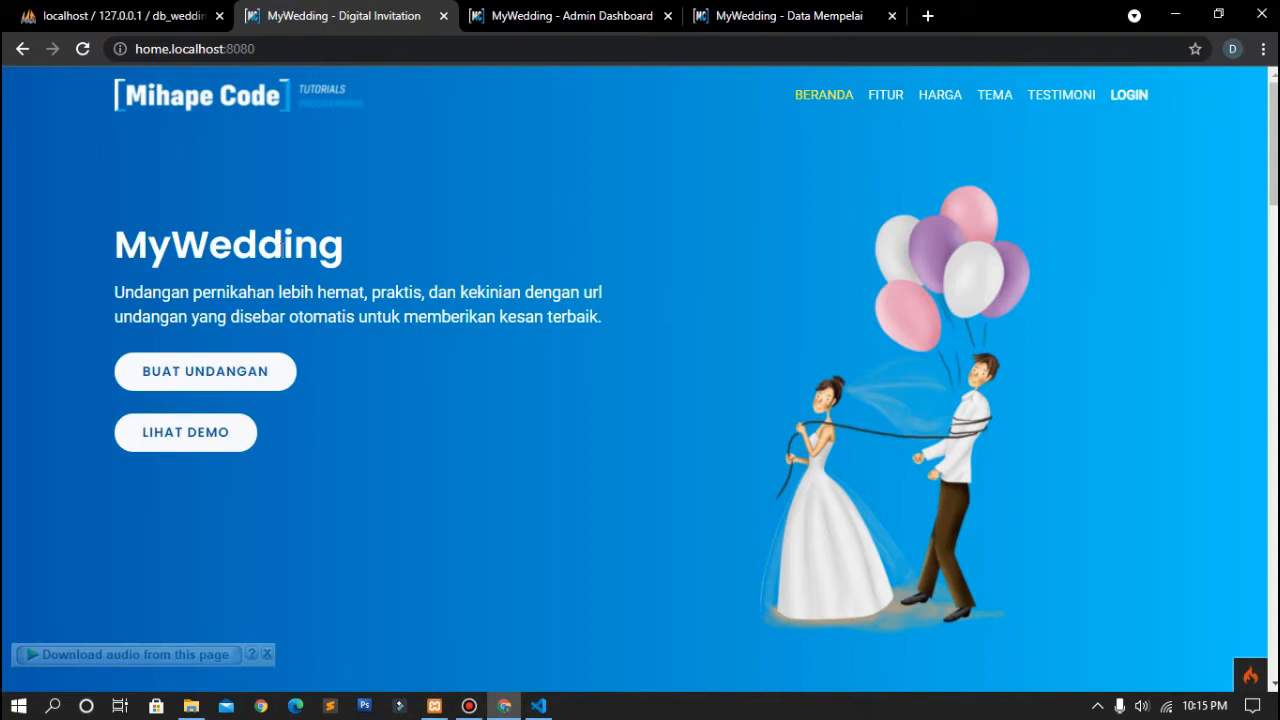
Step: Scroll the MyWedding landing page and open the full theme list via LIHAT SEMUA
{"action": "scroll", "coordinate": [350, 258], "scroll_direction": "down", "scroll_amount": 3}
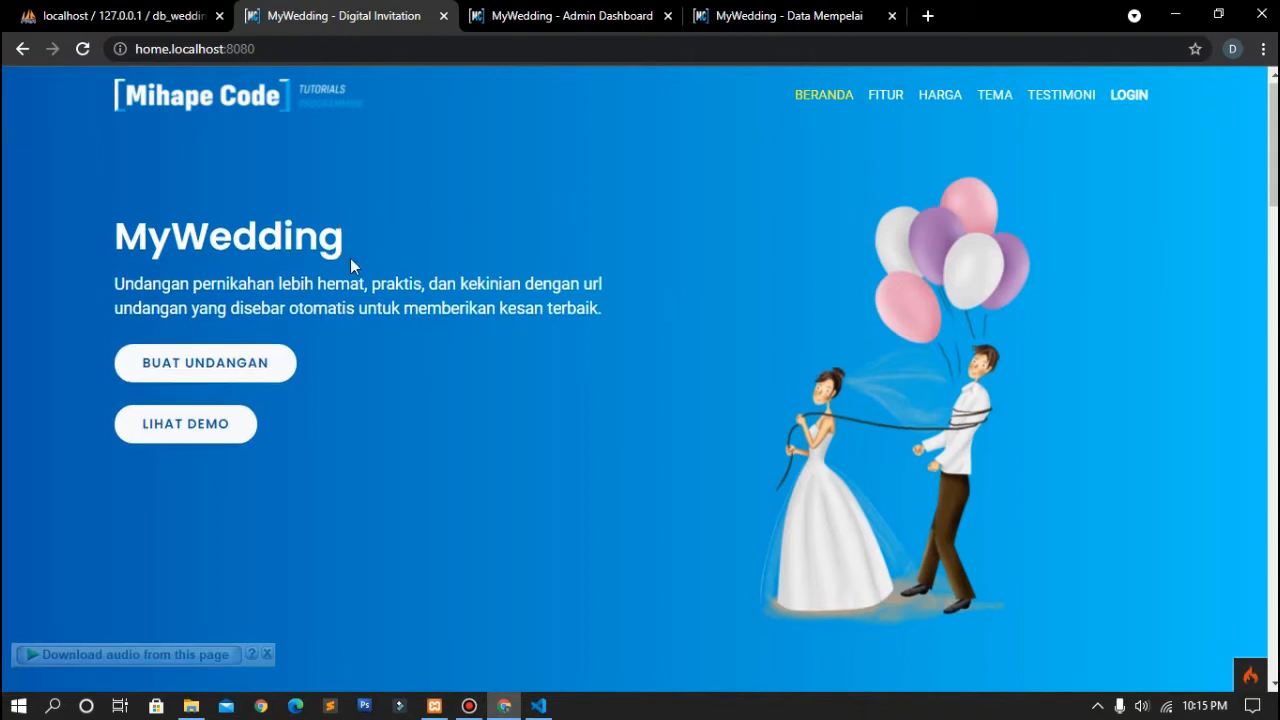
{"action": "scroll", "coordinate": [351, 259], "scroll_direction": "down", "scroll_amount": 5}
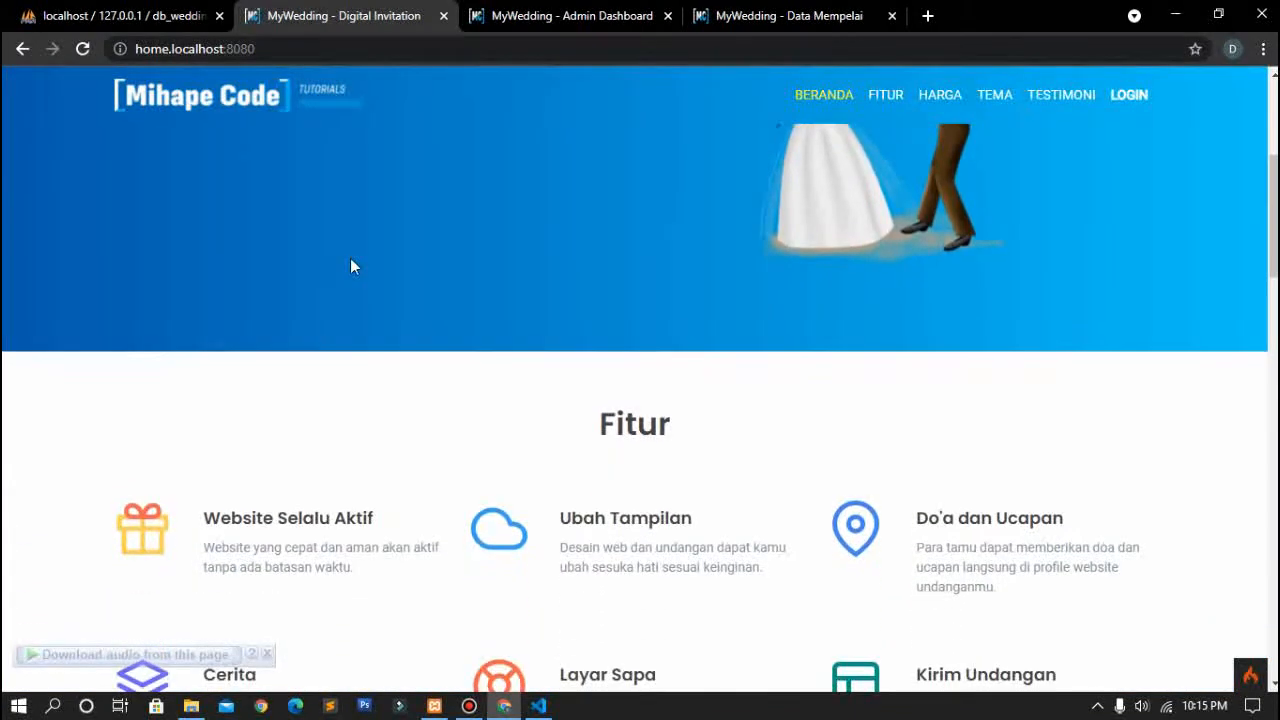
{"action": "scroll", "coordinate": [350, 262], "scroll_direction": "down", "scroll_amount": 10}
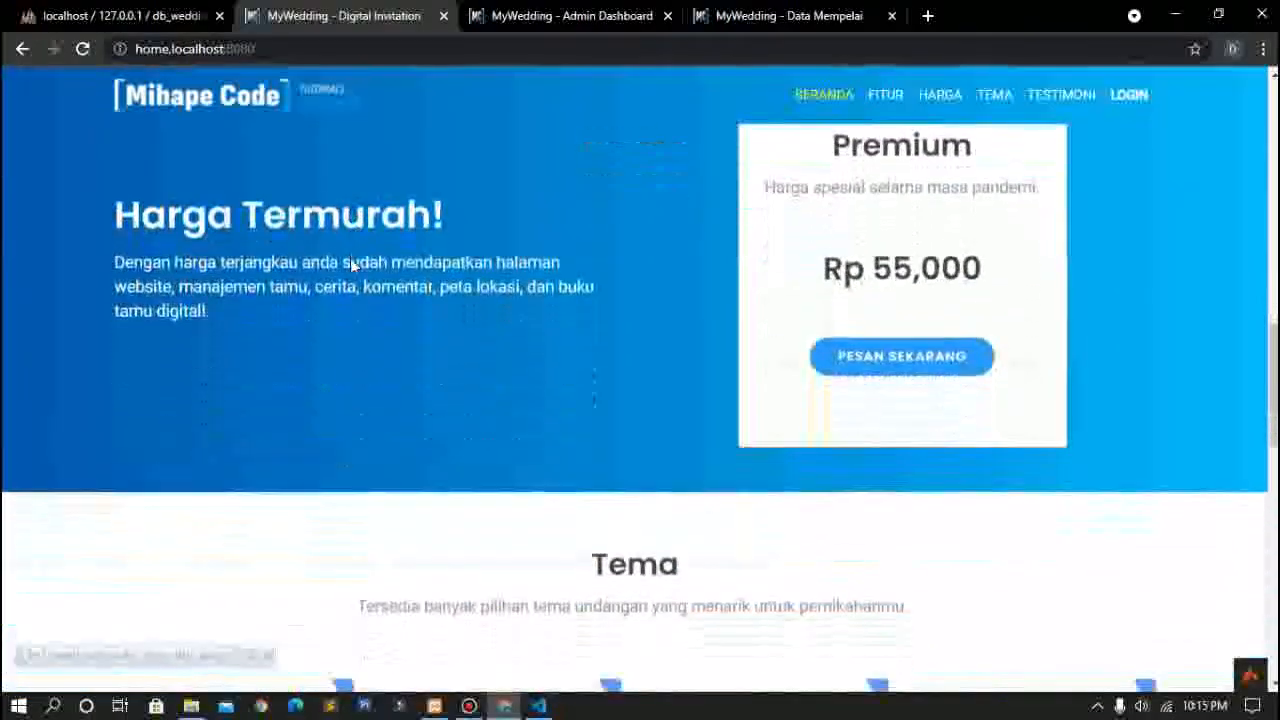
{"action": "scroll", "coordinate": [351, 259], "scroll_direction": "down", "scroll_amount": 2}
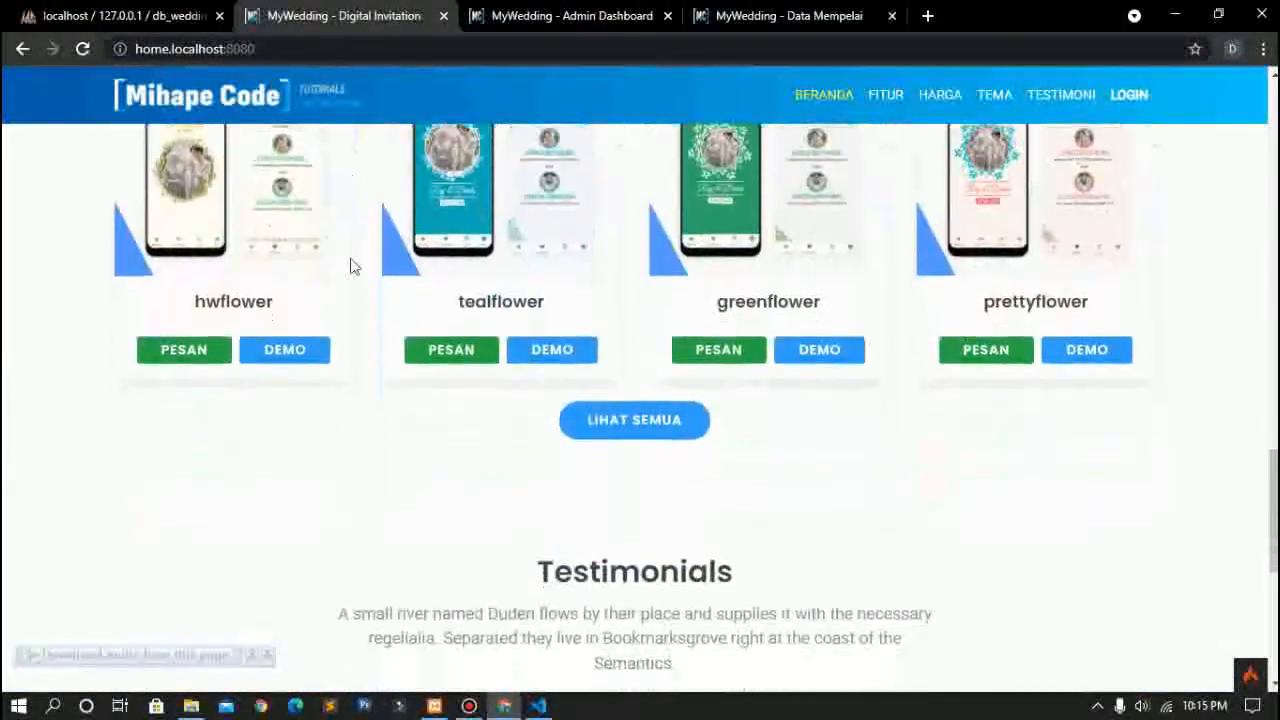
{"action": "scroll", "coordinate": [351, 266], "scroll_direction": "up", "scroll_amount": 1}
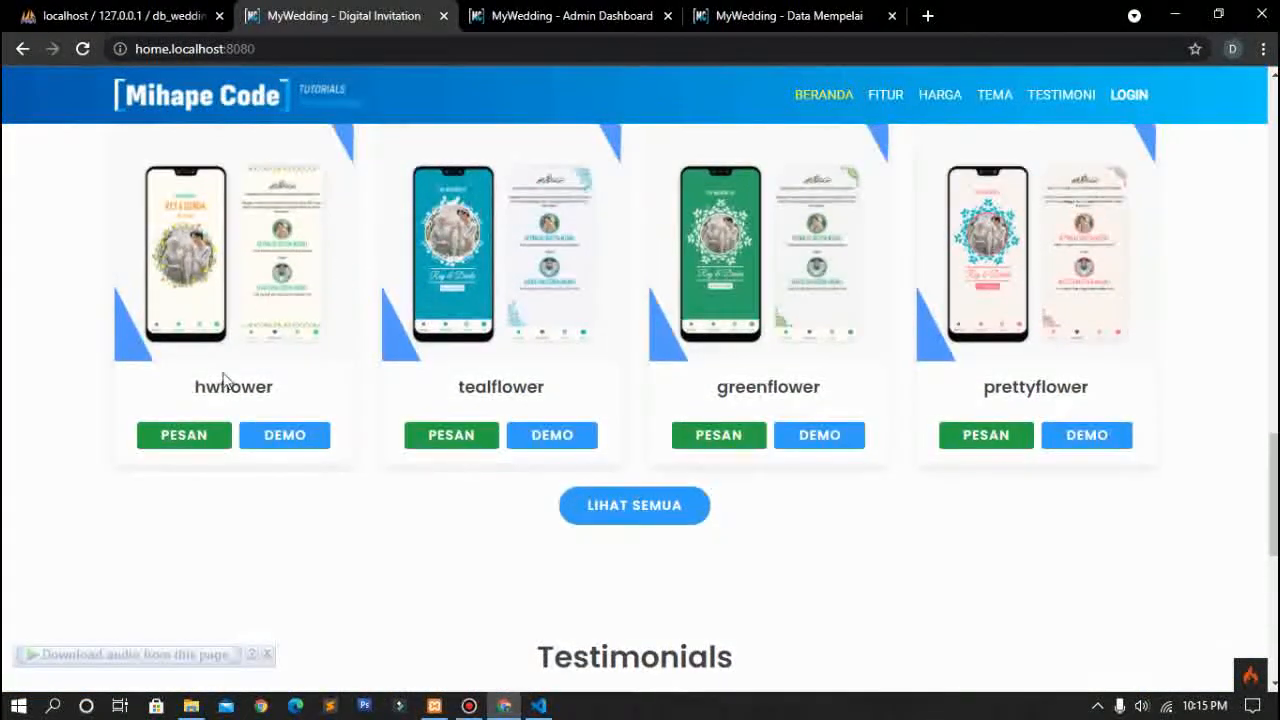
{"action": "left_click", "coordinate": [621, 509]}
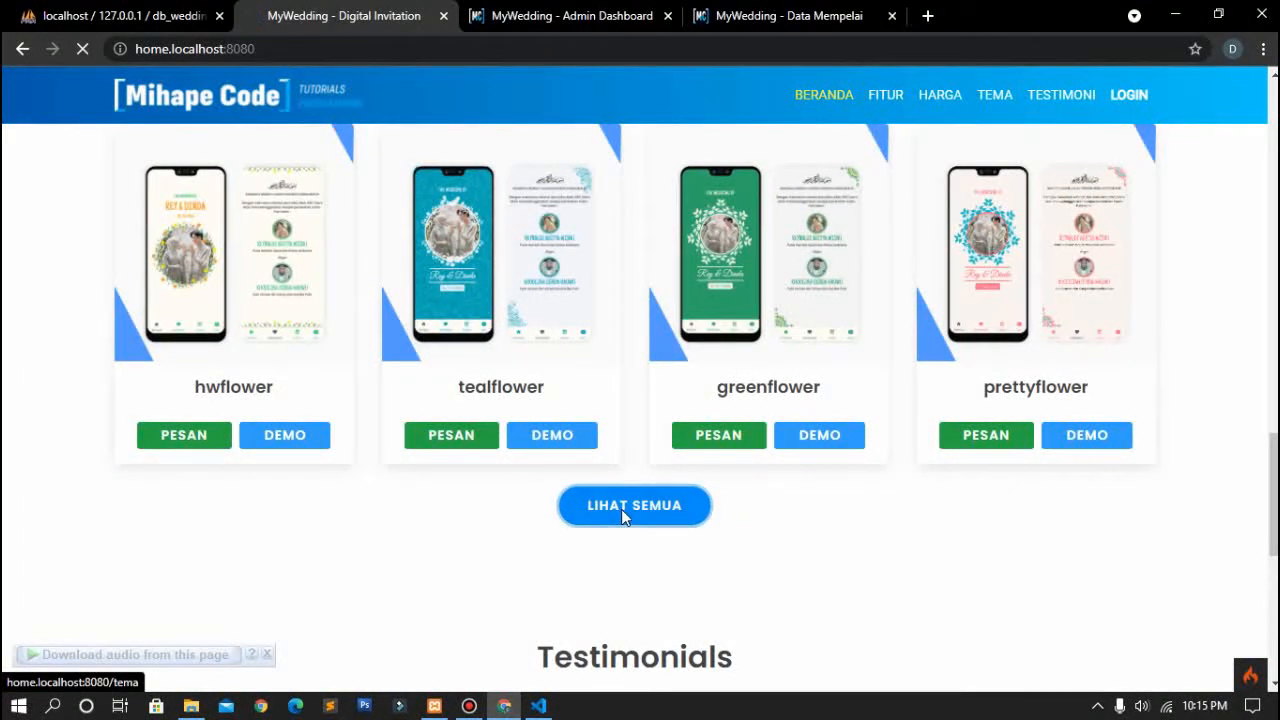
Step: Open the tealflower theme's DEMO invitation and show it full screen
{"action": "scroll", "coordinate": [620, 517], "scroll_direction": "down", "scroll_amount": 4}
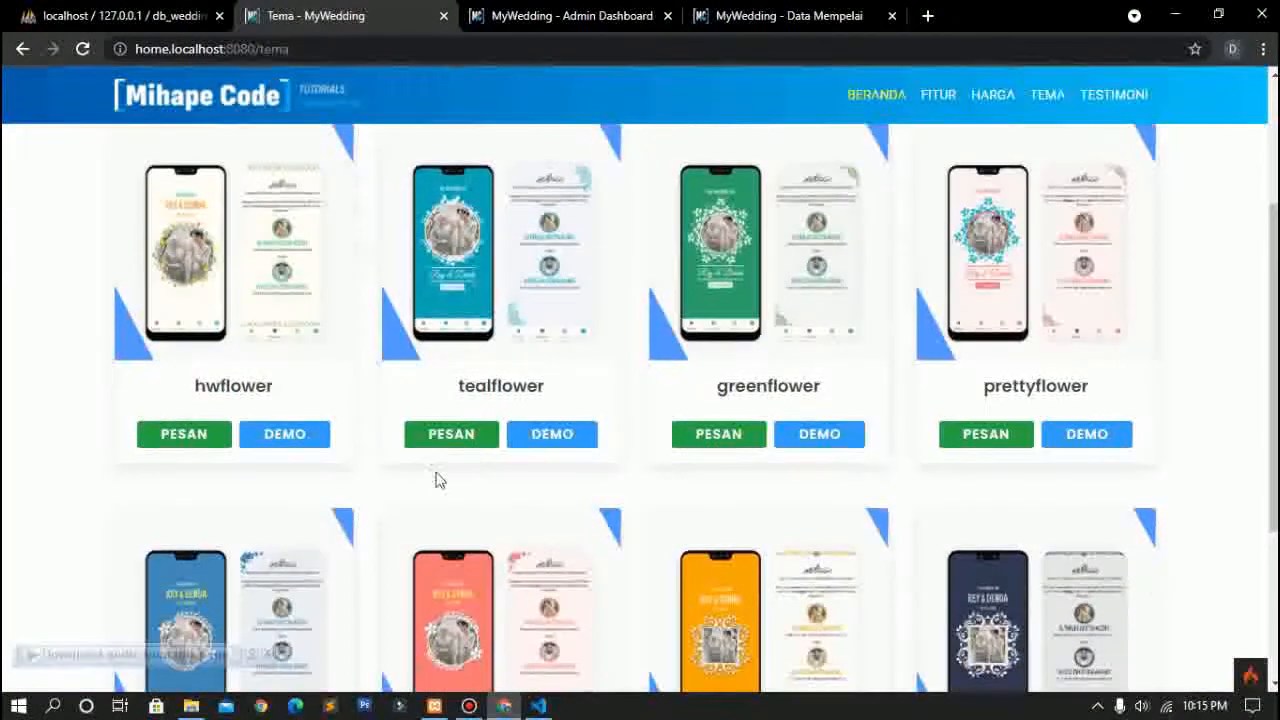
{"action": "scroll", "coordinate": [614, 400], "scroll_direction": "down", "scroll_amount": 3}
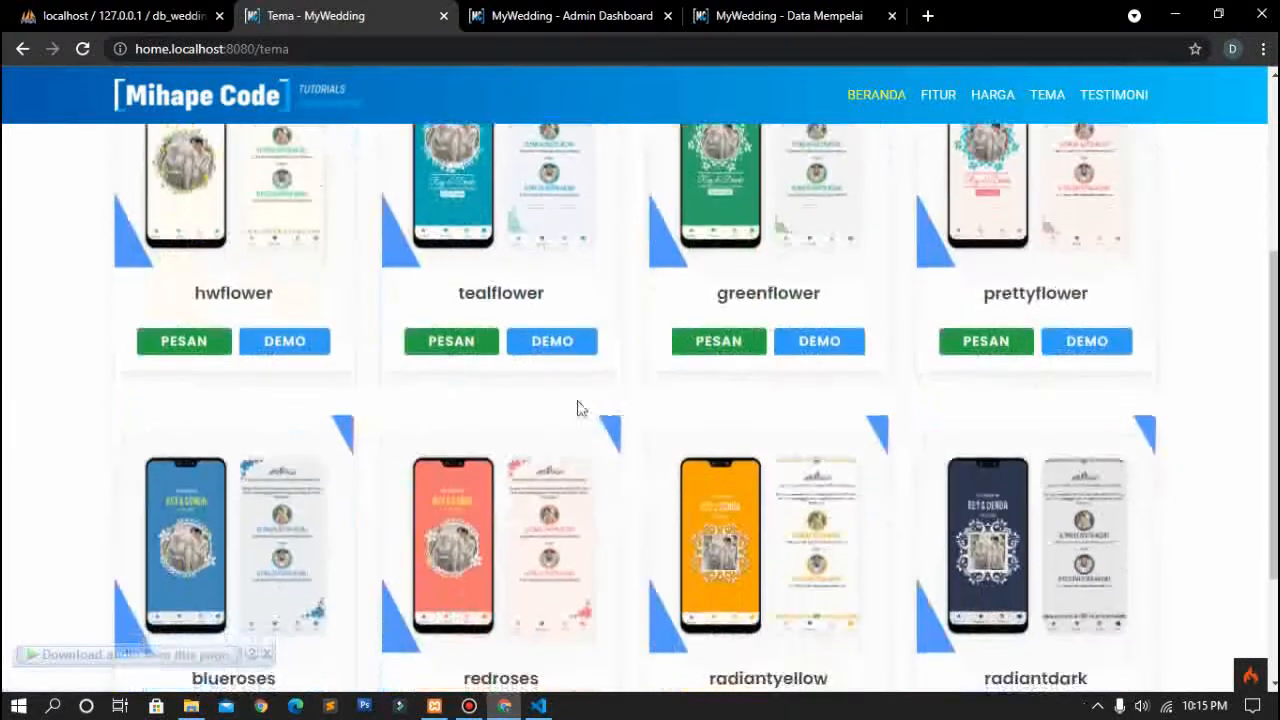
{"action": "scroll", "coordinate": [486, 488], "scroll_direction": "up", "scroll_amount": 2}
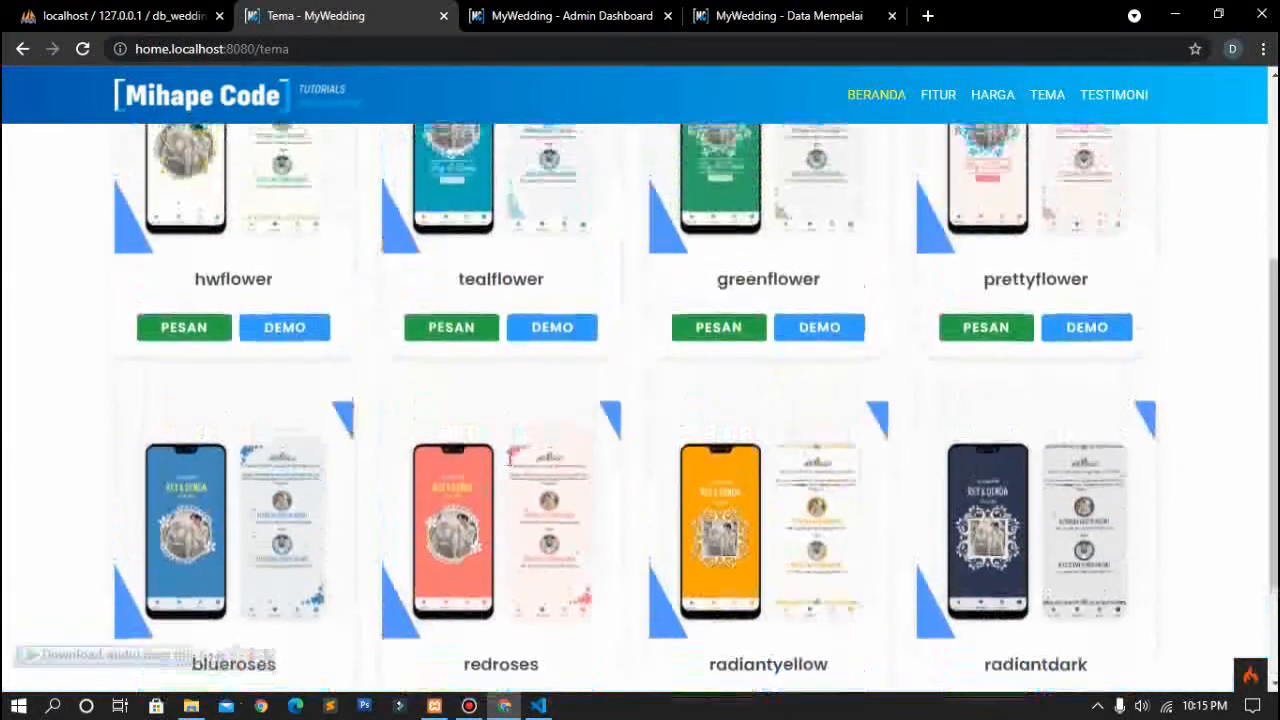
{"action": "left_click", "coordinate": [553, 330]}
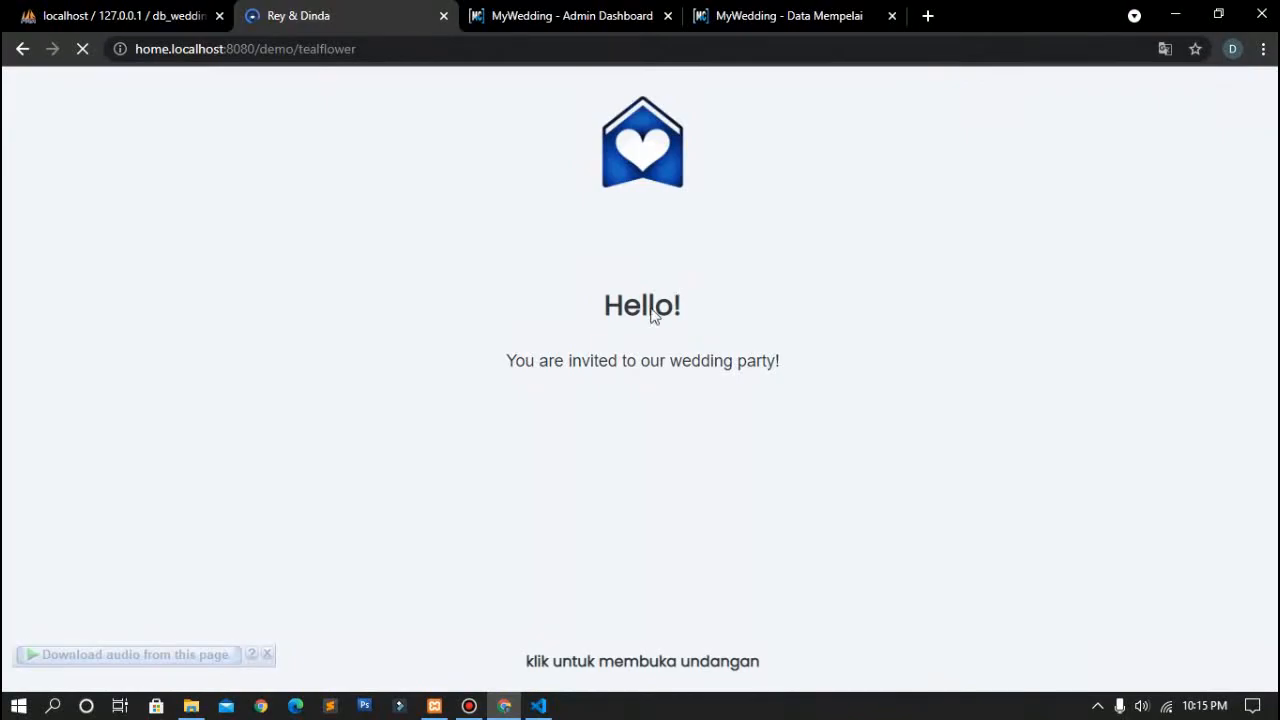
{"action": "left_click", "coordinate": [623, 360]}
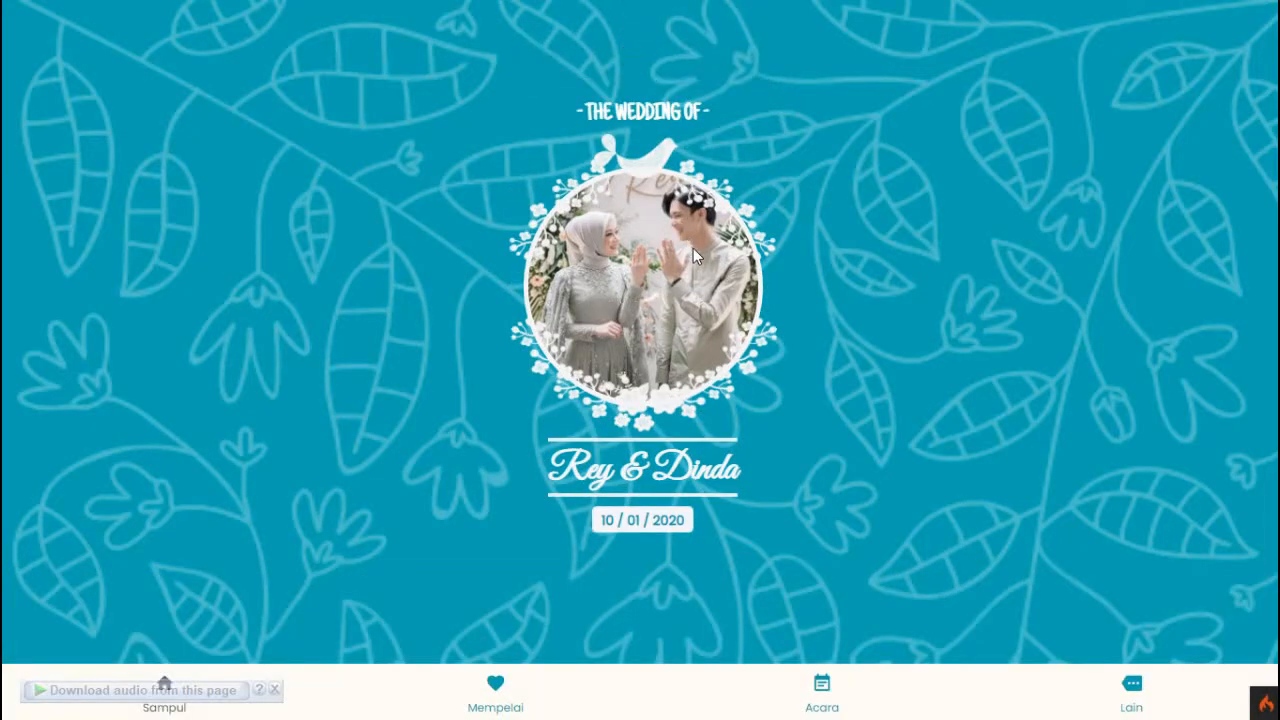
Step: Exit full screen, inspect the invitation in DevTools, then go back and close DevTools
{"action": "key", "text": "Escape"}
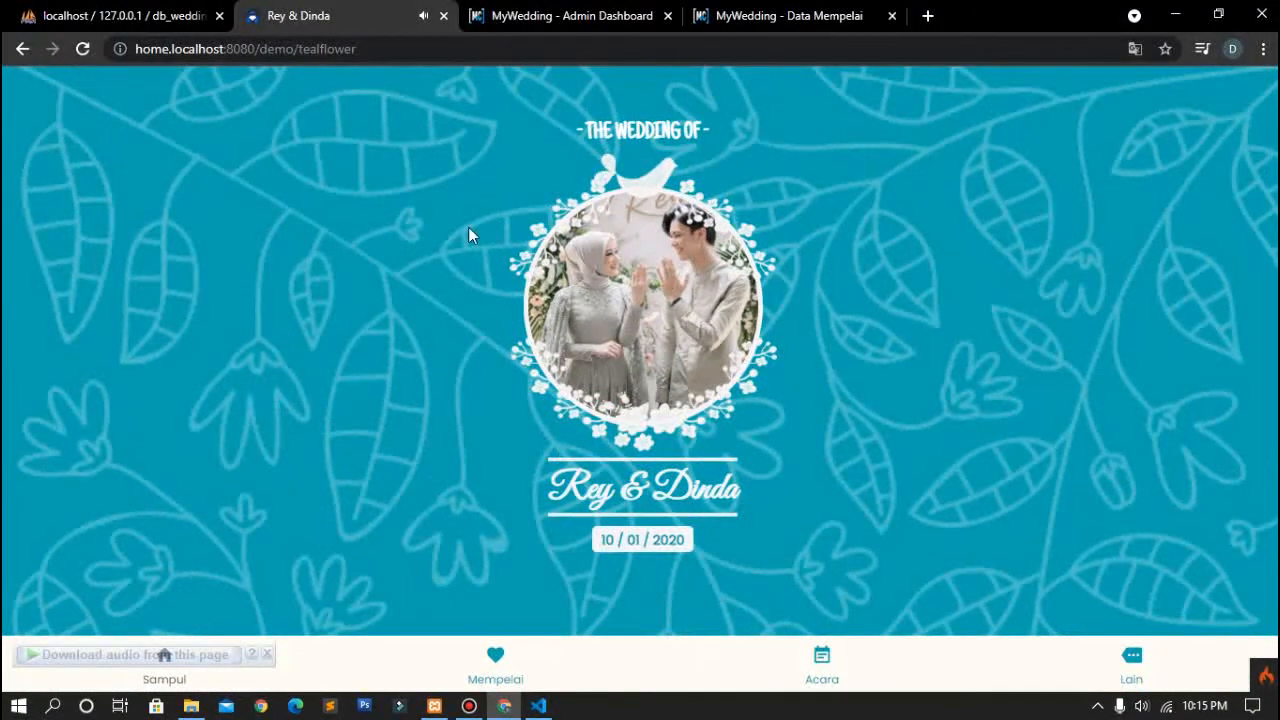
{"action": "right_click", "coordinate": [468, 227]}
{"action": "left_click", "coordinate": [507, 480]}
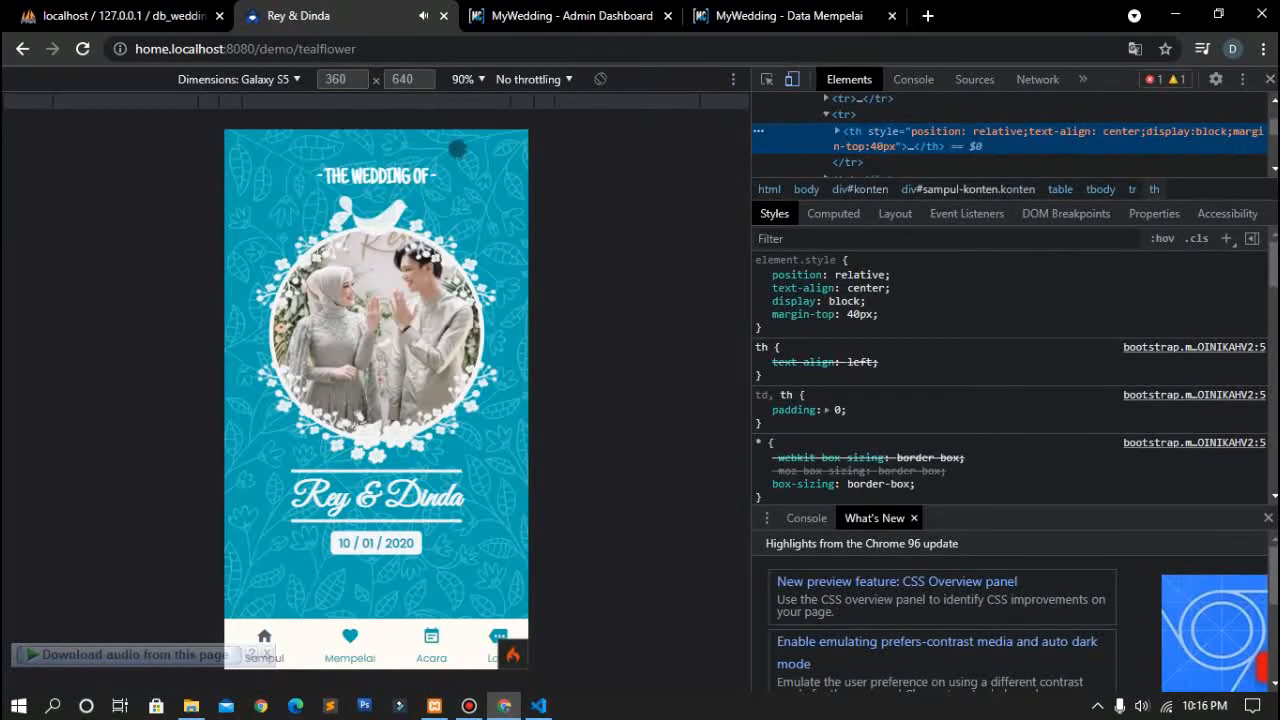
{"action": "left_click", "coordinate": [23, 50]}
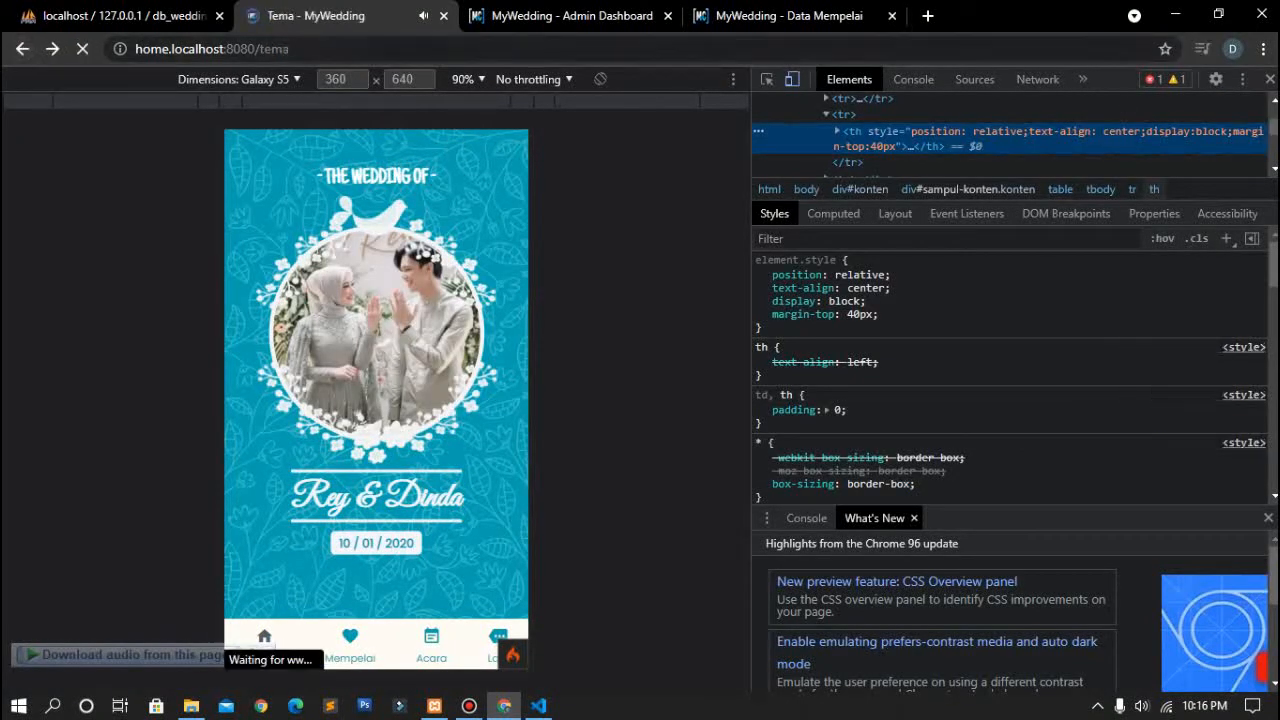
{"action": "left_click", "coordinate": [1270, 82]}
Step: Jump to the TESTIMONI section of the home page and scroll back up to the top
{"action": "scroll", "coordinate": [583, 339], "scroll_direction": "up", "scroll_amount": 5}
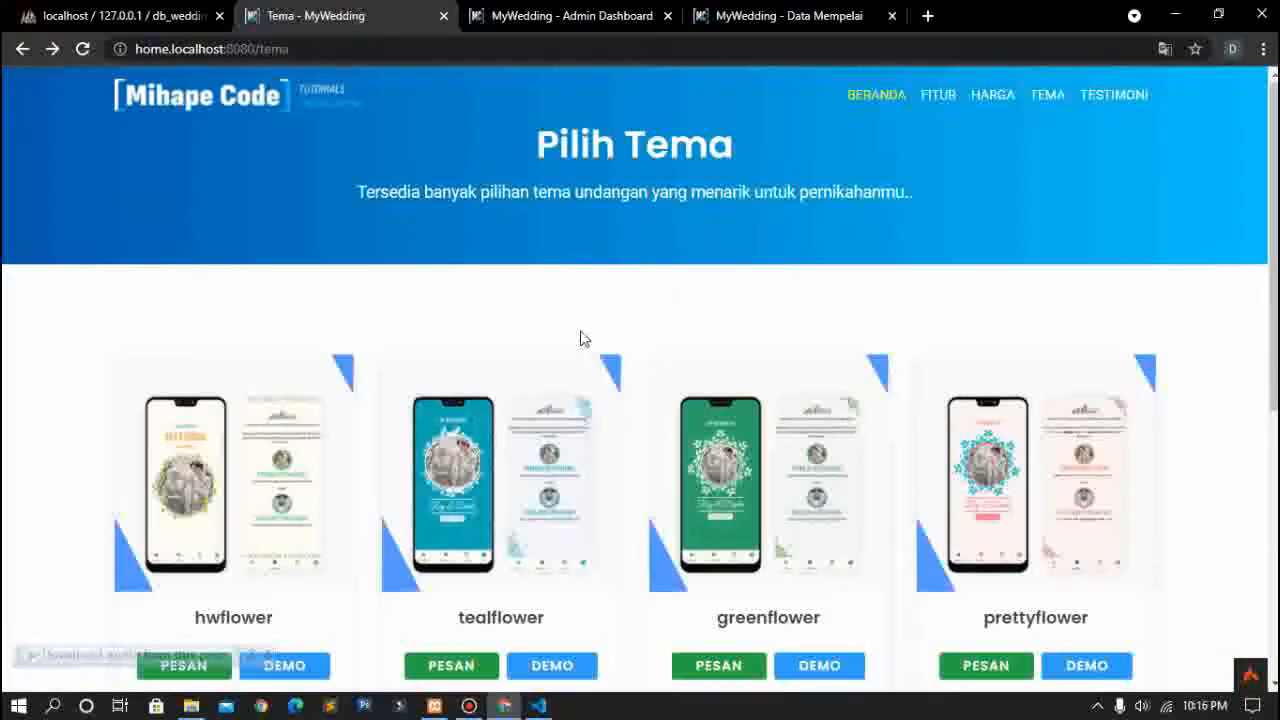
{"action": "left_click", "coordinate": [1114, 92]}
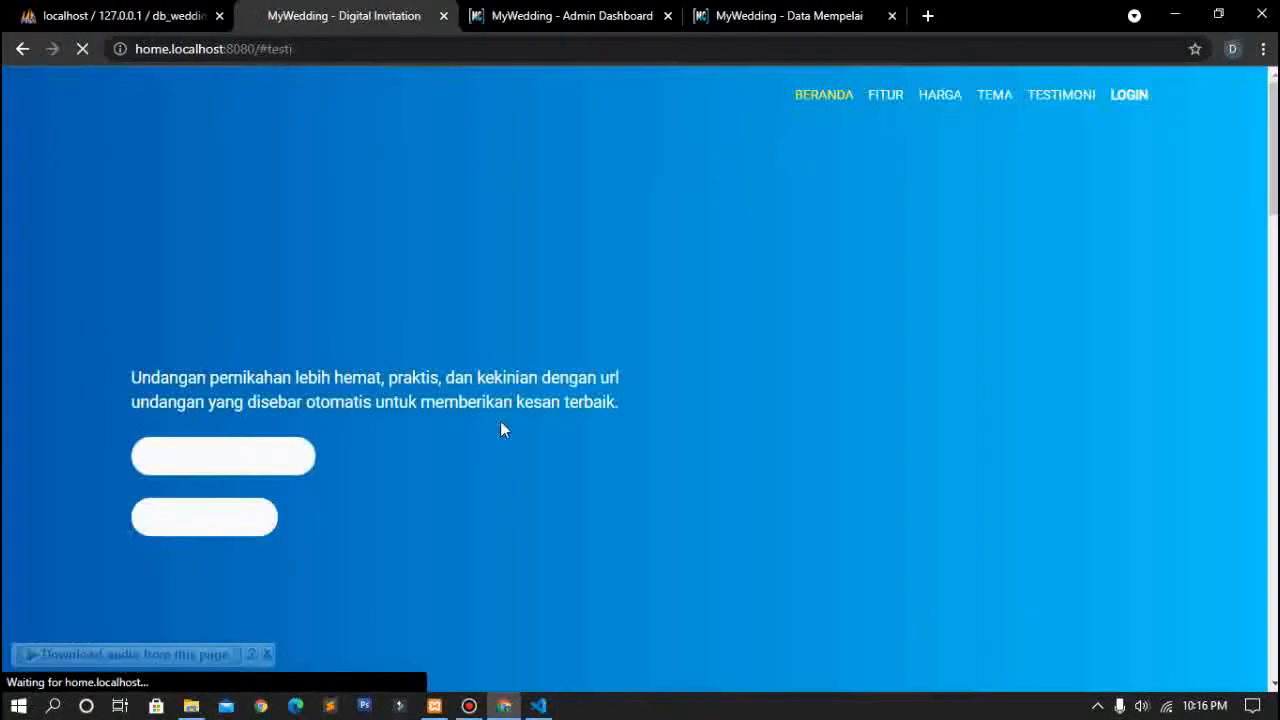
{"action": "scroll", "coordinate": [504, 430], "scroll_direction": "up", "scroll_amount": 4}
{"action": "scroll", "coordinate": [504, 430], "scroll_direction": "up", "scroll_amount": 10}
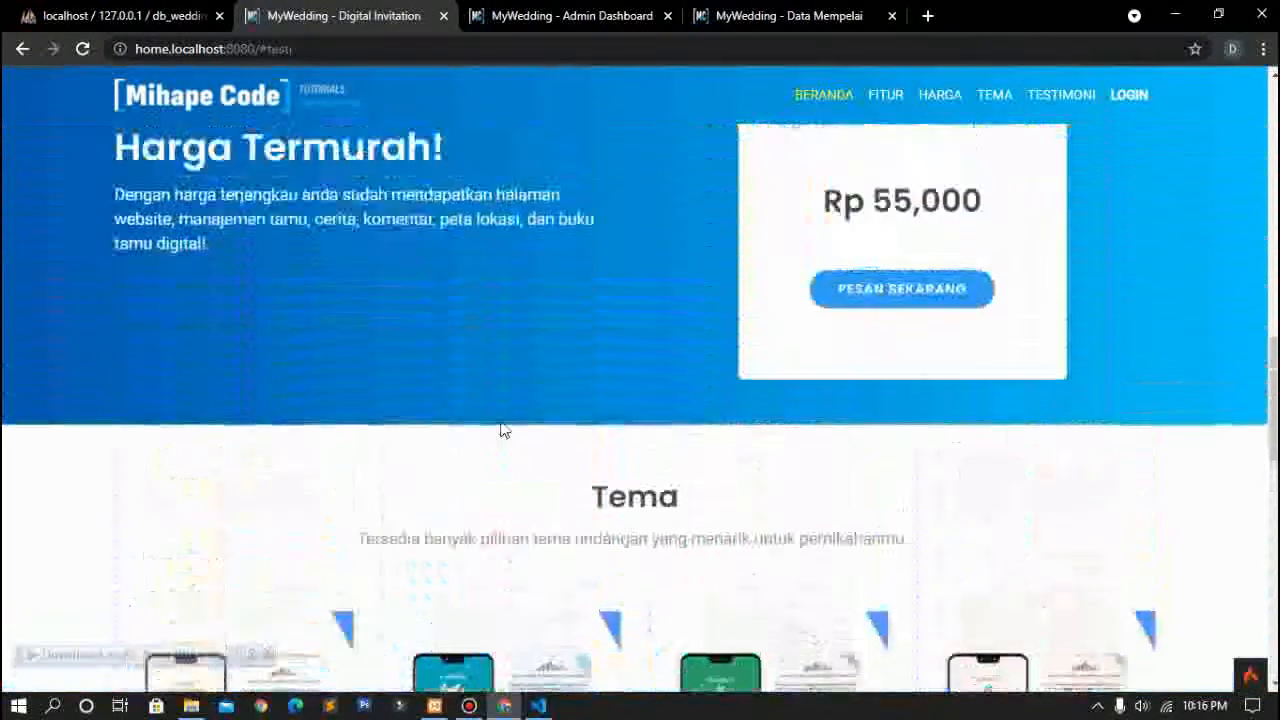
{"action": "scroll", "coordinate": [527, 195], "scroll_direction": "up", "scroll_amount": 6}
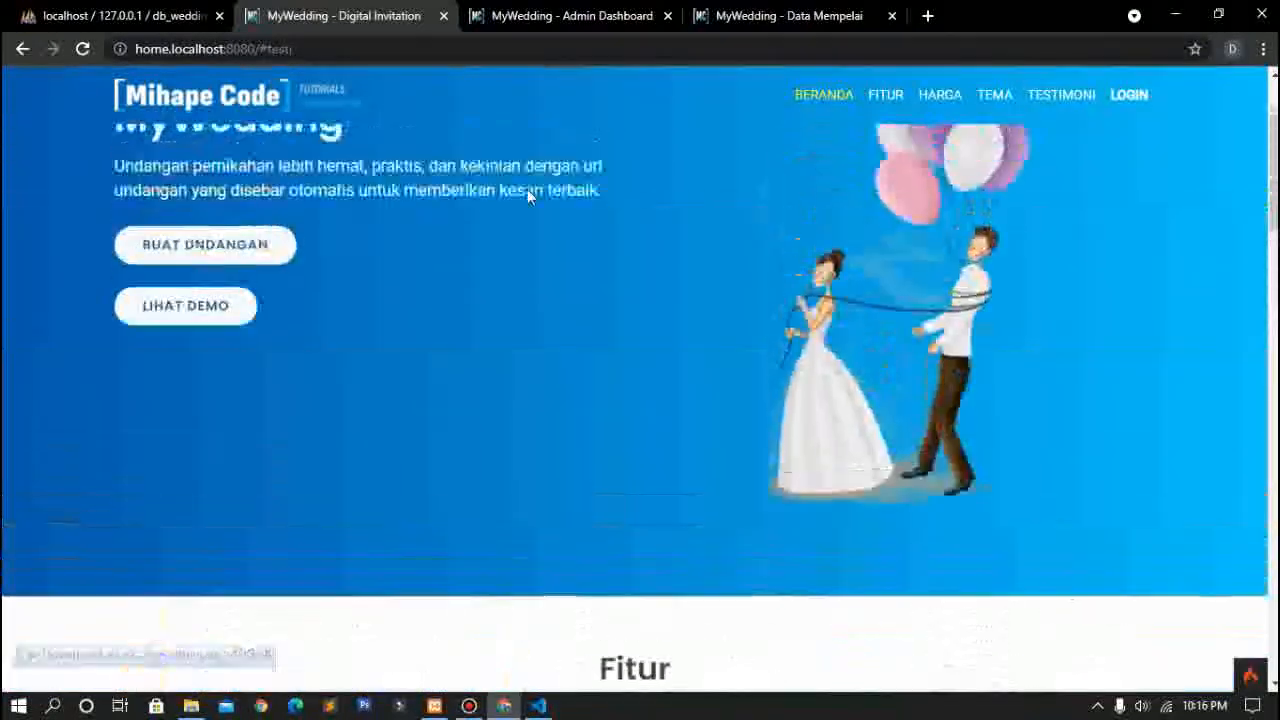
Step: Go from Data Mempelai to the user Dashboard statistics, expand Website, then switch to the Admin Dashboard
{"action": "left_click", "coordinate": [780, 13]}
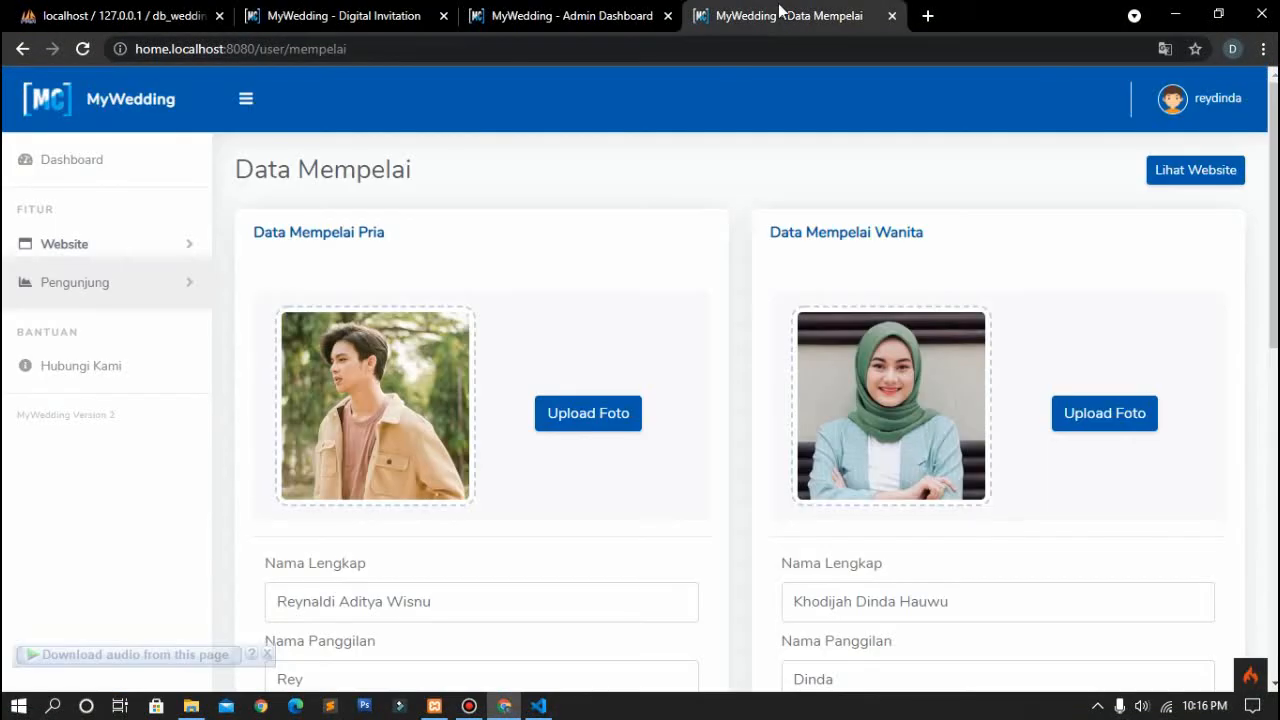
{"action": "left_click", "coordinate": [76, 164]}
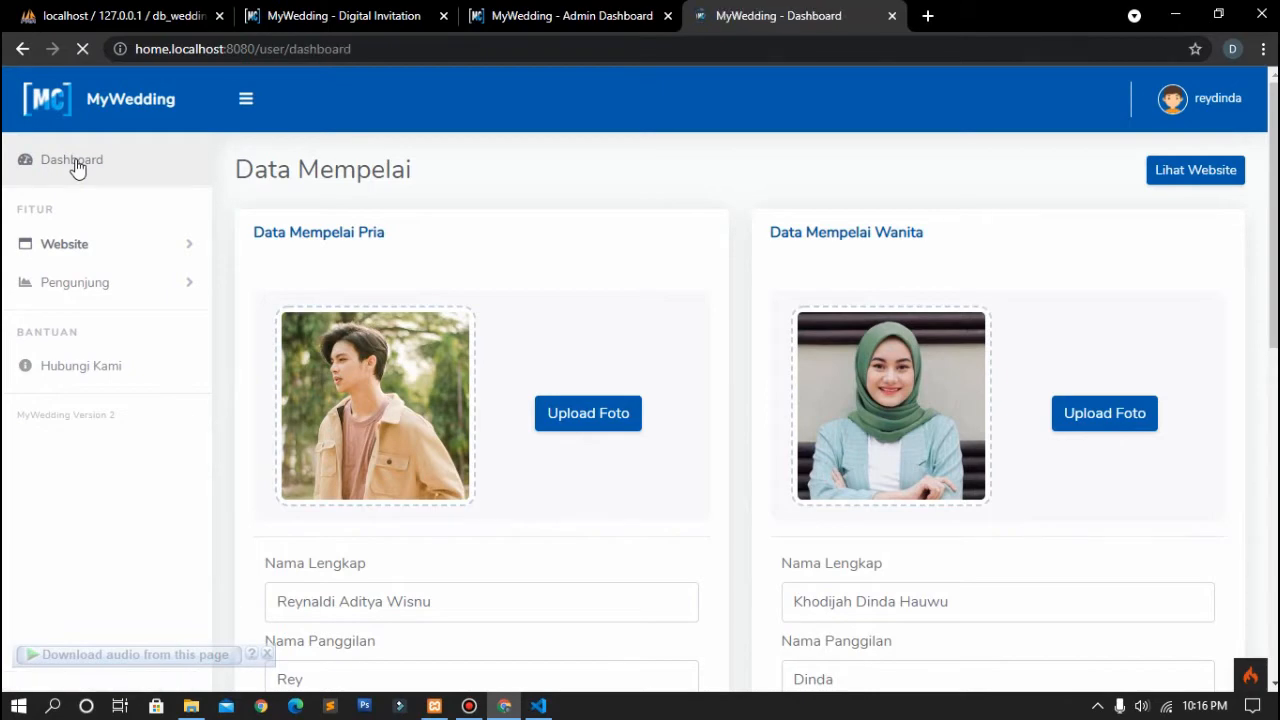
{"action": "scroll", "coordinate": [188, 314], "scroll_direction": "down", "scroll_amount": 1}
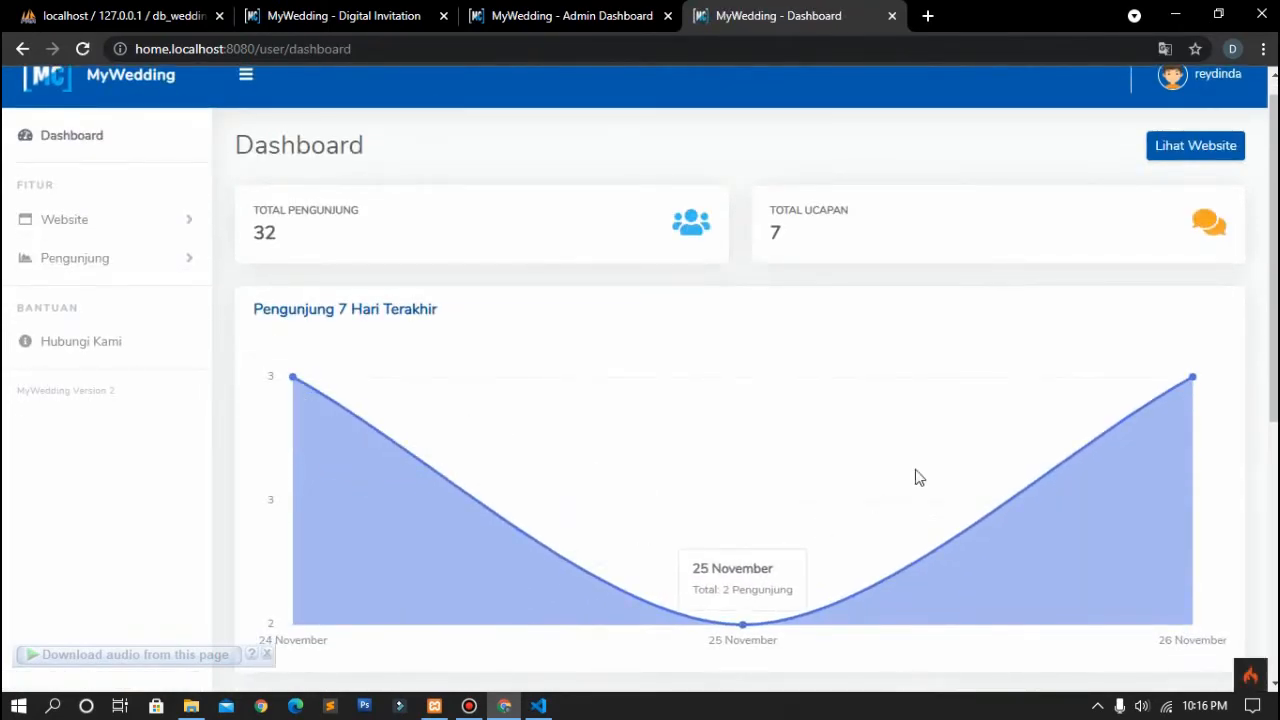
{"action": "scroll", "coordinate": [1080, 364], "scroll_direction": "up", "scroll_amount": 1}
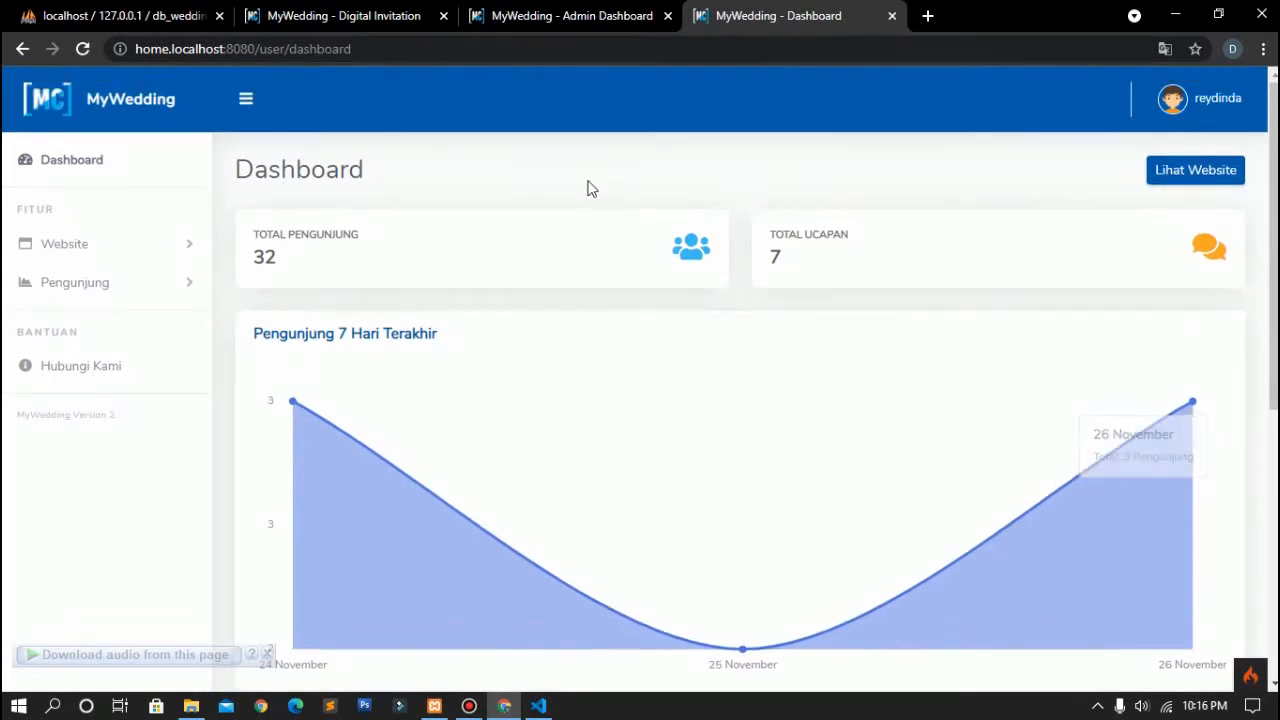
{"action": "left_click", "coordinate": [163, 258]}
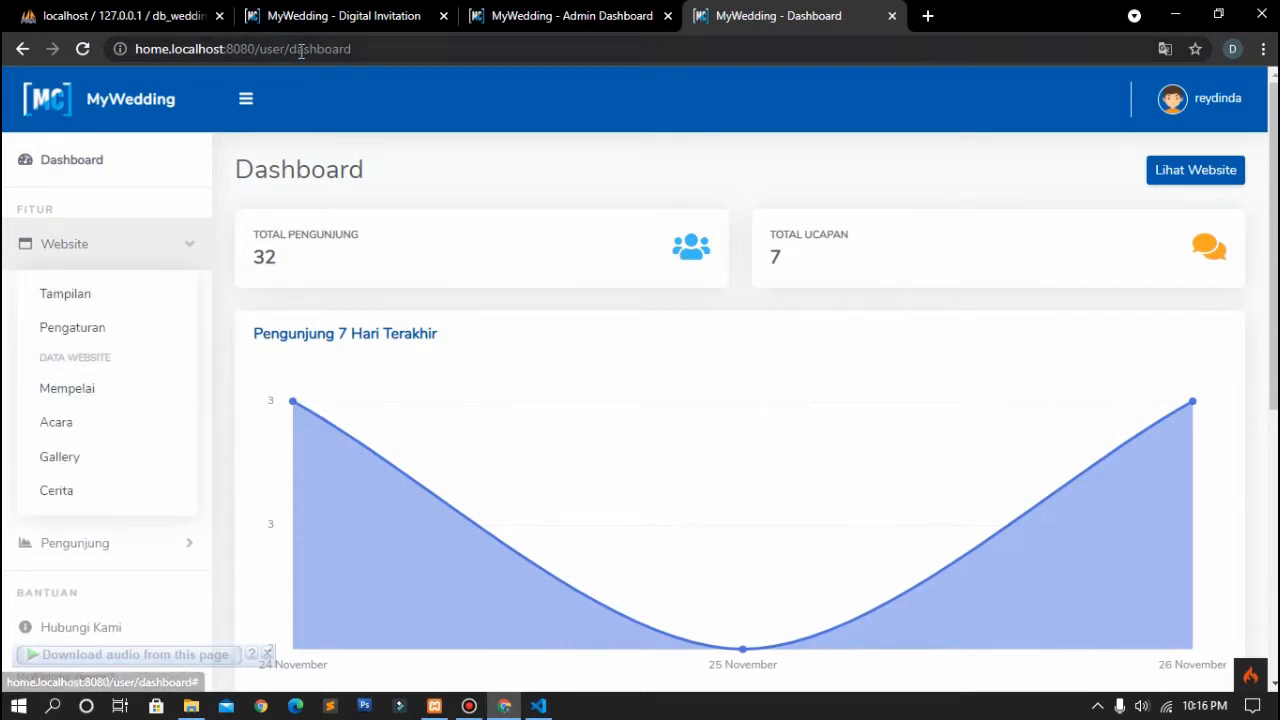
{"action": "left_click", "coordinate": [553, 13]}
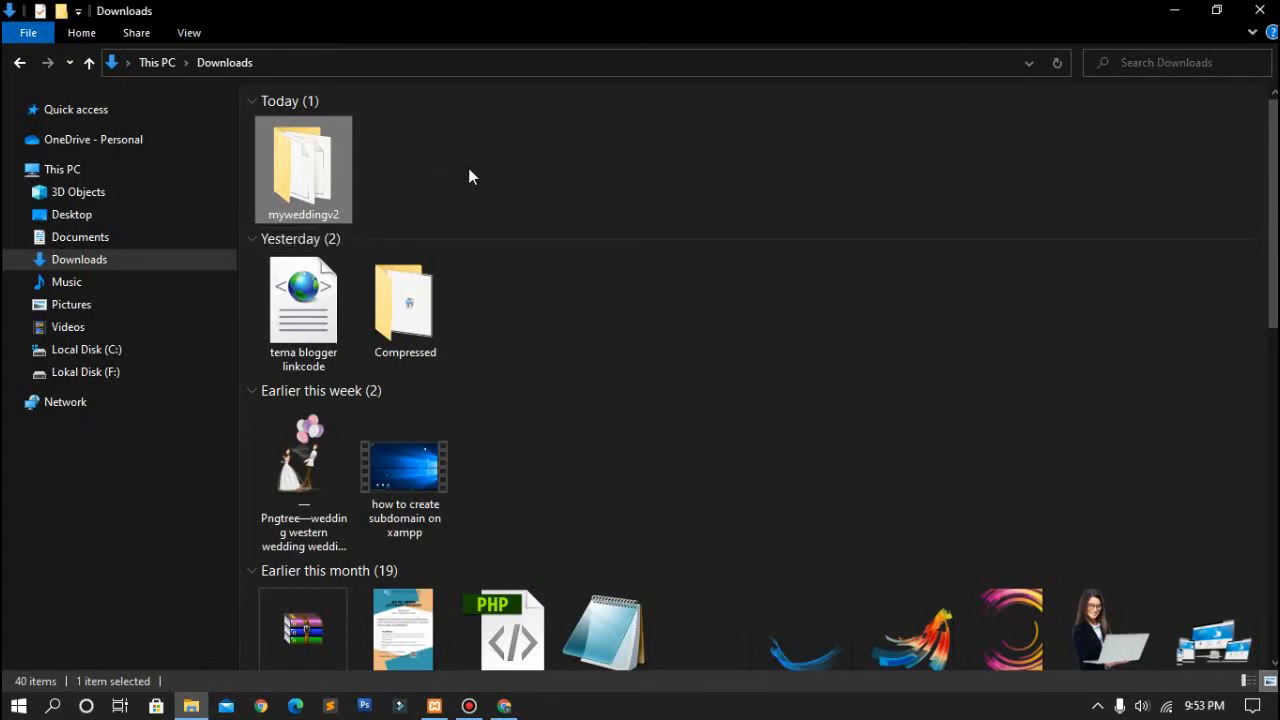
Step: Scroll through the Downloads list, then bring Chrome forward on a new tab
{"action": "scroll", "coordinate": [446, 200], "scroll_direction": "down", "scroll_amount": 1}
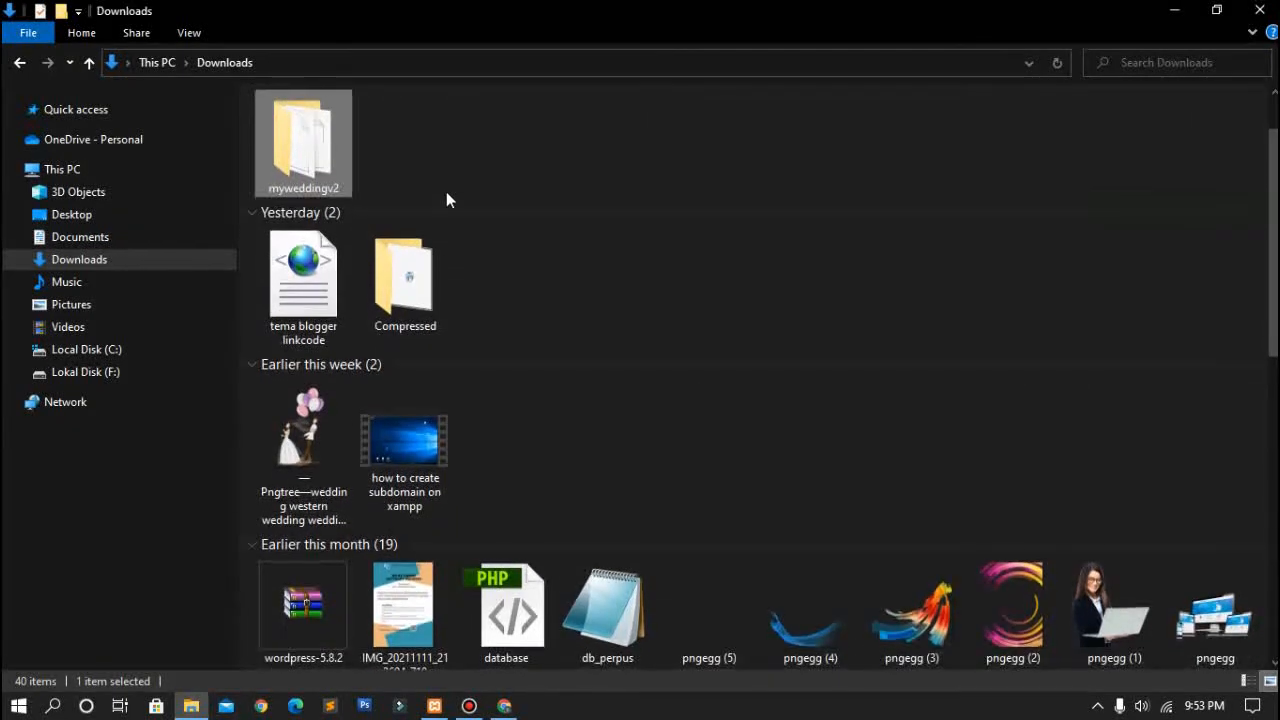
{"action": "scroll", "coordinate": [446, 200], "scroll_direction": "up", "scroll_amount": 1}
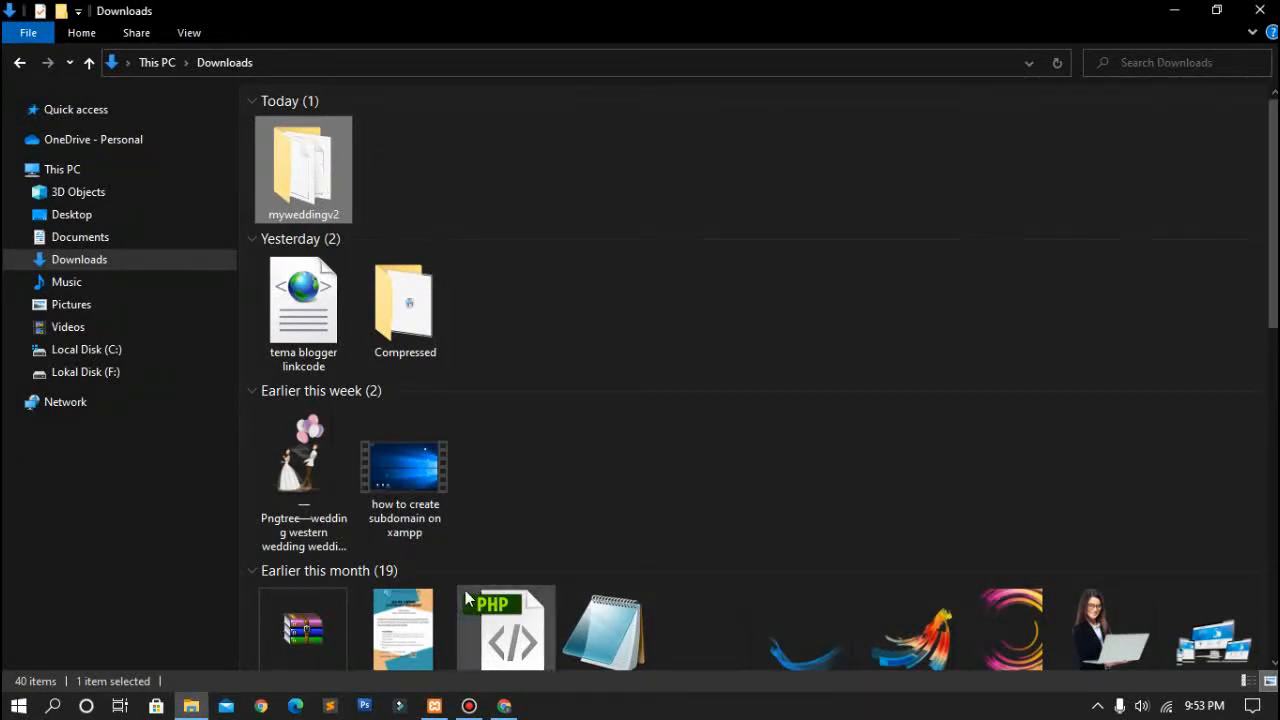
{"action": "left_click", "coordinate": [505, 713]}
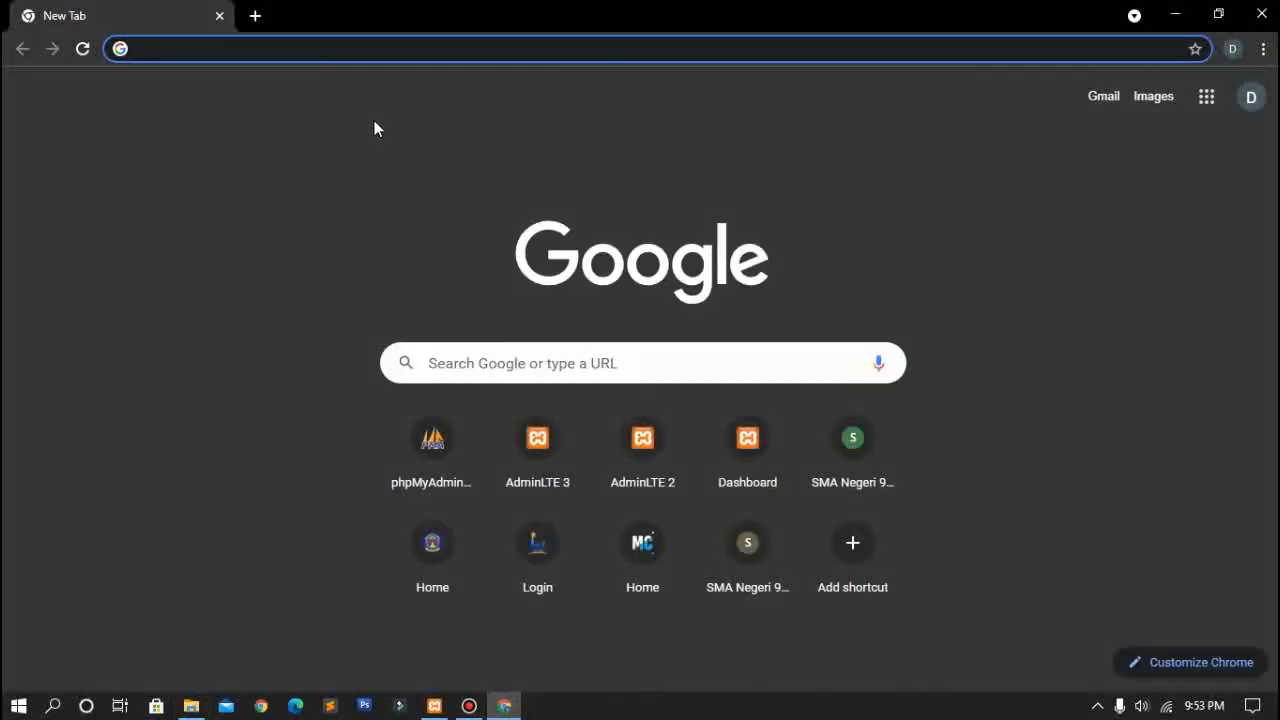
Step: Search Google for 'composer', open getcomposer.org, and open a blank tab beside it
{"action": "type", "text": "comp"}
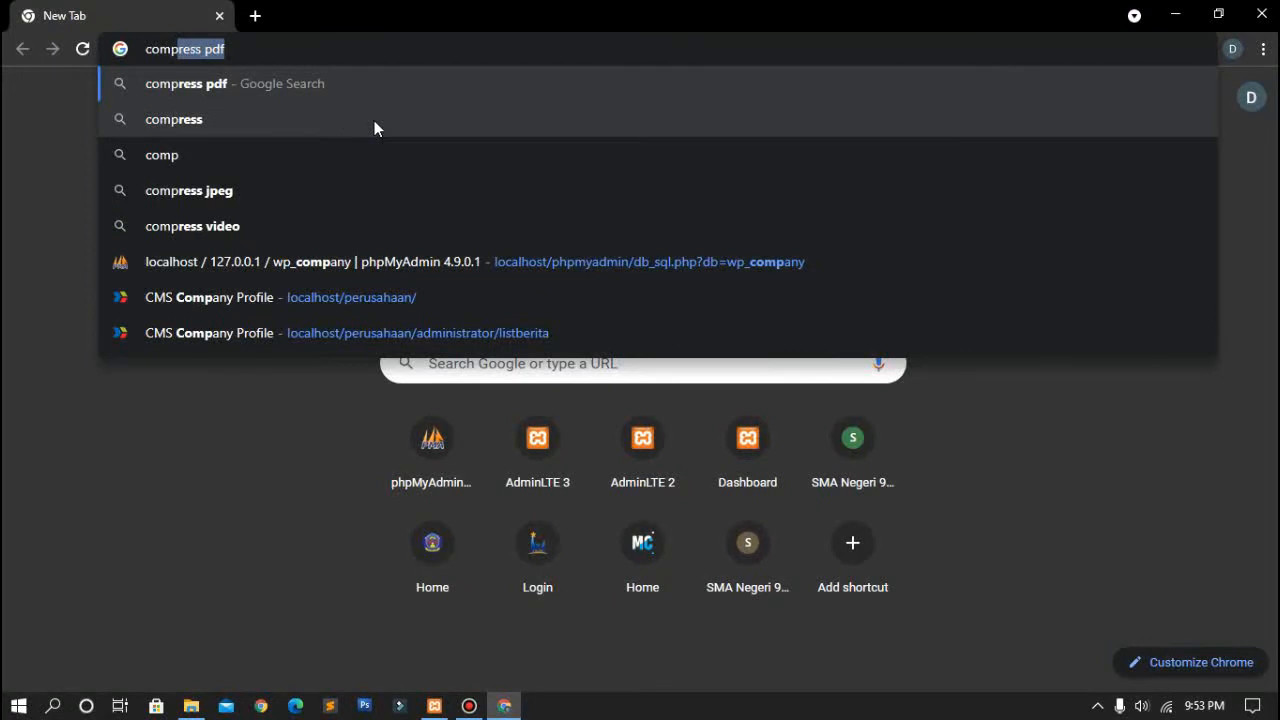
{"action": "type", "text": "oser"}
{"action": "key", "text": "Return"}
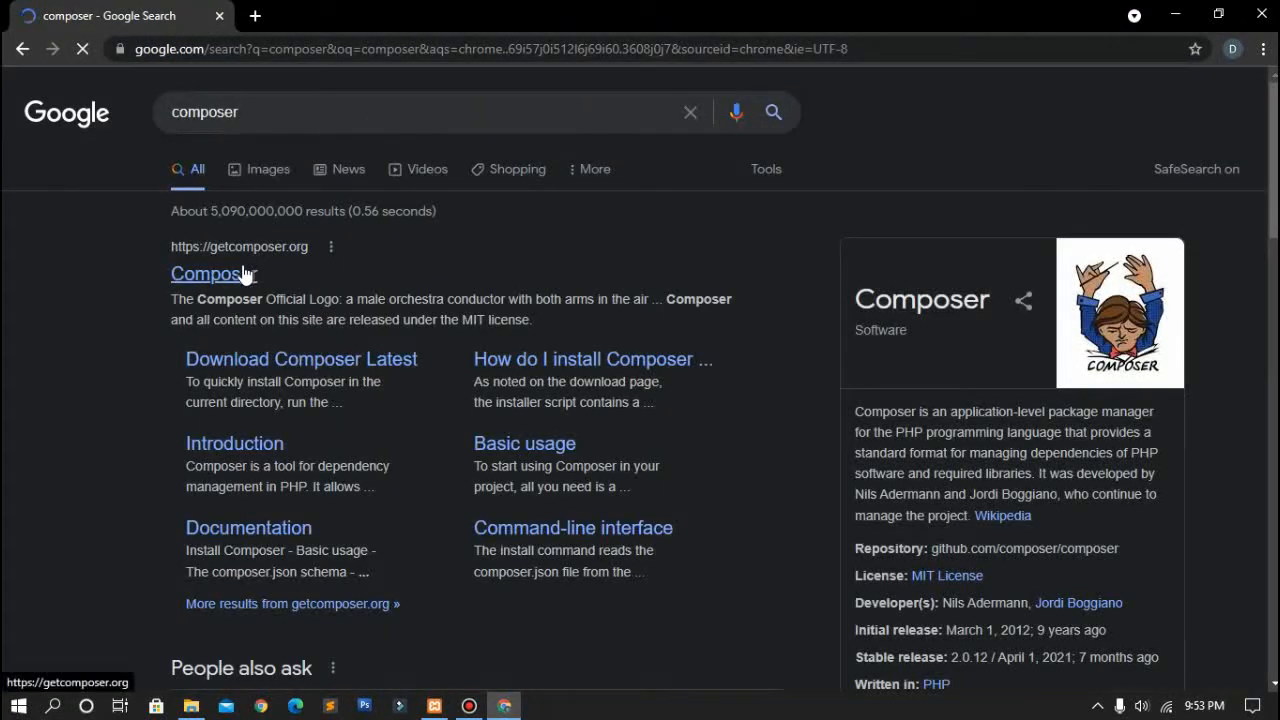
{"action": "left_click", "coordinate": [243, 274]}
{"action": "scroll", "coordinate": [436, 347], "scroll_direction": "down", "scroll_amount": 2}
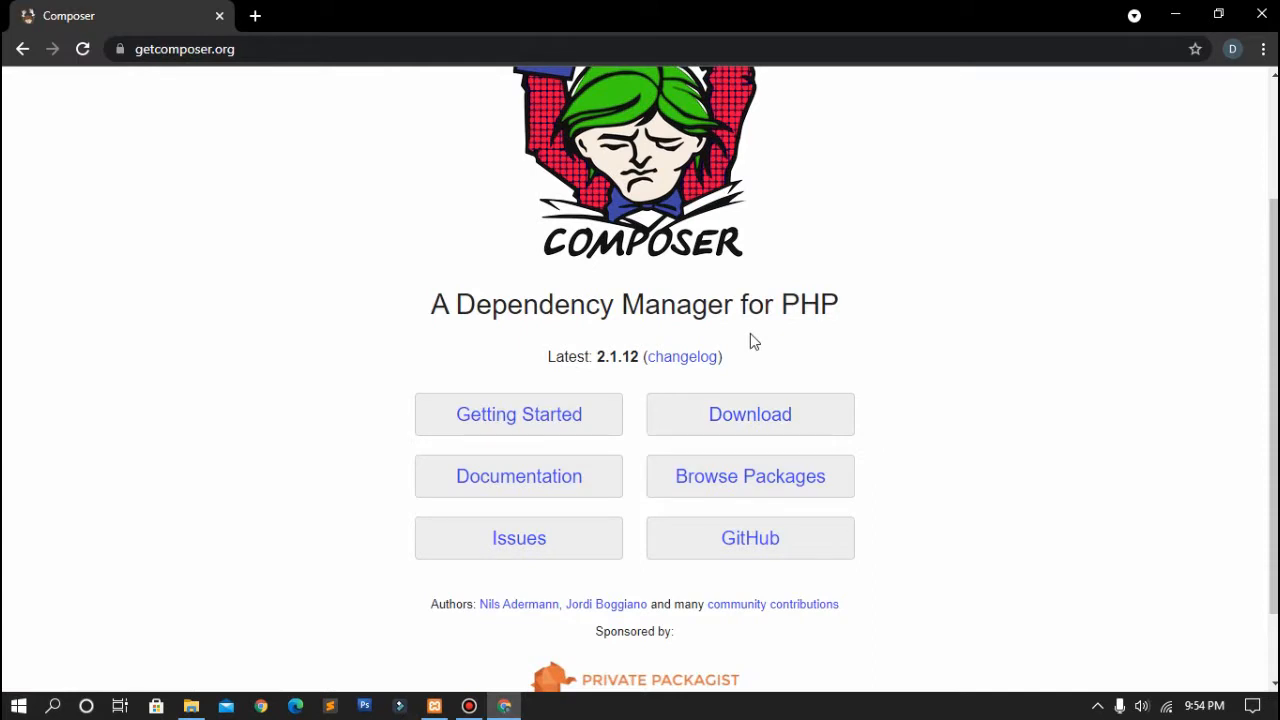
{"action": "scroll", "coordinate": [753, 342], "scroll_direction": "up", "scroll_amount": 1}
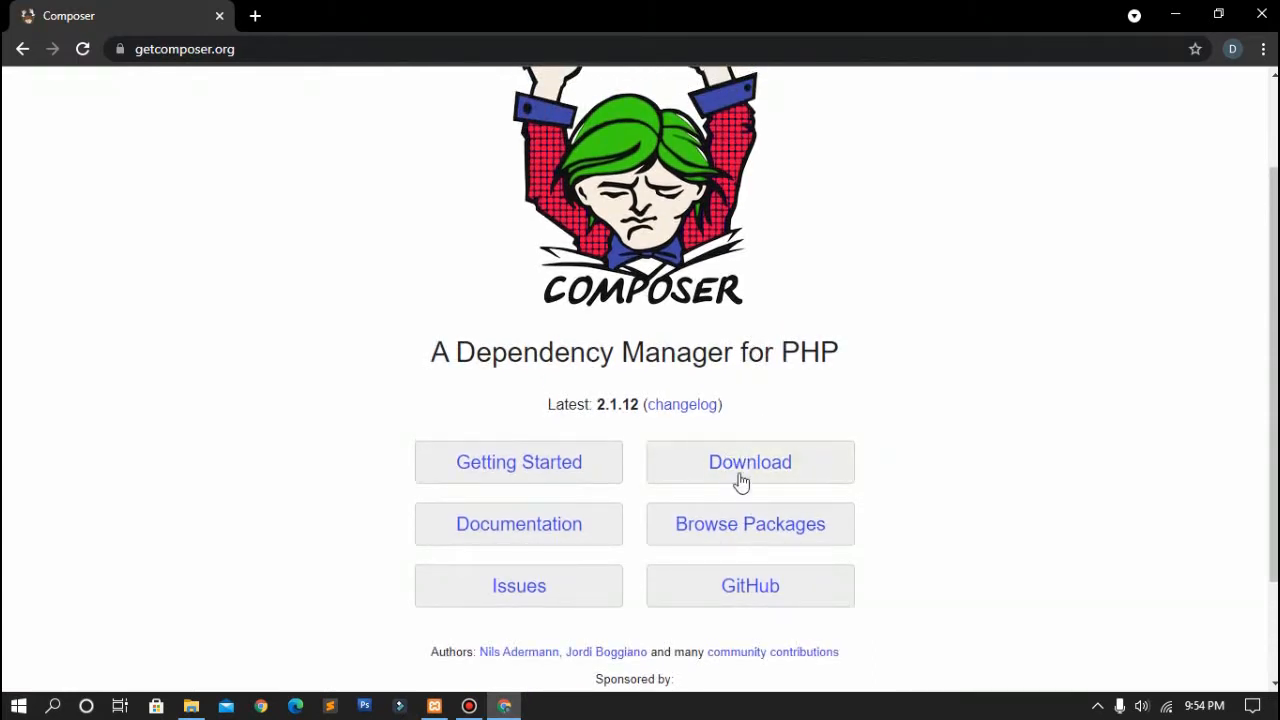
{"action": "scroll", "coordinate": [806, 429], "scroll_direction": "up", "scroll_amount": 2}
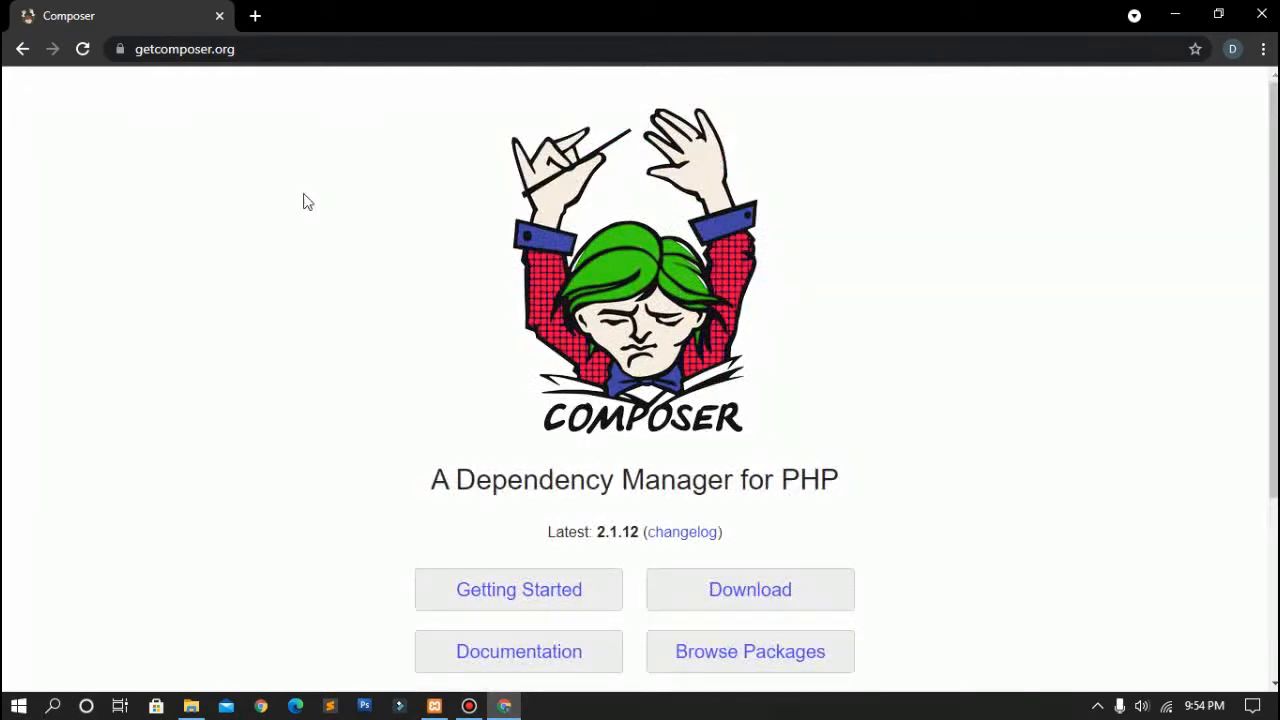
{"action": "left_click", "coordinate": [255, 16]}
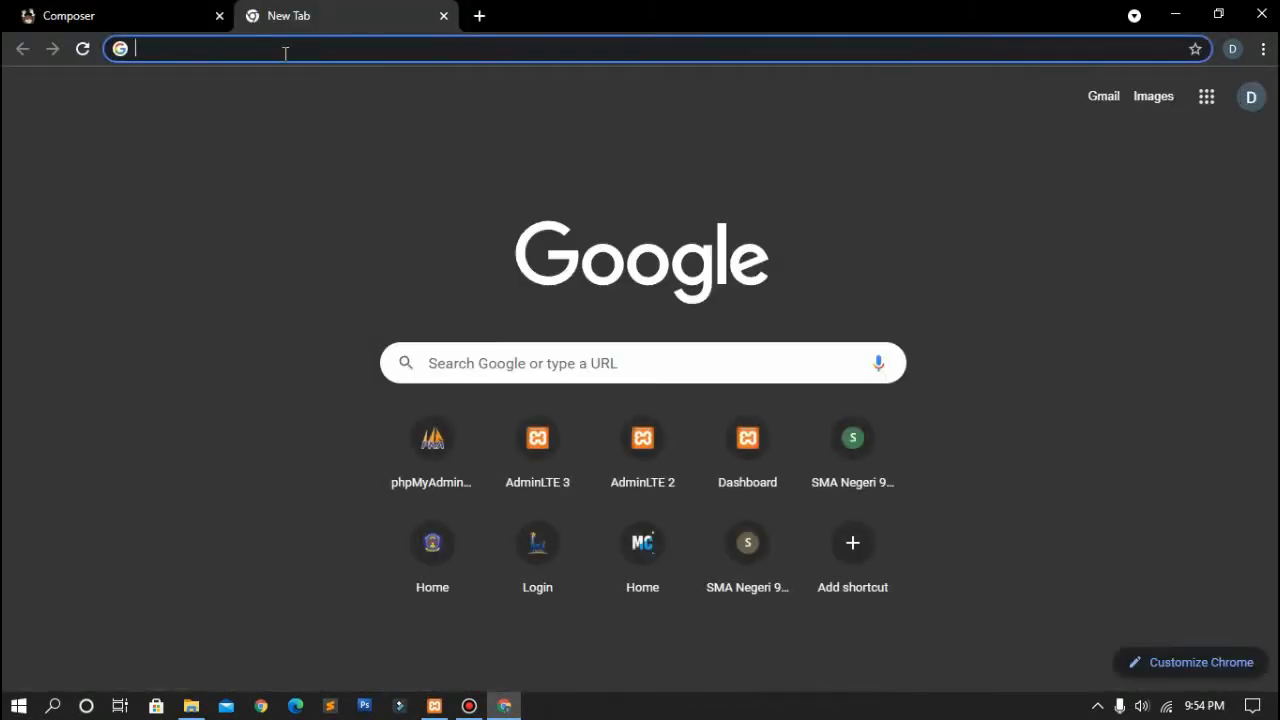
Step: Search Google for 'vs code download' and open the Visual Studio Code download page
{"action": "type", "text": "vs"}
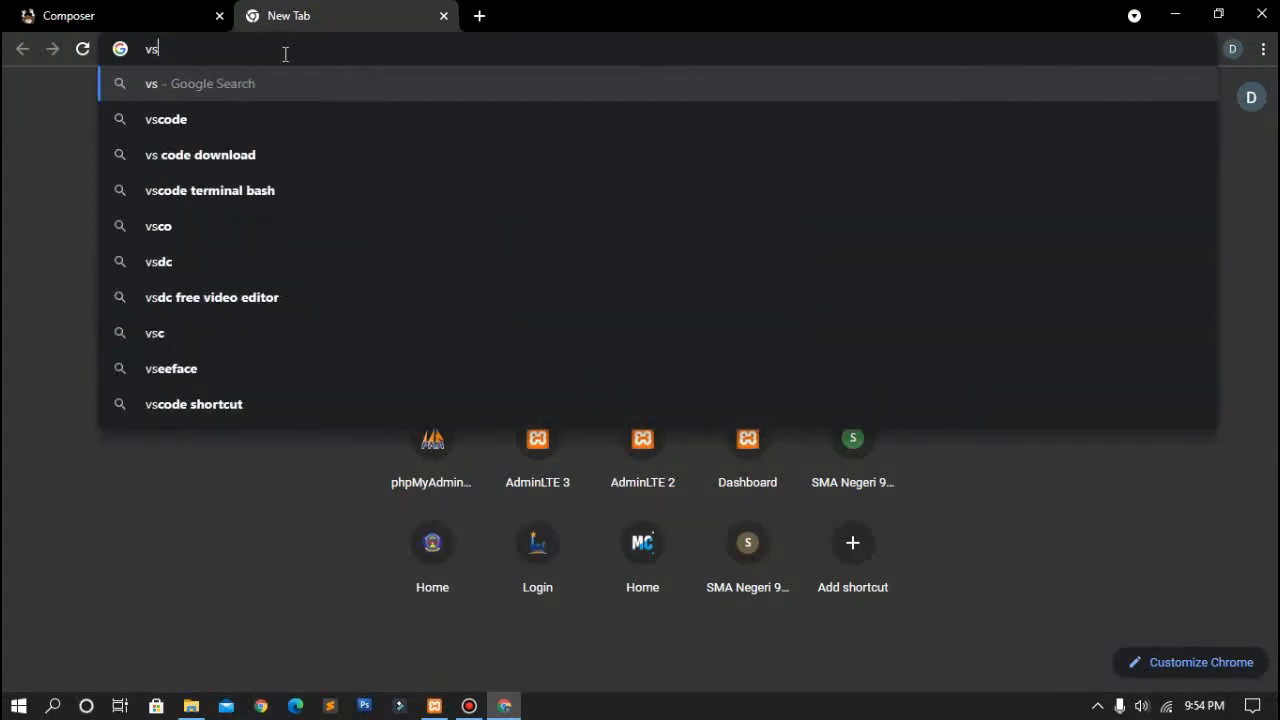
{"action": "key", "text": "BackSpace"}
{"action": "type", "text": "s"}
{"action": "key", "text": "Down"}
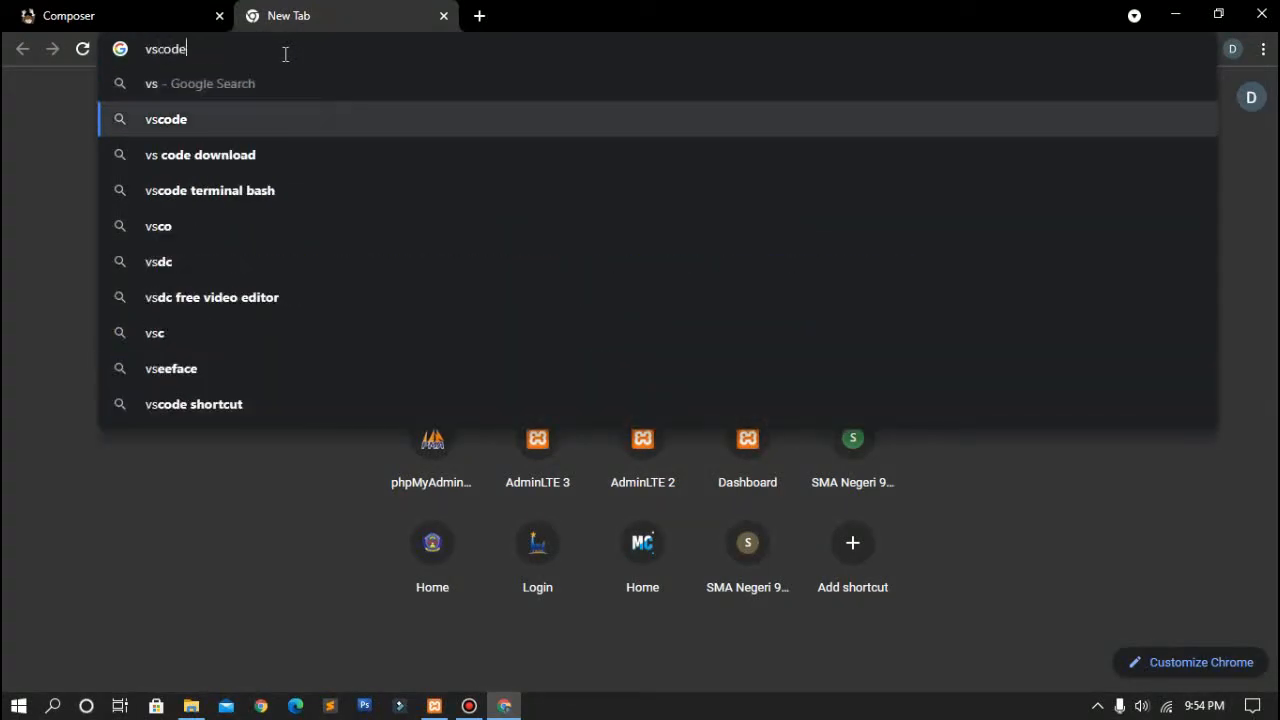
{"action": "key", "text": "Down"}
{"action": "key", "text": "Return"}
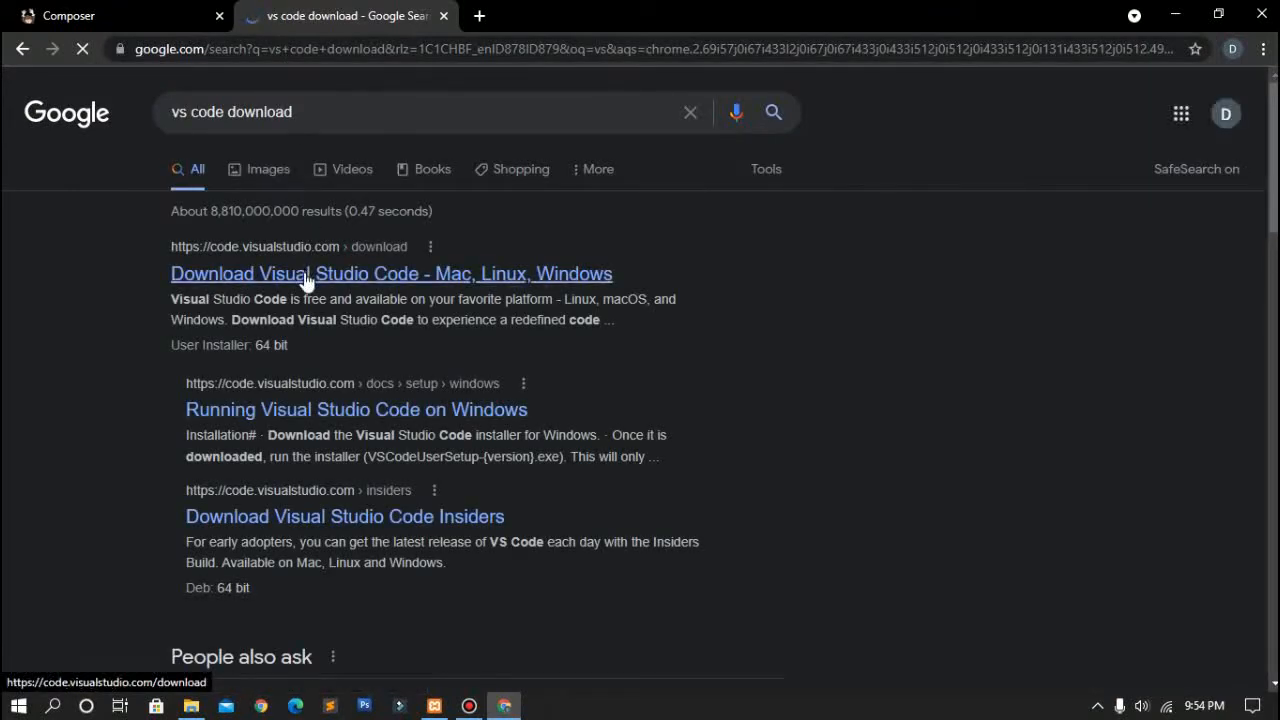
{"action": "left_click", "coordinate": [306, 275]}
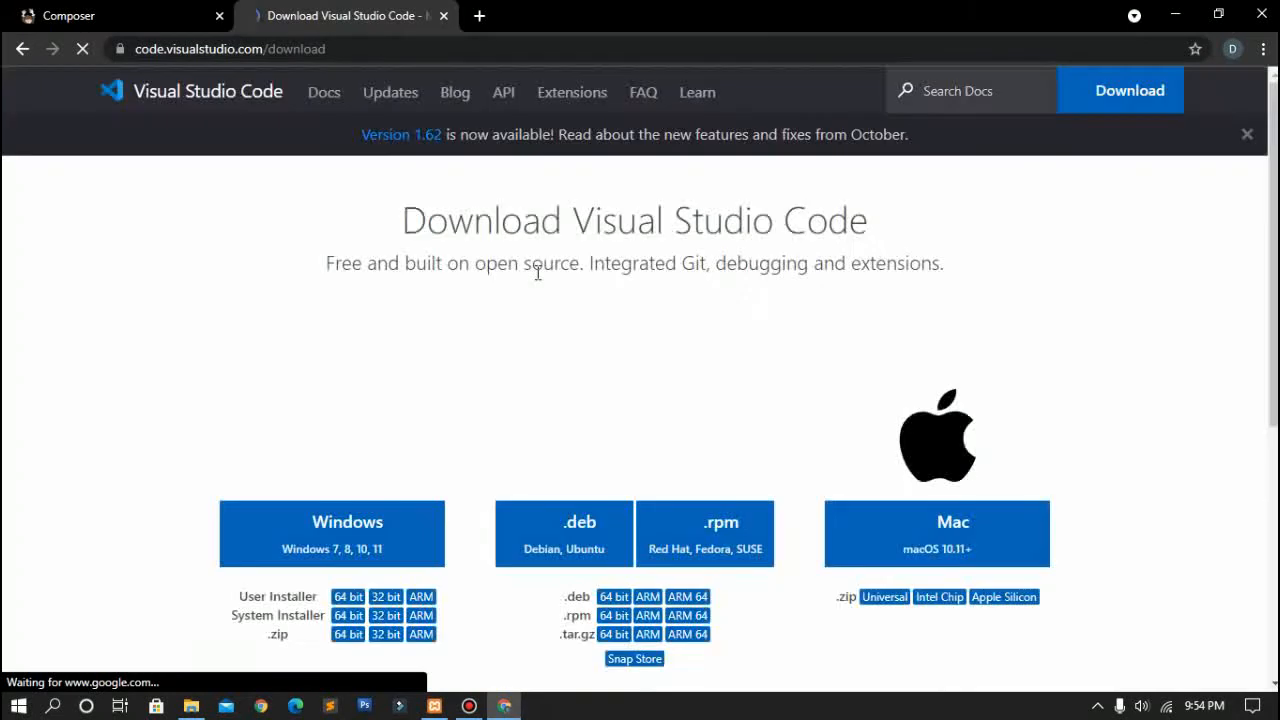
Step: Close the VS Code download tab and switch to File Explorer at Downloads
{"action": "scroll", "coordinate": [537, 281], "scroll_direction": "down", "scroll_amount": 1}
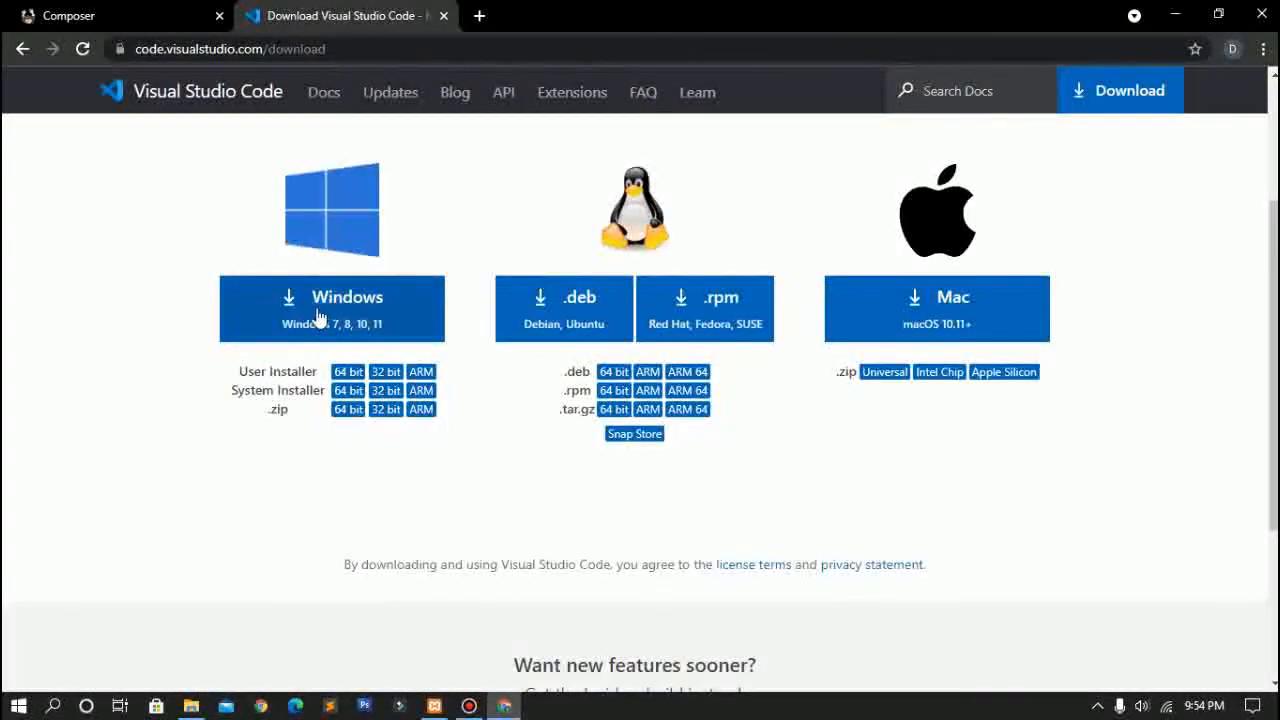
{"action": "scroll", "coordinate": [329, 322], "scroll_direction": "down", "scroll_amount": 1}
{"action": "scroll", "coordinate": [329, 323], "scroll_direction": "up", "scroll_amount": 3}
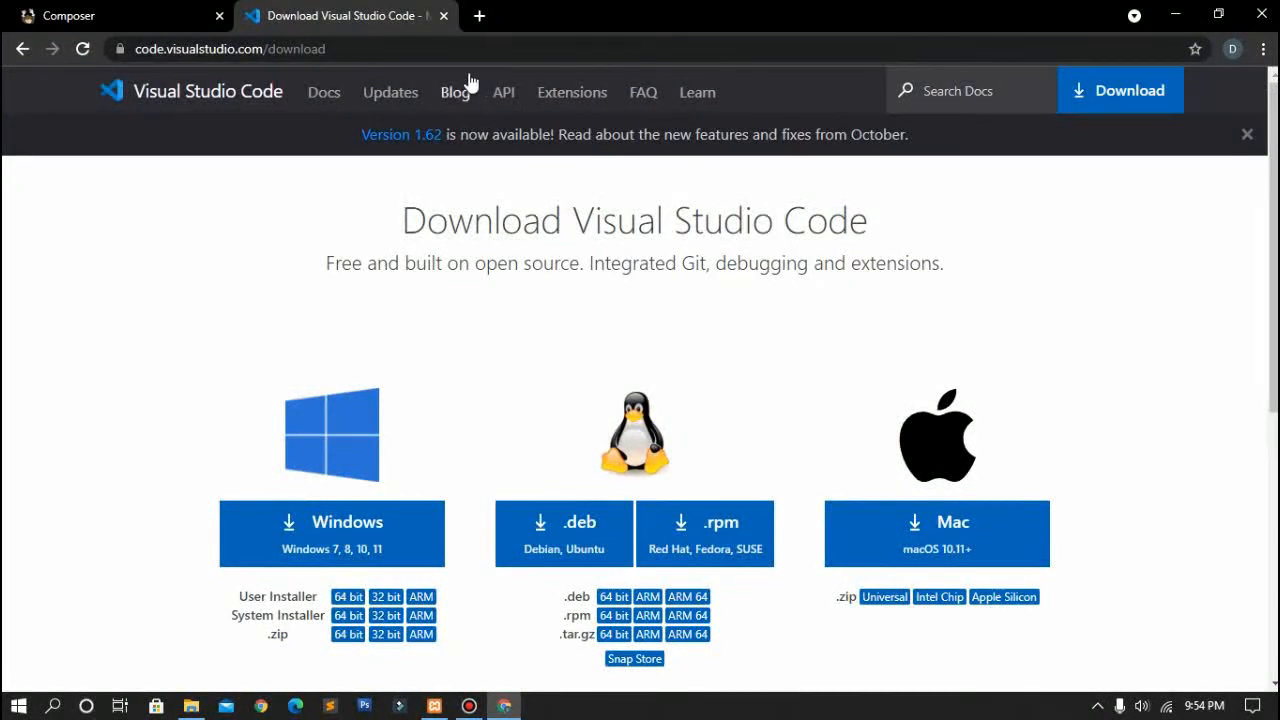
{"action": "left_click", "coordinate": [445, 17]}
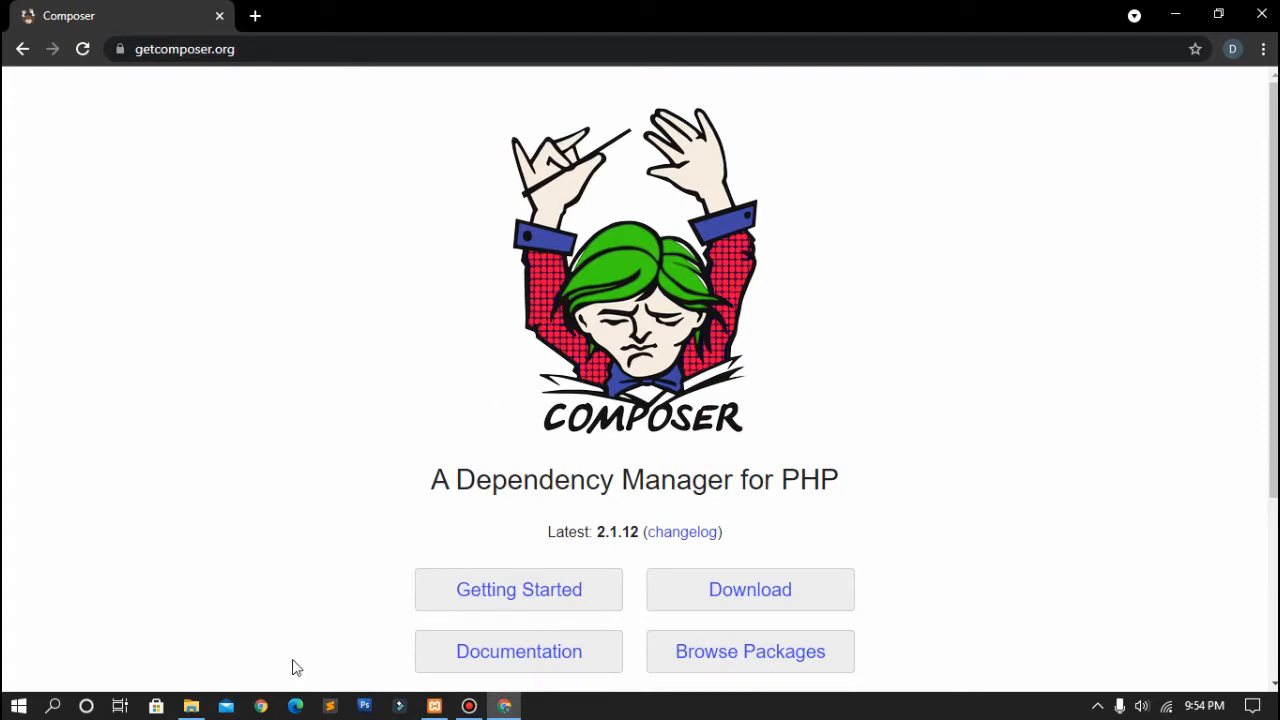
{"action": "left_click", "coordinate": [191, 708]}
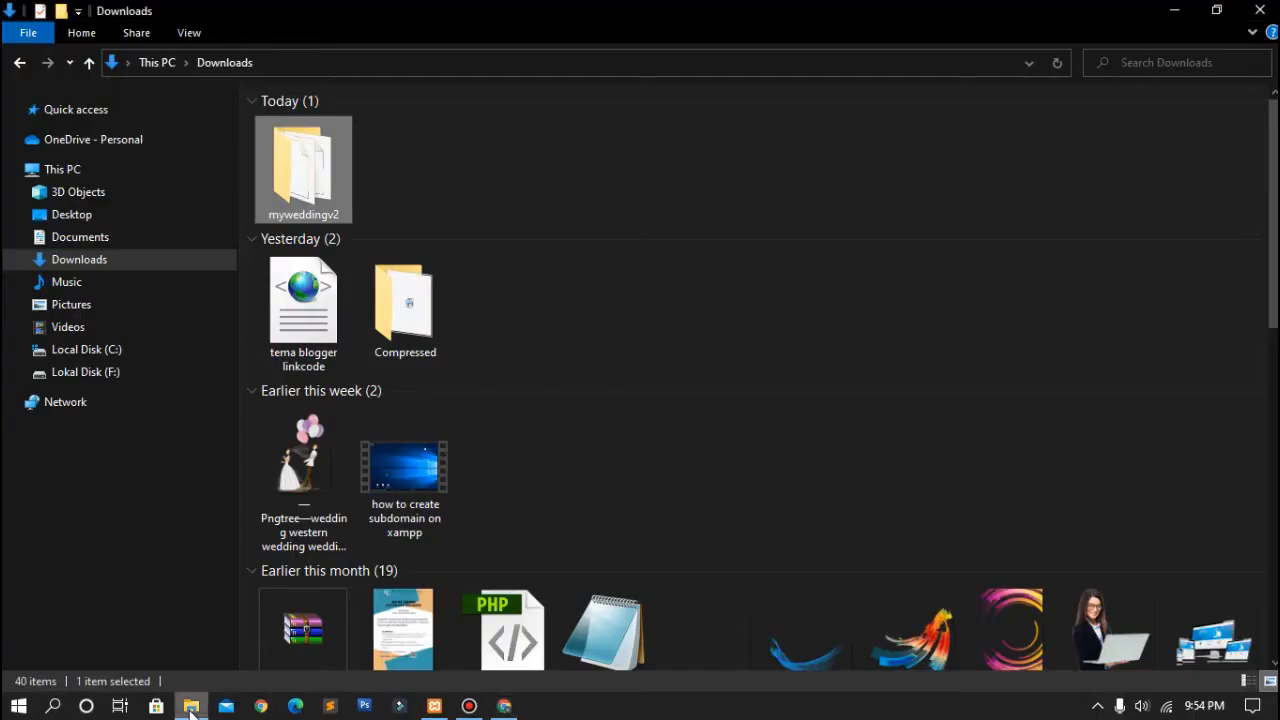
Step: Cut the myweddingv2 folder from Downloads and paste it into C:\xampp\htdocs
{"action": "right_click", "coordinate": [320, 176]}
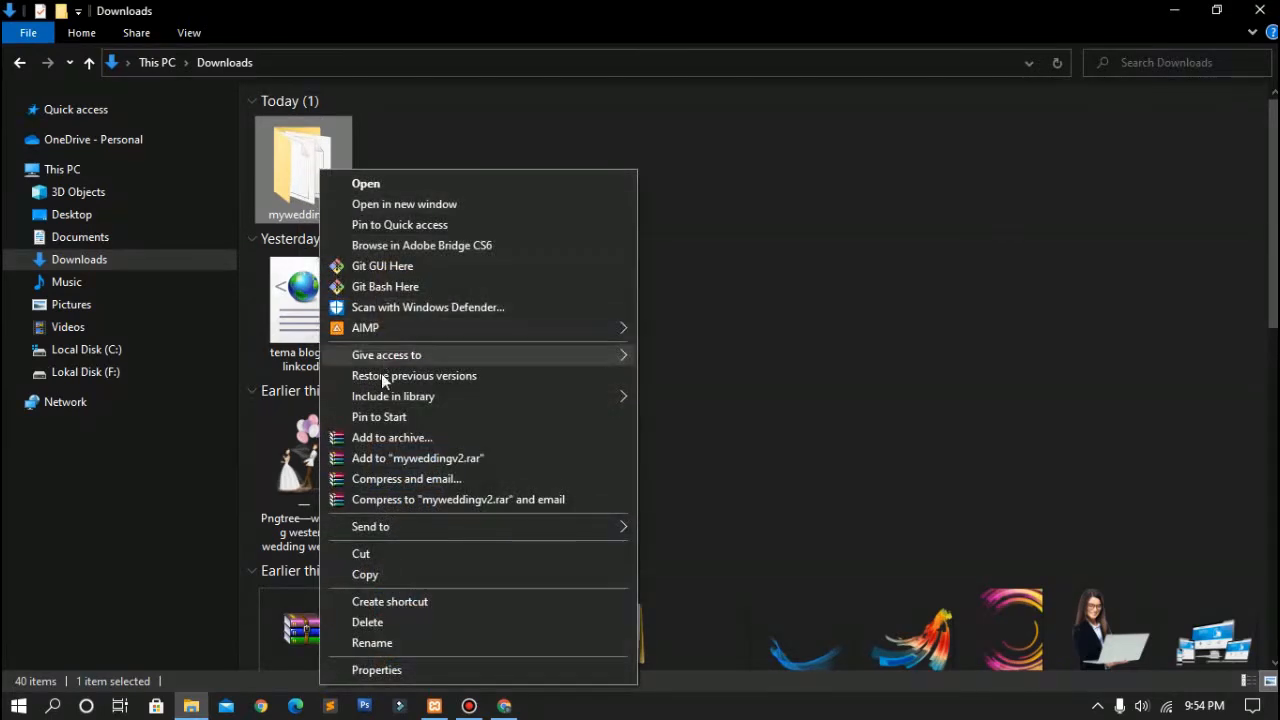
{"action": "left_click", "coordinate": [387, 551]}
{"action": "left_click", "coordinate": [142, 352]}
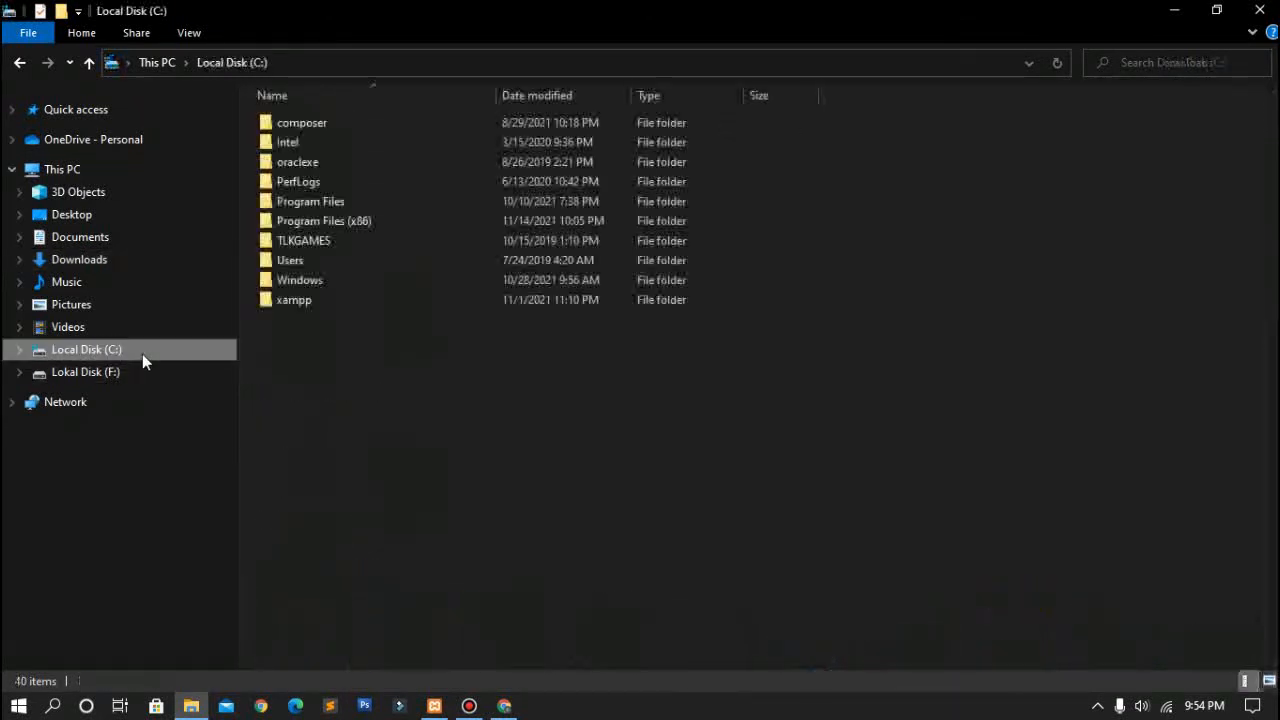
{"action": "double_click", "coordinate": [340, 303]}
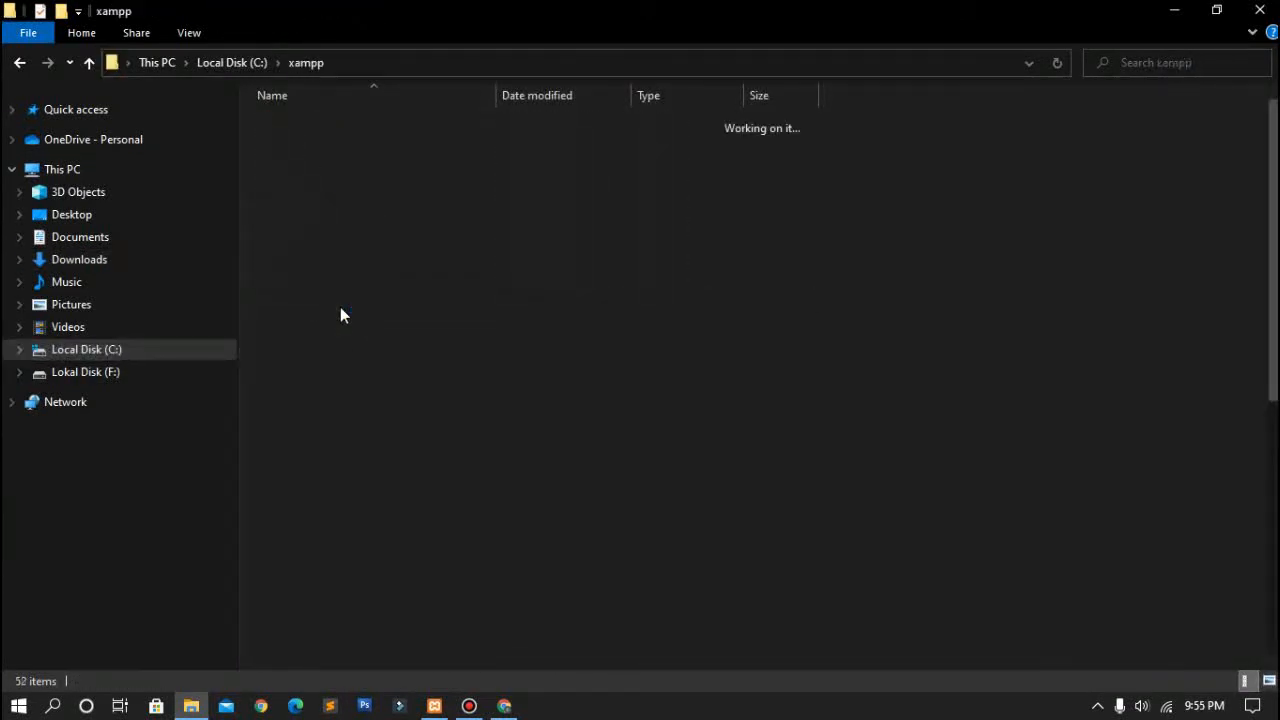
{"action": "double_click", "coordinate": [410, 220]}
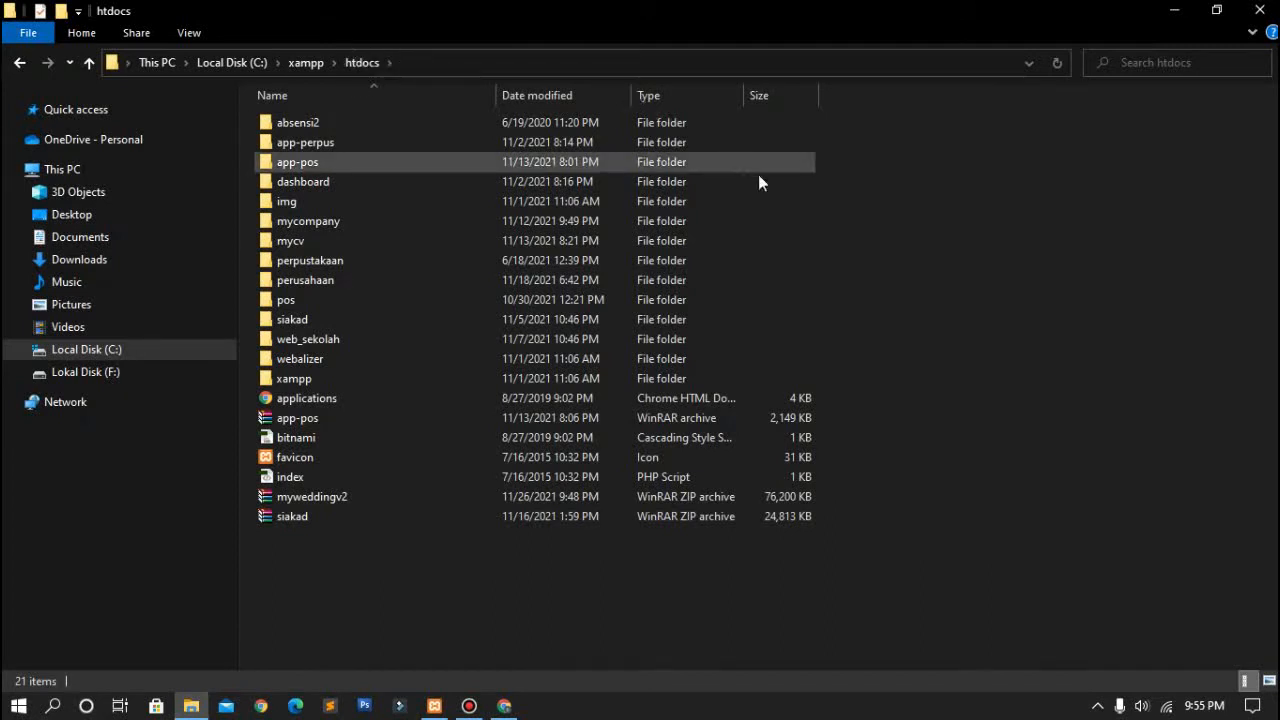
{"action": "right_click", "coordinate": [837, 209]}
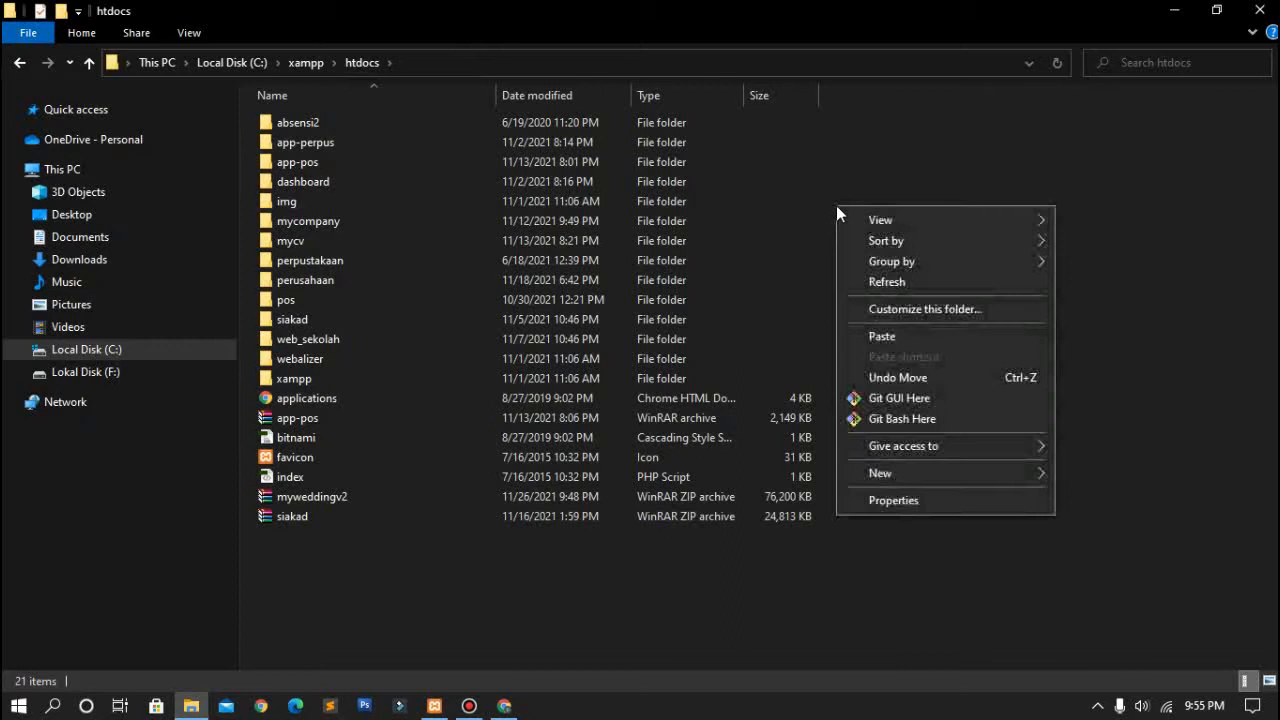
{"action": "left_click", "coordinate": [869, 342]}
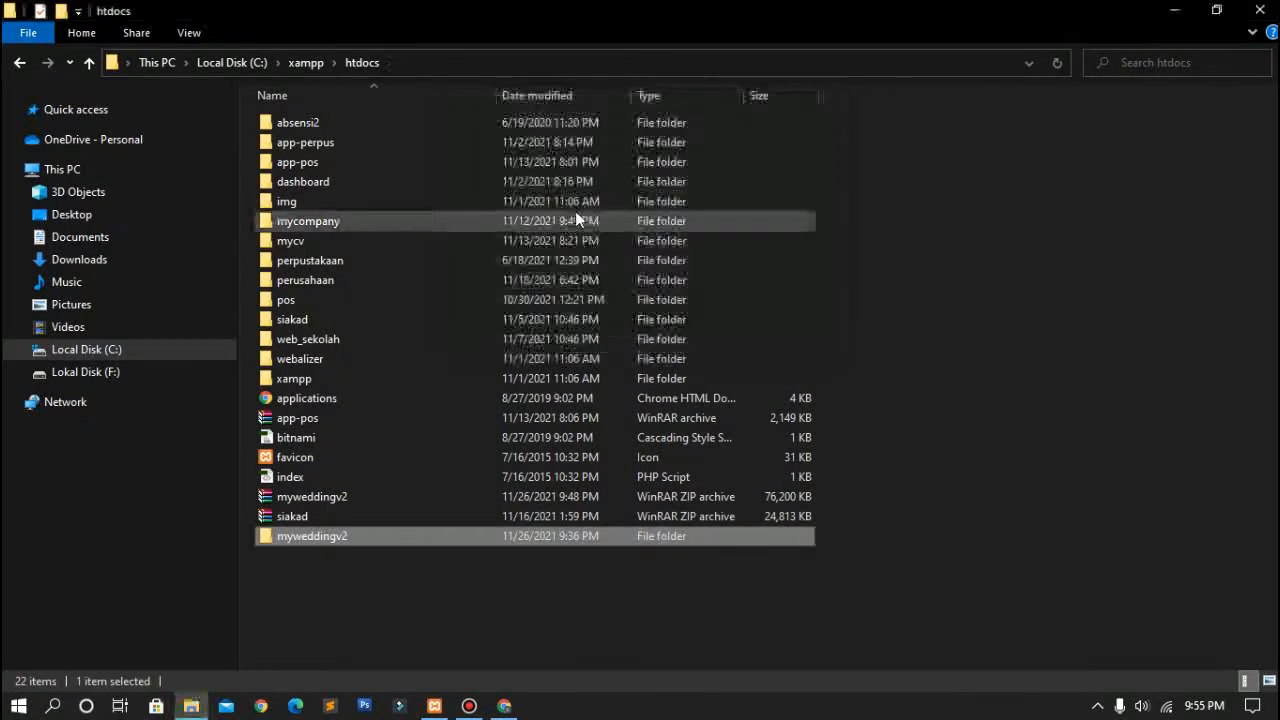
Step: Open the moved myweddingv2 folder to check its contents, then return to htdocs
{"action": "left_click", "coordinate": [462, 627]}
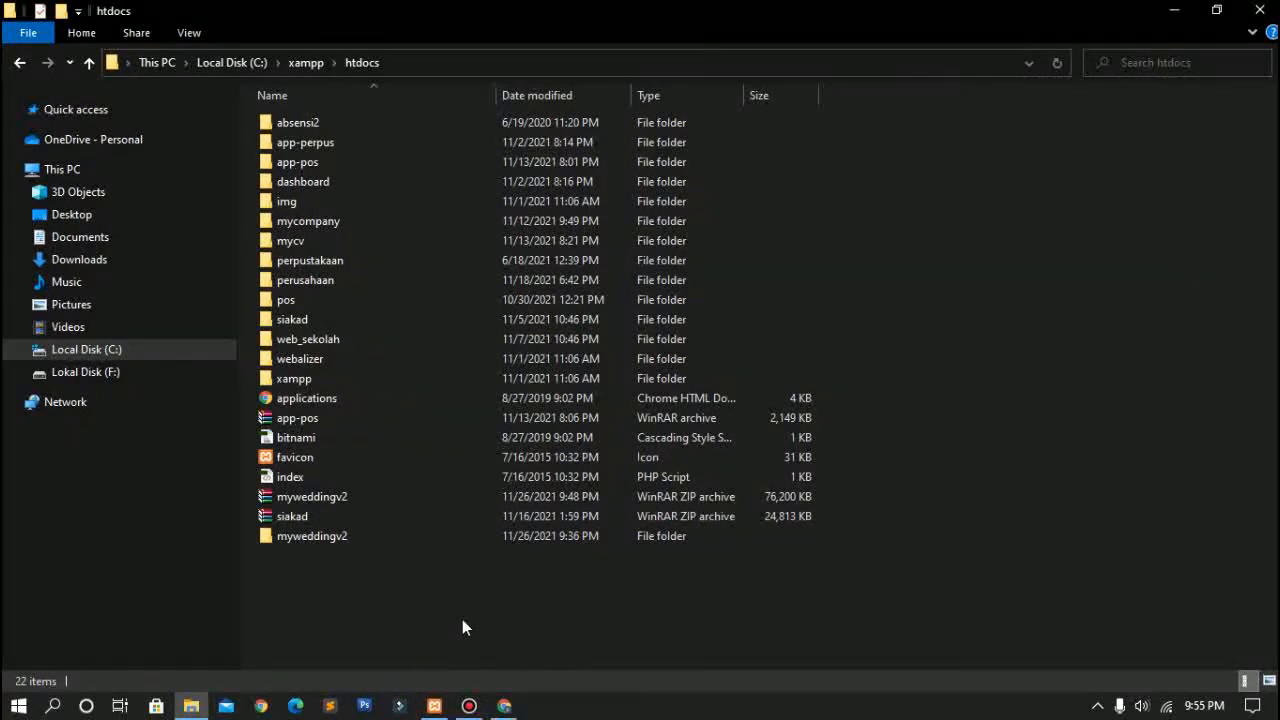
{"action": "double_click", "coordinate": [320, 543]}
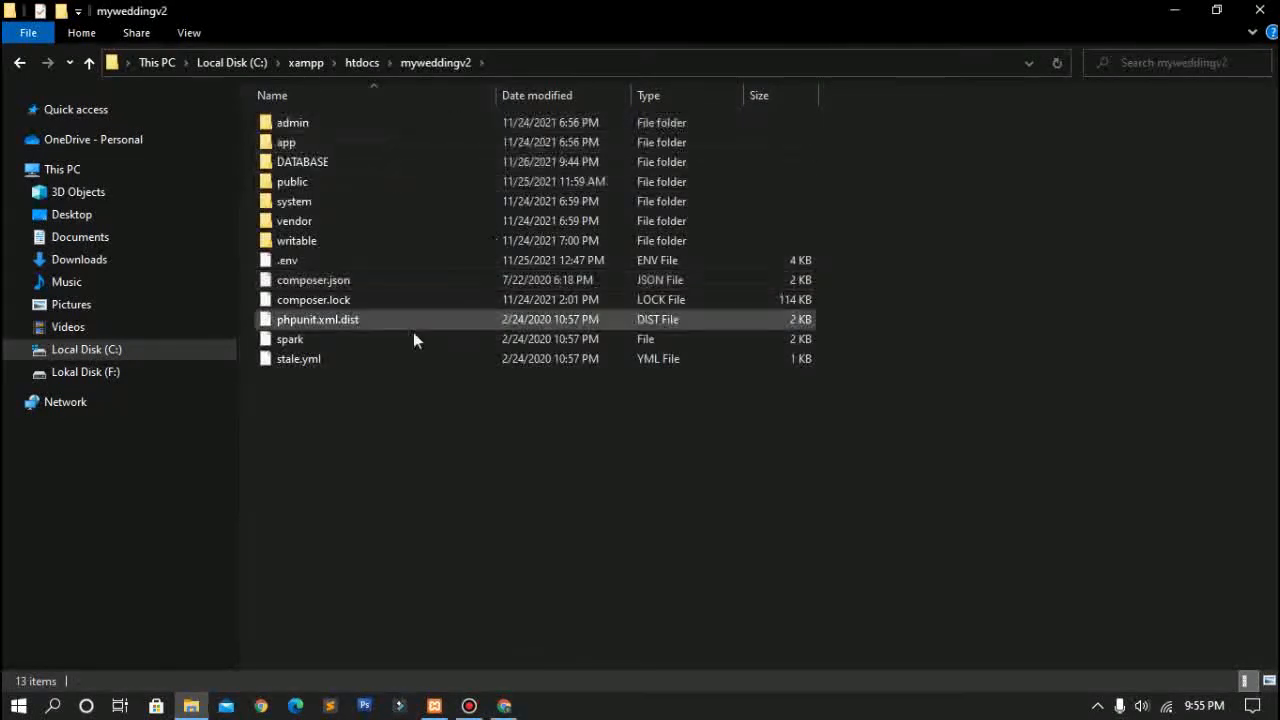
{"action": "left_click", "coordinate": [19, 62]}
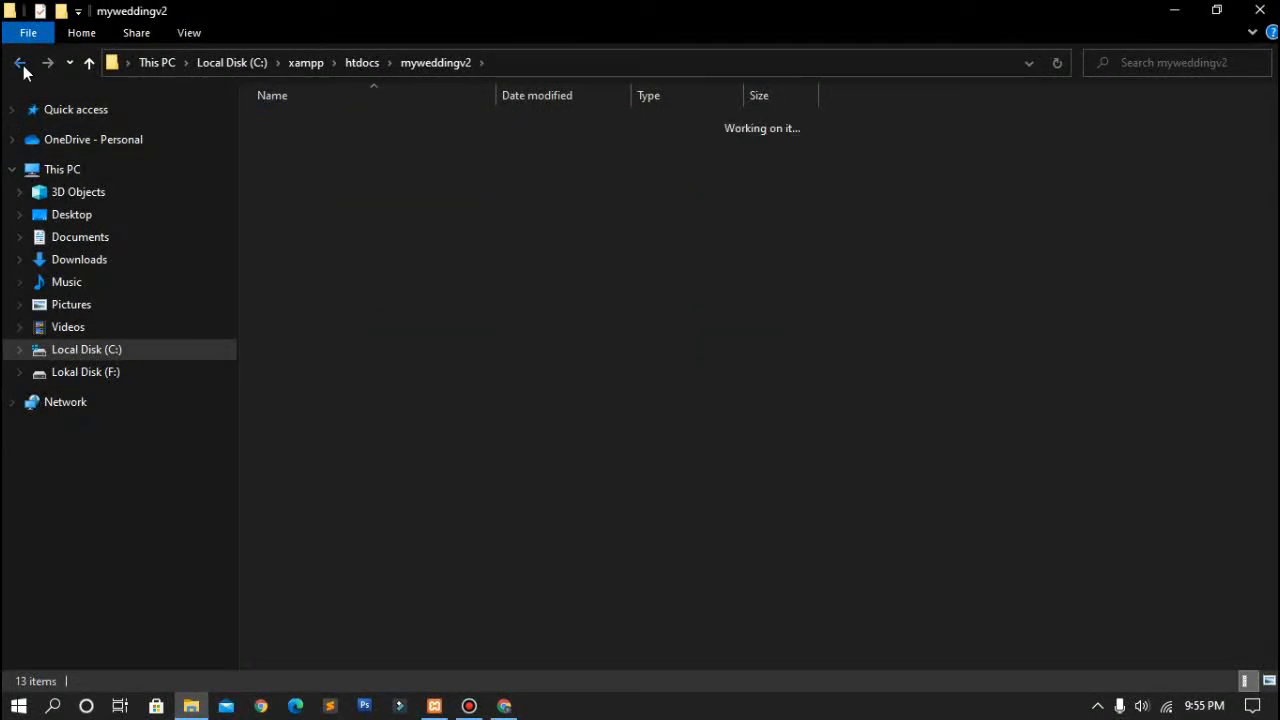
Step: Browse into C:\xampp\apache, then return to the C: drive
{"action": "left_click", "coordinate": [177, 362]}
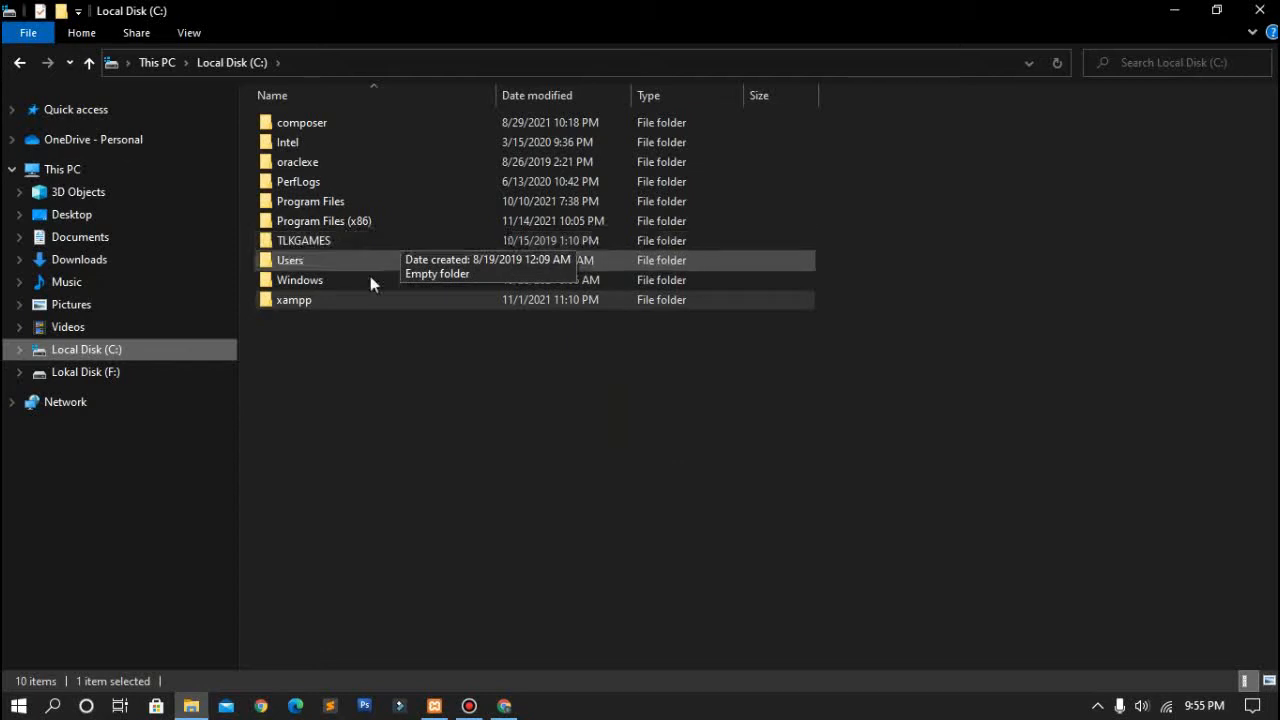
{"action": "double_click", "coordinate": [361, 300]}
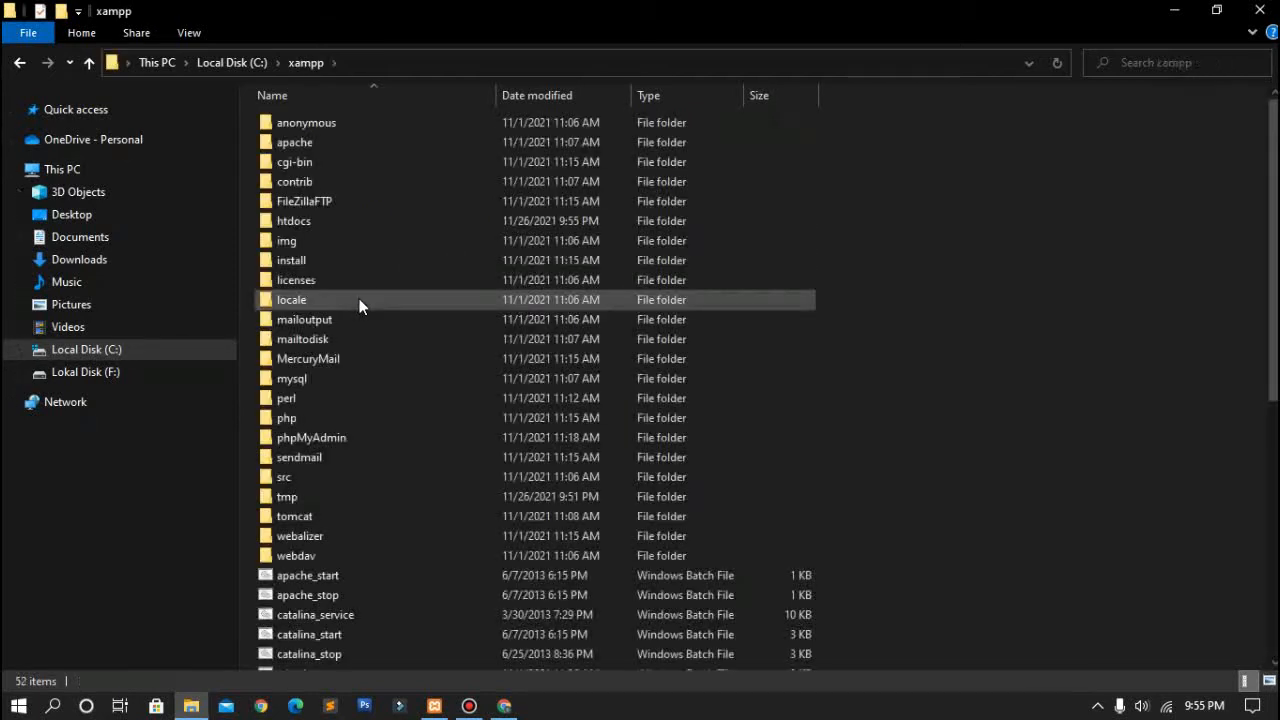
{"action": "double_click", "coordinate": [419, 140]}
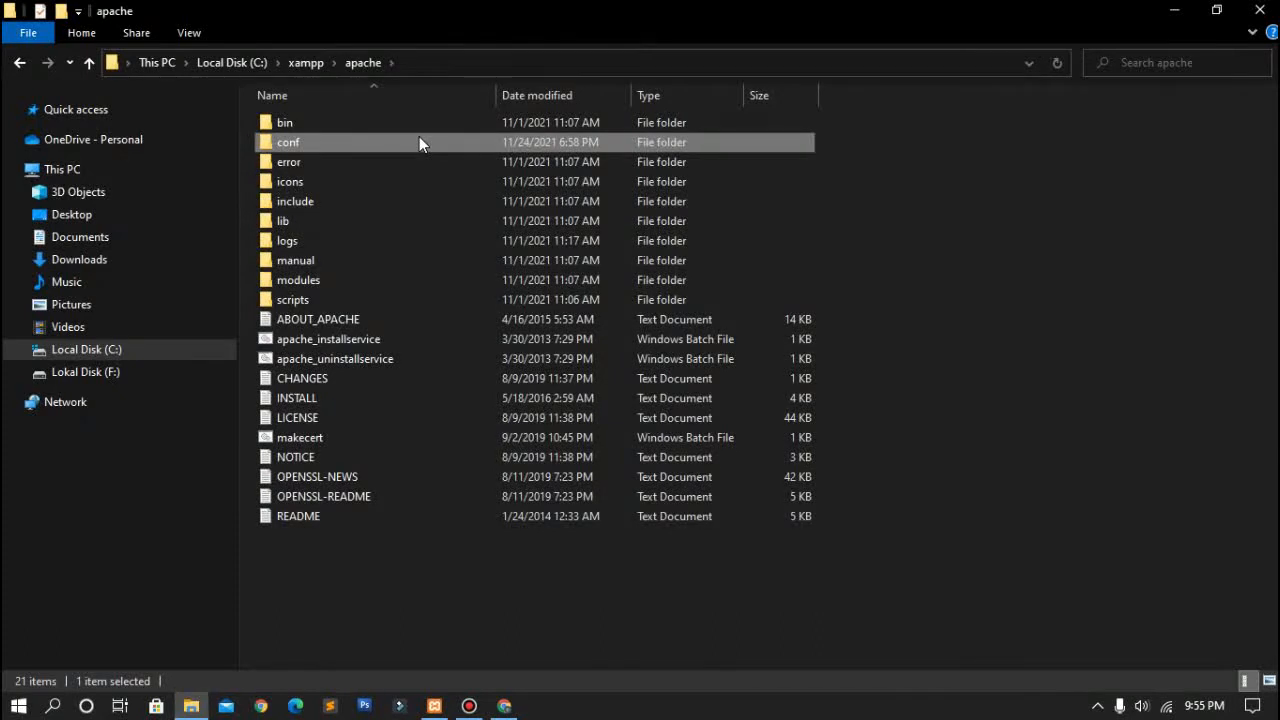
{"action": "left_click", "coordinate": [128, 351]}
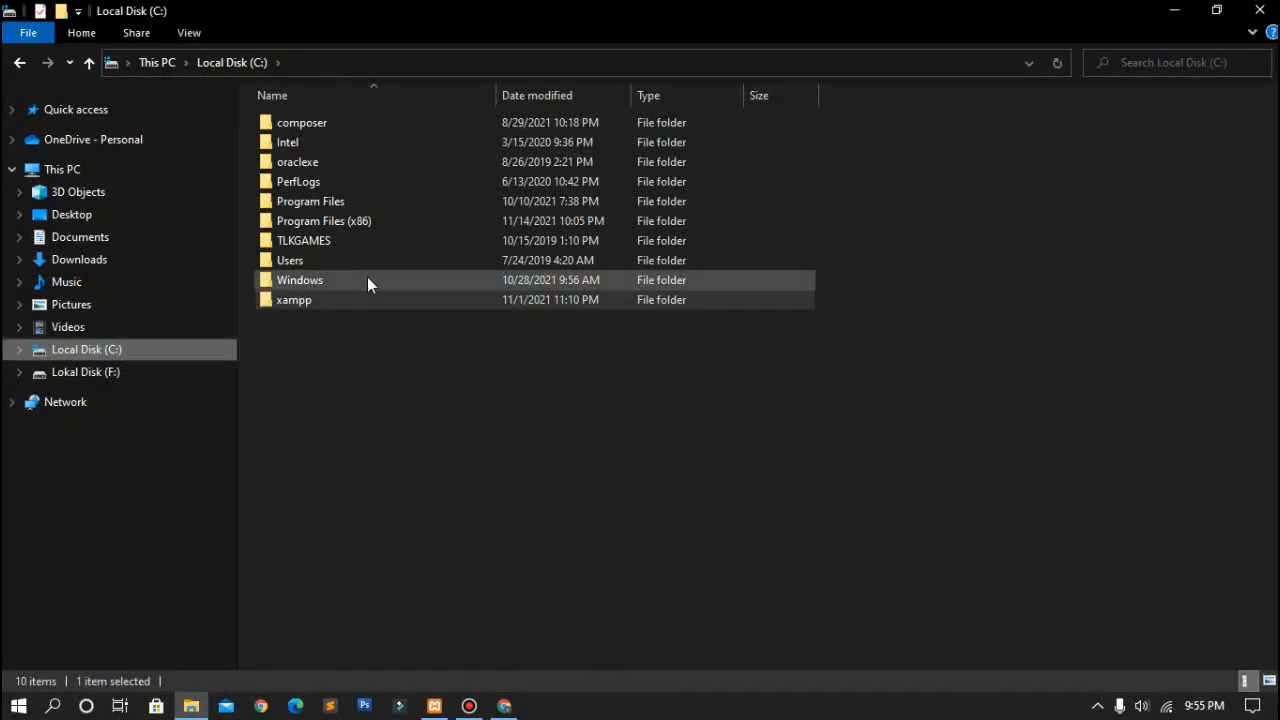
Step: Navigate to C:\Windows\System32\drivers\etc and select the hosts file
{"action": "double_click", "coordinate": [361, 281]}
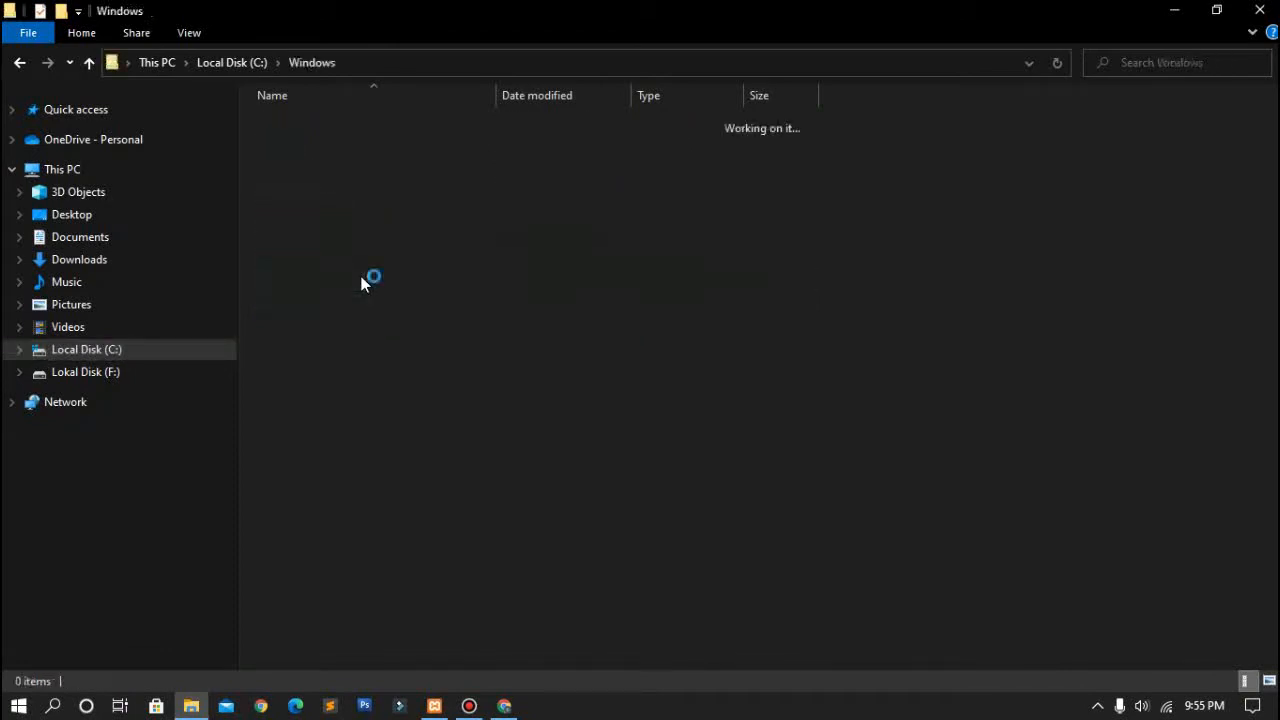
{"action": "scroll", "coordinate": [361, 283], "scroll_direction": "down", "scroll_amount": 5}
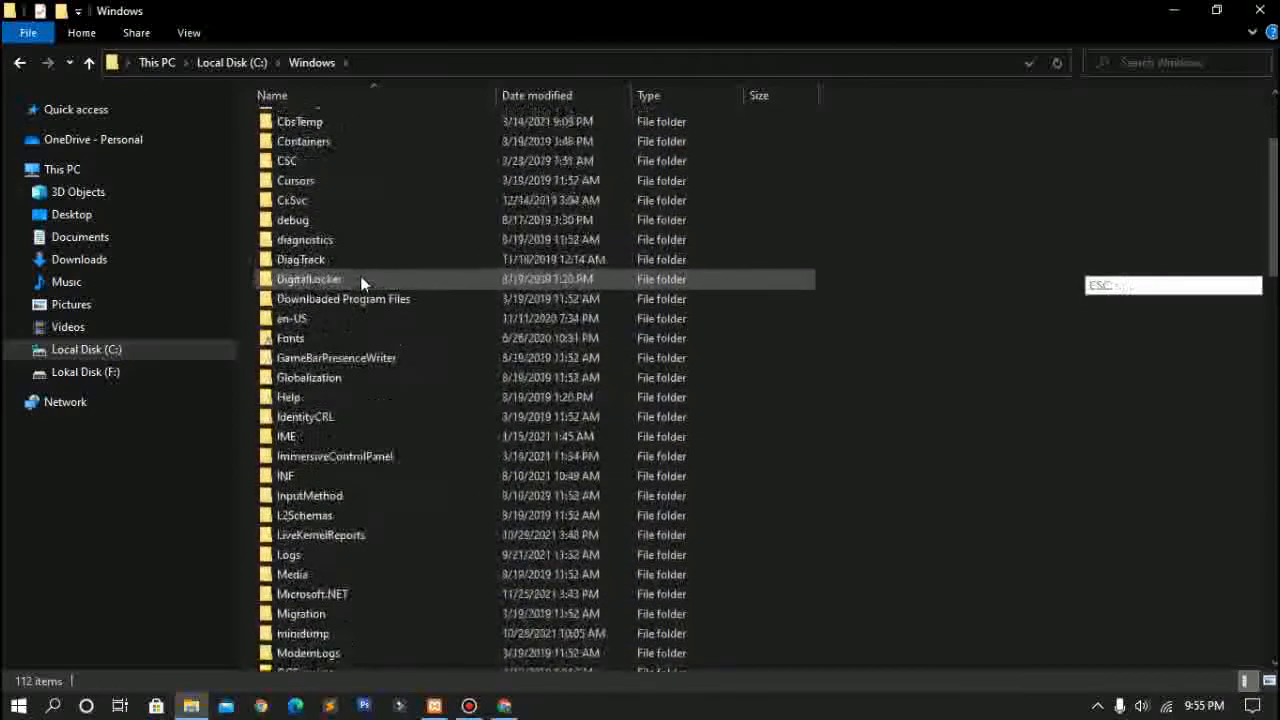
{"action": "scroll", "coordinate": [361, 283], "scroll_direction": "down", "scroll_amount": 3}
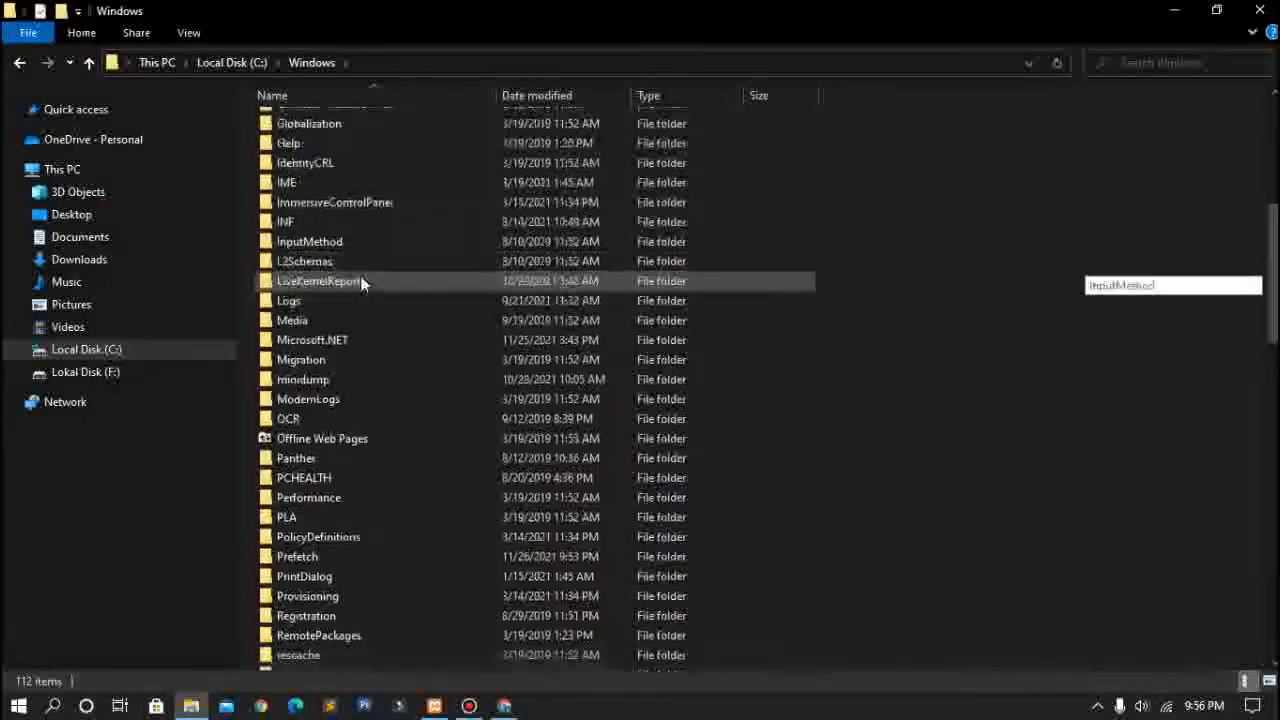
{"action": "scroll", "coordinate": [361, 284], "scroll_direction": "down", "scroll_amount": 4}
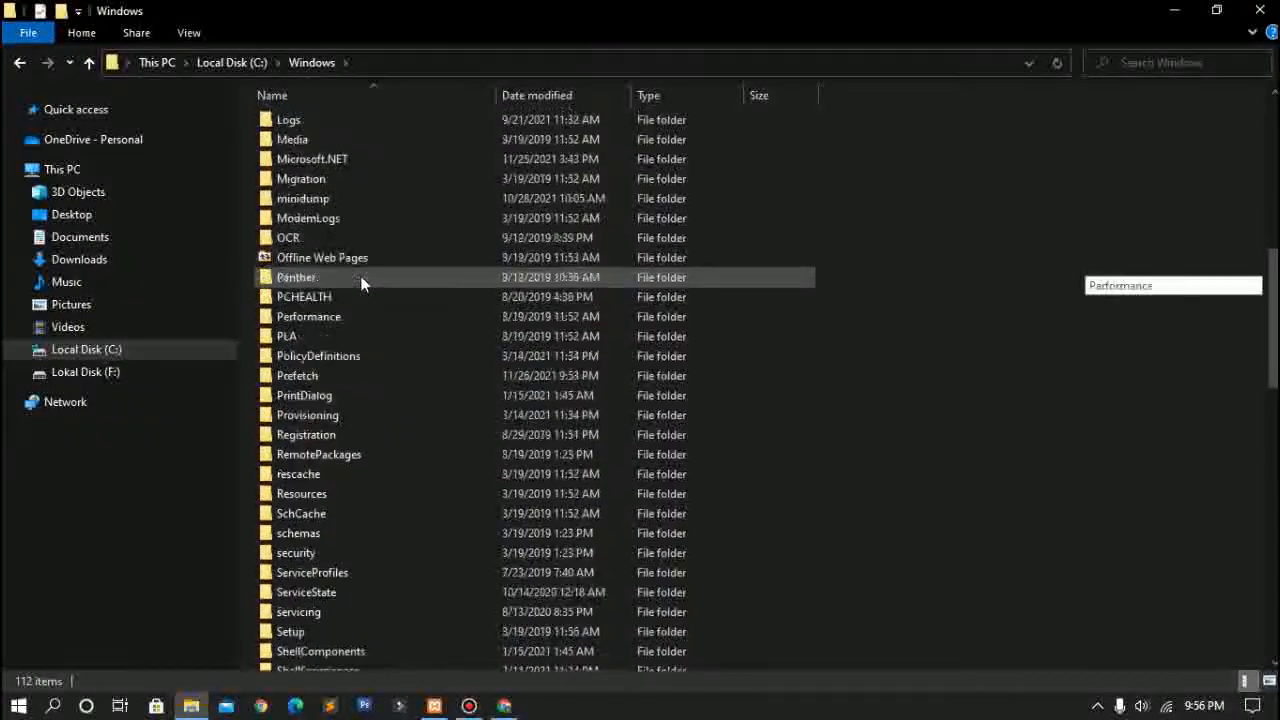
{"action": "scroll", "coordinate": [361, 284], "scroll_direction": "down", "scroll_amount": 4}
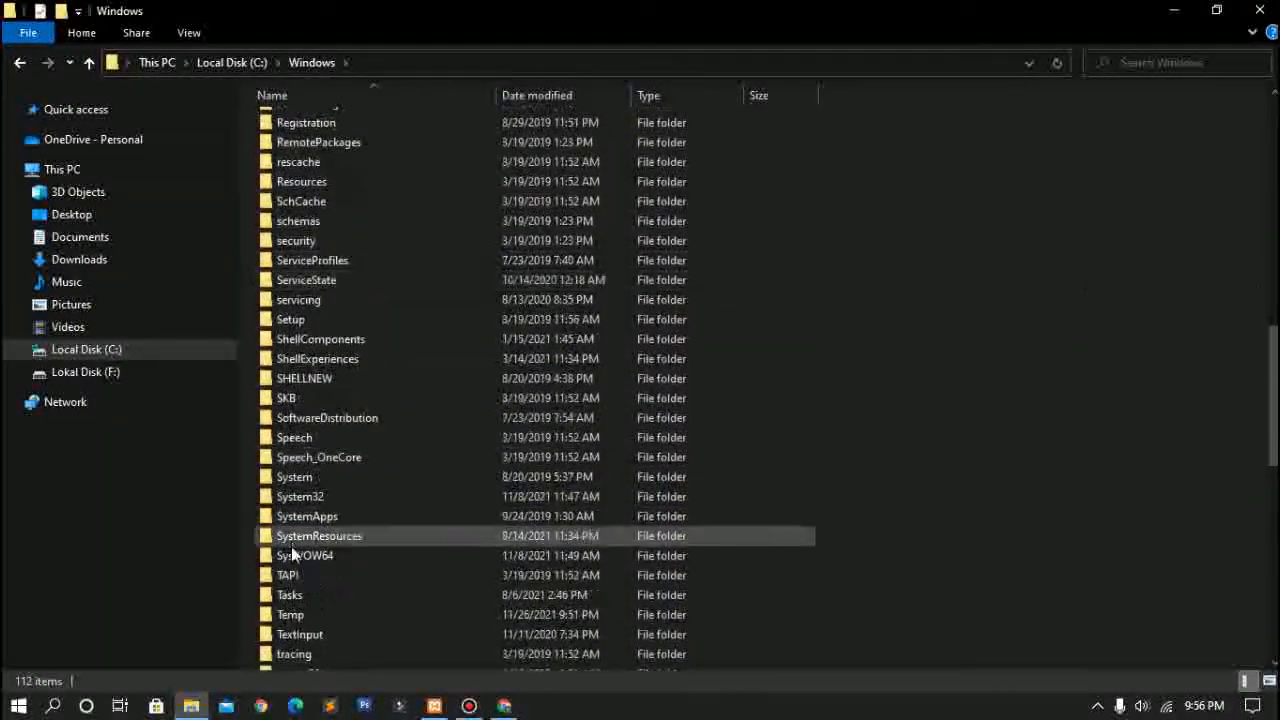
{"action": "double_click", "coordinate": [350, 497]}
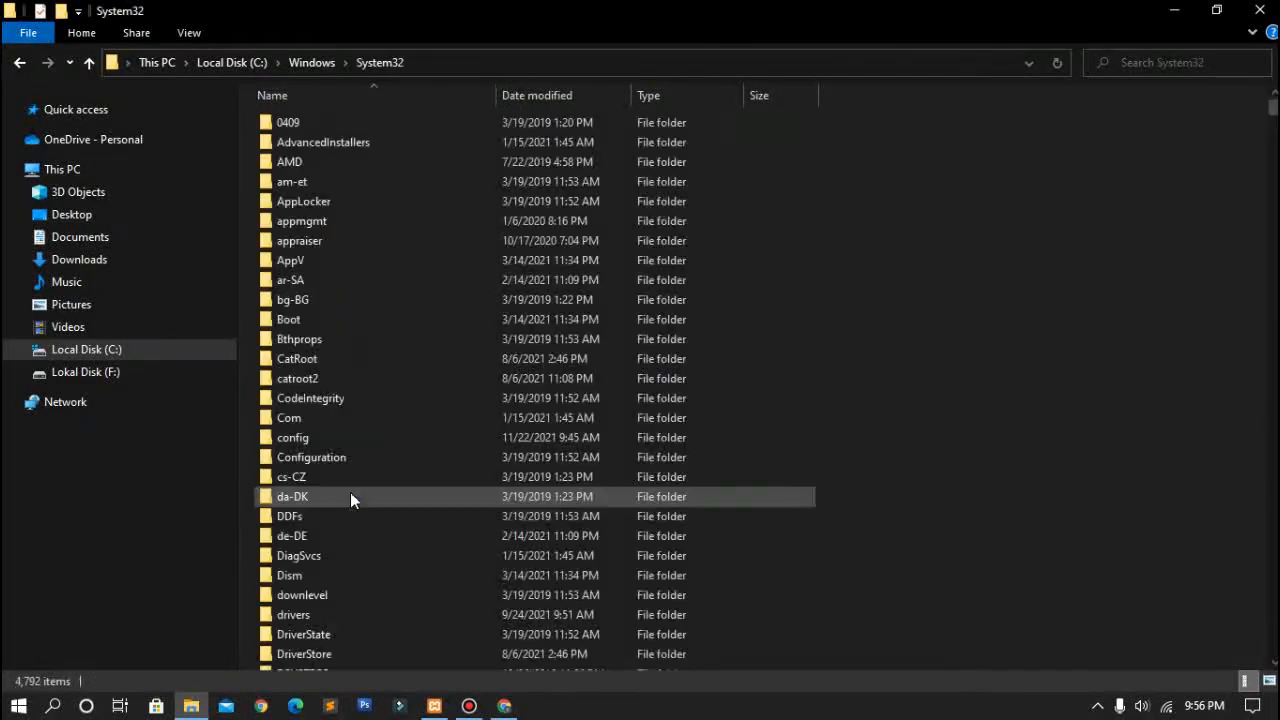
{"action": "scroll", "coordinate": [404, 324], "scroll_direction": "down", "scroll_amount": 1}
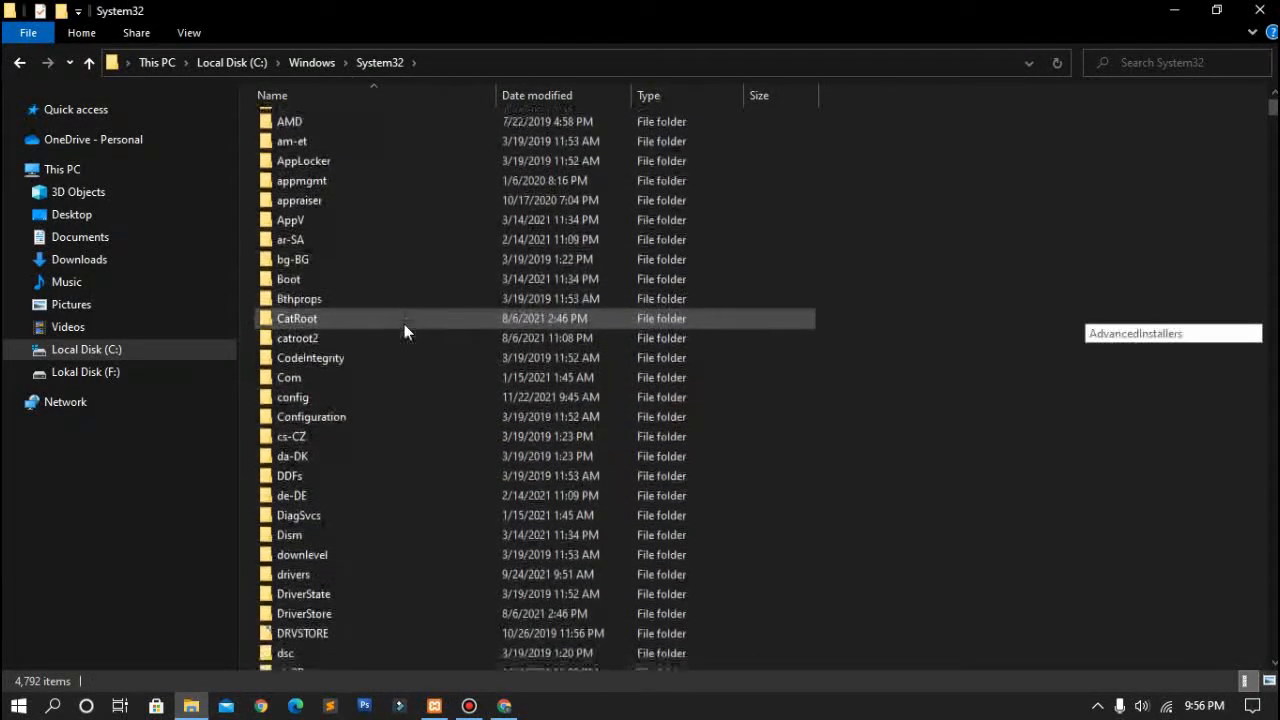
{"action": "double_click", "coordinate": [356, 569]}
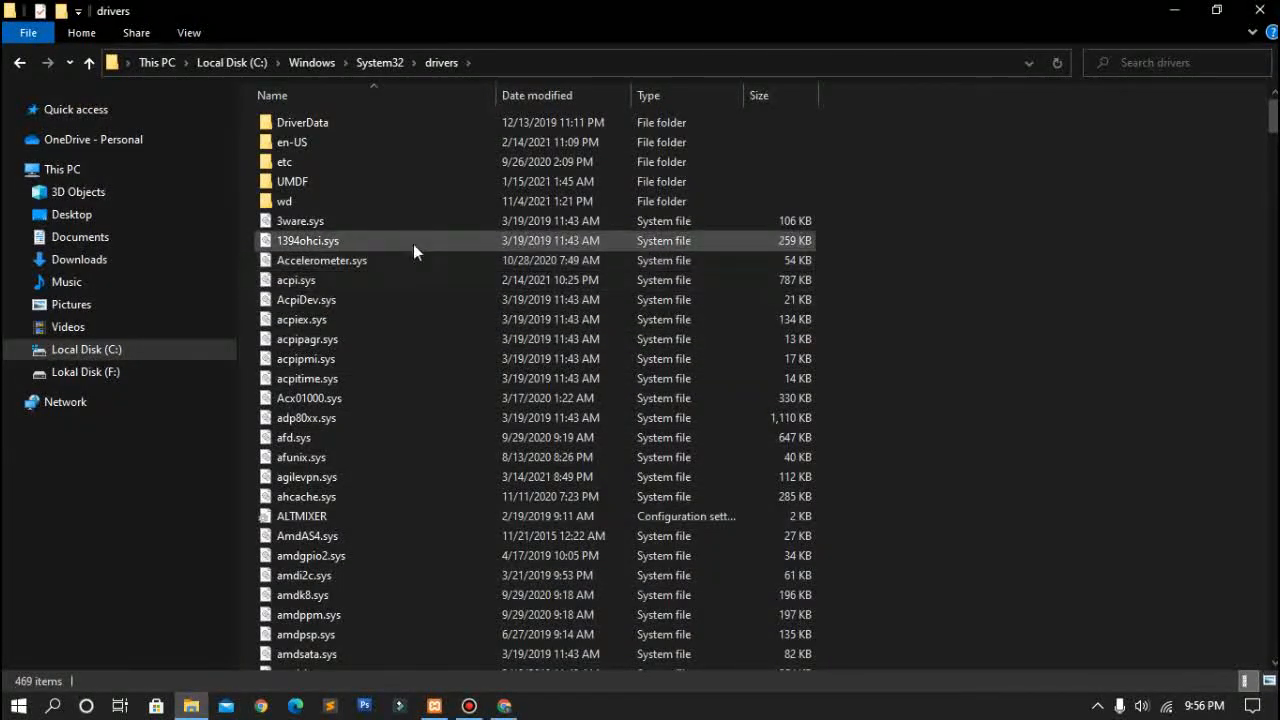
{"action": "scroll", "coordinate": [415, 240], "scroll_direction": "down", "scroll_amount": 1}
{"action": "scroll", "coordinate": [415, 240], "scroll_direction": "up", "scroll_amount": 1}
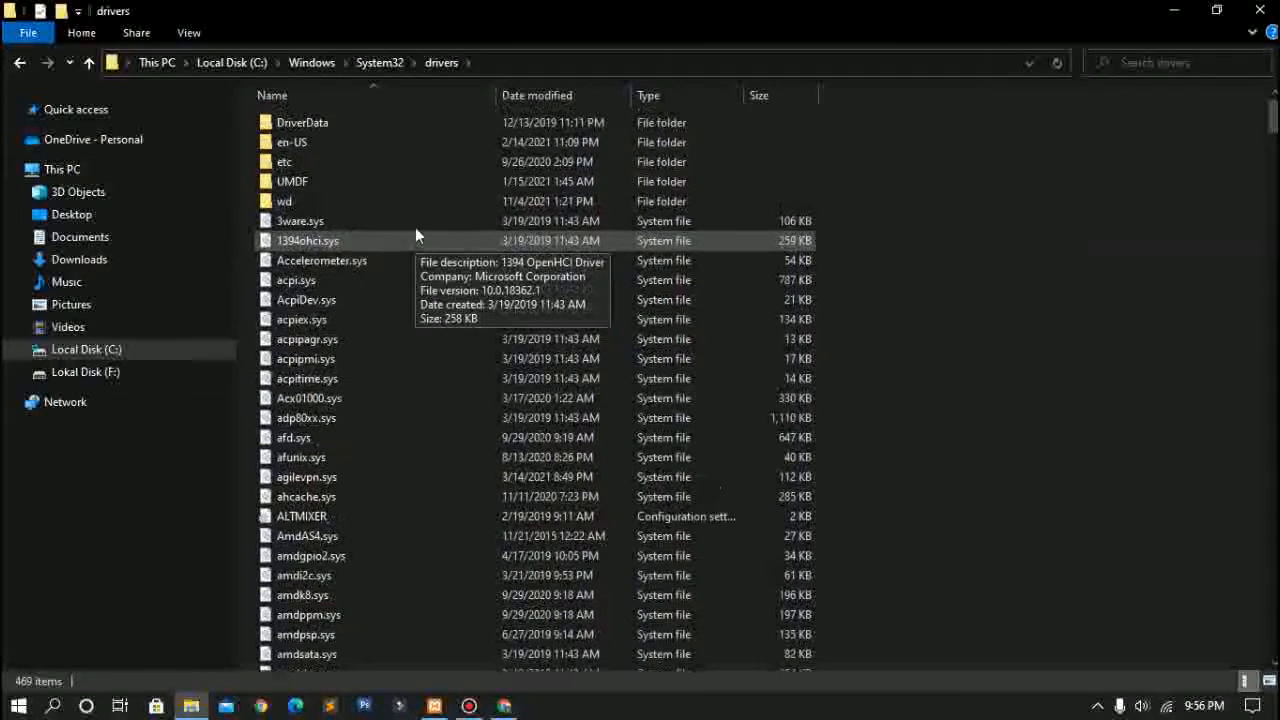
{"action": "double_click", "coordinate": [421, 163]}
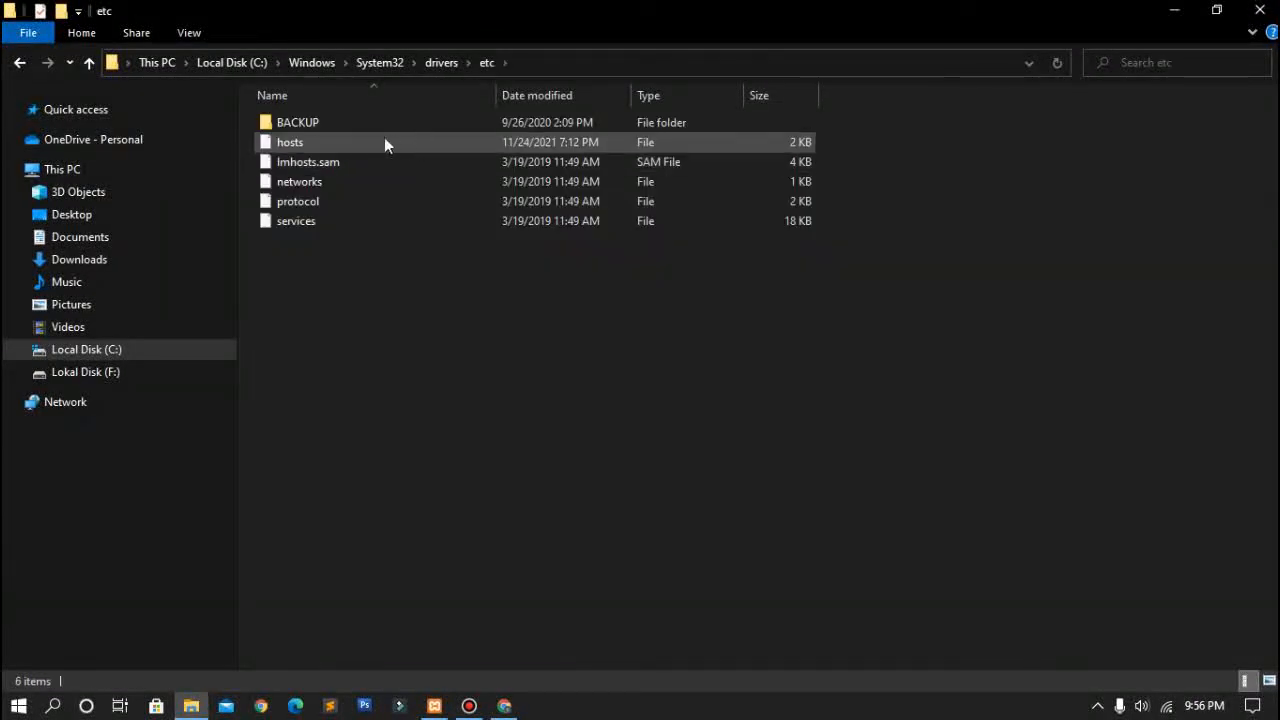
{"action": "left_click", "coordinate": [378, 150]}
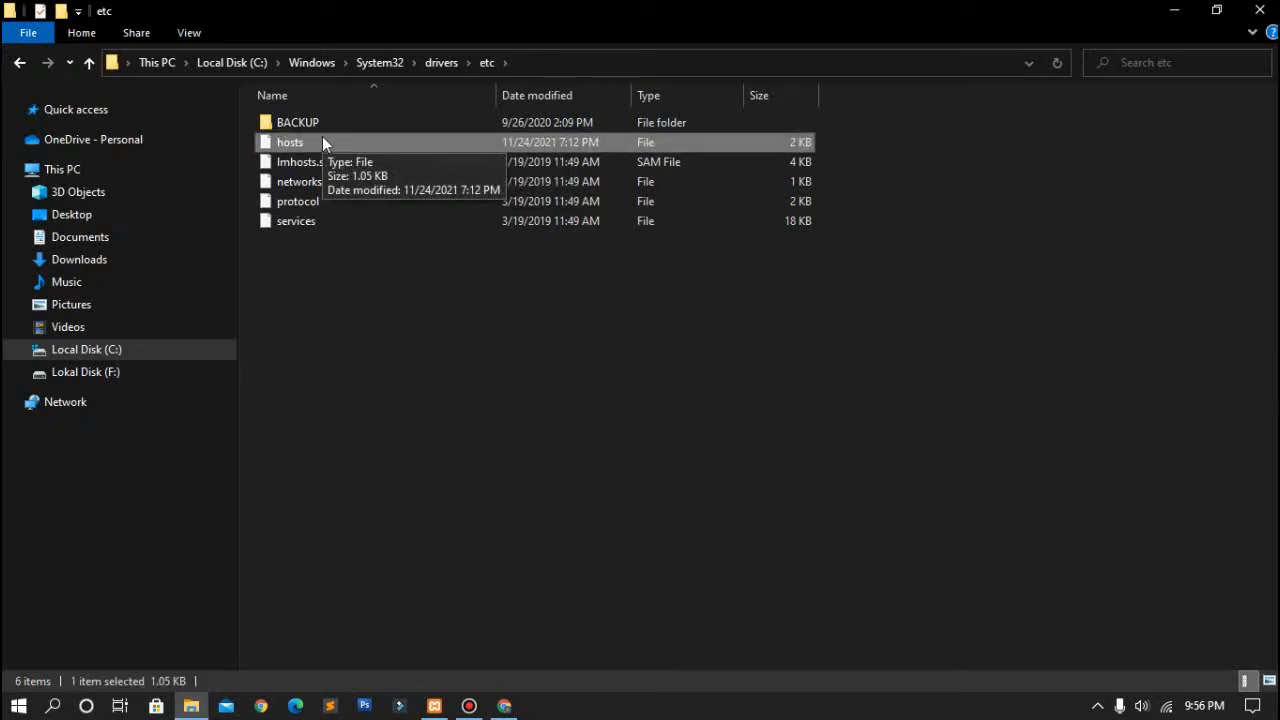
Step: Minimize the open windows and launch Sublime Text 3 as administrator from its desktop shortcut
{"action": "left_click", "coordinate": [331, 708]}
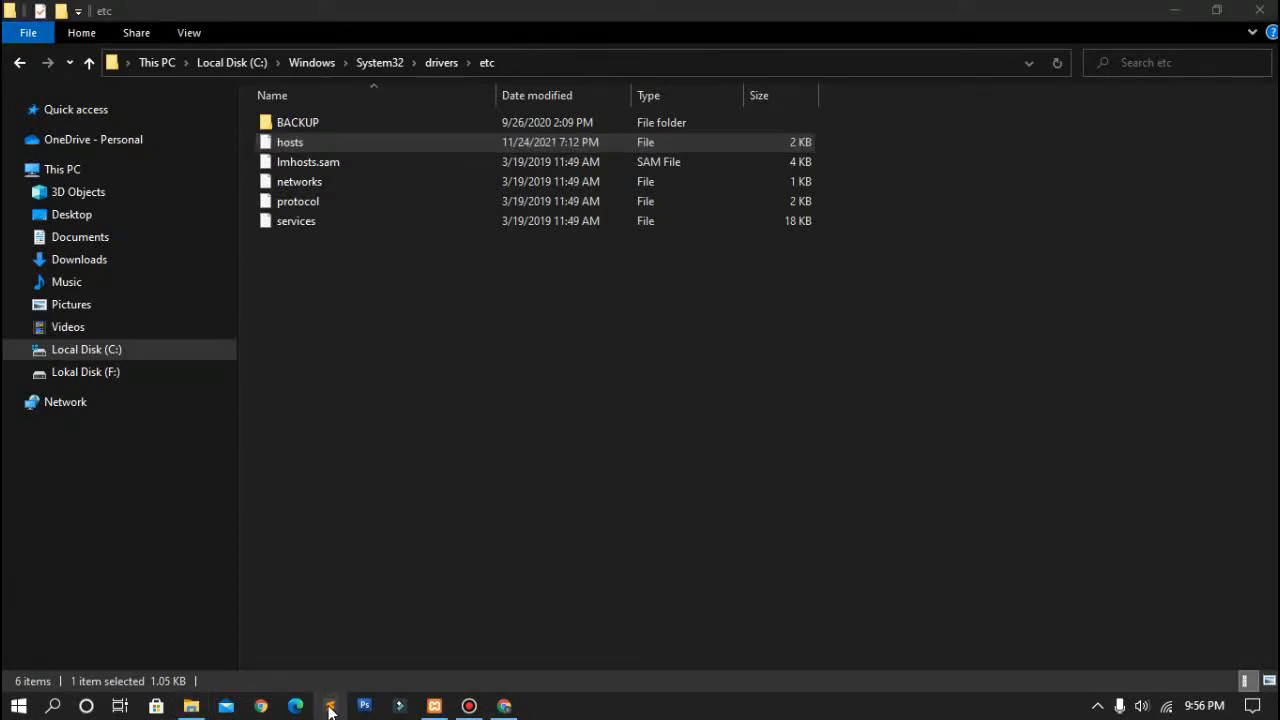
{"action": "right_click", "coordinate": [331, 708]}
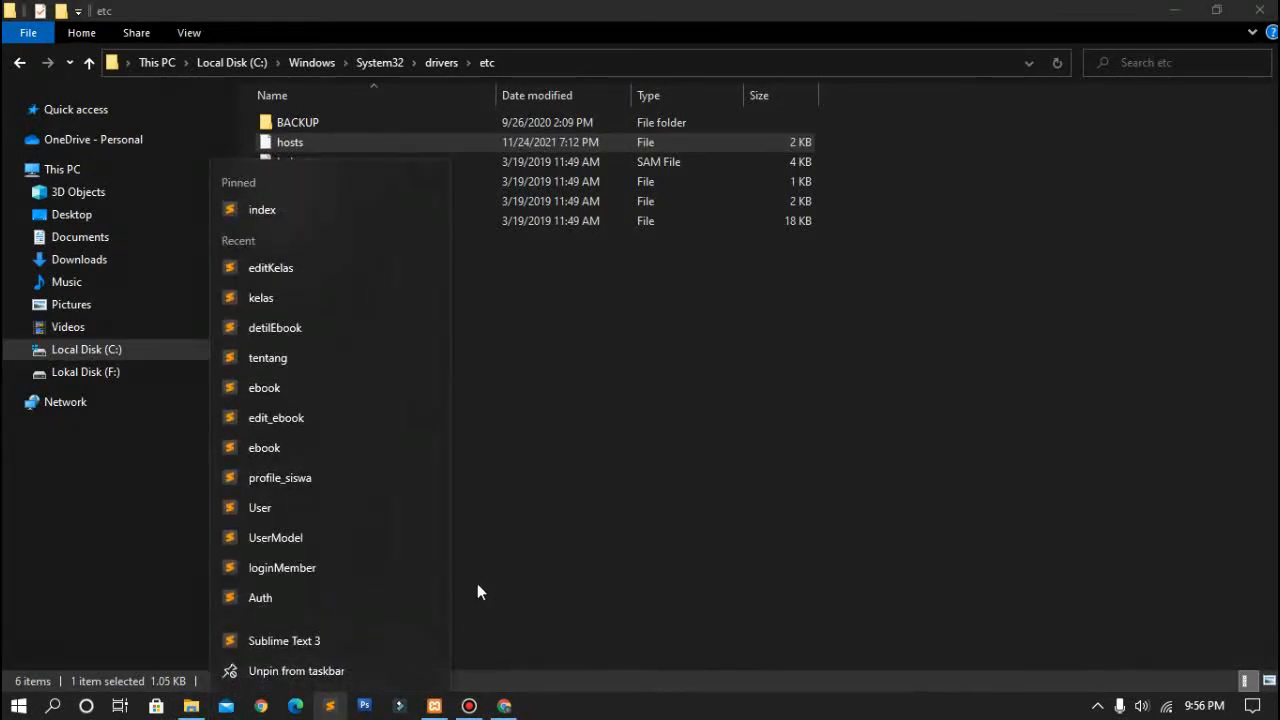
{"action": "left_click", "coordinate": [922, 357]}
{"action": "left_click", "coordinate": [1173, 10]}
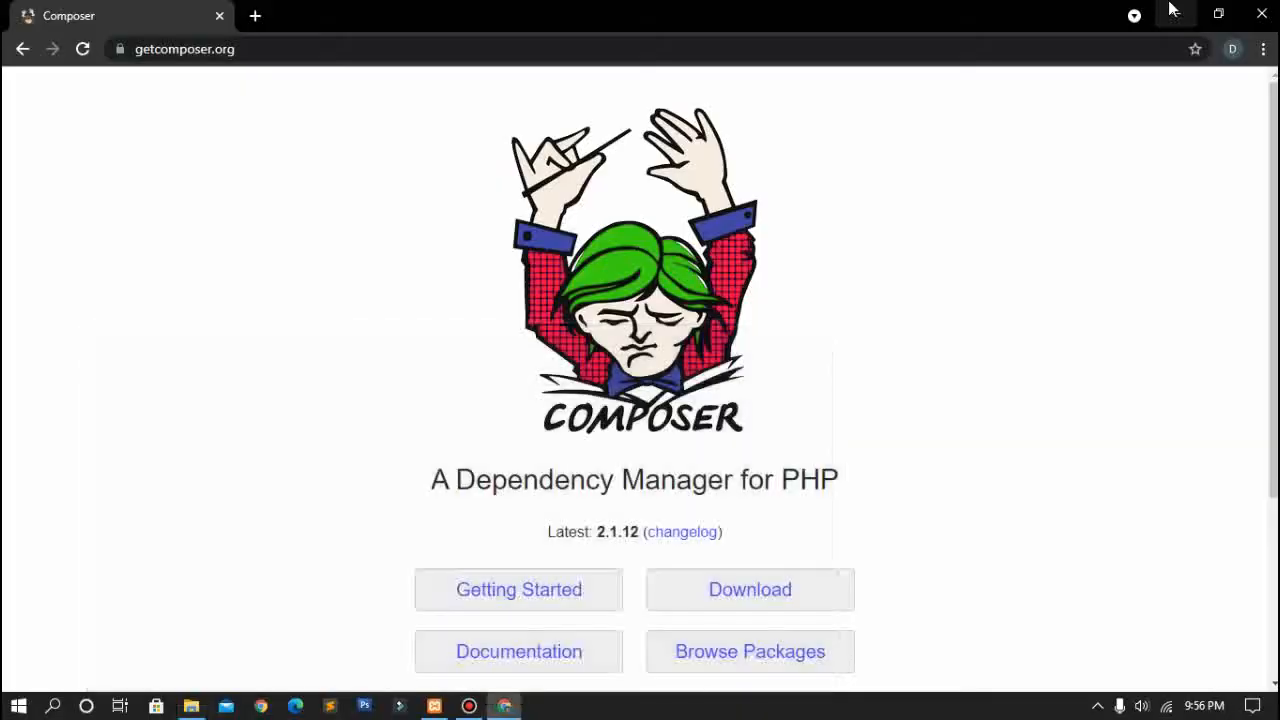
{"action": "left_click", "coordinate": [1173, 10]}
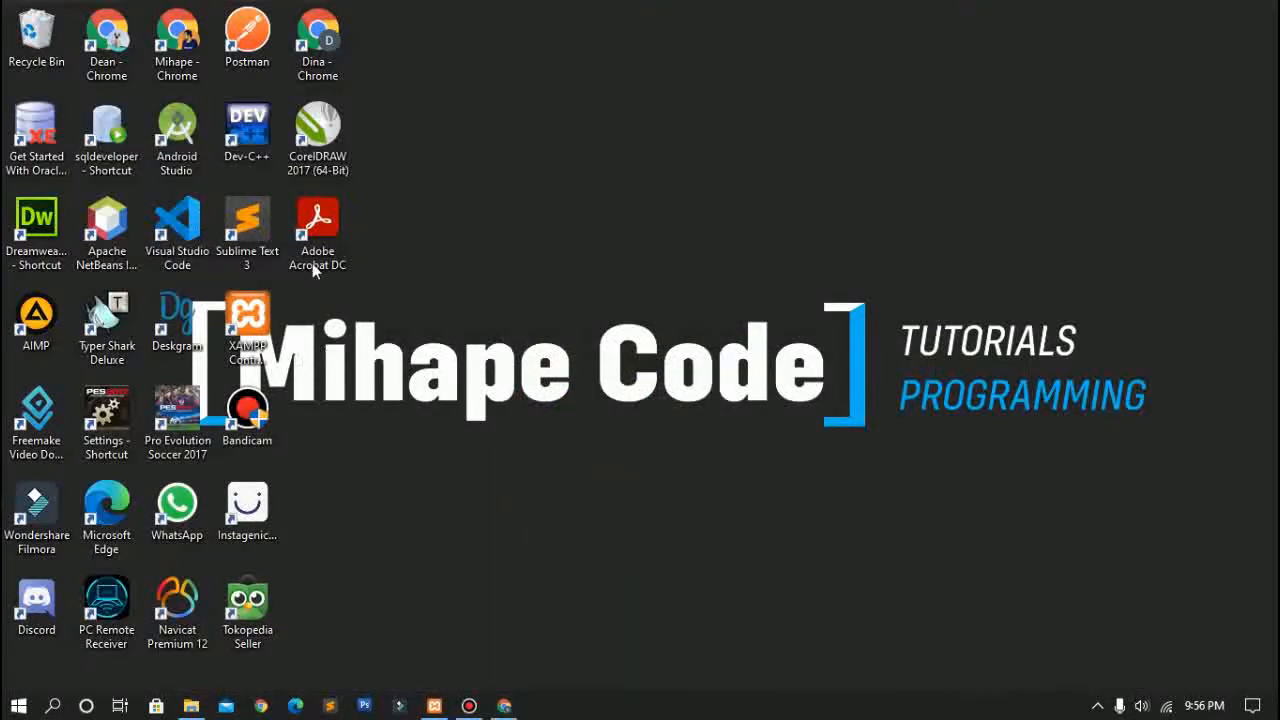
{"action": "double_click", "coordinate": [256, 233]}
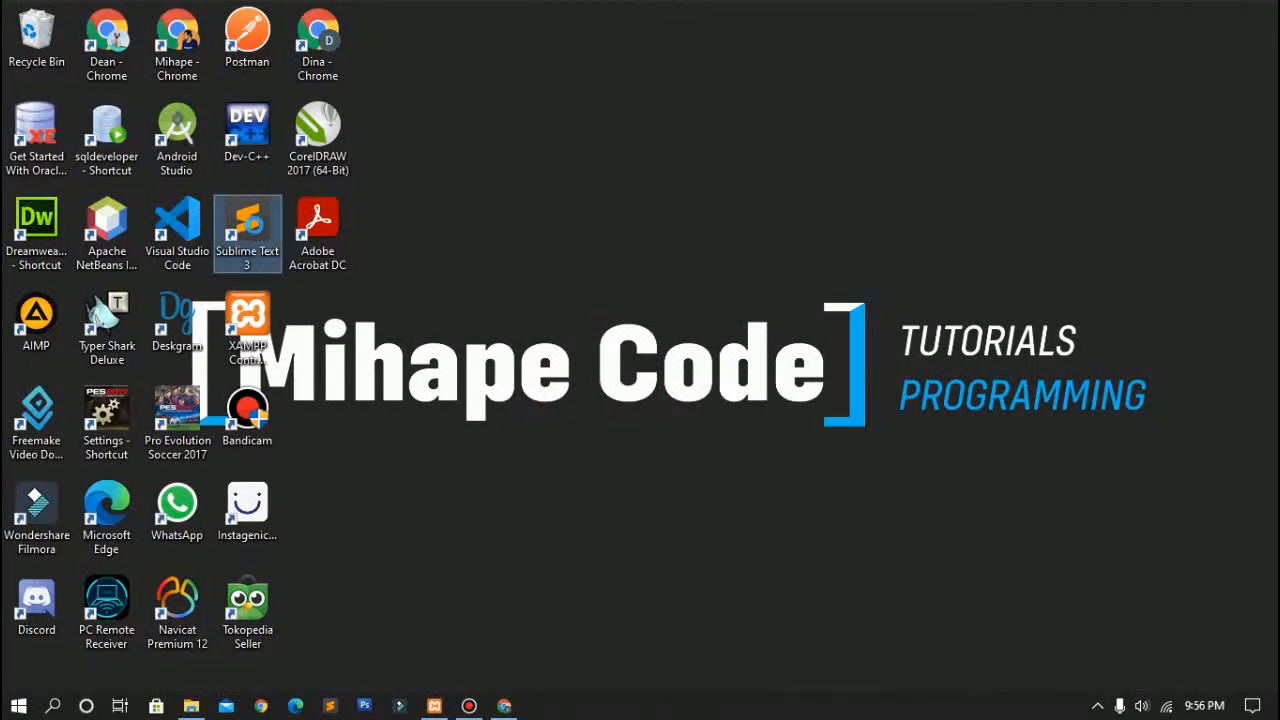
{"action": "right_click", "coordinate": [256, 229]}
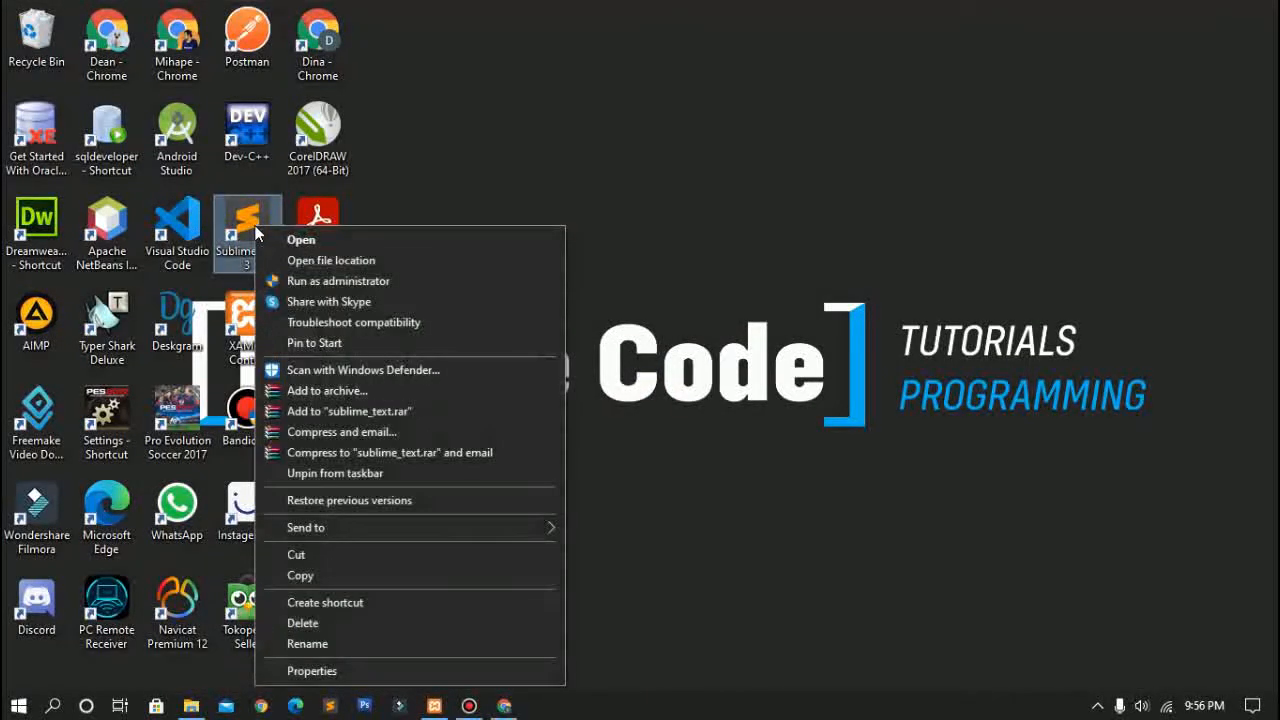
{"action": "left_click", "coordinate": [346, 285]}
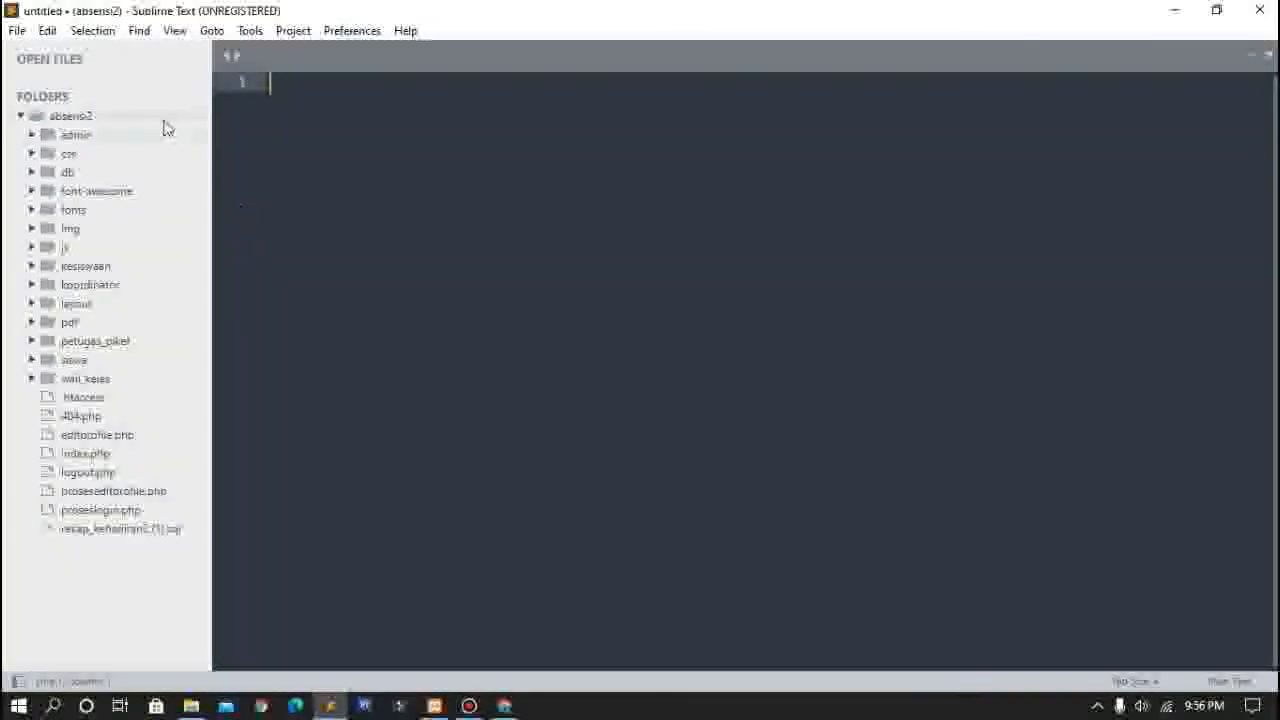
Step: Remove absensi2 from the project, then drag the hosts file from the etc folder into Sublime Text
{"action": "right_click", "coordinate": [158, 116]}
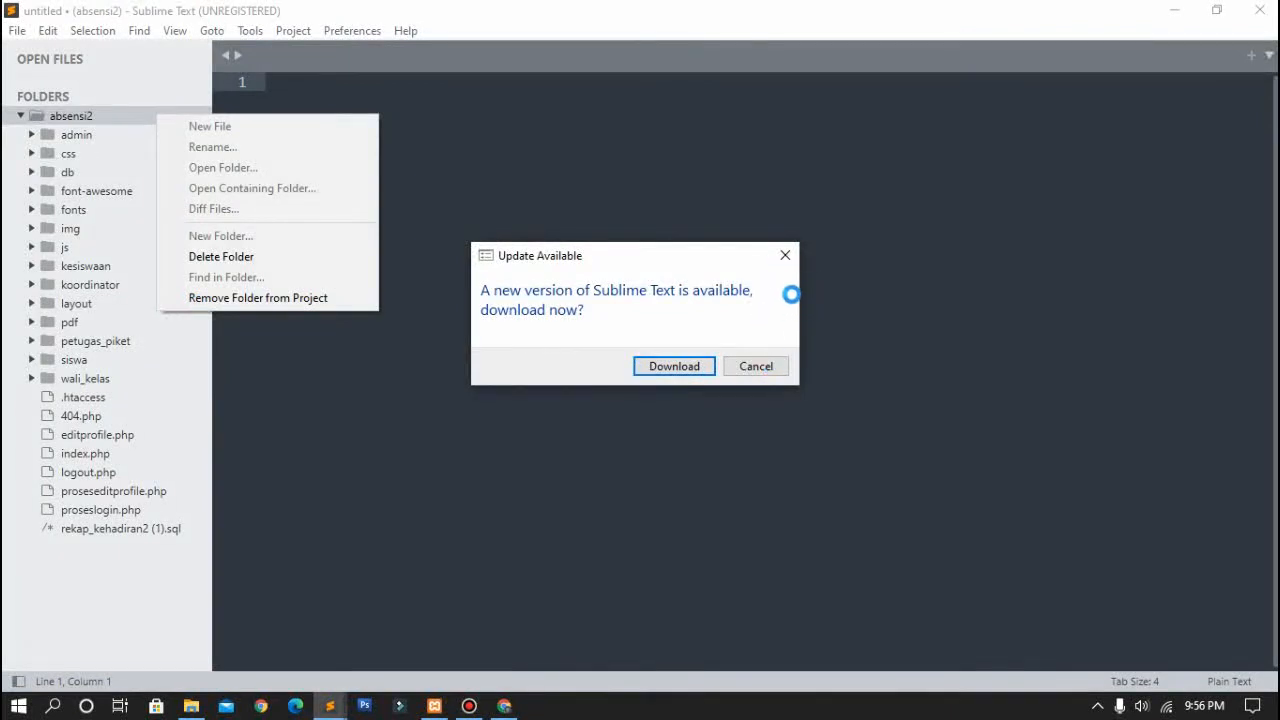
{"action": "left_click", "coordinate": [258, 297]}
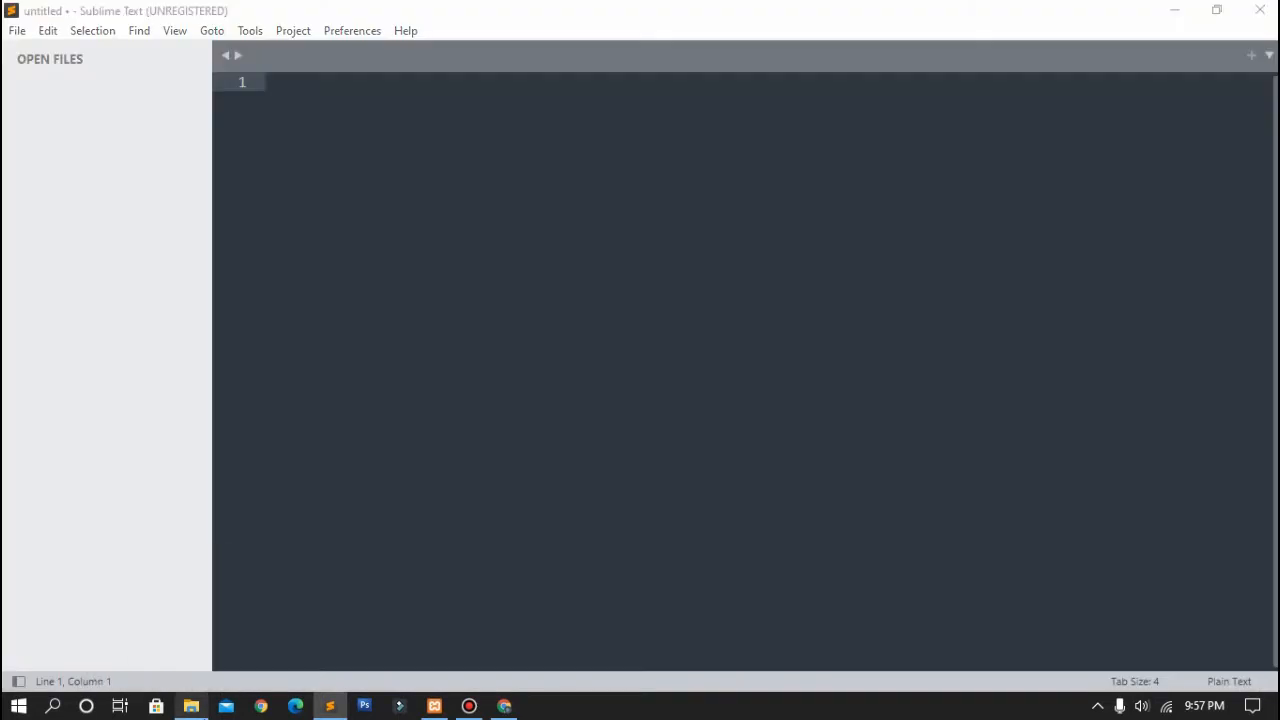
{"action": "key", "text": "alt+Tab"}
{"action": "left_click", "coordinate": [388, 142]}
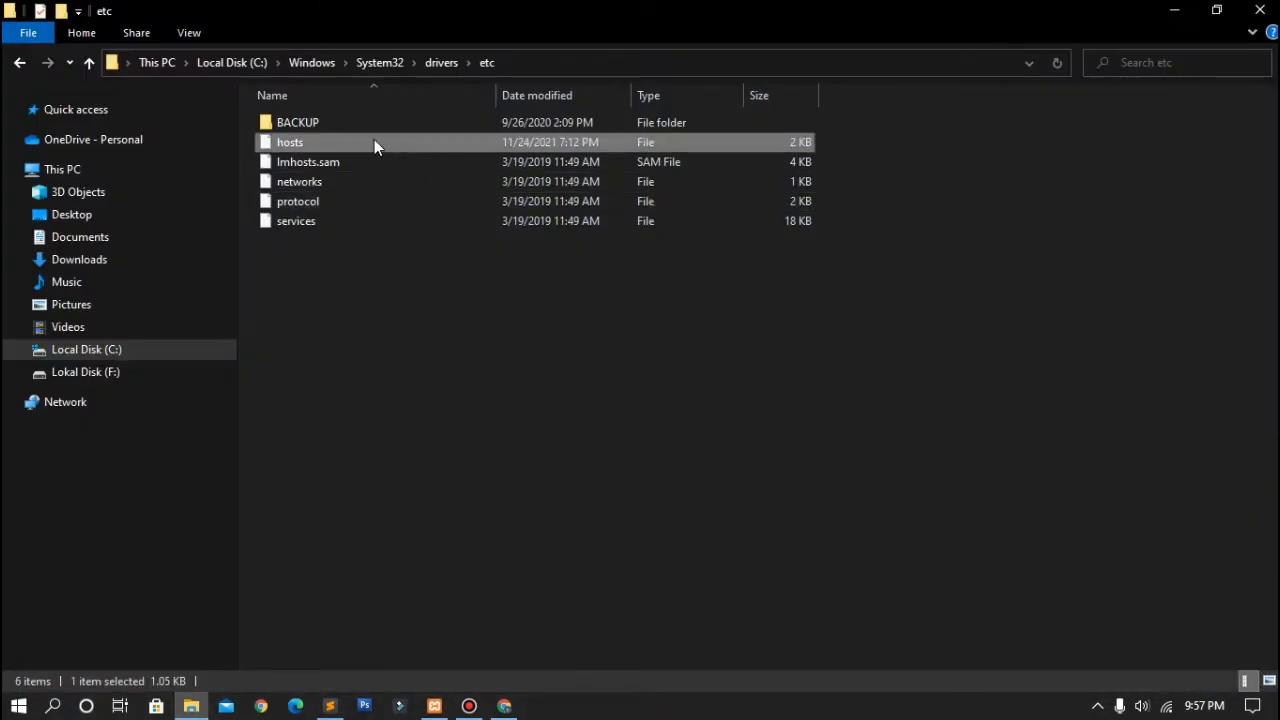
{"action": "left_click_drag", "start_coordinate": [375, 145], "coordinate": [306, 384]}
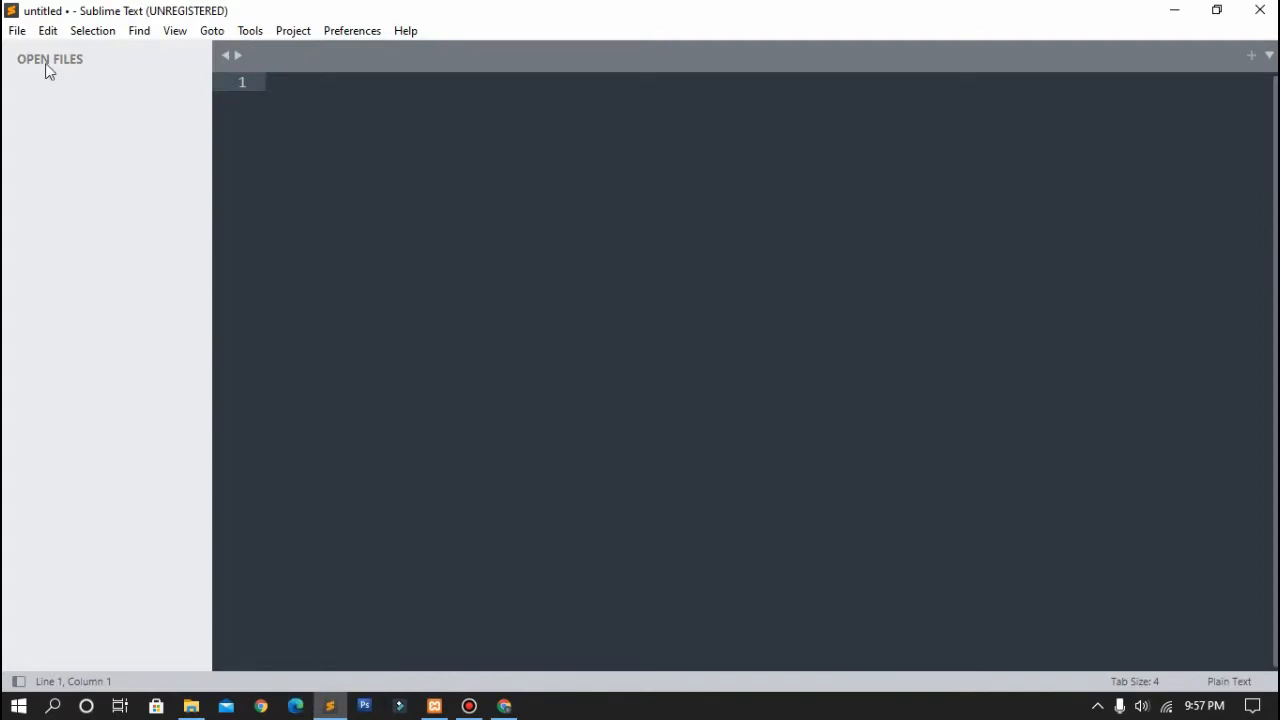
Step: Open Sublime's File > Open dialog and go to C:\Windows
{"action": "left_click", "coordinate": [19, 32]}
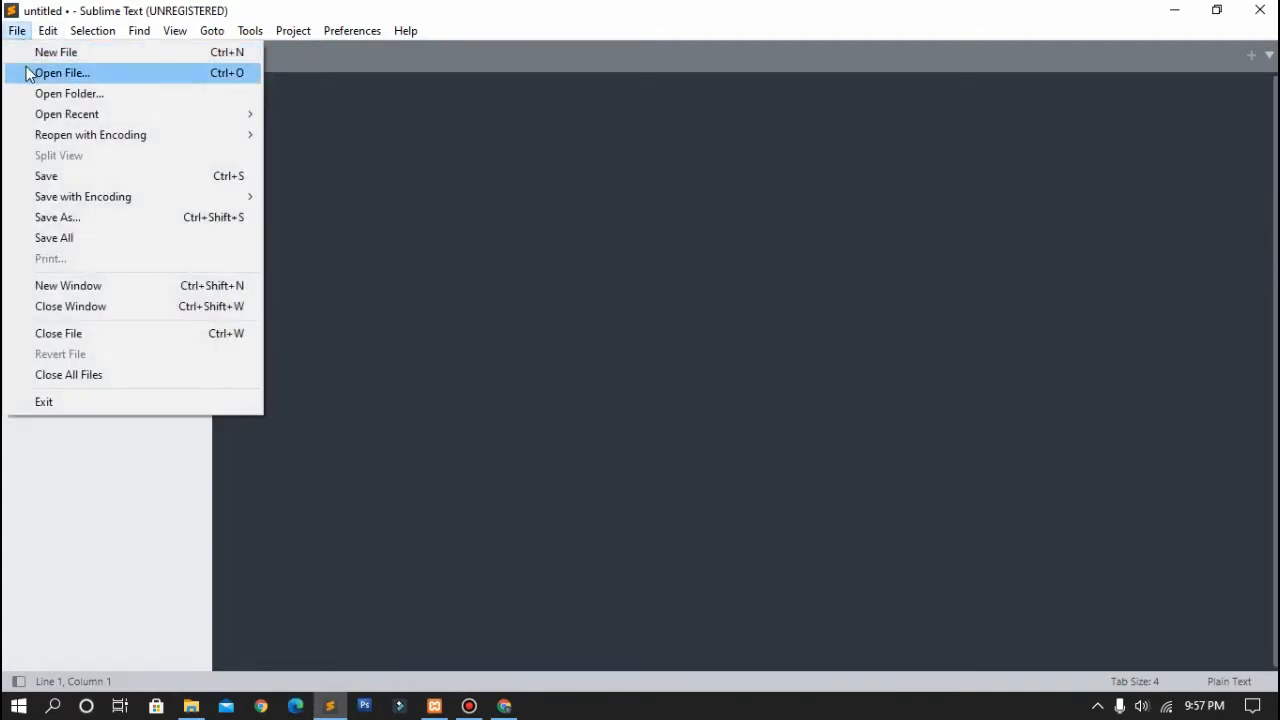
{"action": "left_click", "coordinate": [28, 73]}
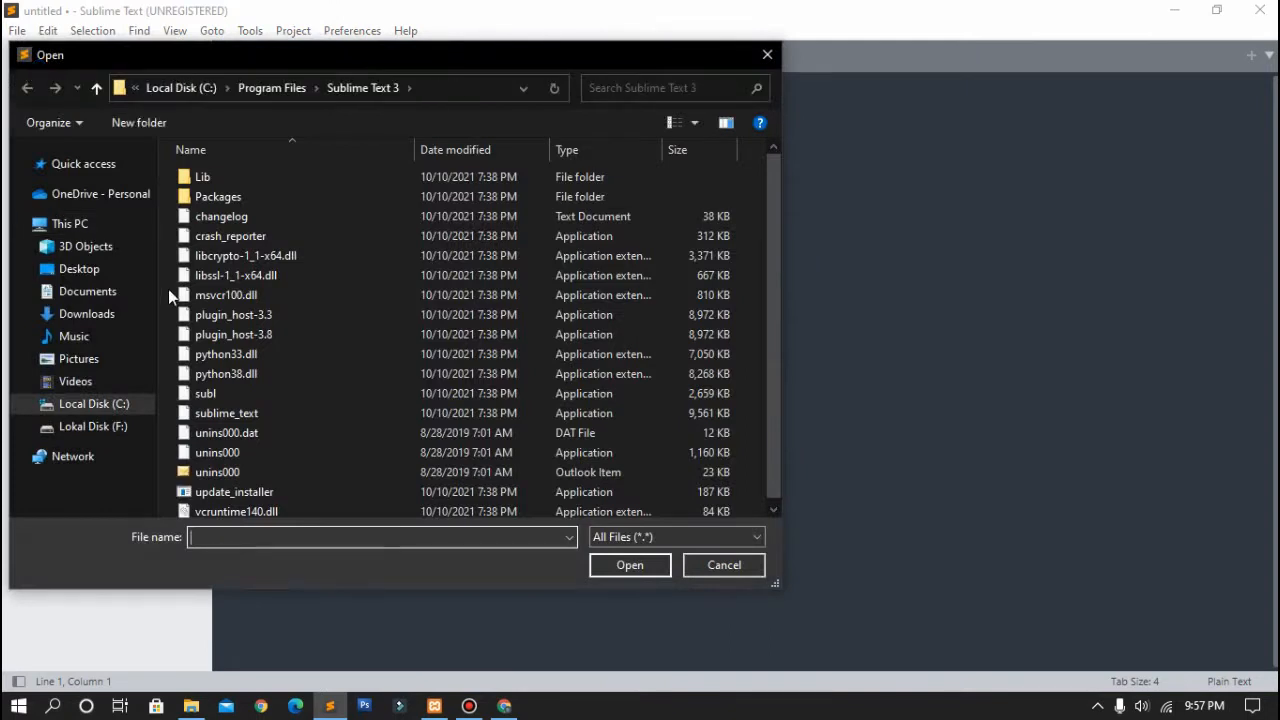
{"action": "left_click", "coordinate": [137, 404]}
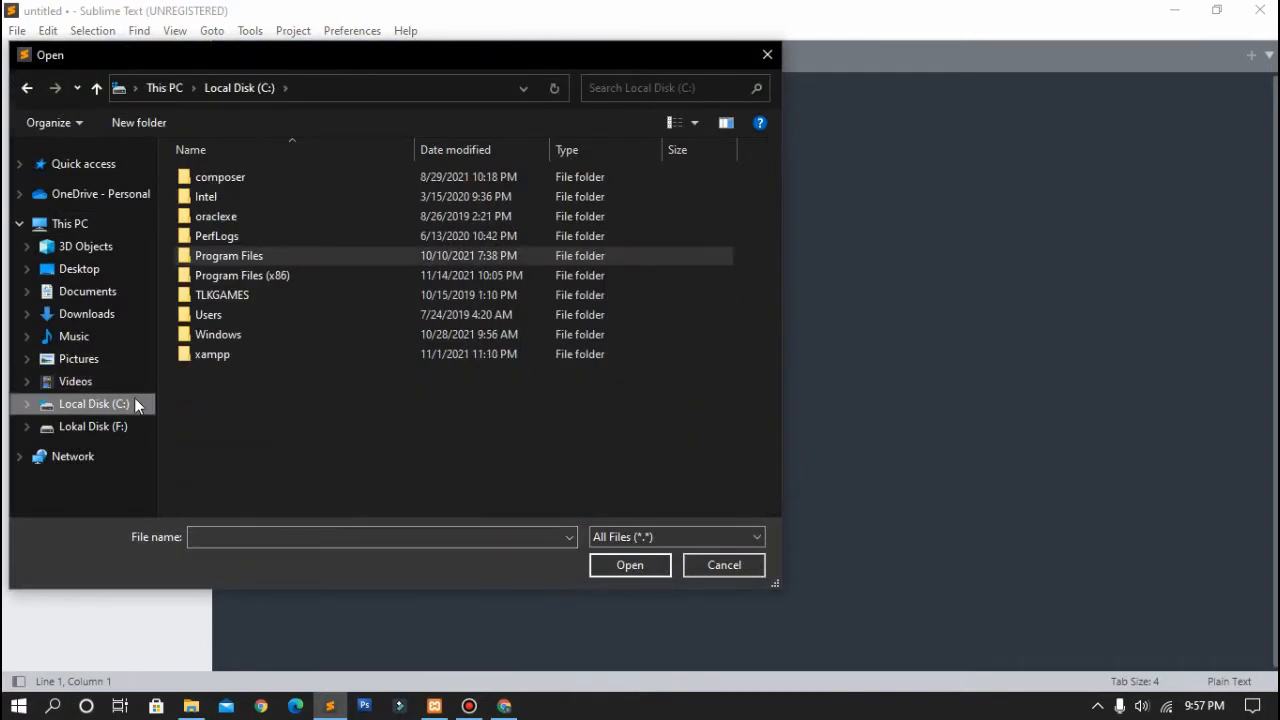
{"action": "double_click", "coordinate": [243, 340]}
{"action": "scroll", "coordinate": [243, 340], "scroll_direction": "down", "scroll_amount": 5}
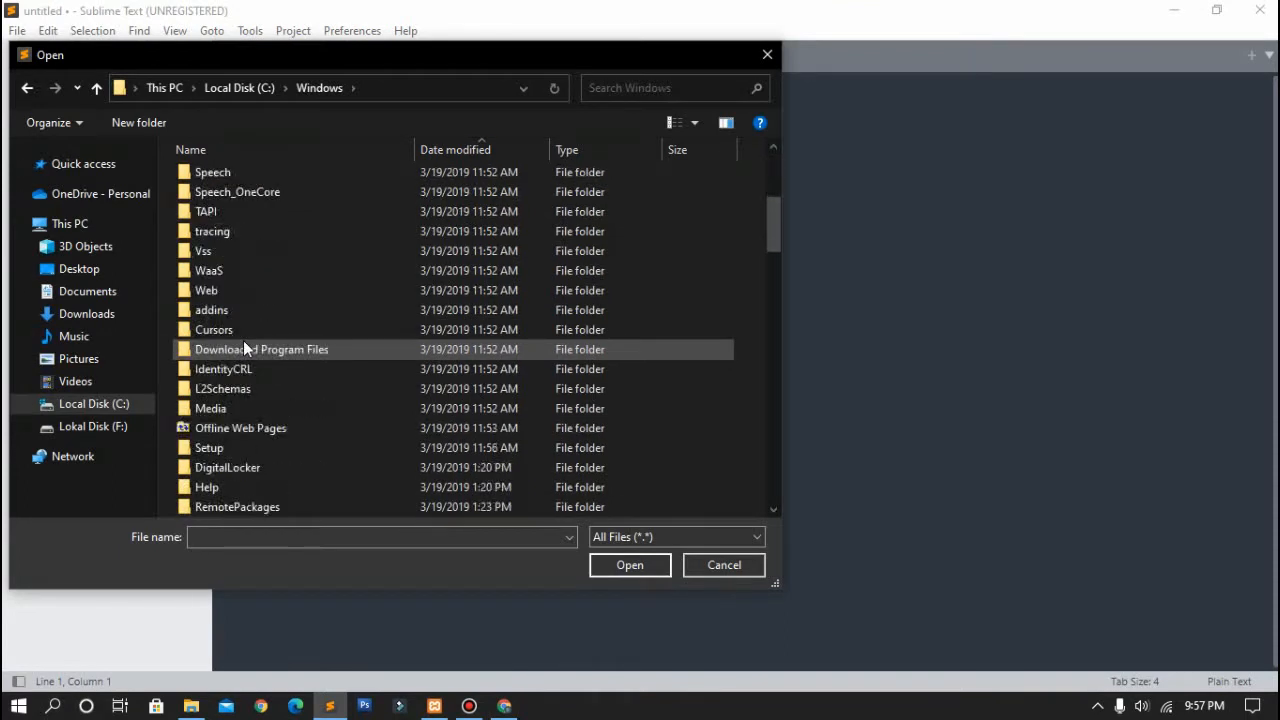
{"action": "scroll", "coordinate": [243, 345], "scroll_direction": "down", "scroll_amount": 6}
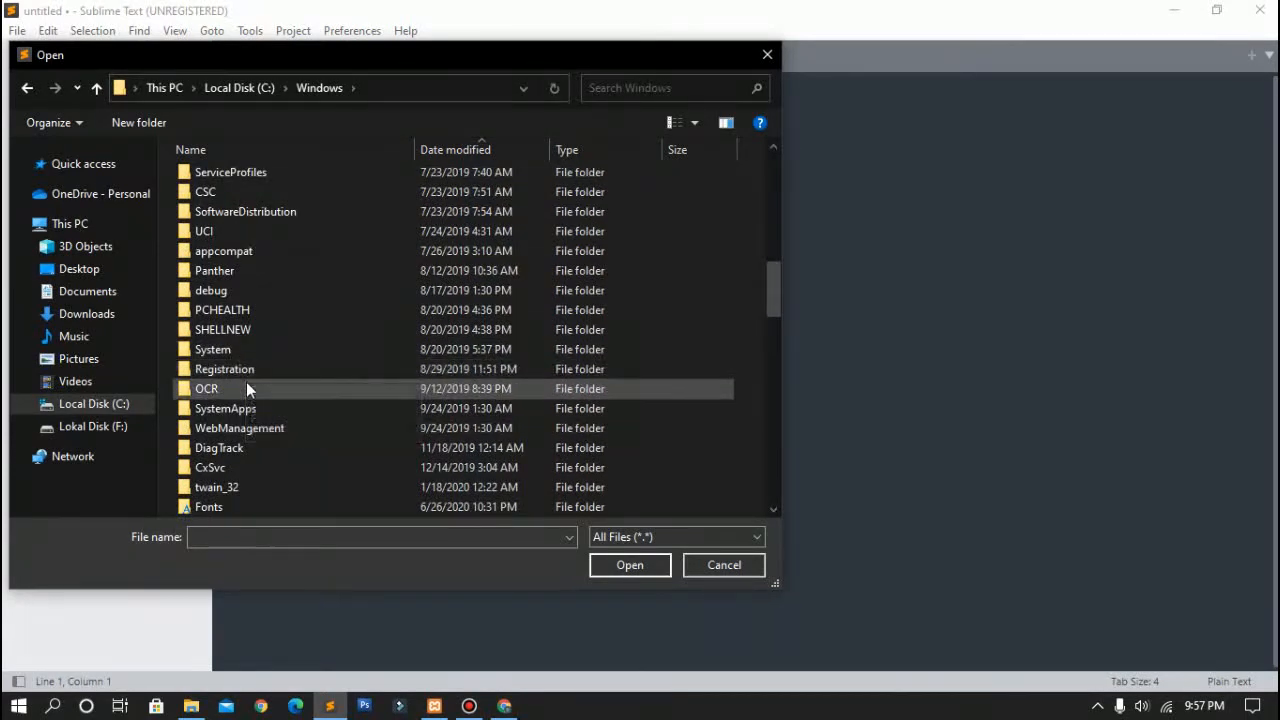
{"action": "scroll", "coordinate": [246, 382], "scroll_direction": "down", "scroll_amount": 5}
{"action": "scroll", "coordinate": [246, 382], "scroll_direction": "down", "scroll_amount": 5}
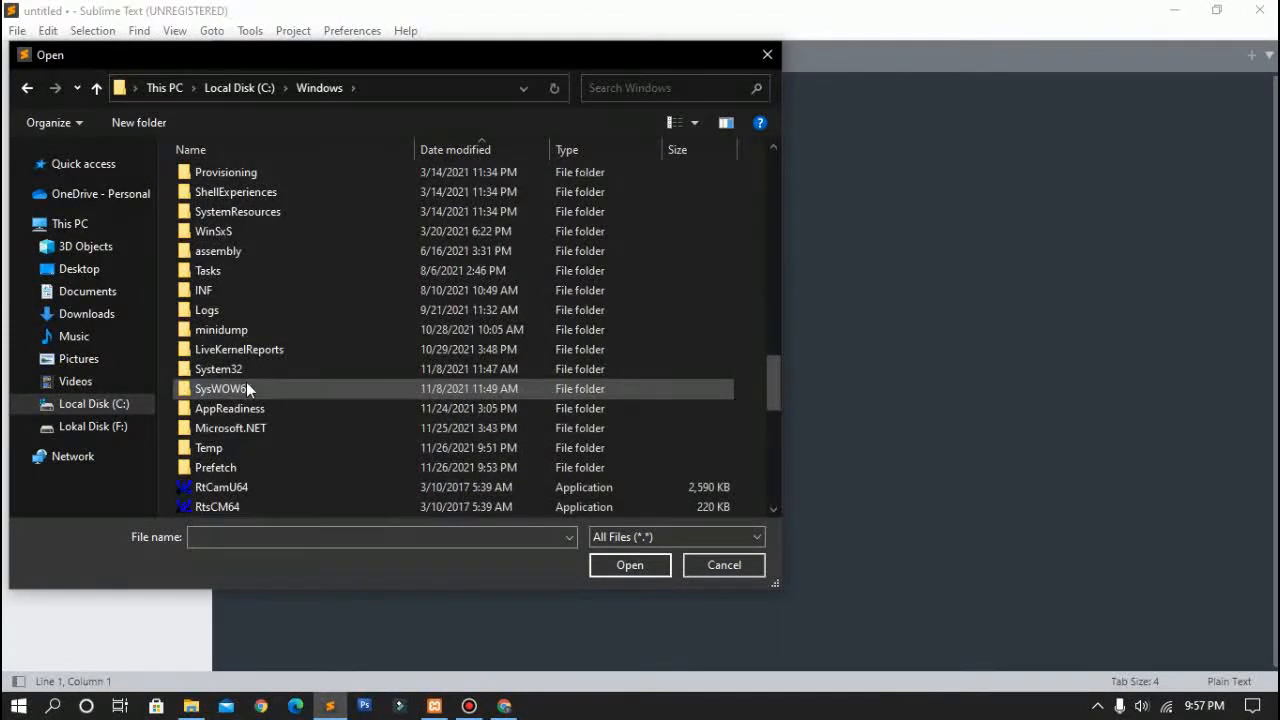
Step: Continue through System32\drivers\etc and open the hosts file
{"action": "left_click", "coordinate": [262, 373]}
{"action": "double_click", "coordinate": [262, 373]}
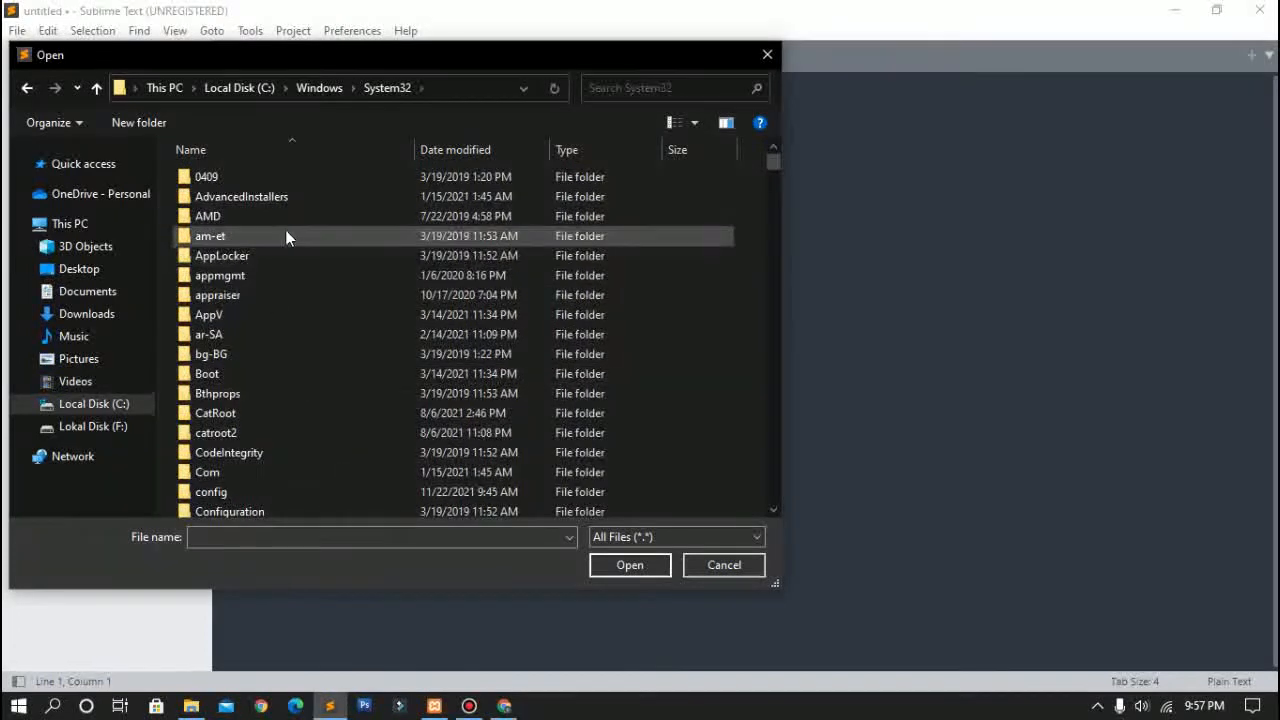
{"action": "scroll", "coordinate": [270, 336], "scroll_direction": "down", "scroll_amount": 2}
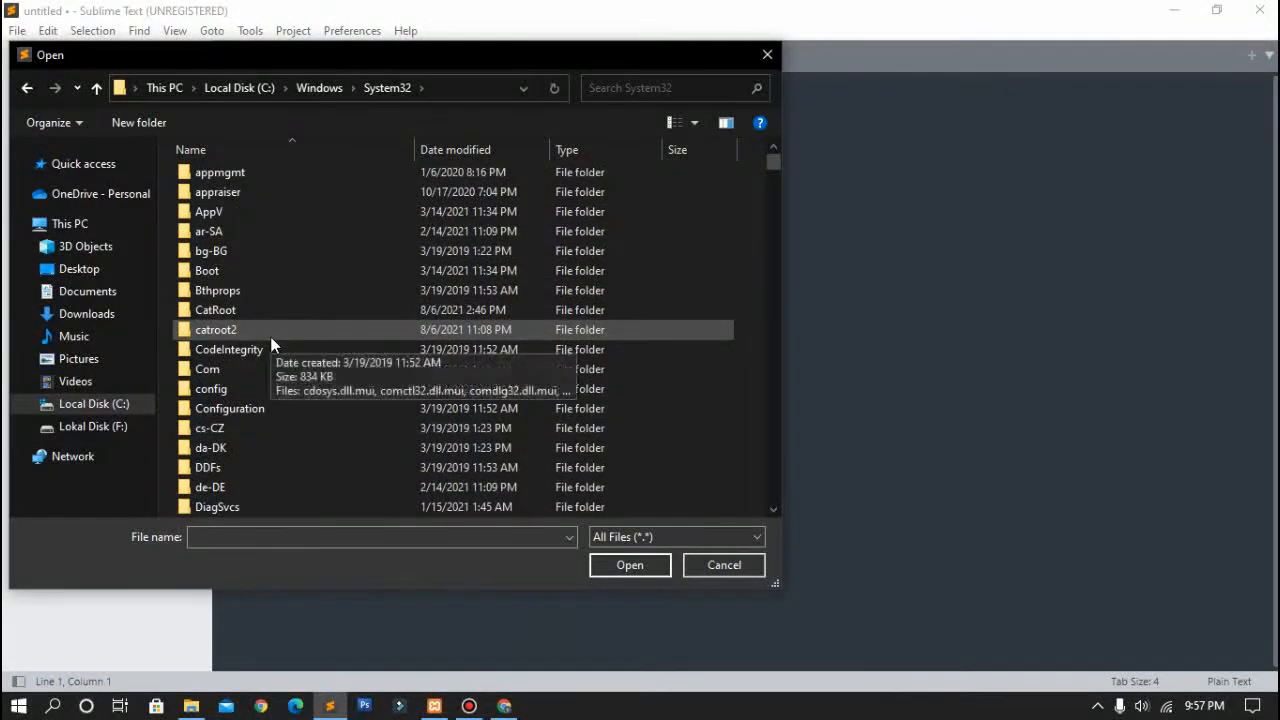
{"action": "scroll", "coordinate": [270, 336], "scroll_direction": "down", "scroll_amount": 2}
{"action": "left_click", "coordinate": [257, 440]}
{"action": "double_click", "coordinate": [257, 440]}
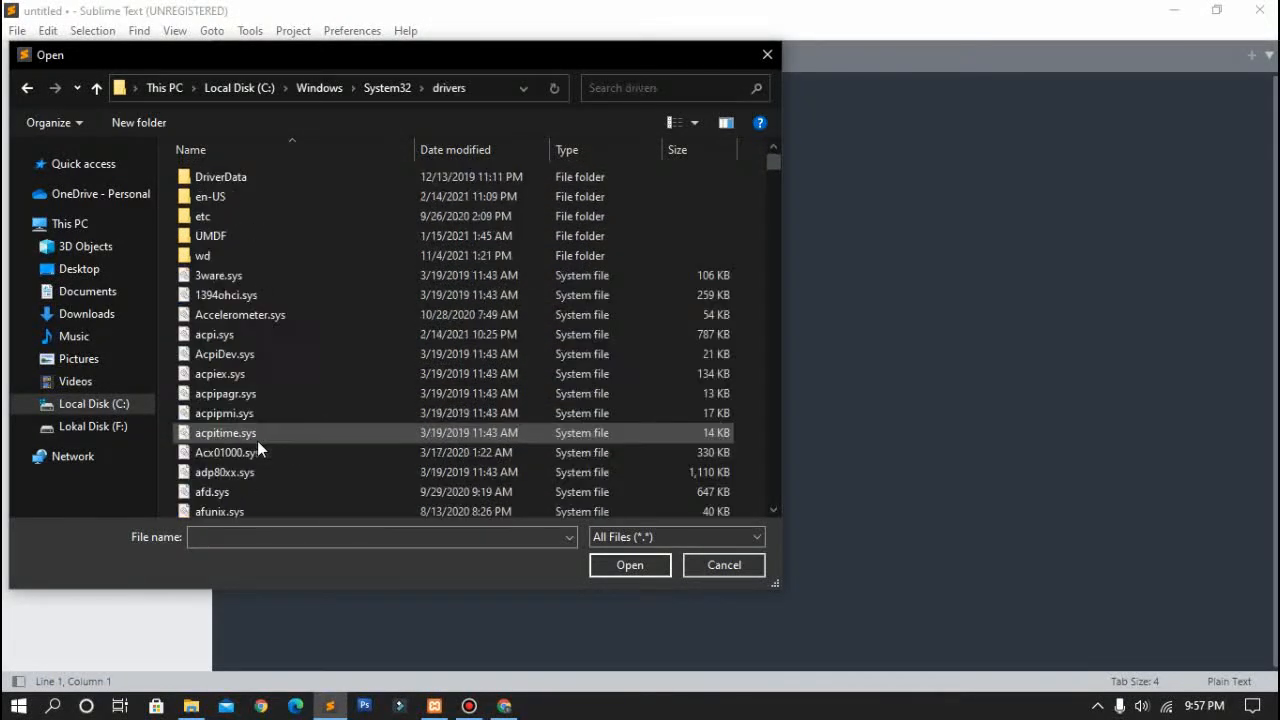
{"action": "double_click", "coordinate": [314, 213]}
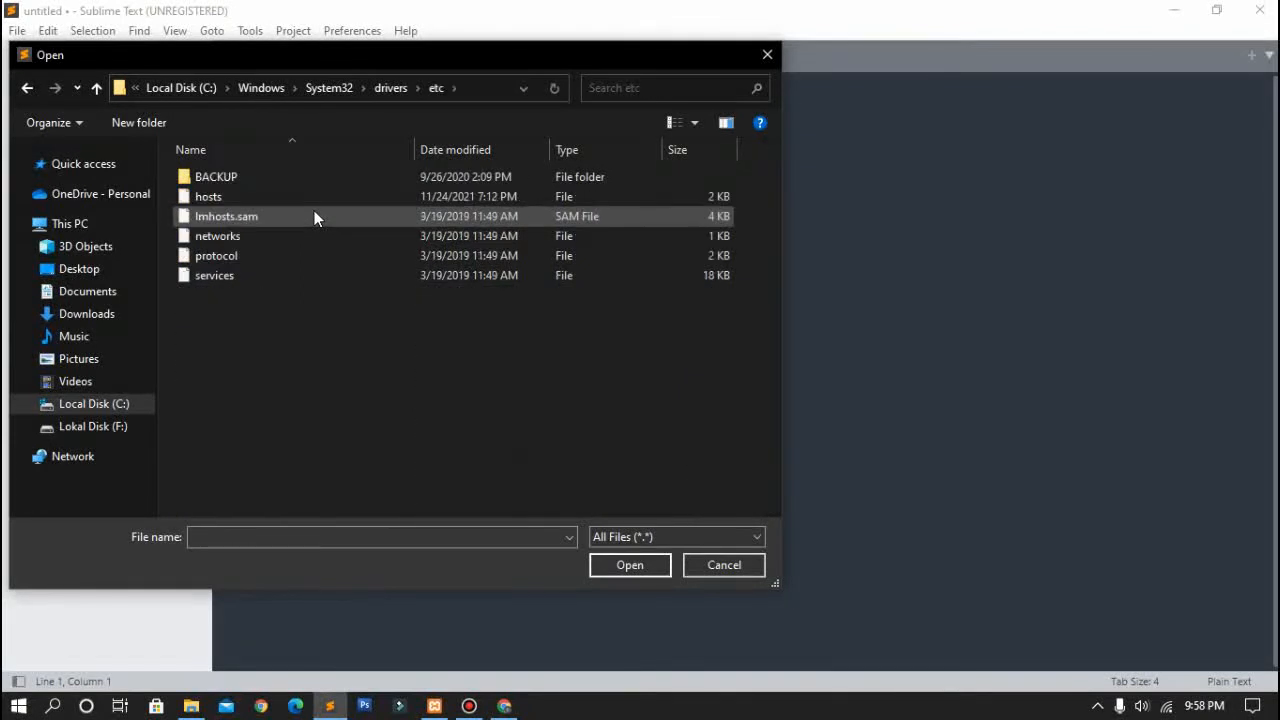
{"action": "left_click", "coordinate": [320, 198]}
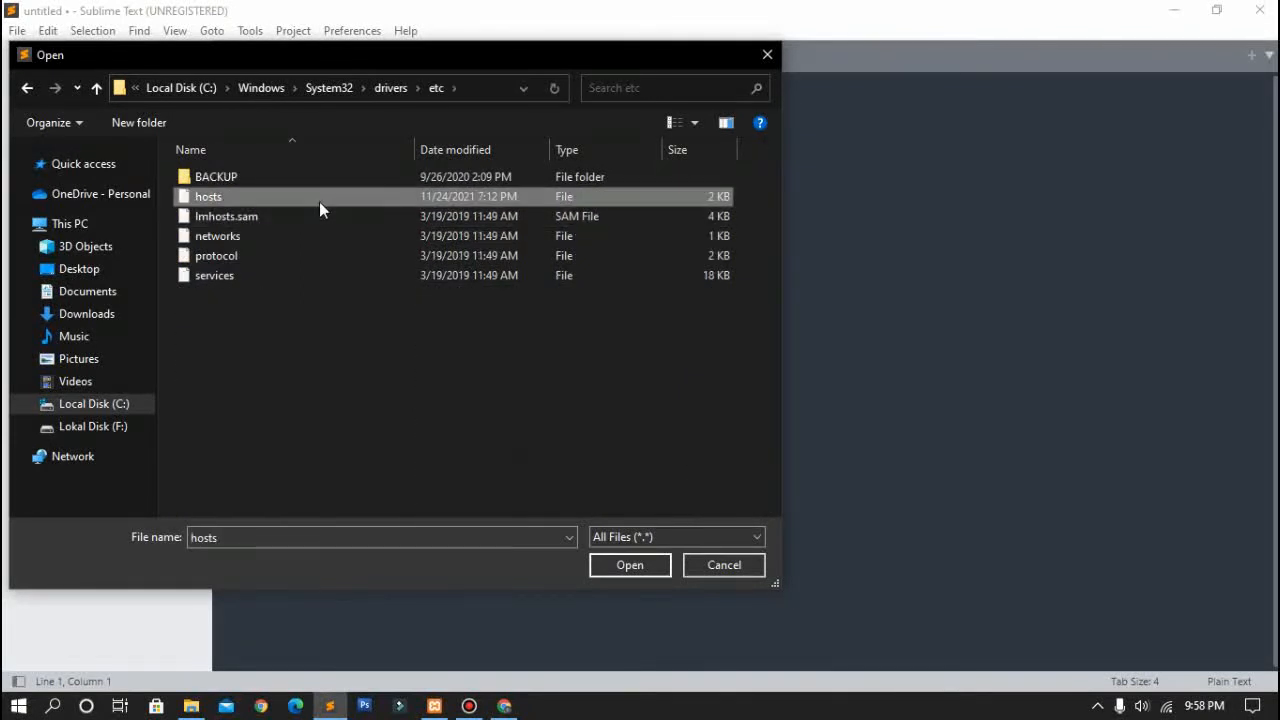
{"action": "left_click", "coordinate": [622, 563]}
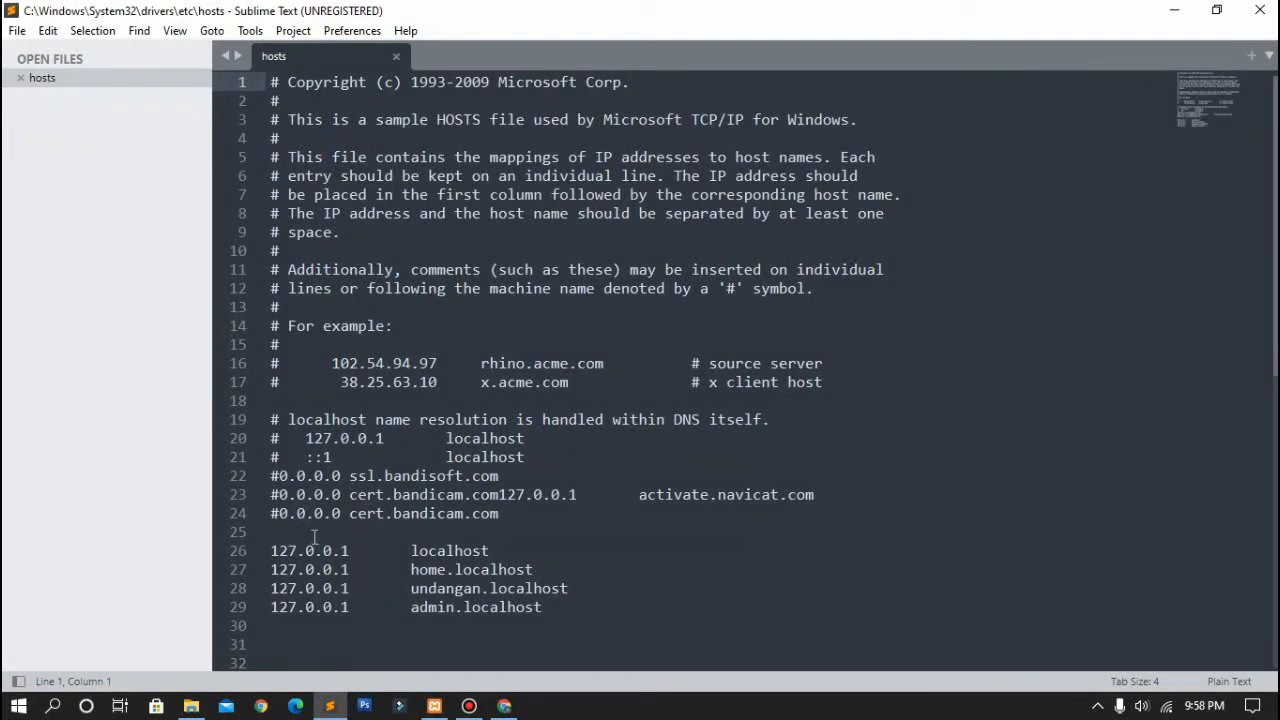
Step: Review the 127.0.0.1 entries on lines 26–29, highlighting localhost and home.localhost
{"action": "left_click", "coordinate": [272, 551]}
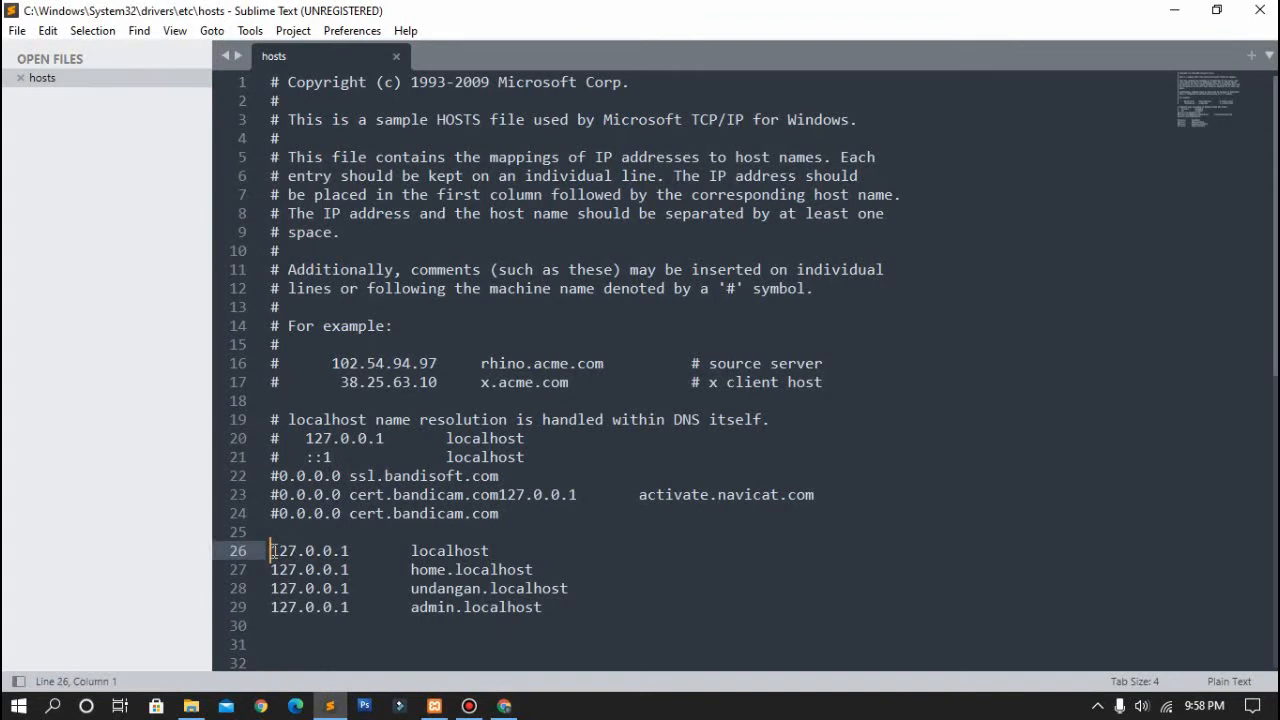
{"action": "left_click_drag", "start_coordinate": [272, 551], "coordinate": [563, 608]}
{"action": "left_click", "coordinate": [563, 612]}
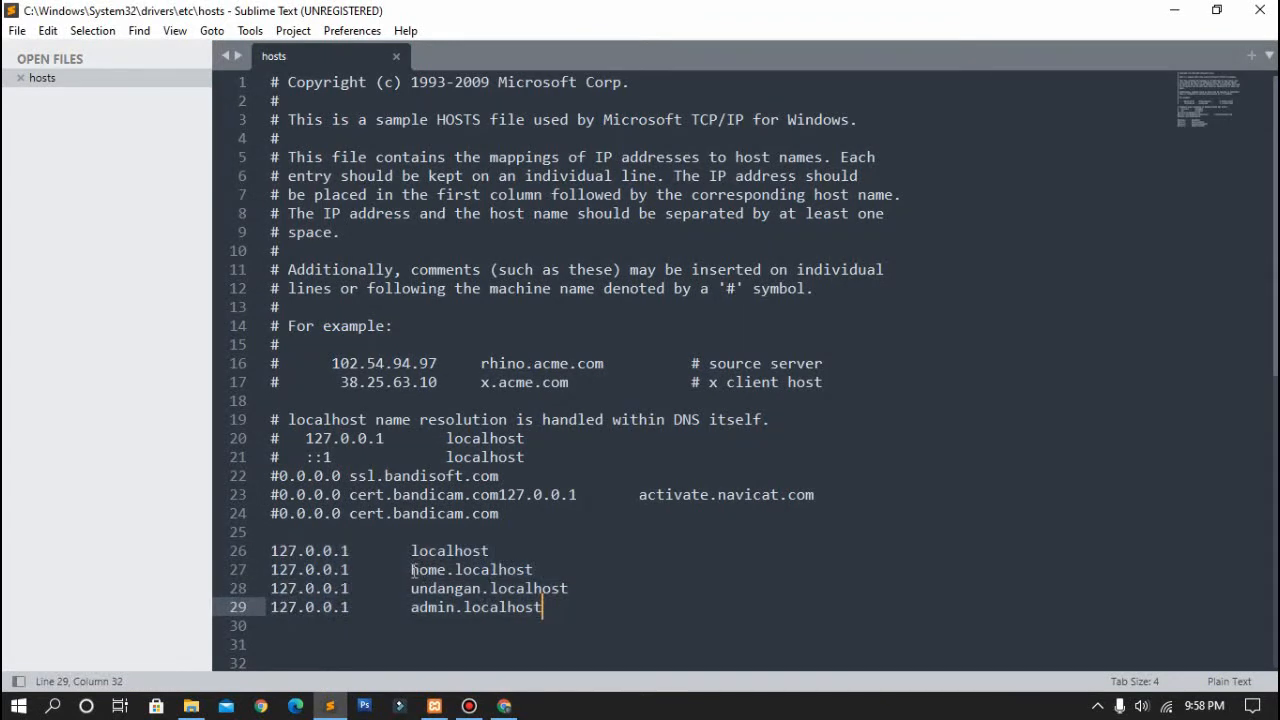
{"action": "left_click_drag", "start_coordinate": [411, 569], "coordinate": [537, 578]}
{"action": "left_click", "coordinate": [545, 573]}
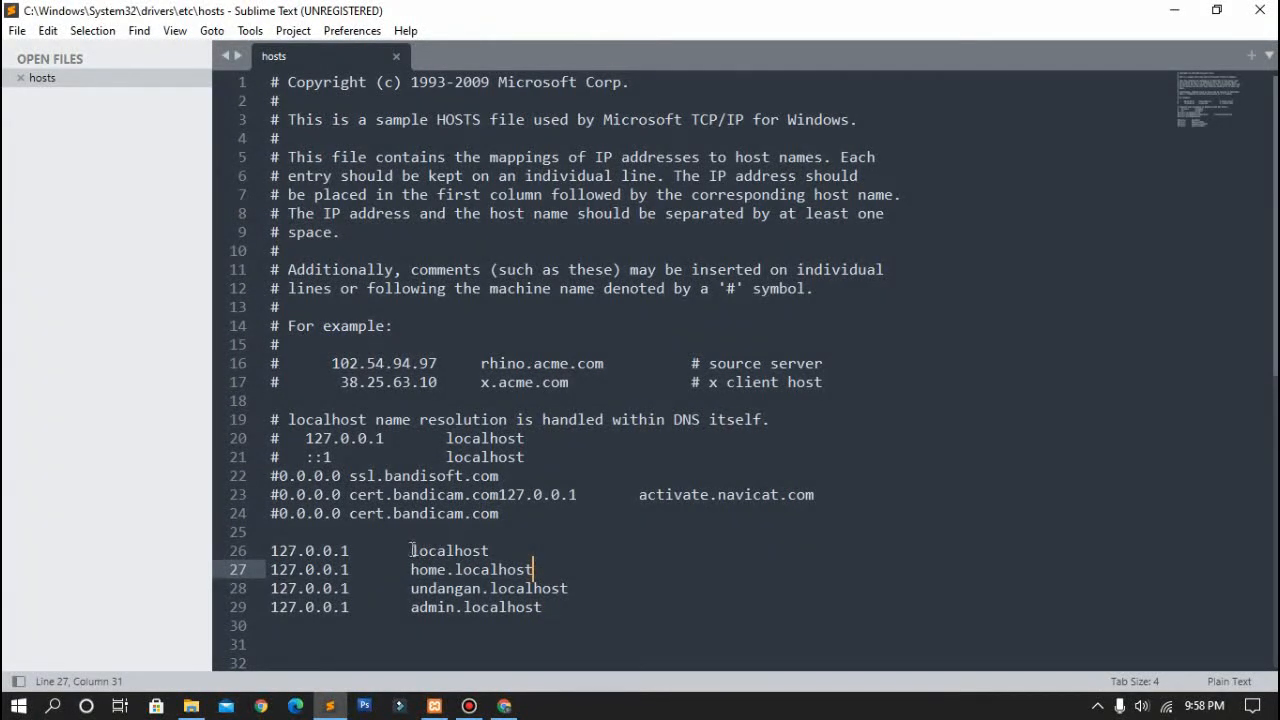
{"action": "left_click_drag", "start_coordinate": [412, 550], "coordinate": [496, 550]}
{"action": "left_click", "coordinate": [497, 550]}
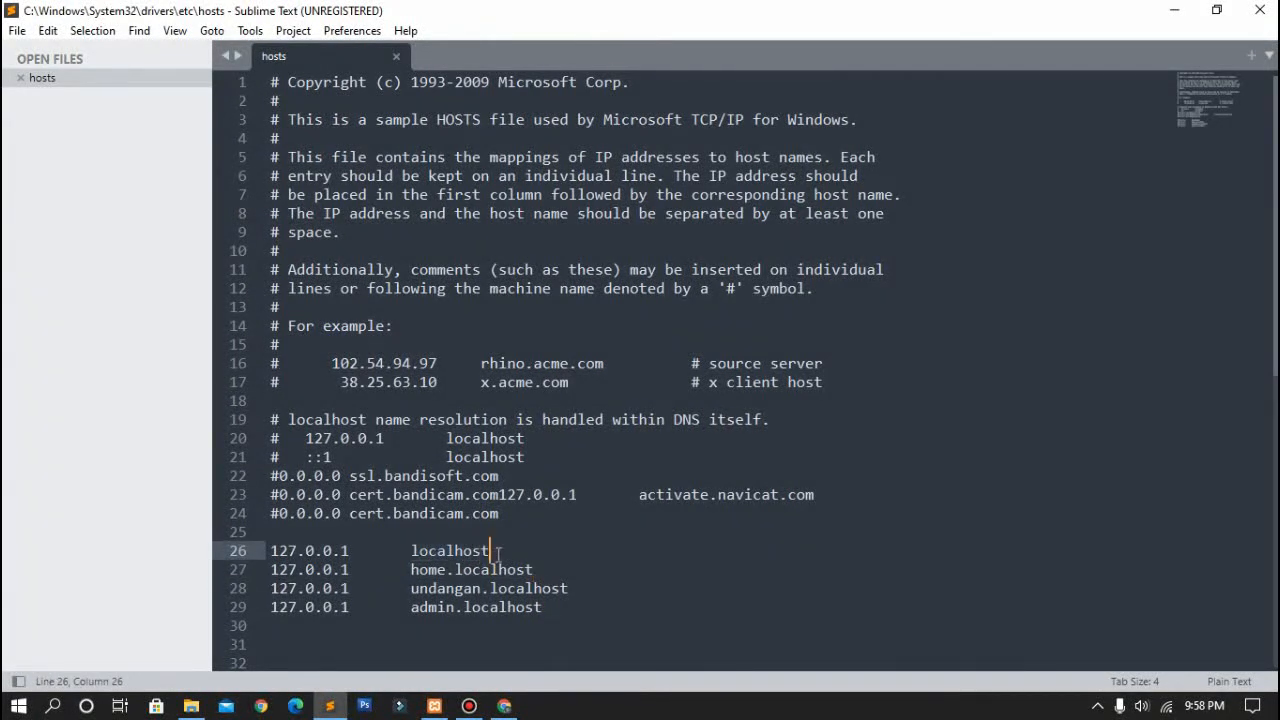
Step: Highlight the home., undangan. and admin. prefixes on lines 27–29, then save the hosts file
{"action": "left_click", "coordinate": [428, 569]}
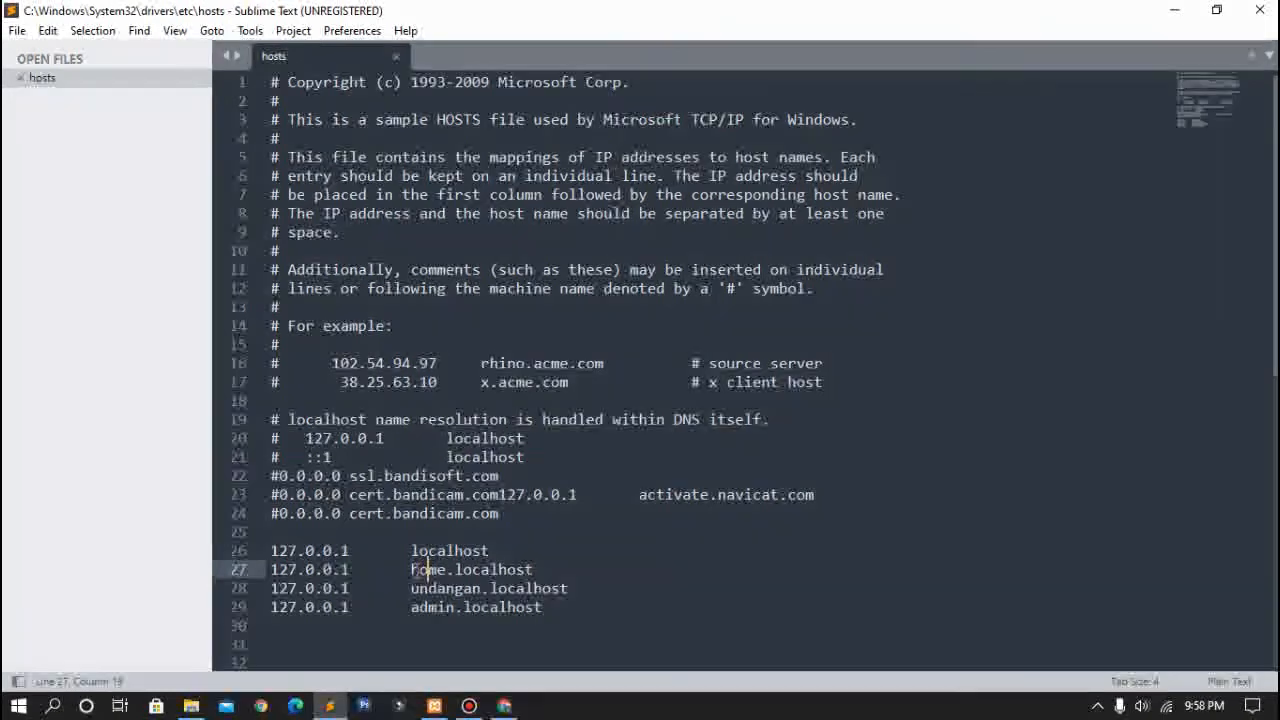
{"action": "left_click_drag", "start_coordinate": [411, 569], "coordinate": [534, 566]}
{"action": "left_click", "coordinate": [453, 570]}
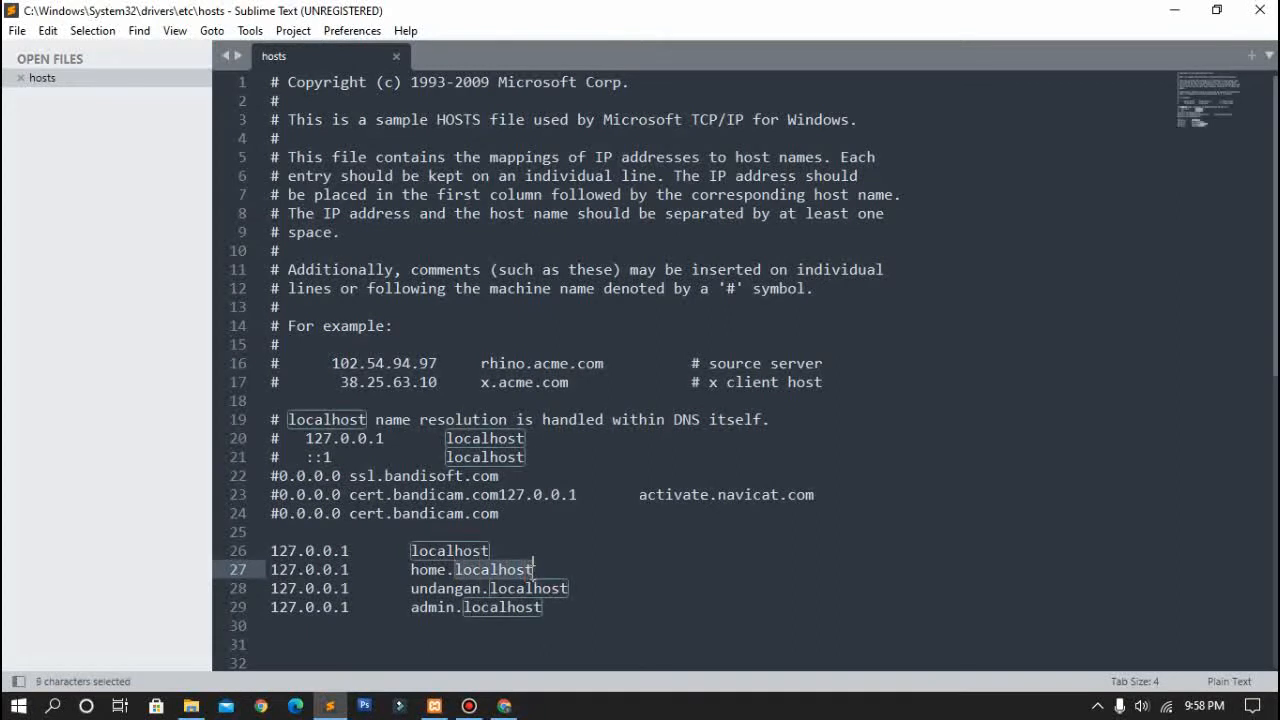
{"action": "left_click_drag", "start_coordinate": [413, 590], "coordinate": [498, 600]}
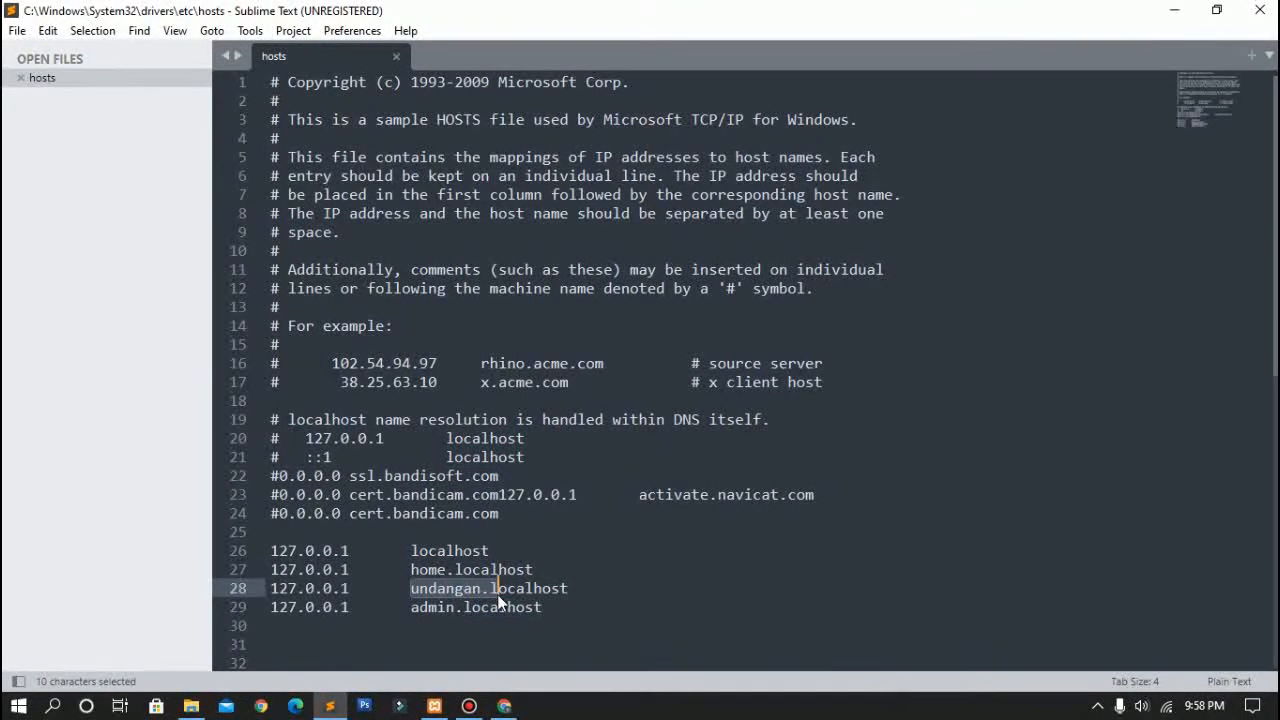
{"action": "left_click_drag", "start_coordinate": [413, 609], "coordinate": [462, 609]}
{"action": "left_click", "coordinate": [463, 609]}
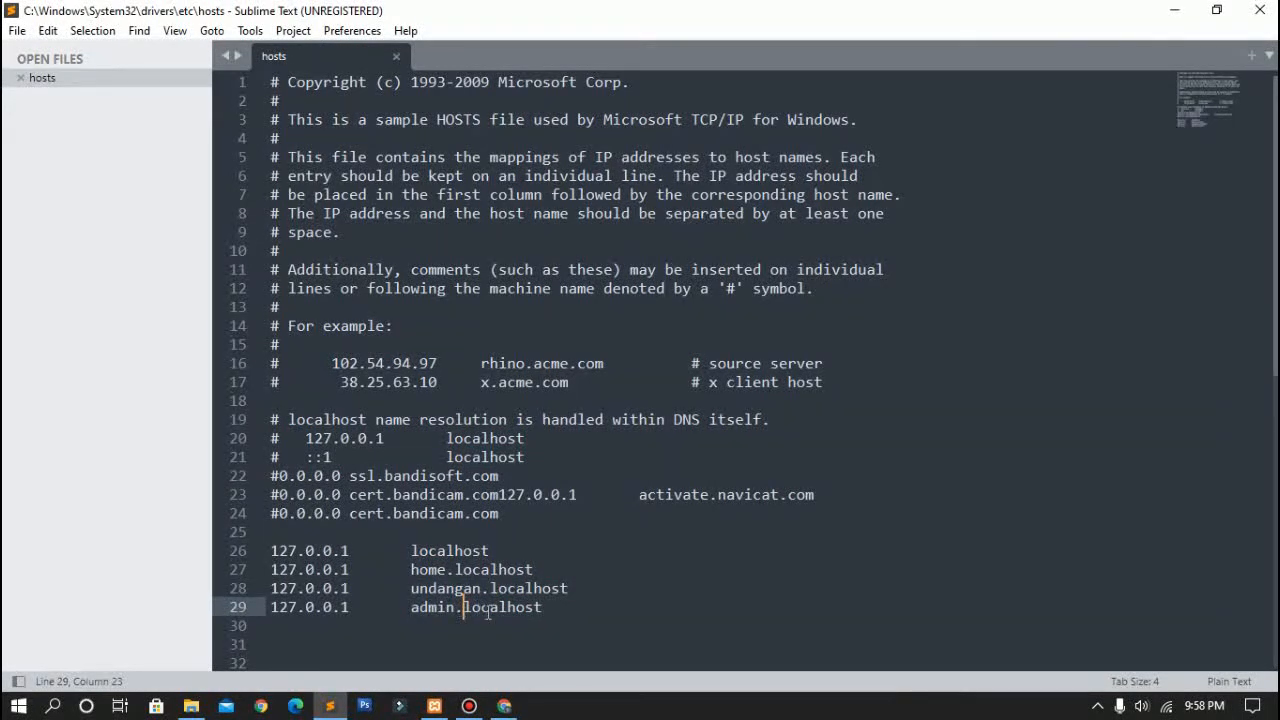
{"action": "left_click", "coordinate": [545, 608]}
{"action": "left_click_drag", "start_coordinate": [545, 608], "coordinate": [271, 572]}
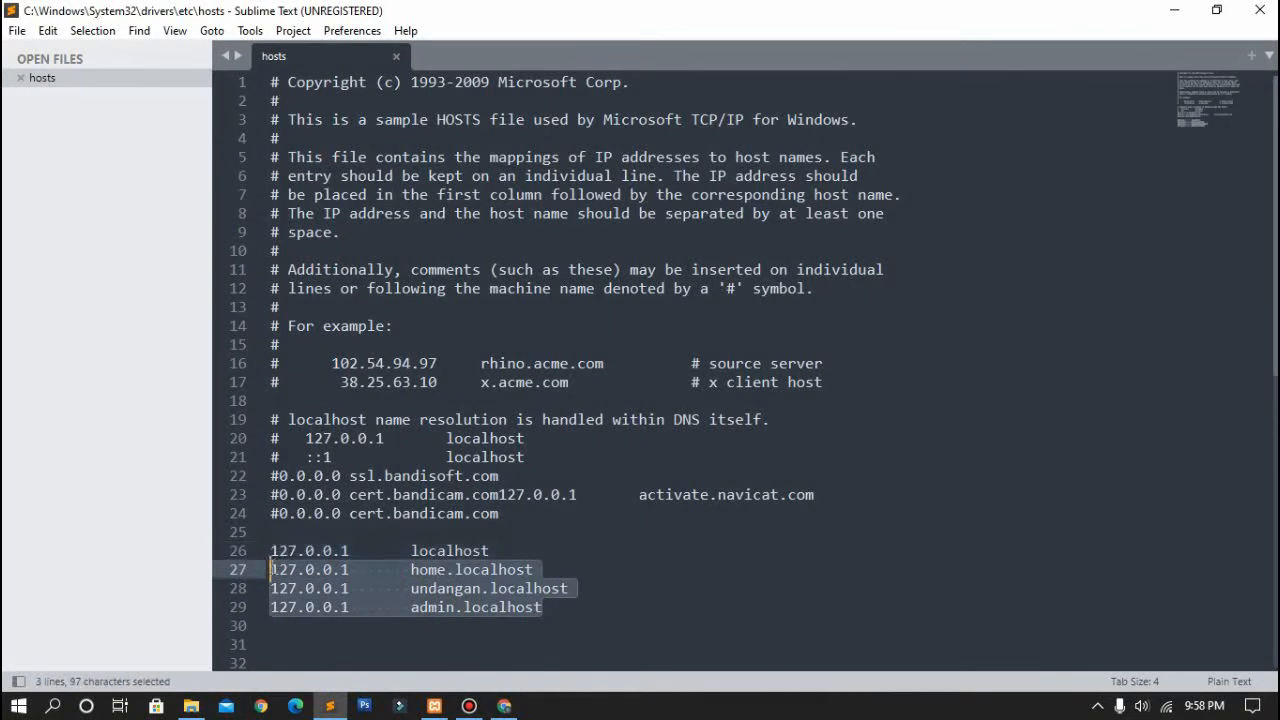
{"action": "left_click", "coordinate": [632, 574]}
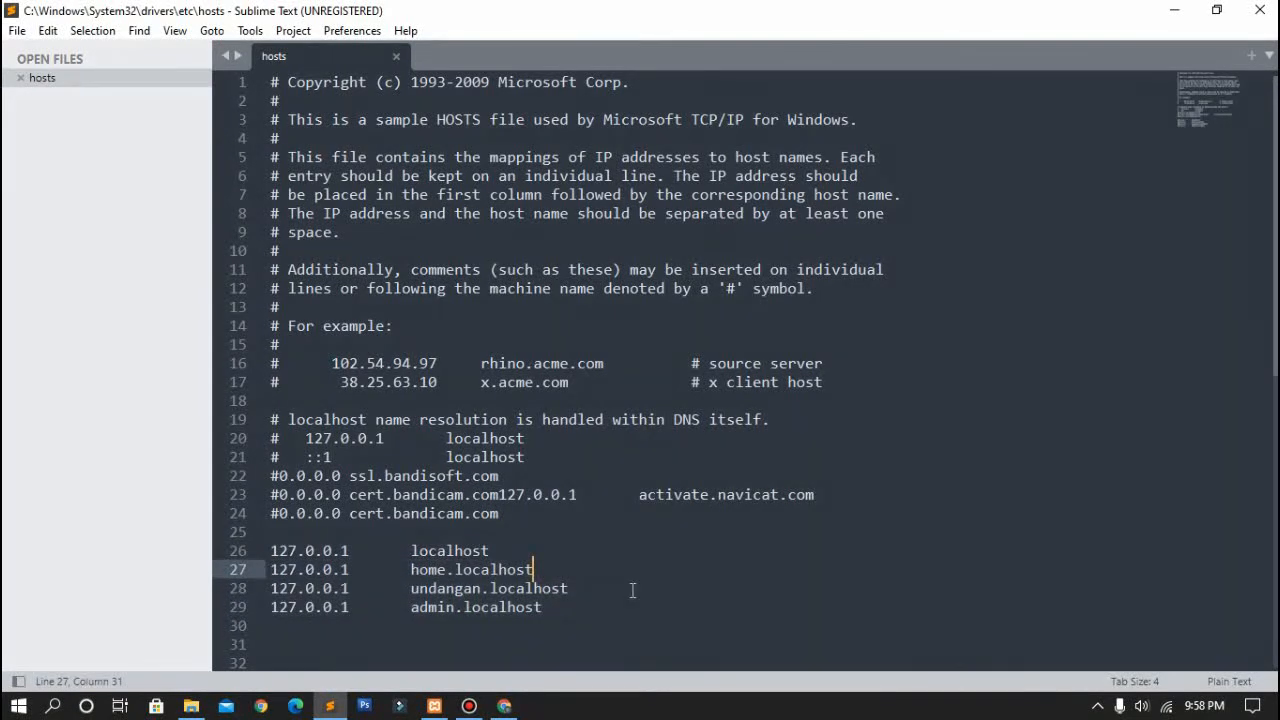
{"action": "left_click", "coordinate": [16, 32]}
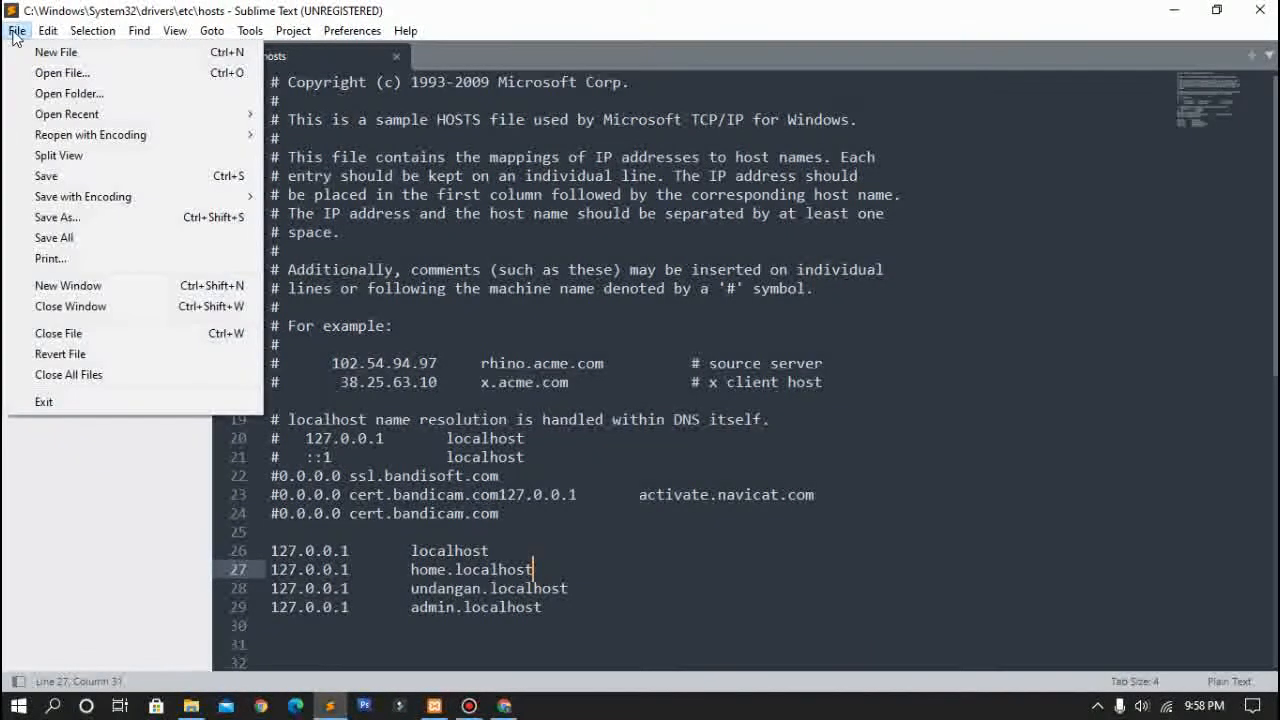
{"action": "left_click", "coordinate": [42, 177]}
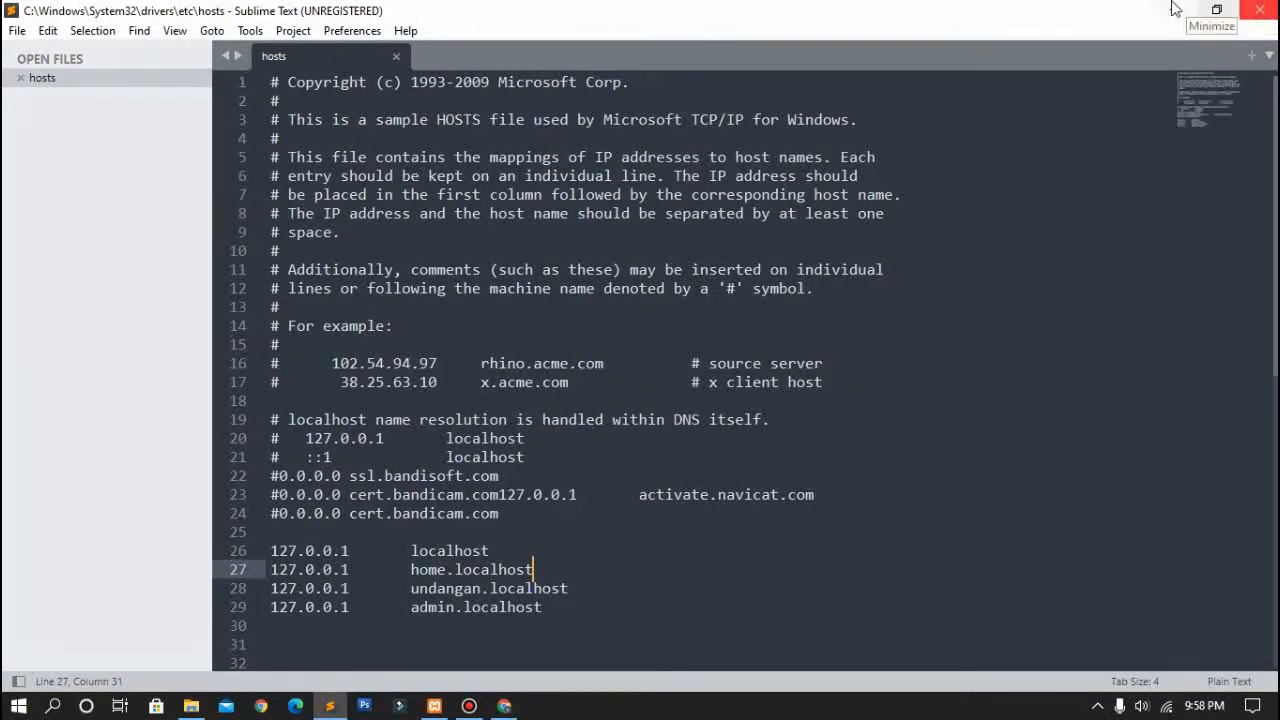
Step: Close Sublime Text and open httpd-vhosts from C:\xampp\apache\conf\extra
{"action": "left_click", "coordinate": [1250, 8]}
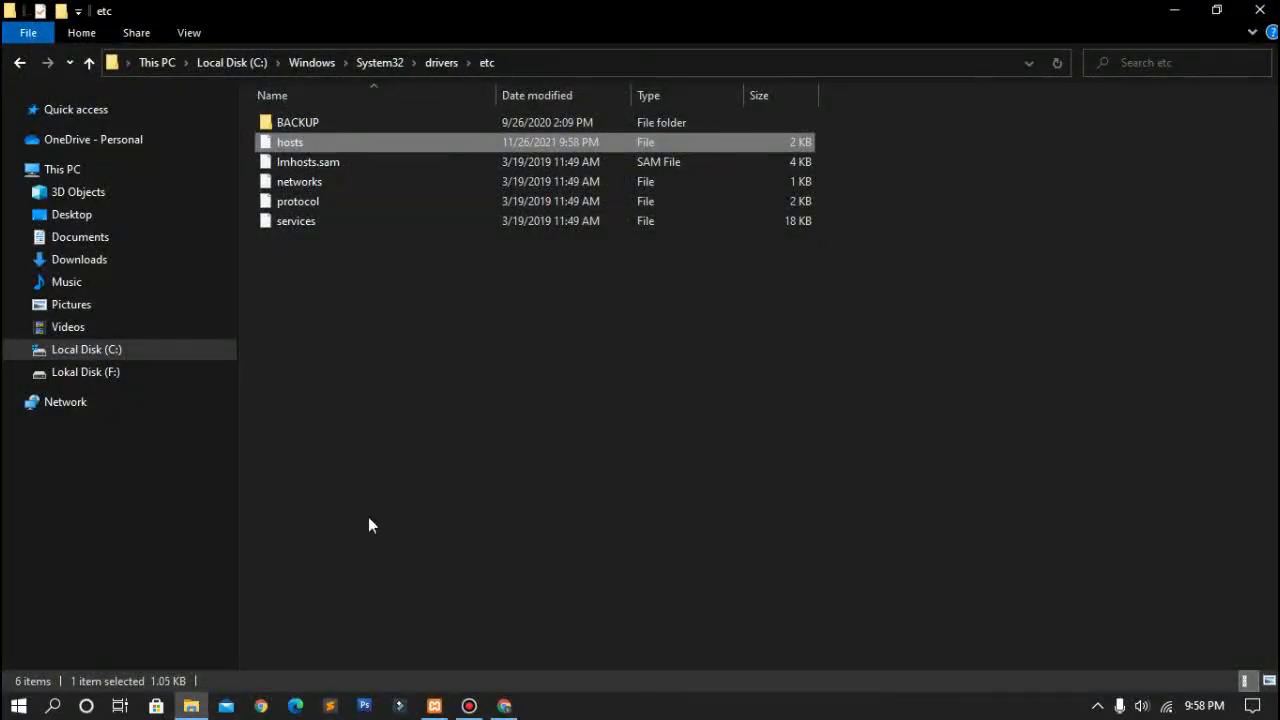
{"action": "left_click", "coordinate": [182, 357]}
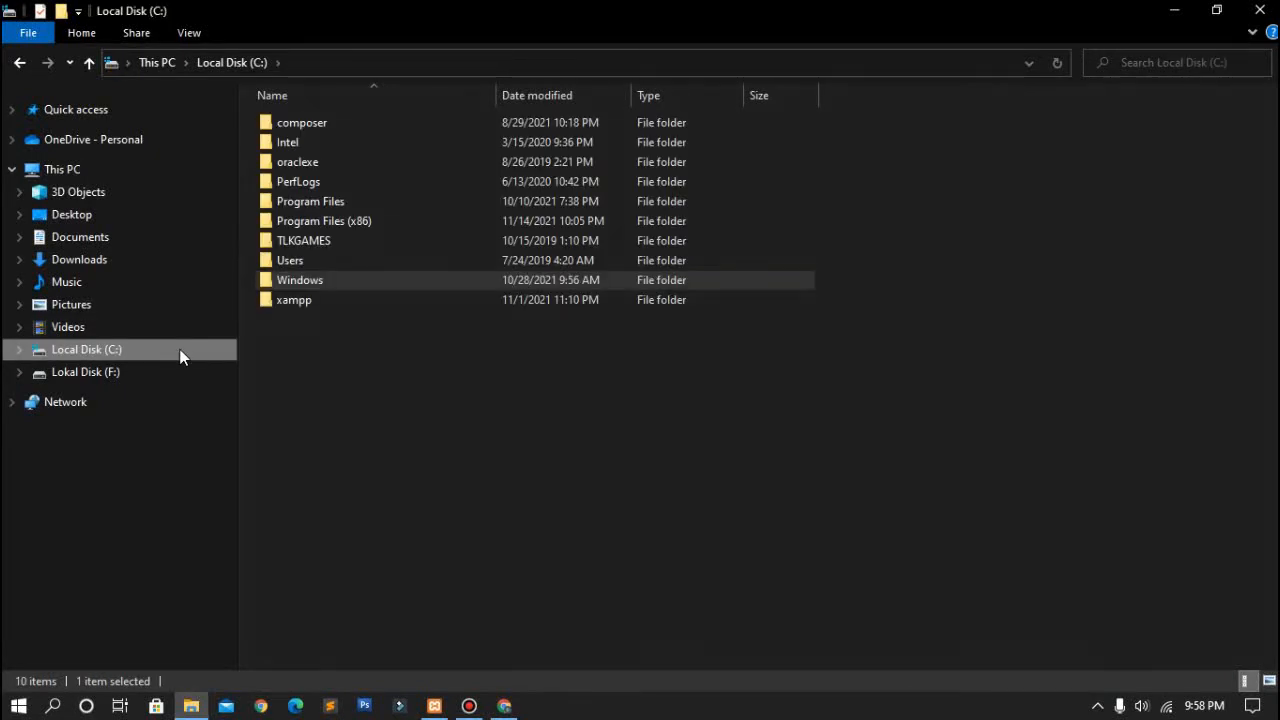
{"action": "left_click", "coordinate": [335, 303]}
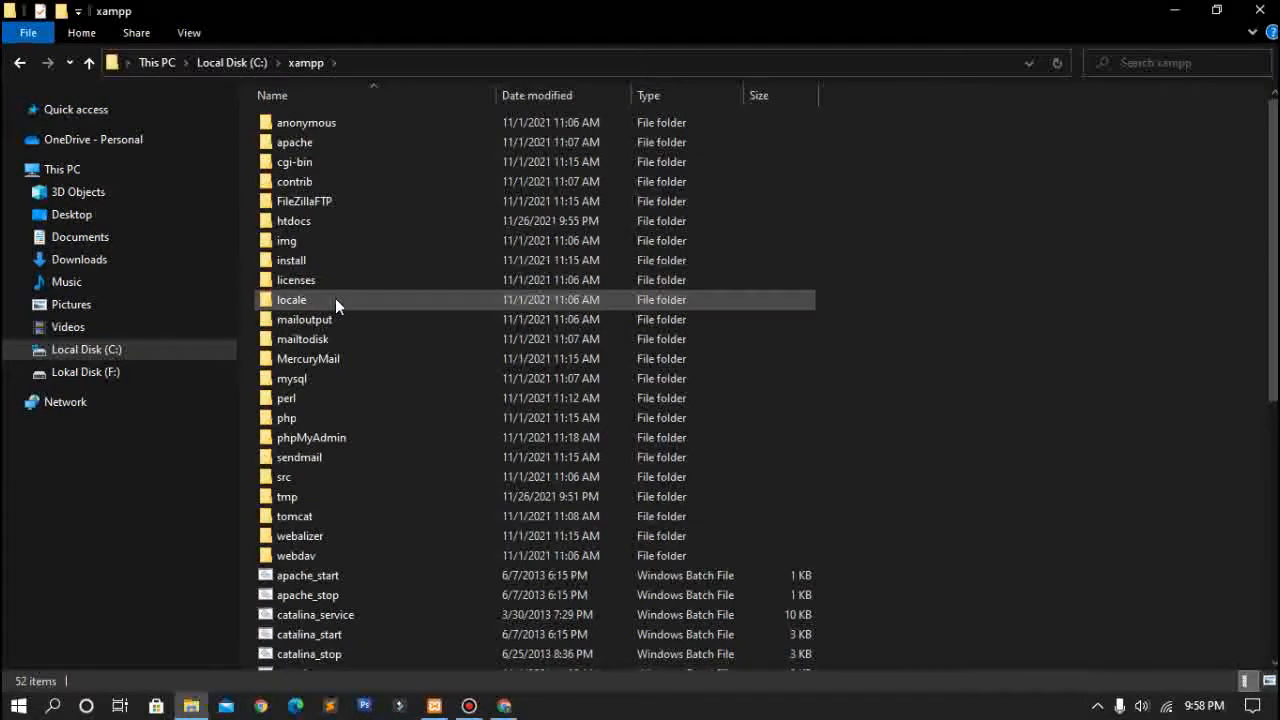
{"action": "double_click", "coordinate": [418, 146]}
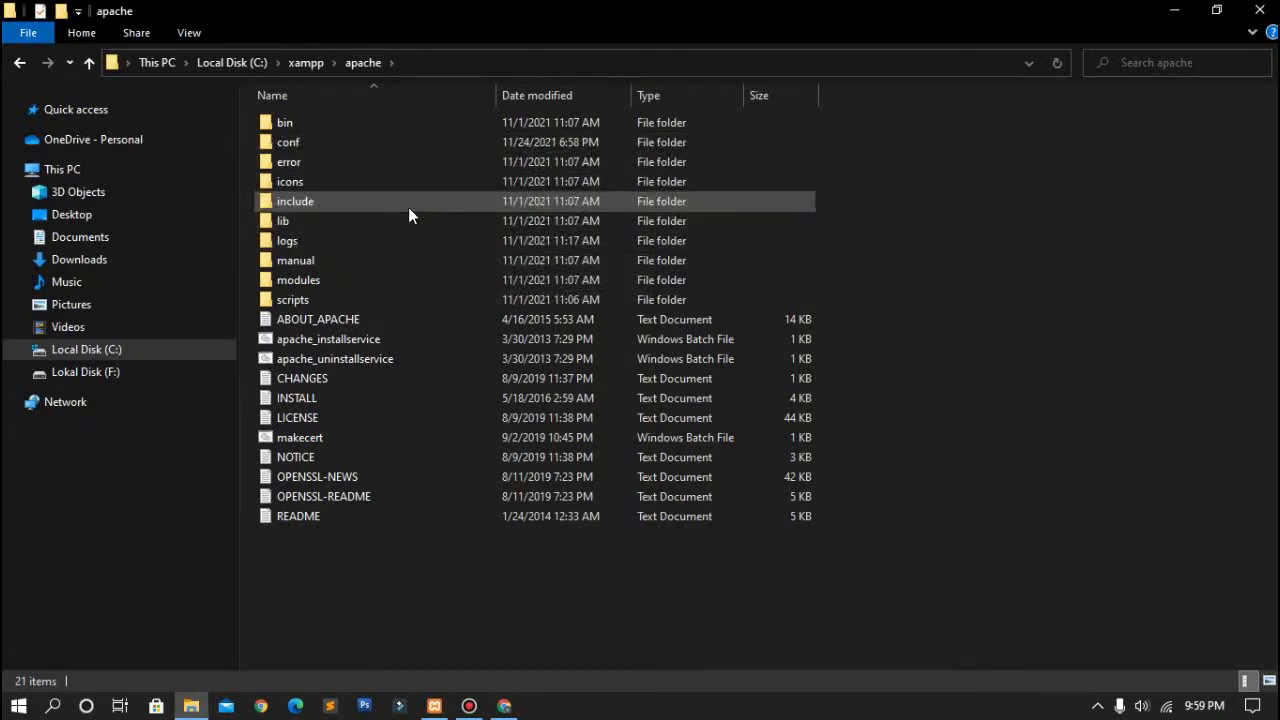
{"action": "double_click", "coordinate": [435, 140]}
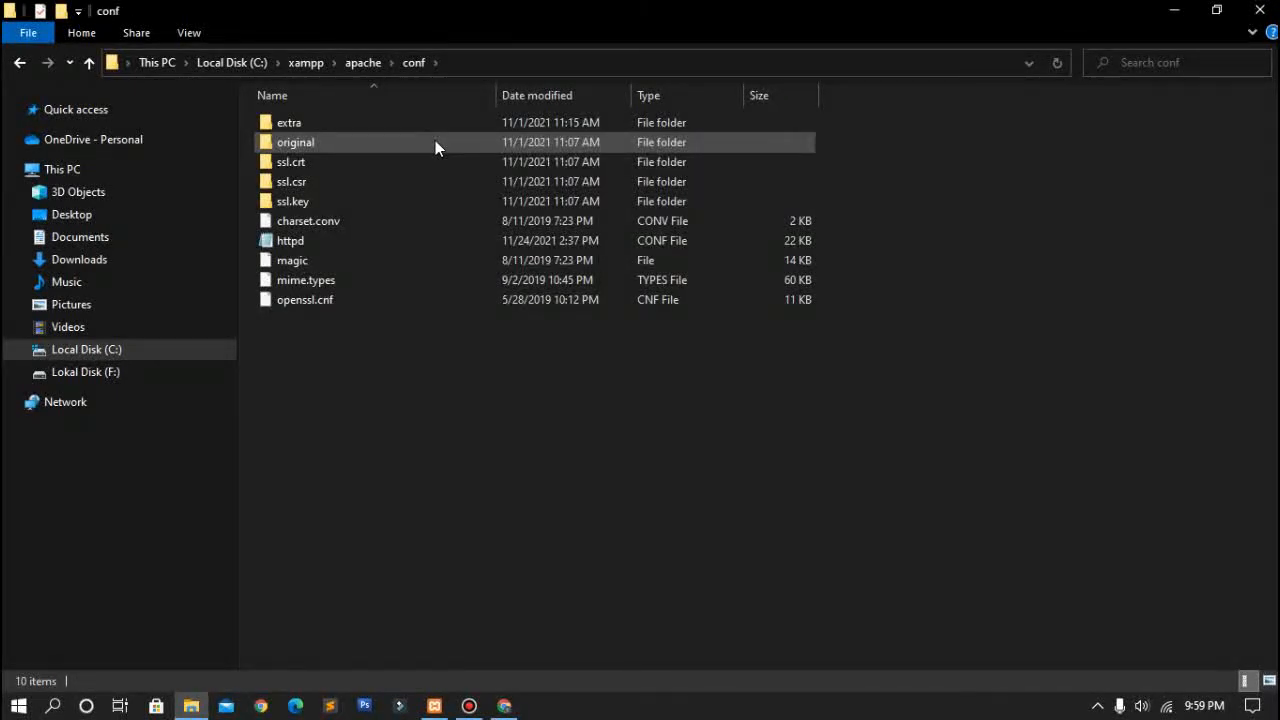
{"action": "double_click", "coordinate": [459, 122]}
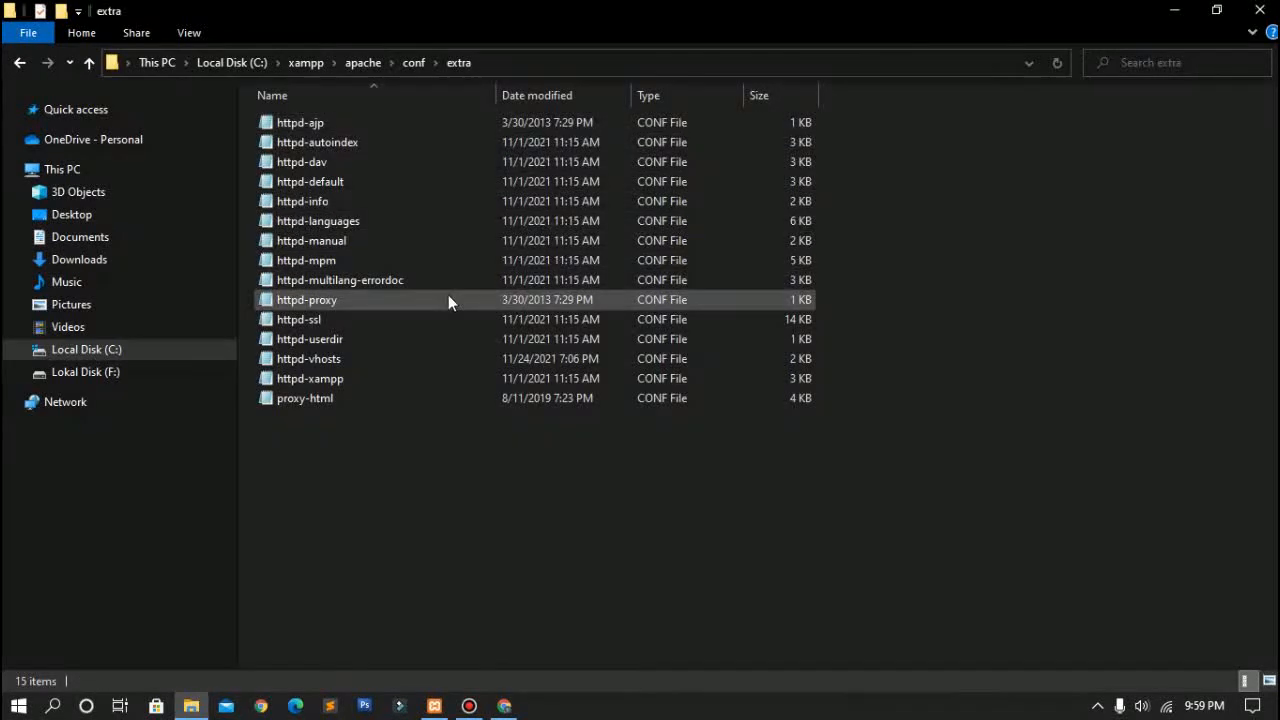
{"action": "left_click", "coordinate": [353, 360]}
{"action": "double_click", "coordinate": [353, 360]}
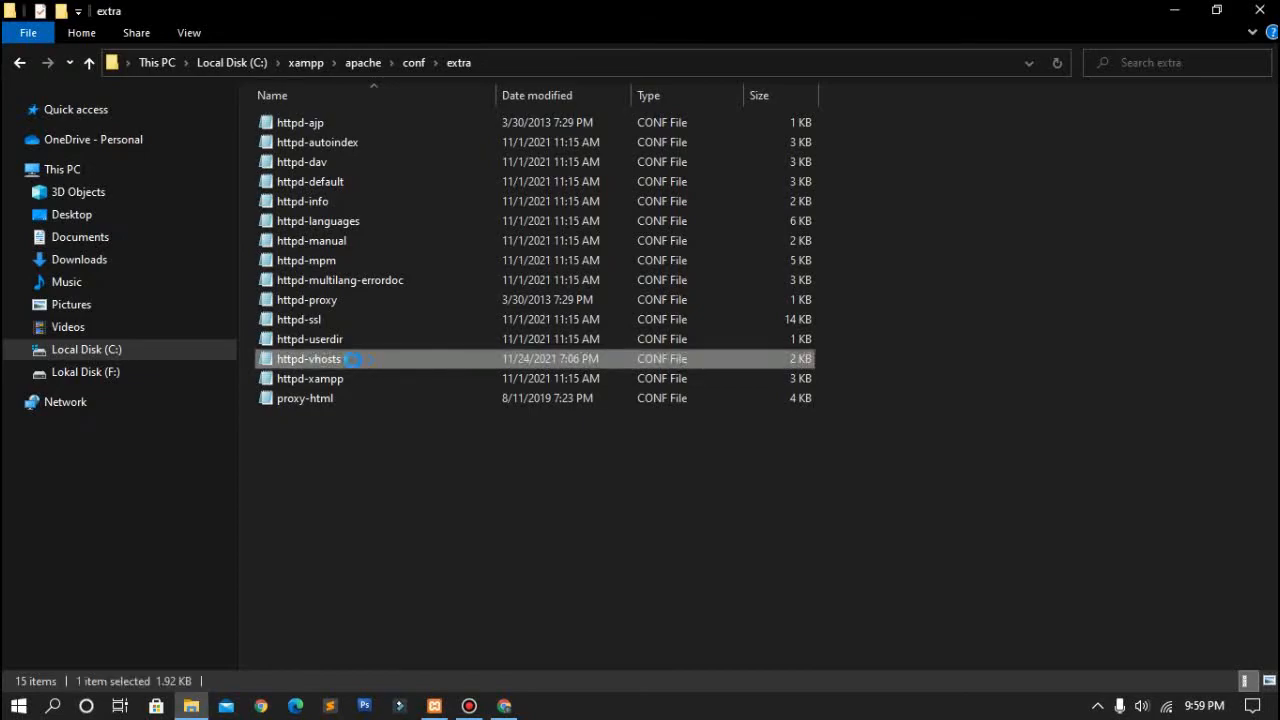
Step: Inspect the three *:80 VirtualHost blocks at the end of httpd-vhosts, then close Notepad
{"action": "scroll", "coordinate": [596, 296], "scroll_direction": "down", "scroll_amount": 8}
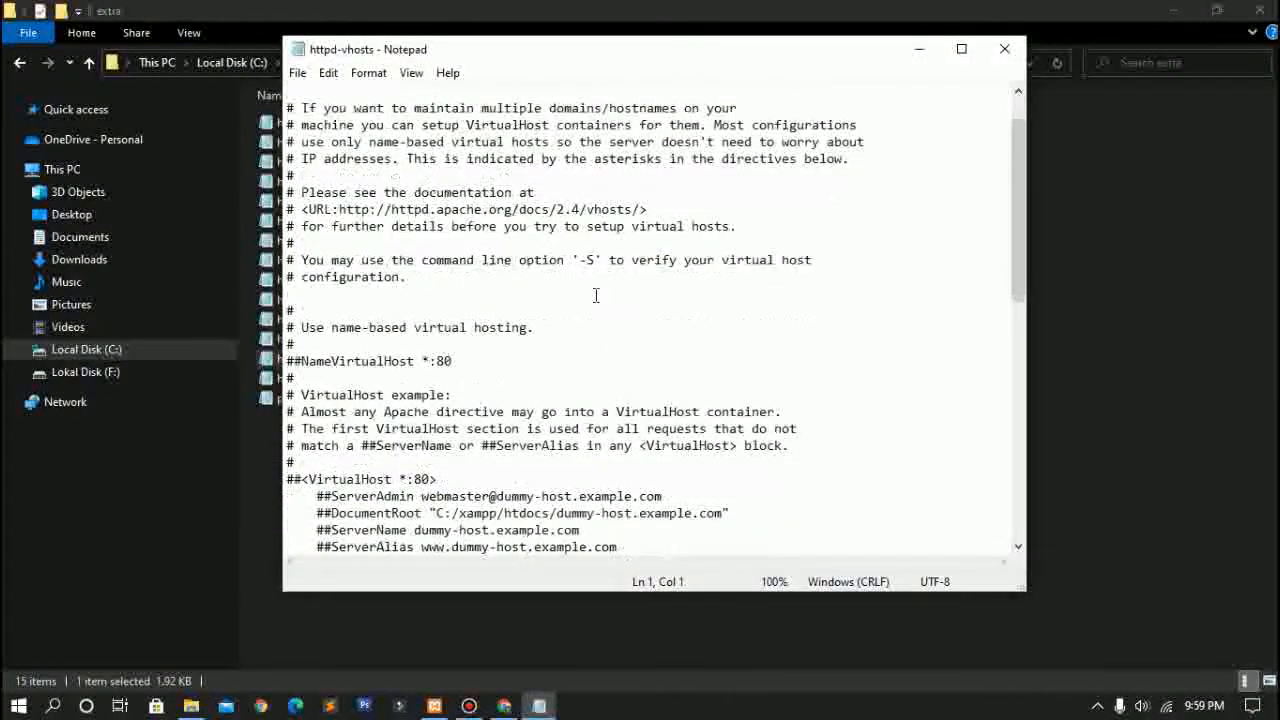
{"action": "scroll", "coordinate": [596, 296], "scroll_direction": "down", "scroll_amount": 4}
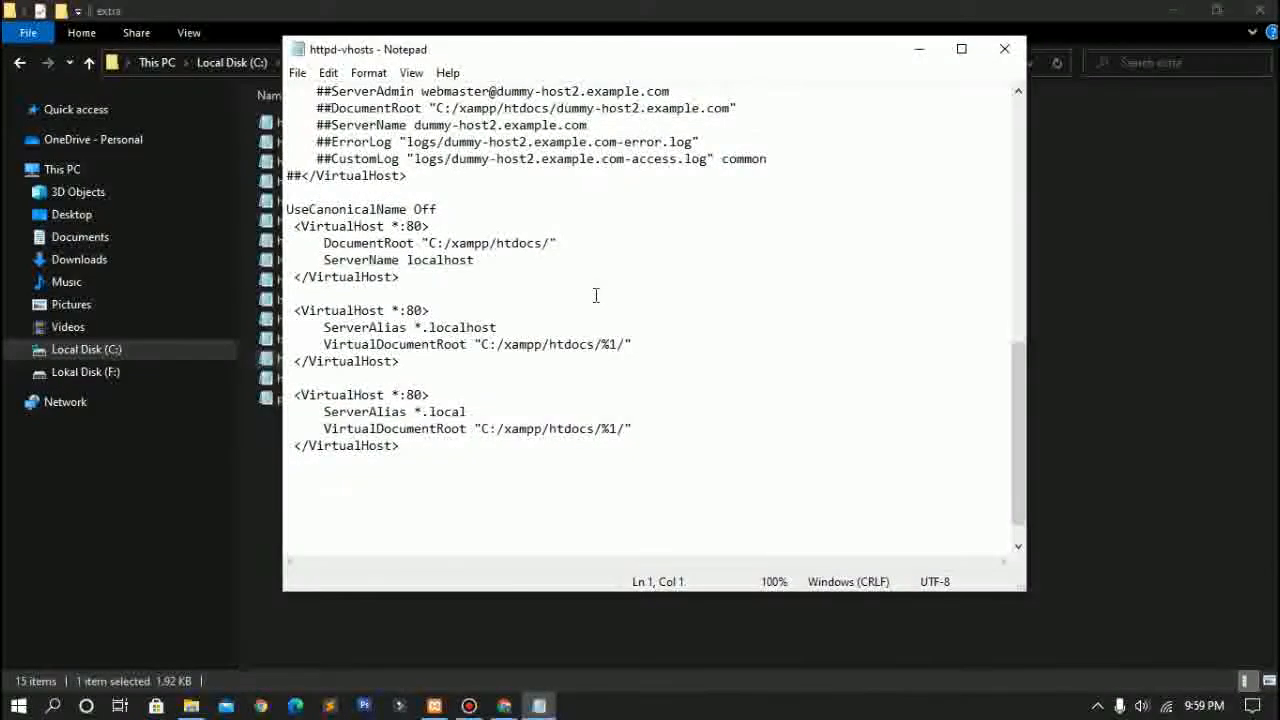
{"action": "left_click_drag", "start_coordinate": [288, 209], "coordinate": [464, 456]}
{"action": "left_click", "coordinate": [464, 456]}
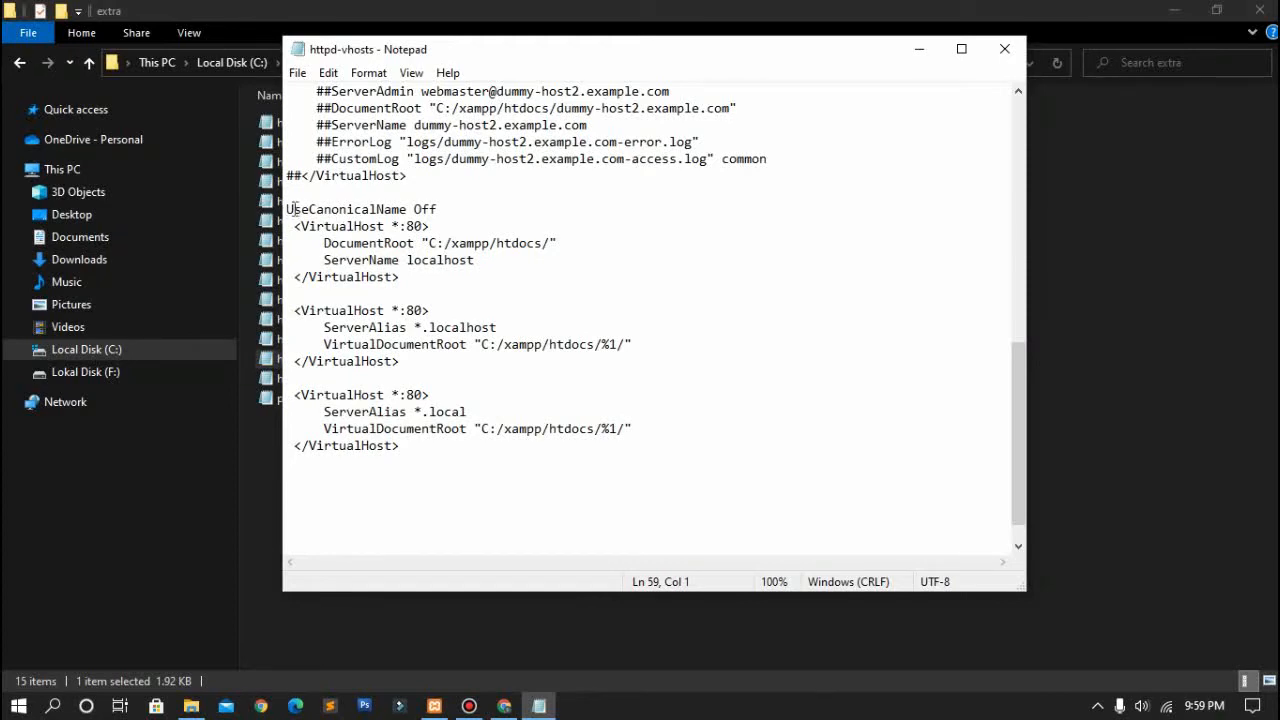
{"action": "left_click_drag", "start_coordinate": [288, 209], "coordinate": [517, 480]}
{"action": "left_click", "coordinate": [517, 480]}
{"action": "left_click", "coordinate": [815, 397]}
{"action": "left_click", "coordinate": [1005, 48]}
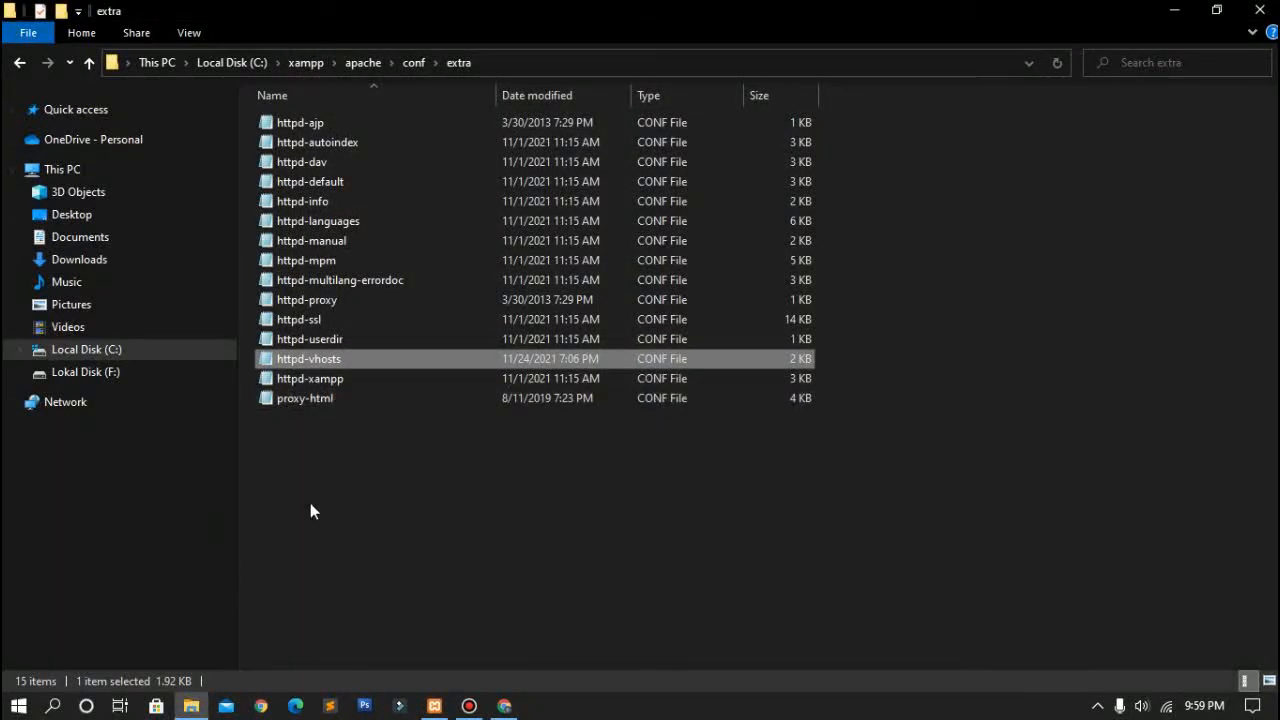
Step: Browse to C:\xampp\htdocs and select the myweddingv2 project folder
{"action": "left_click", "coordinate": [189, 358]}
{"action": "left_click", "coordinate": [357, 305]}
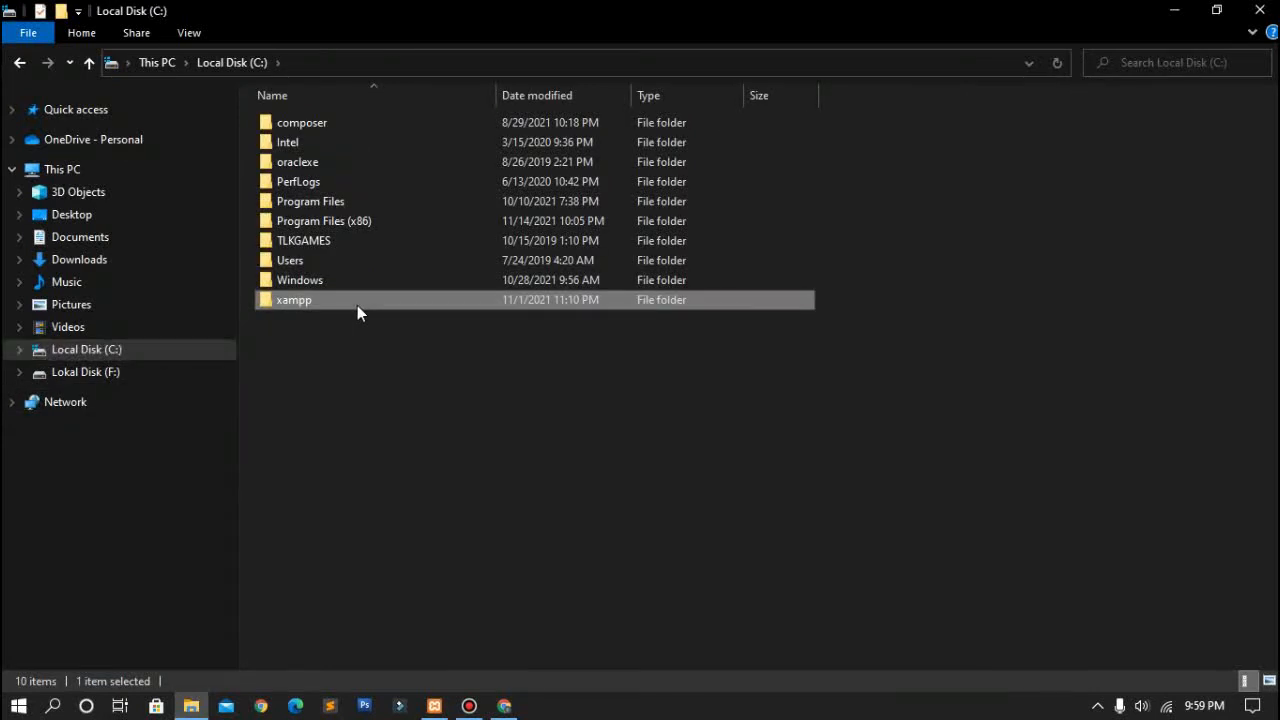
{"action": "double_click", "coordinate": [357, 305]}
{"action": "double_click", "coordinate": [412, 223]}
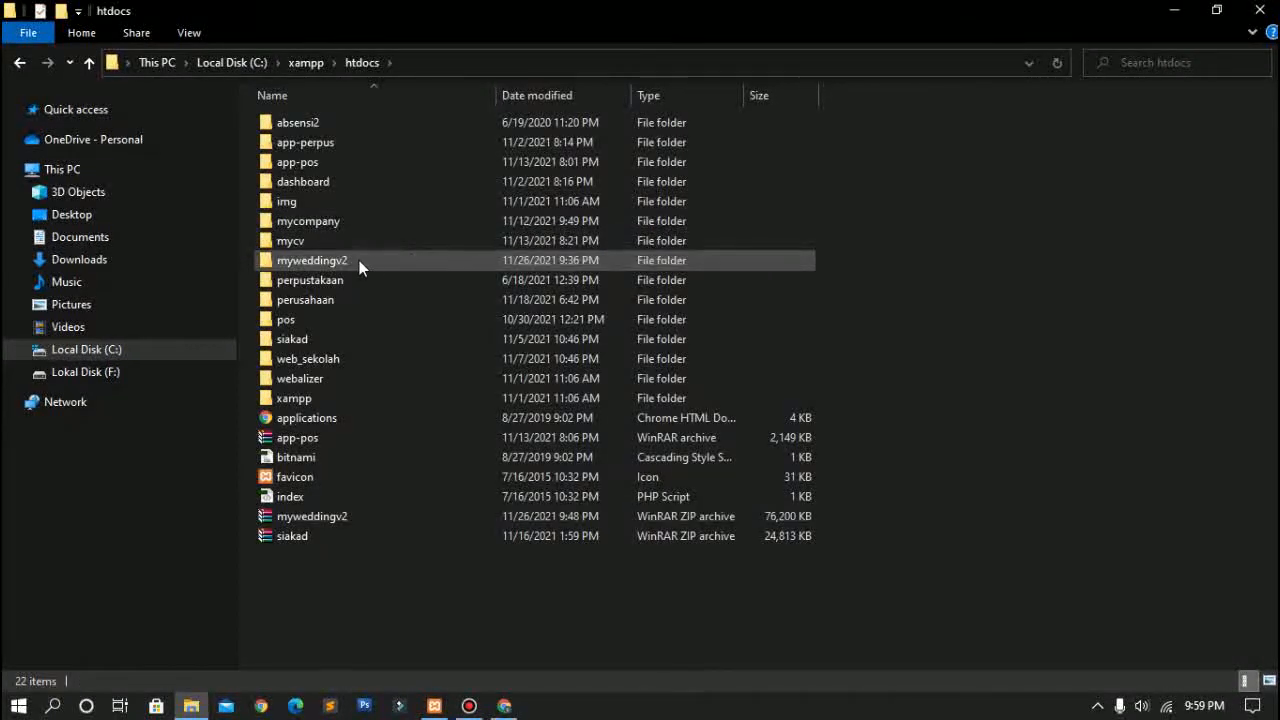
{"action": "left_click", "coordinate": [306, 258]}
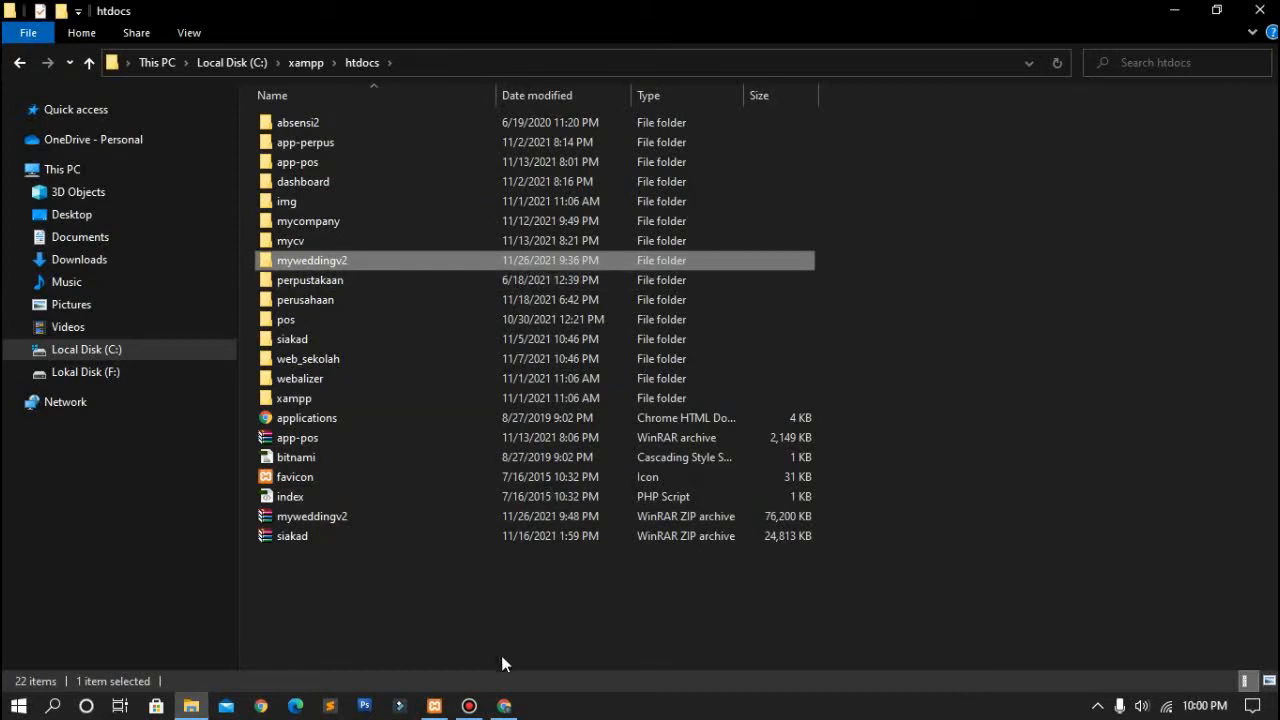
Step: Start the Apache and MySQL servers in the XAMPP Control Panel
{"action": "left_click", "coordinate": [436, 706]}
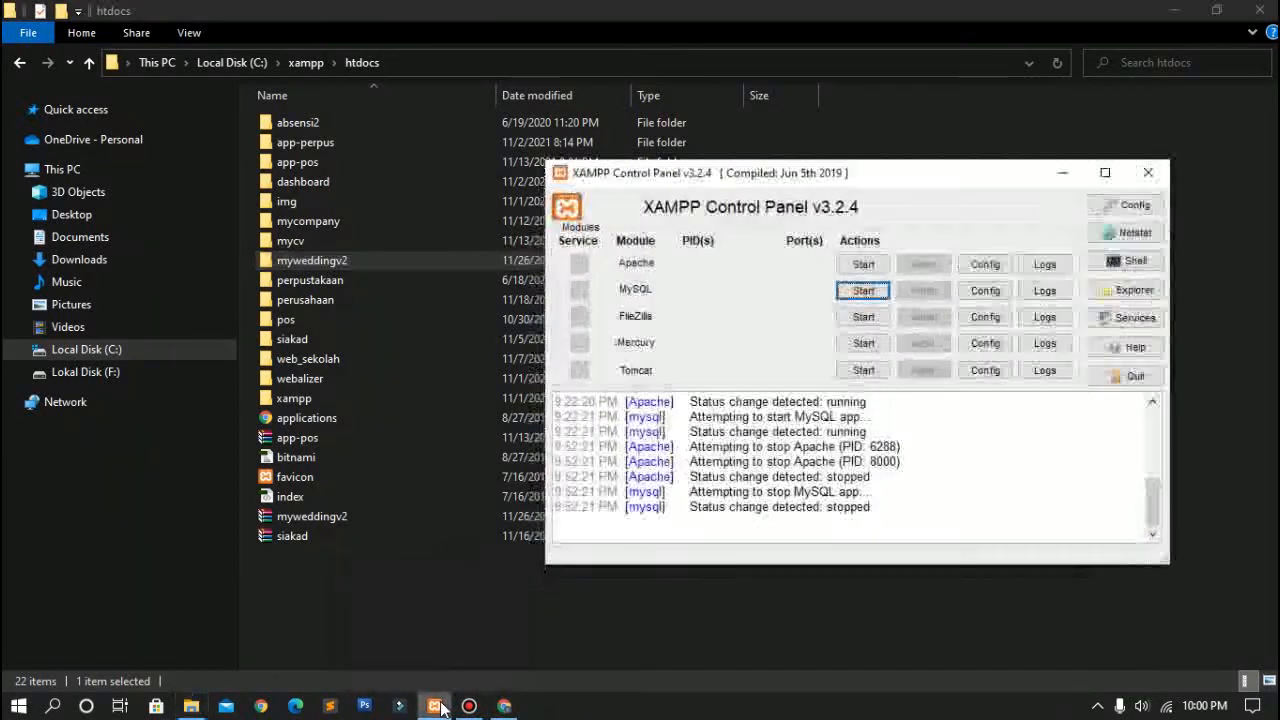
{"action": "left_click", "coordinate": [863, 264]}
{"action": "left_click", "coordinate": [864, 291]}
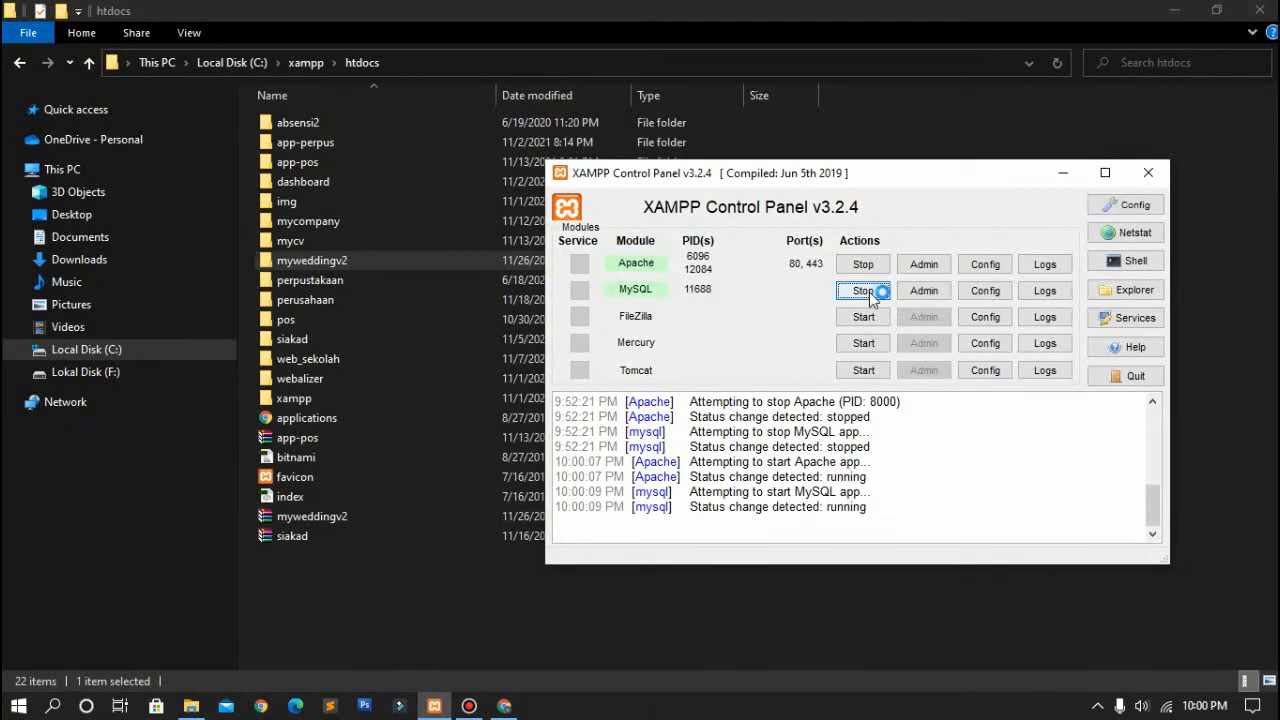
{"action": "left_click", "coordinate": [505, 706]}
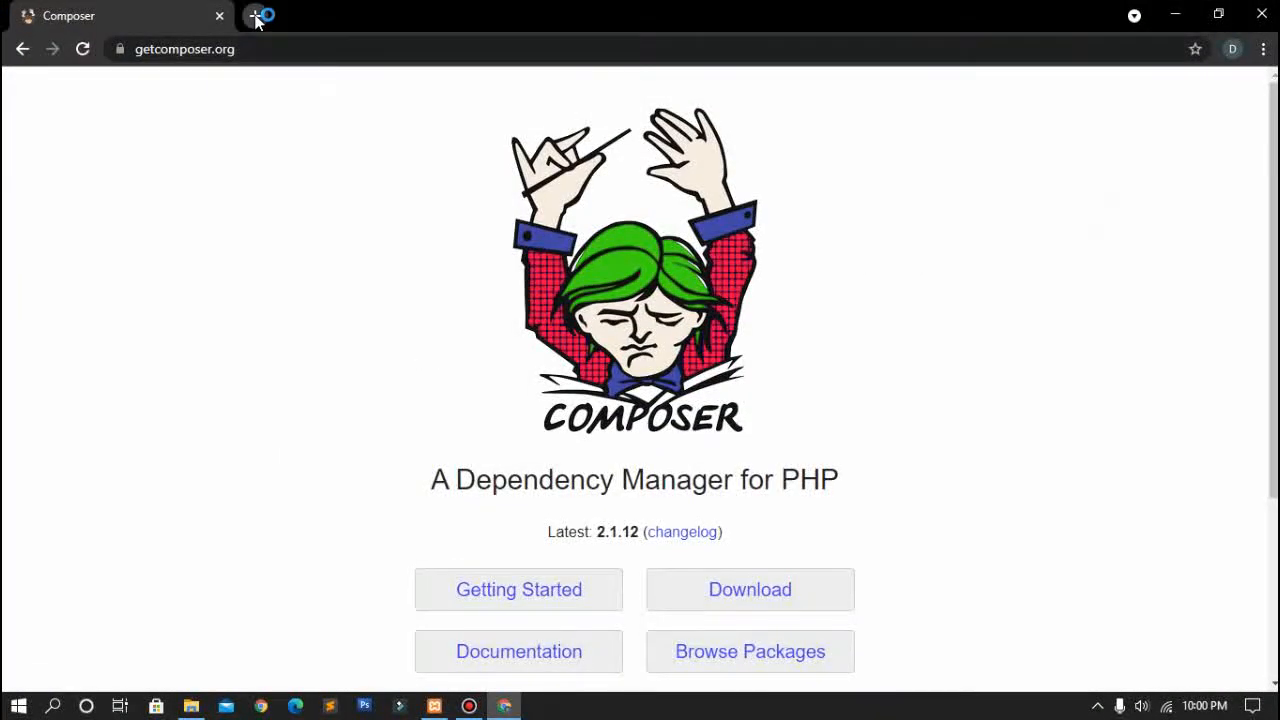
Step: Close the Composer tab, begin typing localhost in a new tab, then minimize Chrome
{"action": "left_click", "coordinate": [256, 17]}
{"action": "left_click", "coordinate": [219, 16]}
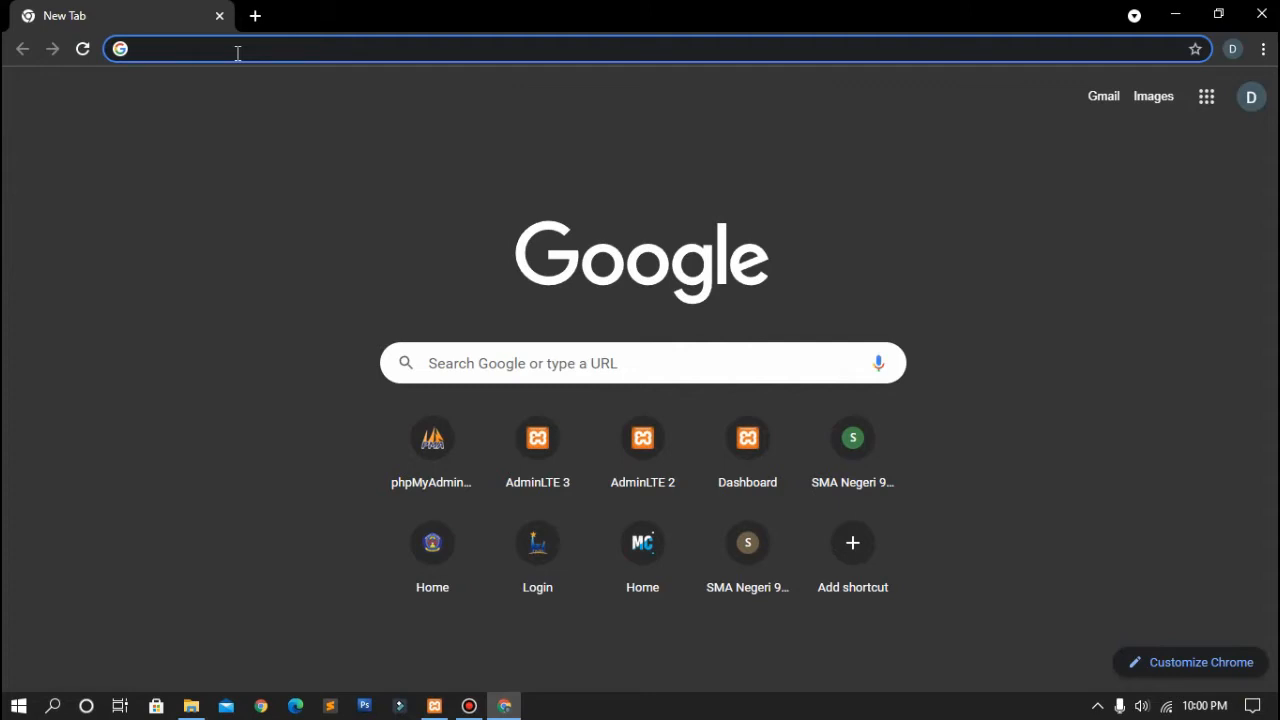
{"action": "type", "text": "localhos"}
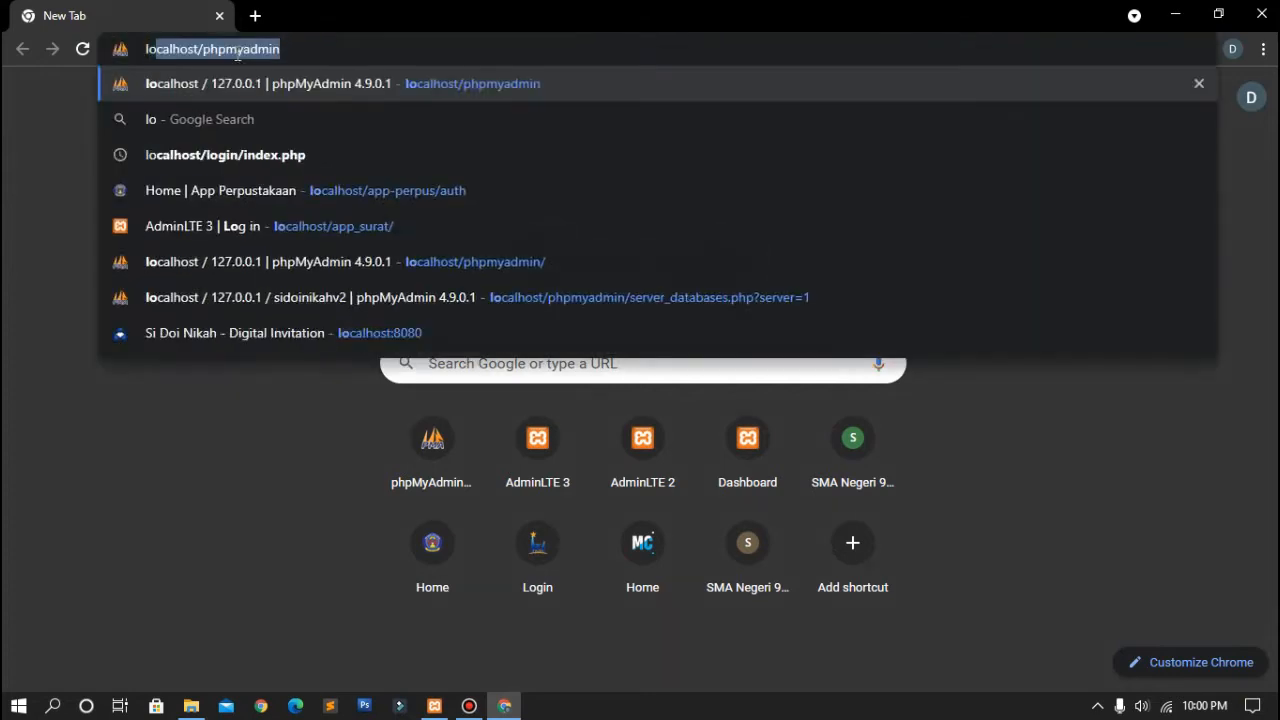
{"action": "key", "text": "BackSpace"}
{"action": "key", "text": "BackSpace"}
{"action": "key", "text": "BackSpace"}
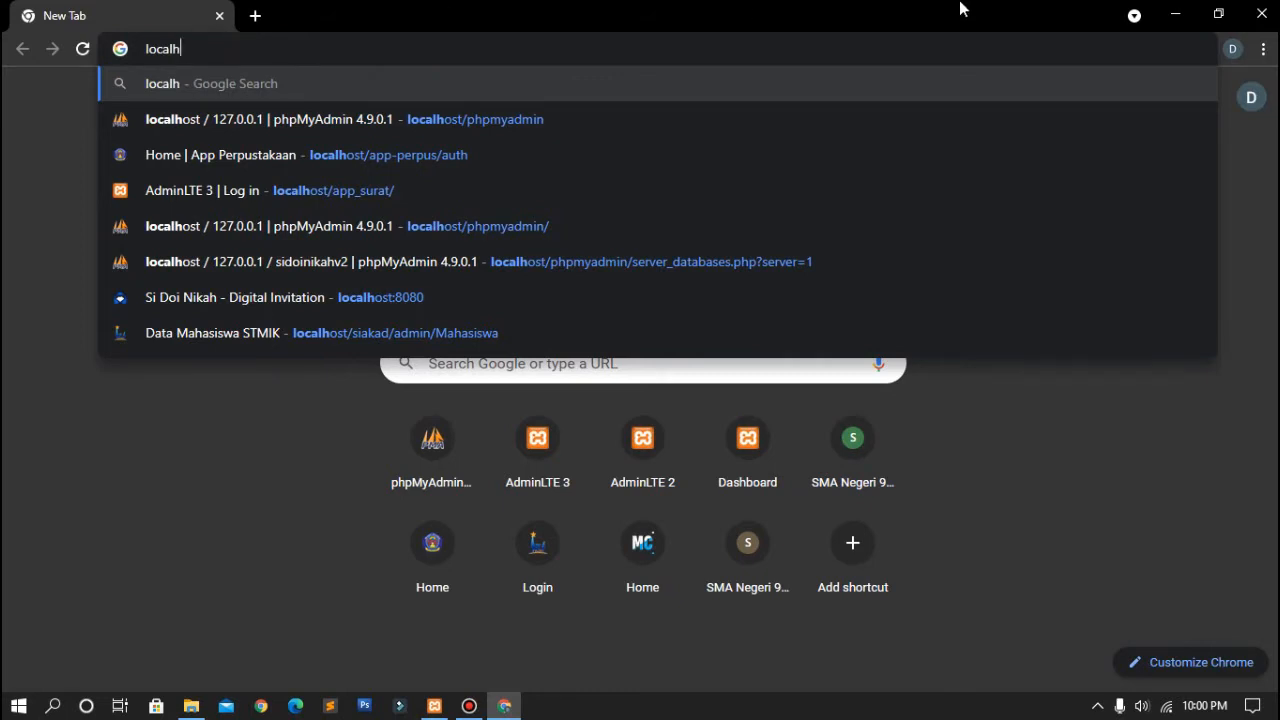
{"action": "left_click", "coordinate": [1180, 11]}
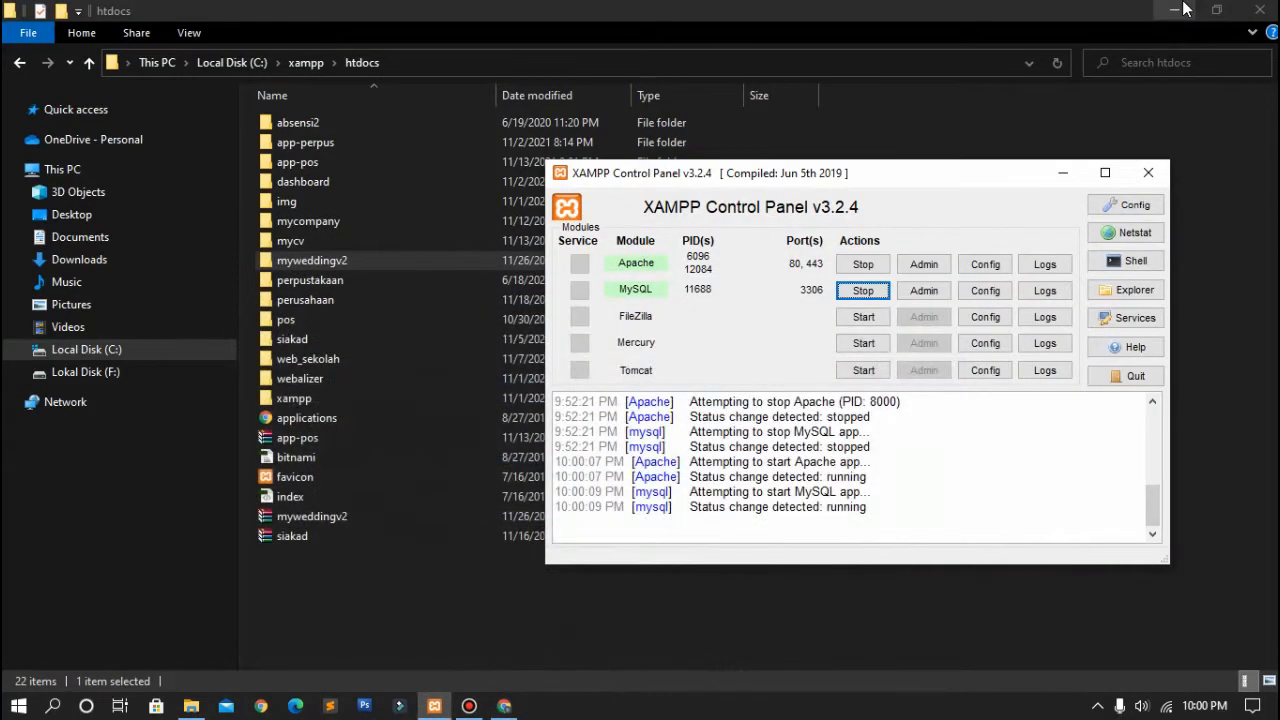
Step: Launch Visual Studio Code from the desktop and close its welcome page
{"action": "left_click", "coordinate": [1176, 10]}
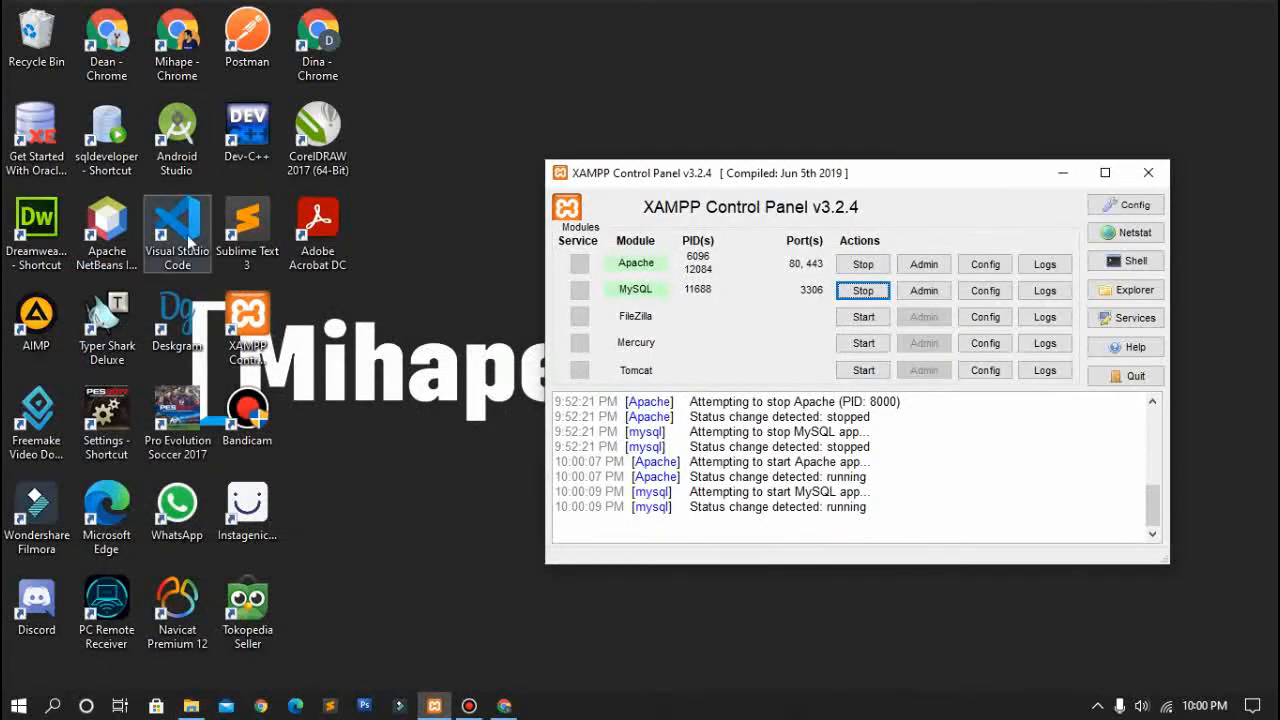
{"action": "left_click", "coordinate": [188, 240]}
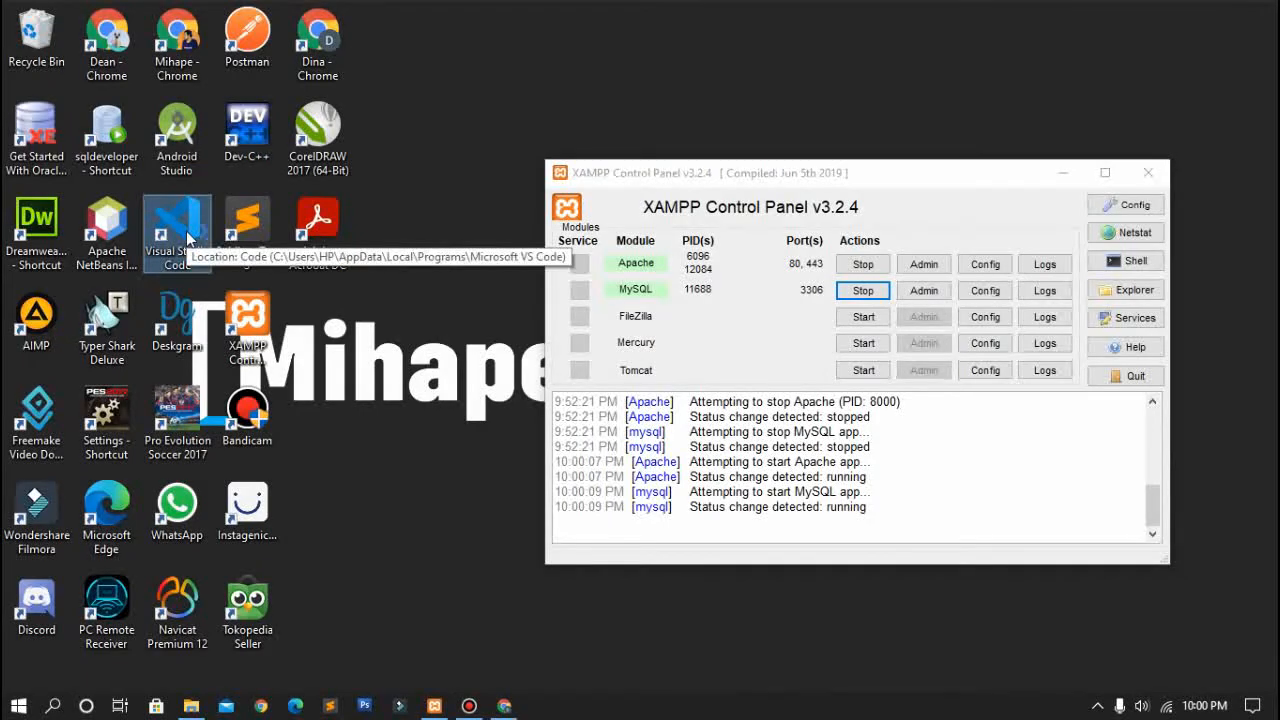
{"action": "double_click", "coordinate": [188, 240]}
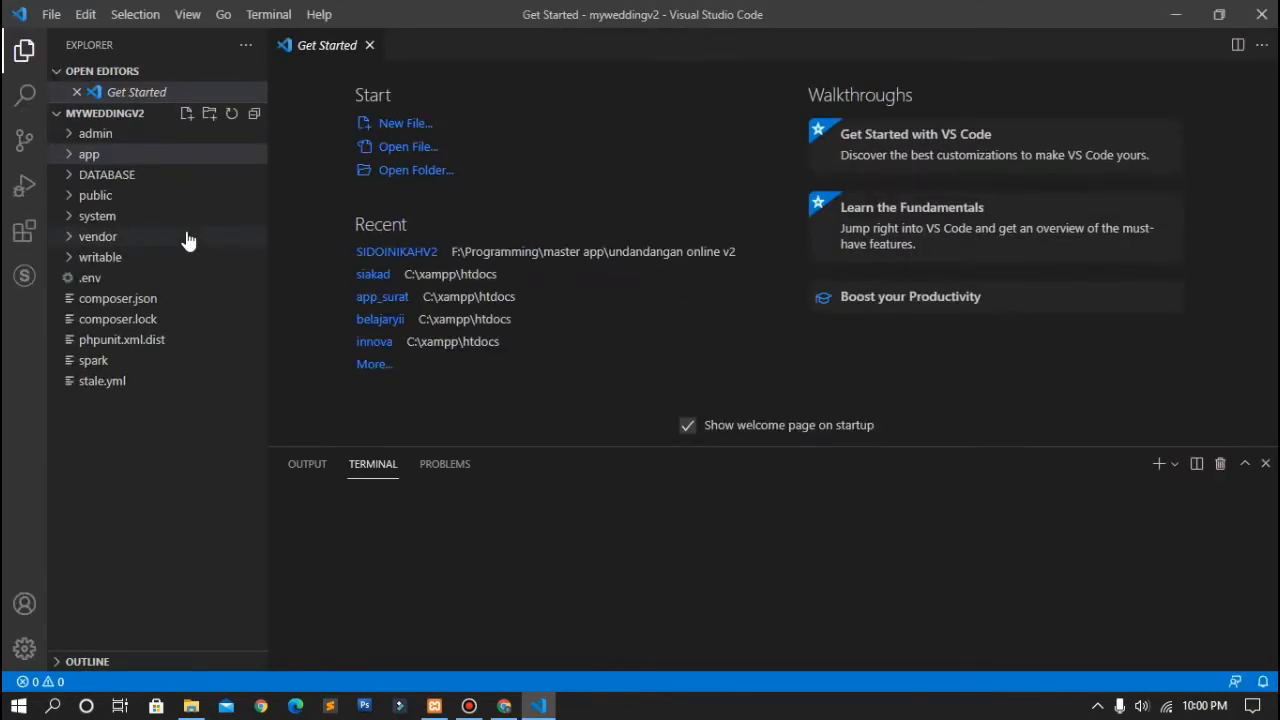
{"action": "left_click", "coordinate": [369, 45]}
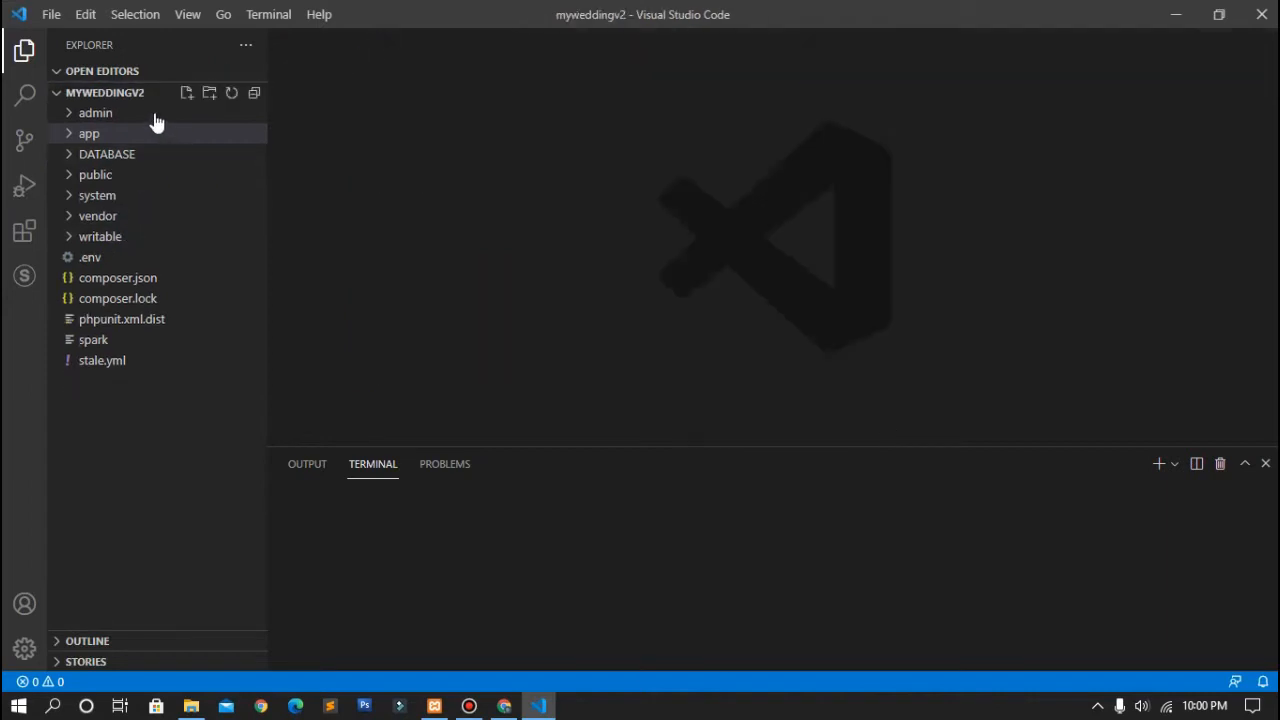
Step: Try File > New Window twice, then close the extra window
{"action": "left_click", "coordinate": [48, 16]}
{"action": "left_click", "coordinate": [120, 71]}
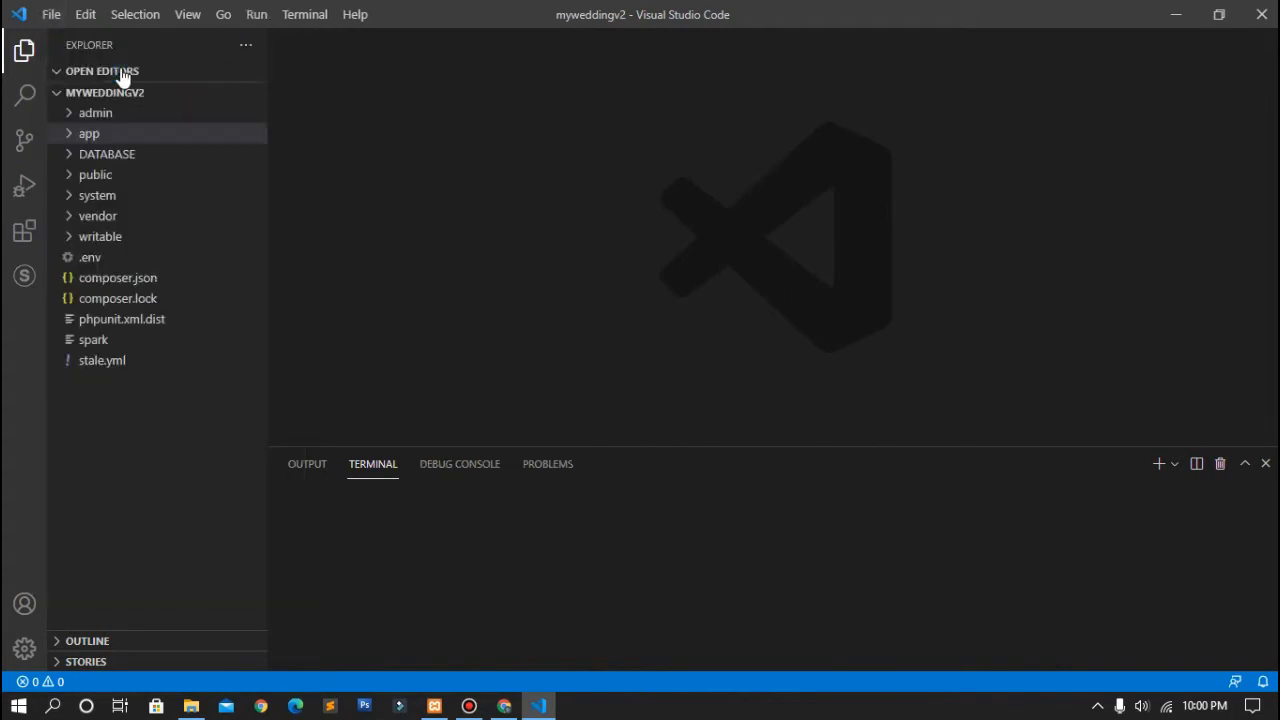
{"action": "left_click", "coordinate": [50, 18]}
{"action": "left_click", "coordinate": [60, 70]}
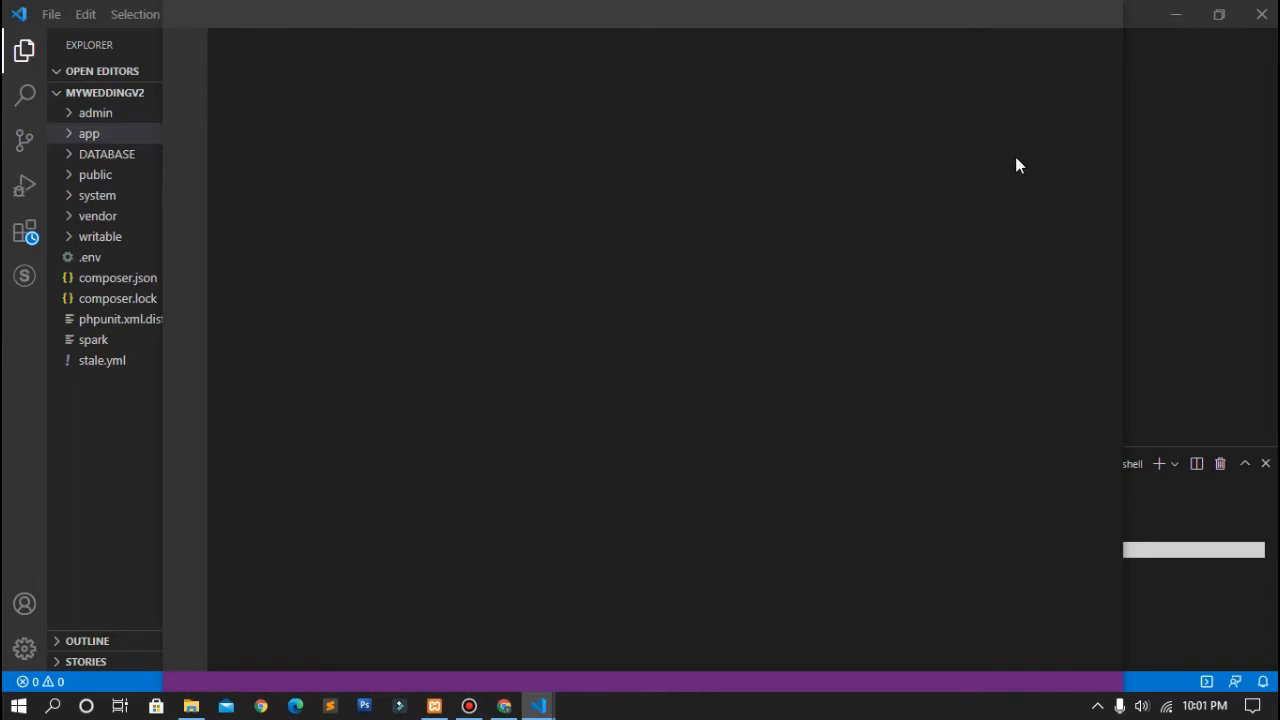
{"action": "left_click", "coordinate": [1262, 14]}
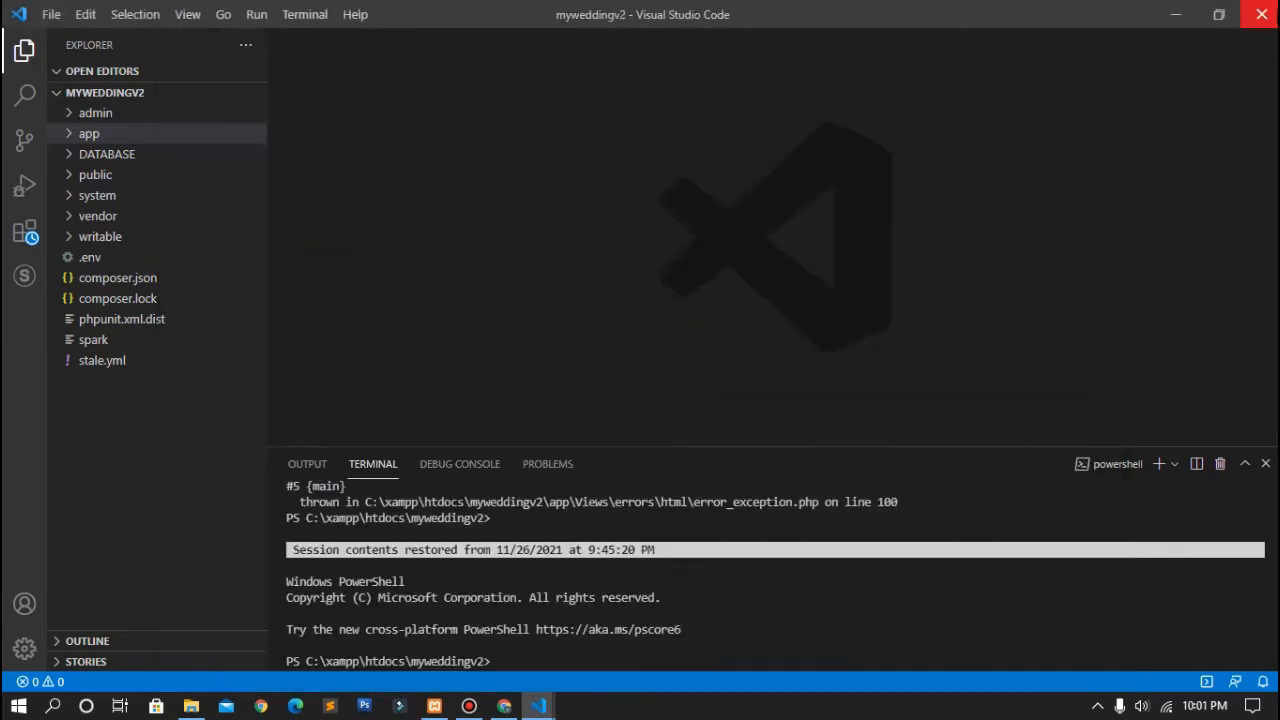
Step: Close the open VS Code windows and dismiss the welcome page in the relaunched one
{"action": "left_click", "coordinate": [1262, 14]}
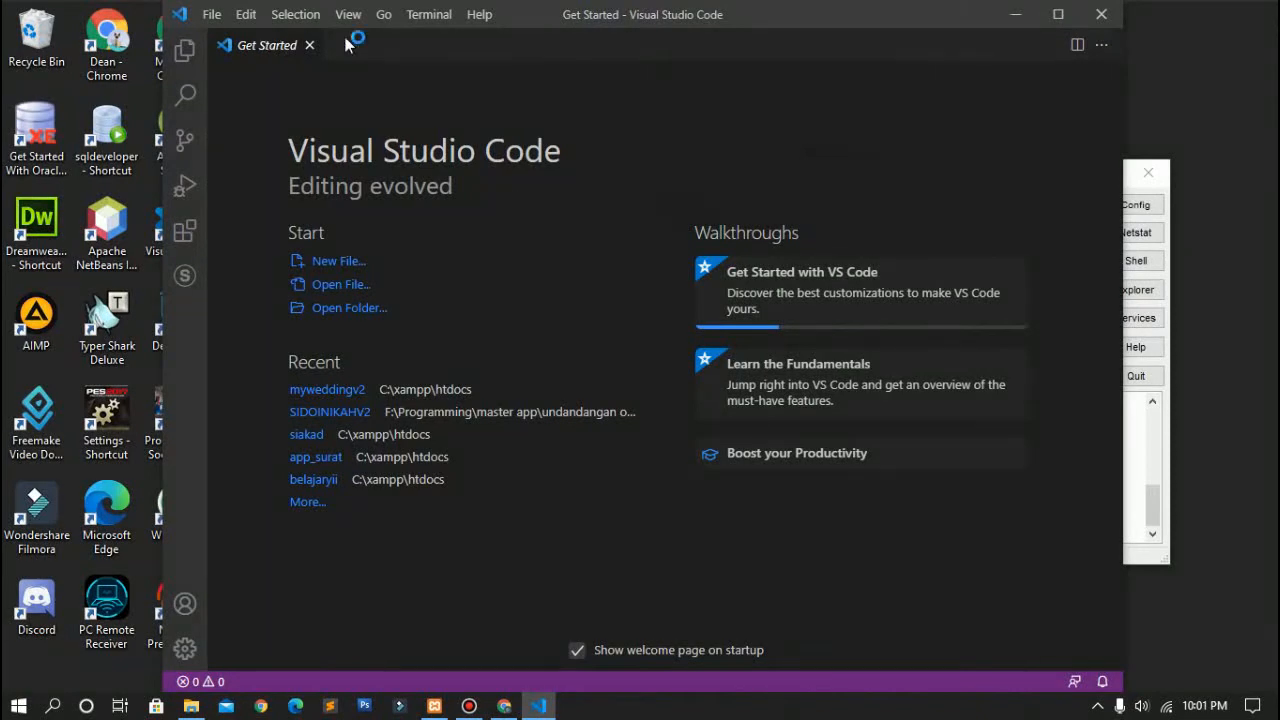
{"action": "left_click", "coordinate": [1101, 14]}
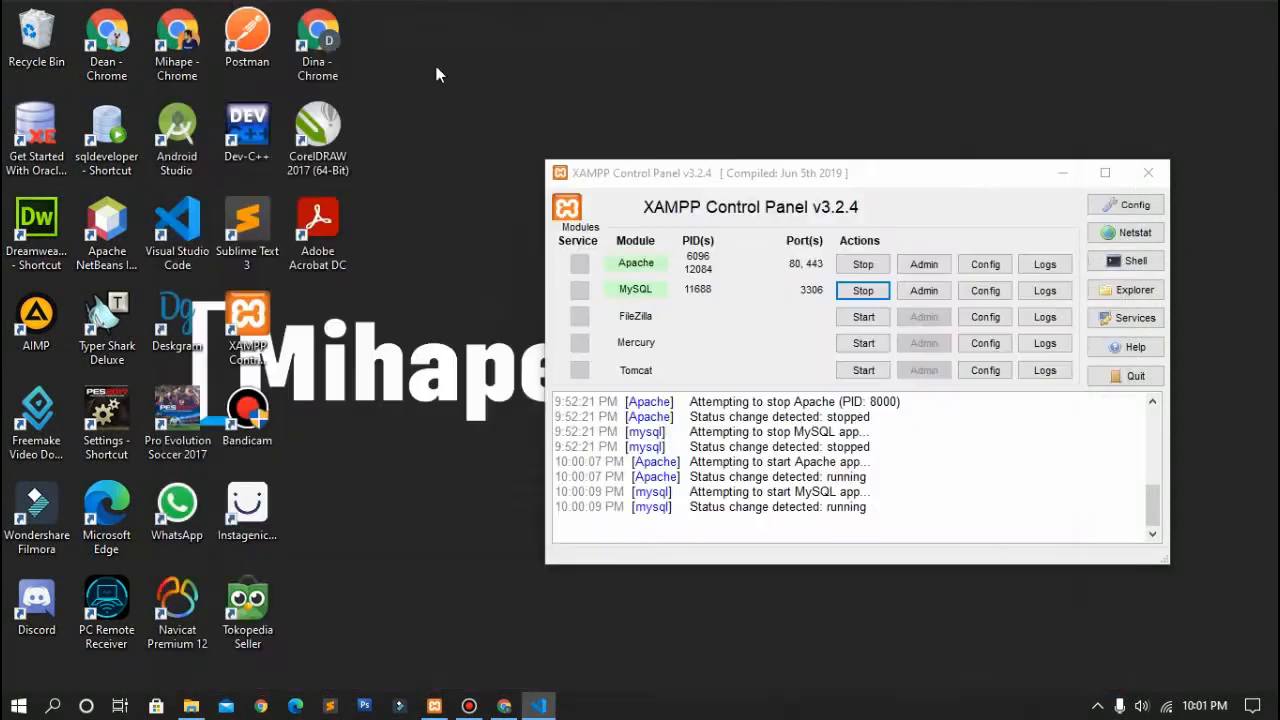
{"action": "left_click", "coordinate": [148, 43]}
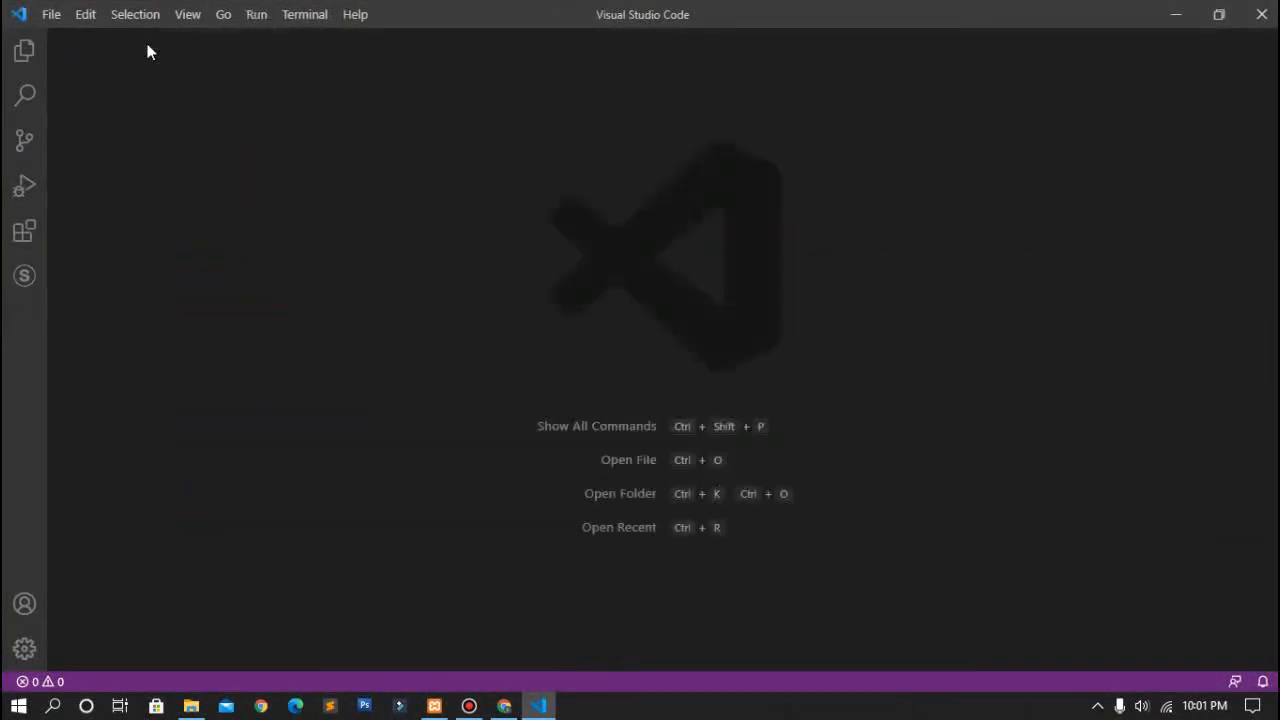
Step: Open the folder C:\xampp\htdocs\myweddingv2 via File > Open Folder and close Get Started
{"action": "left_click", "coordinate": [50, 15]}
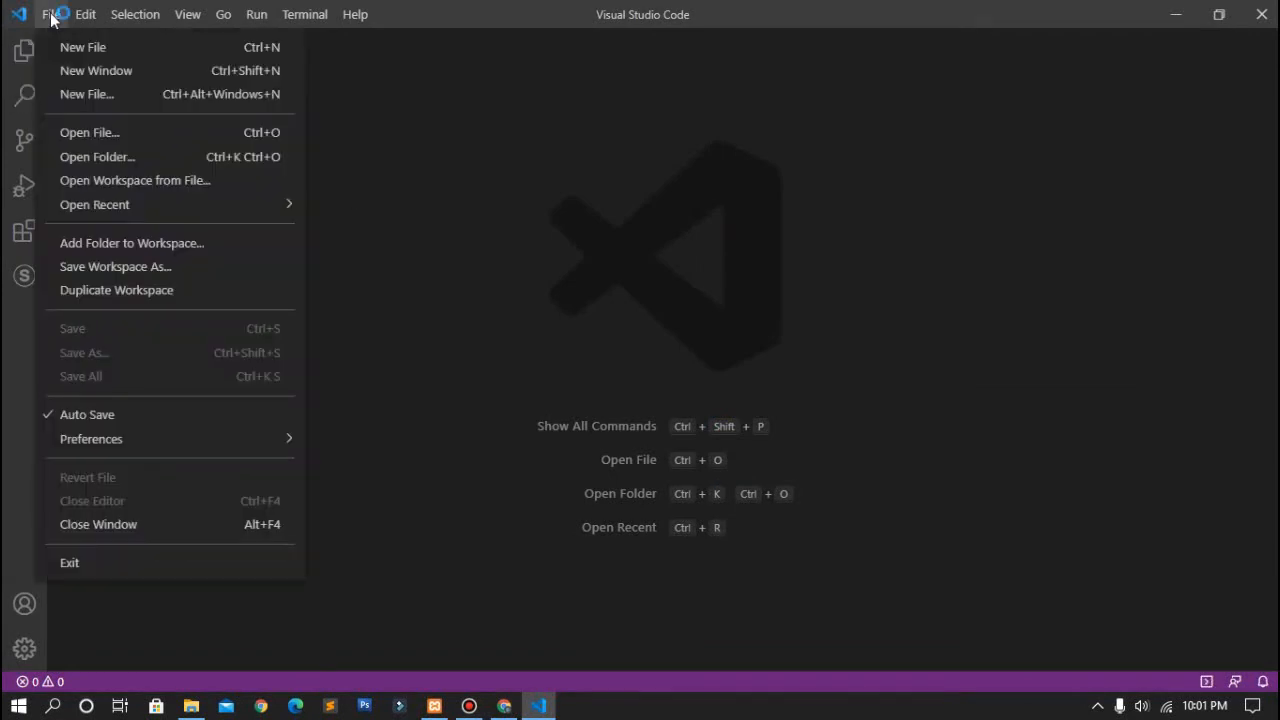
{"action": "left_click", "coordinate": [95, 158]}
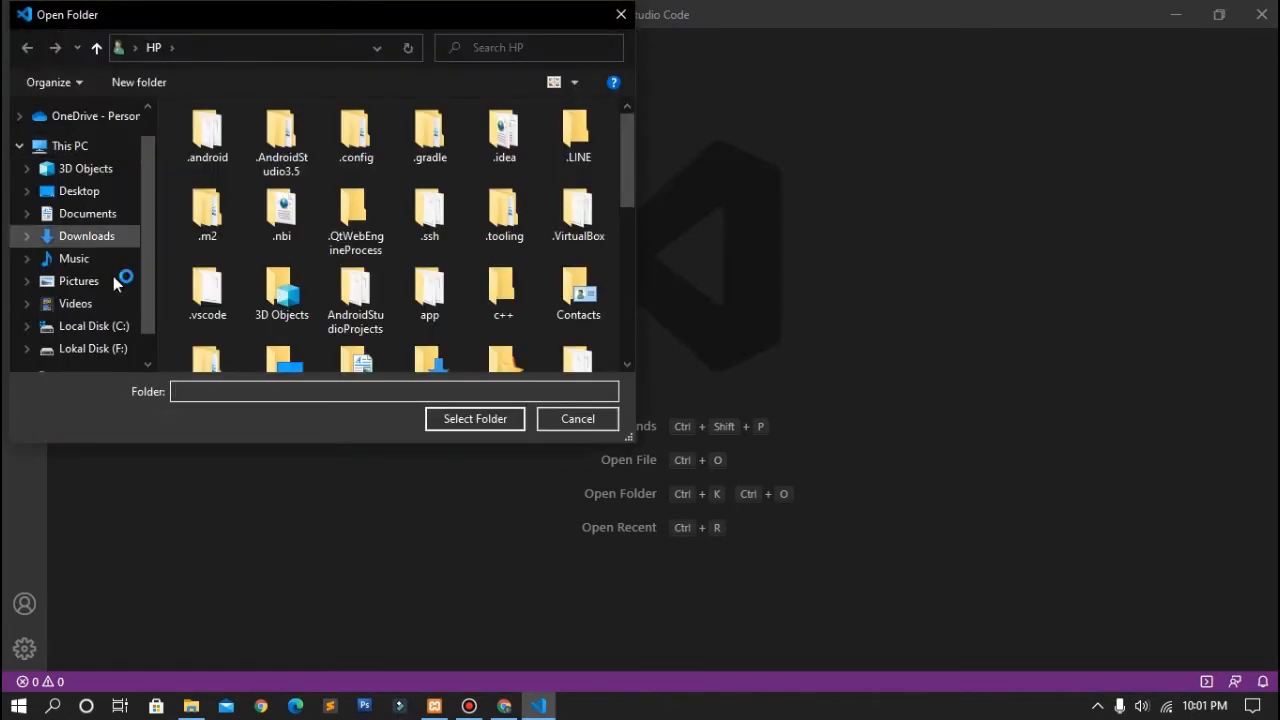
{"action": "left_click", "coordinate": [92, 326]}
{"action": "left_click", "coordinate": [205, 316]}
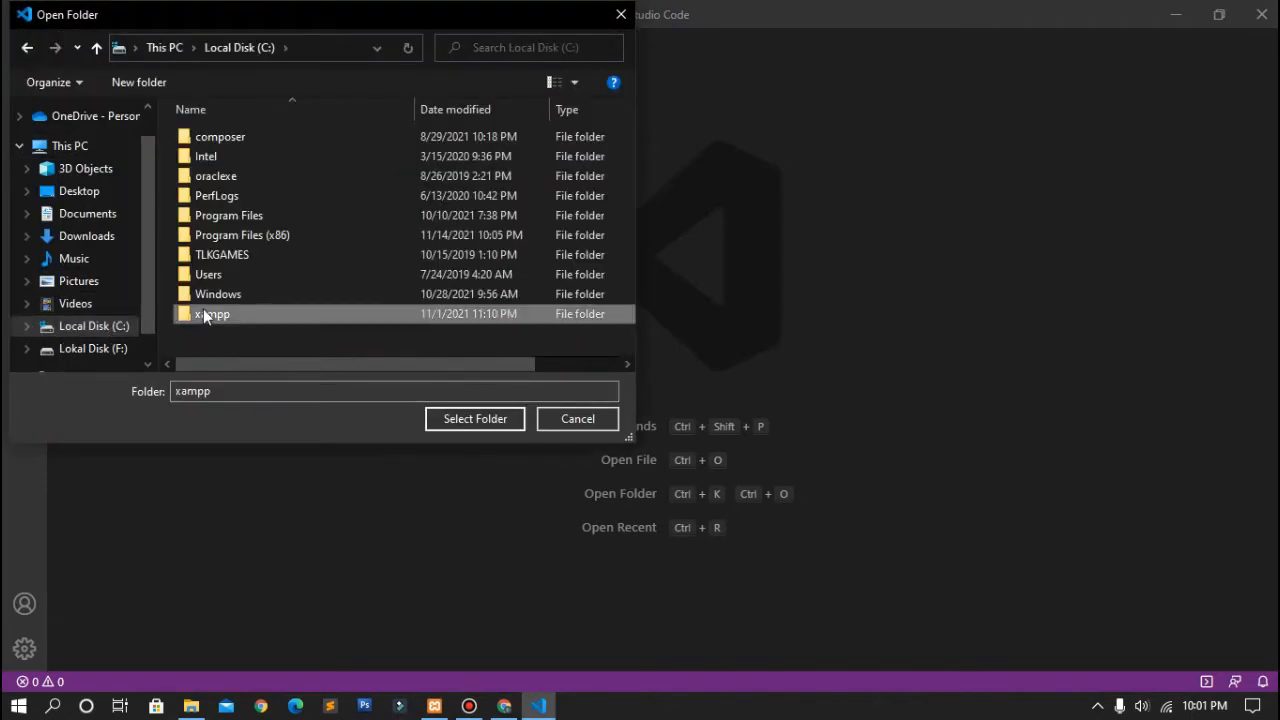
{"action": "double_click", "coordinate": [205, 316]}
{"action": "double_click", "coordinate": [260, 236]}
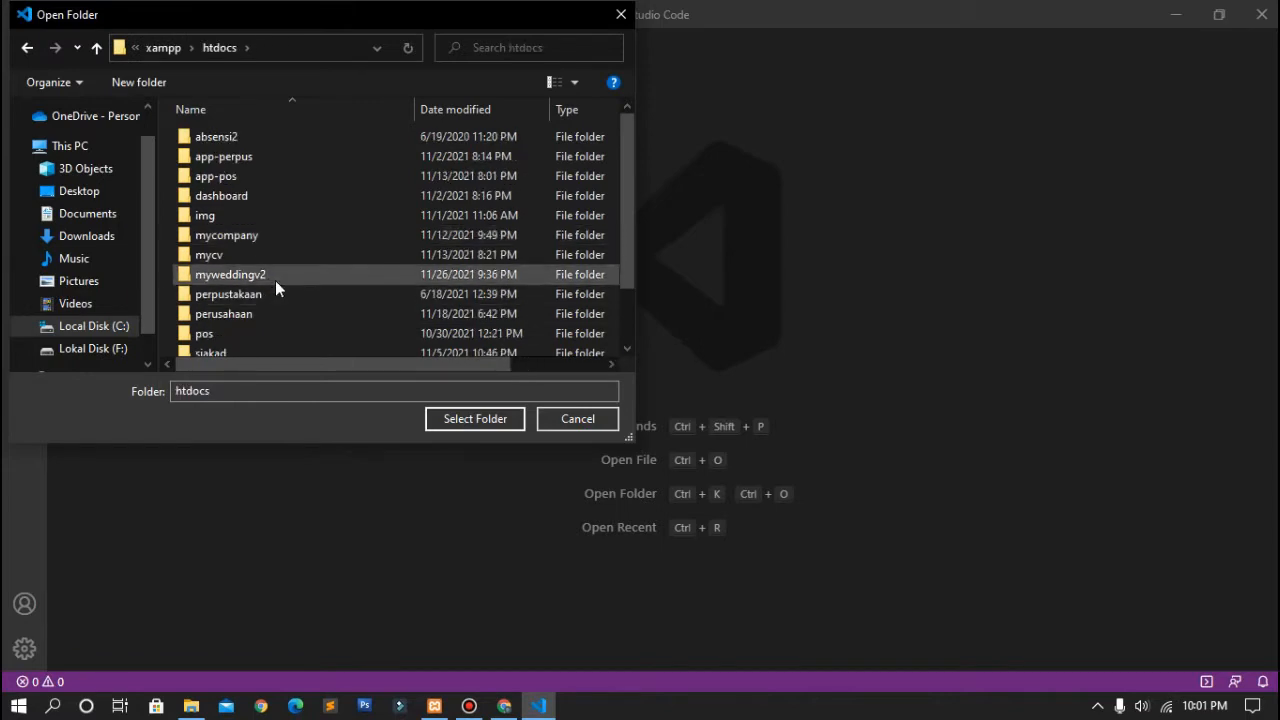
{"action": "left_click", "coordinate": [276, 283]}
{"action": "left_click", "coordinate": [475, 418]}
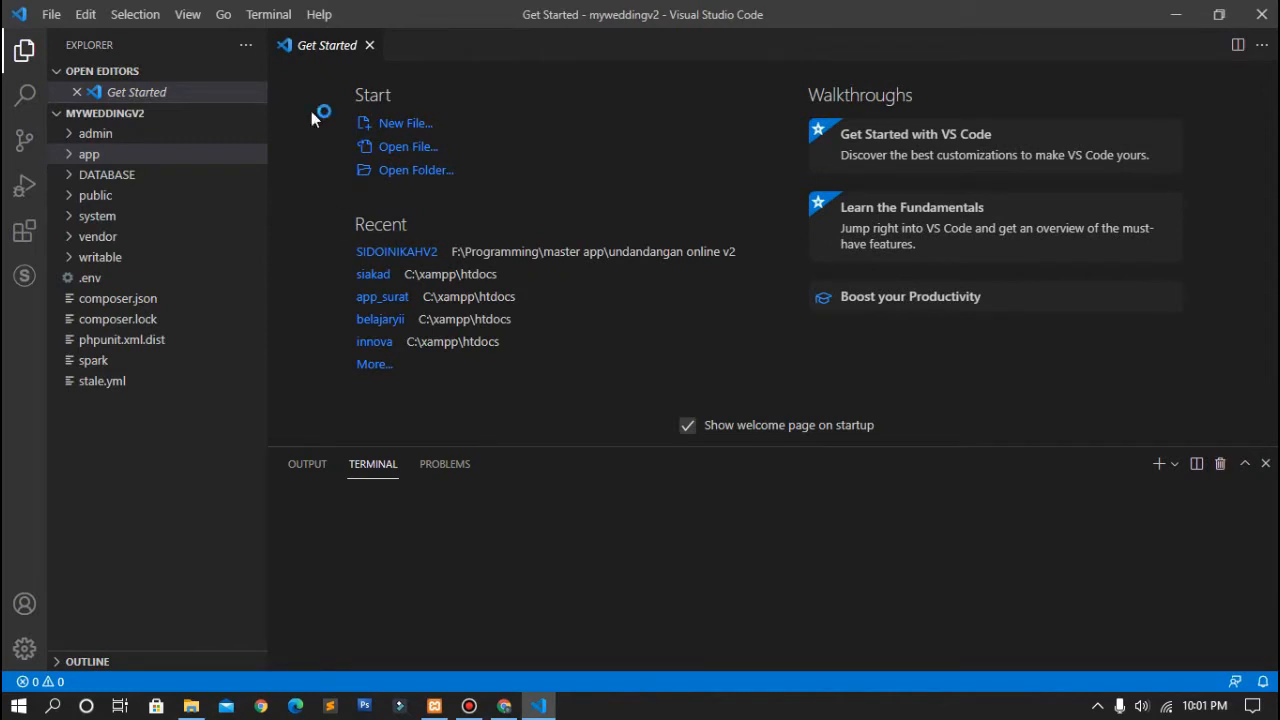
{"action": "left_click", "coordinate": [368, 52]}
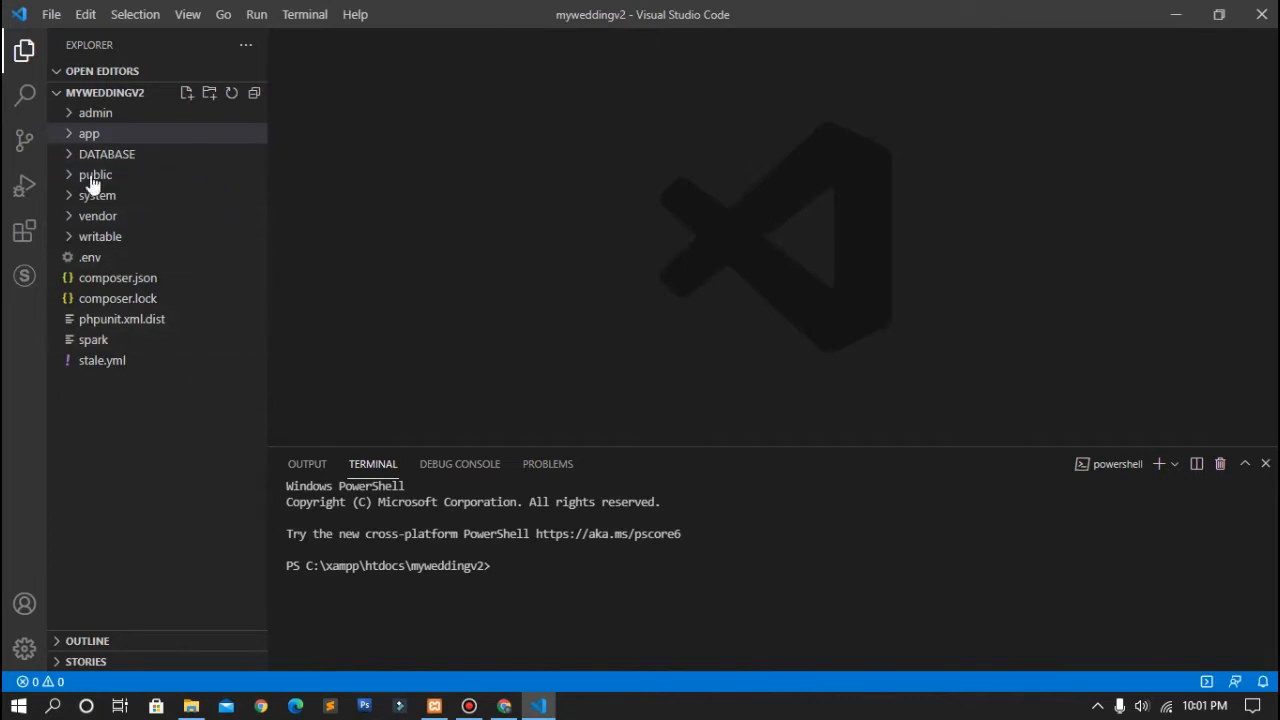
Step: Open a new terminal, remove the extra one, and run php spark serve
{"action": "left_click", "coordinate": [311, 18]}
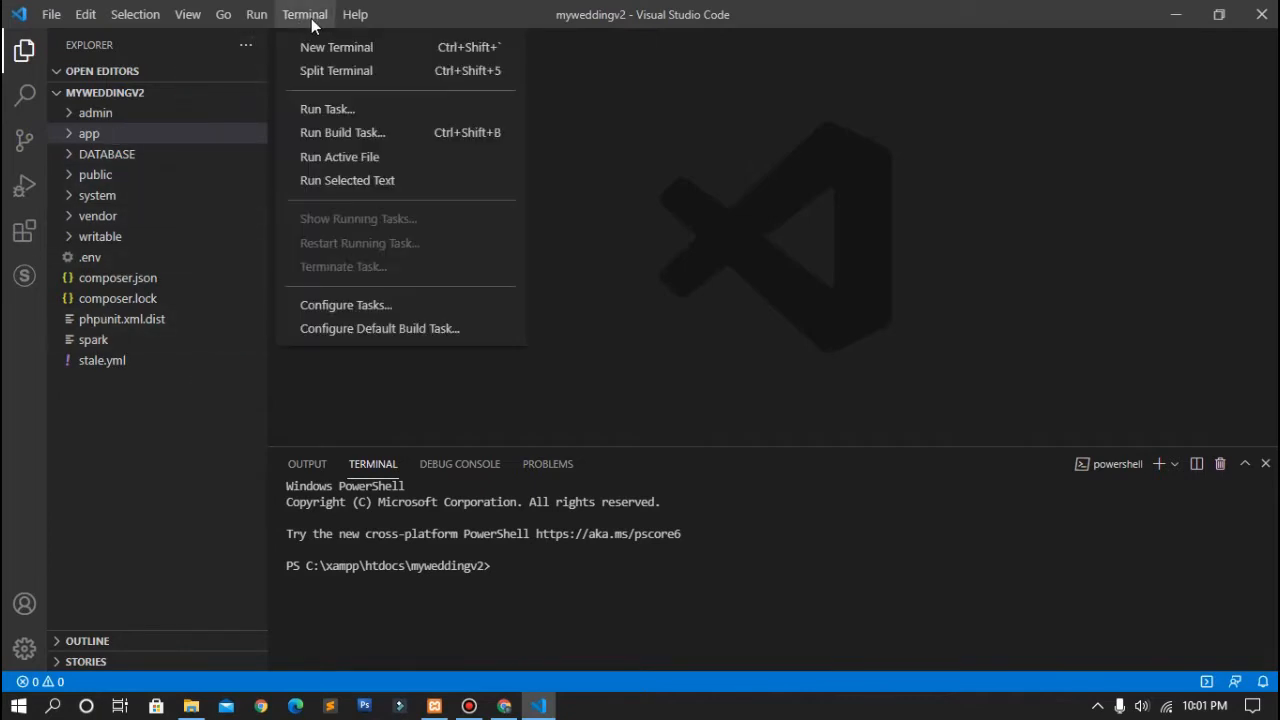
{"action": "left_click", "coordinate": [313, 51]}
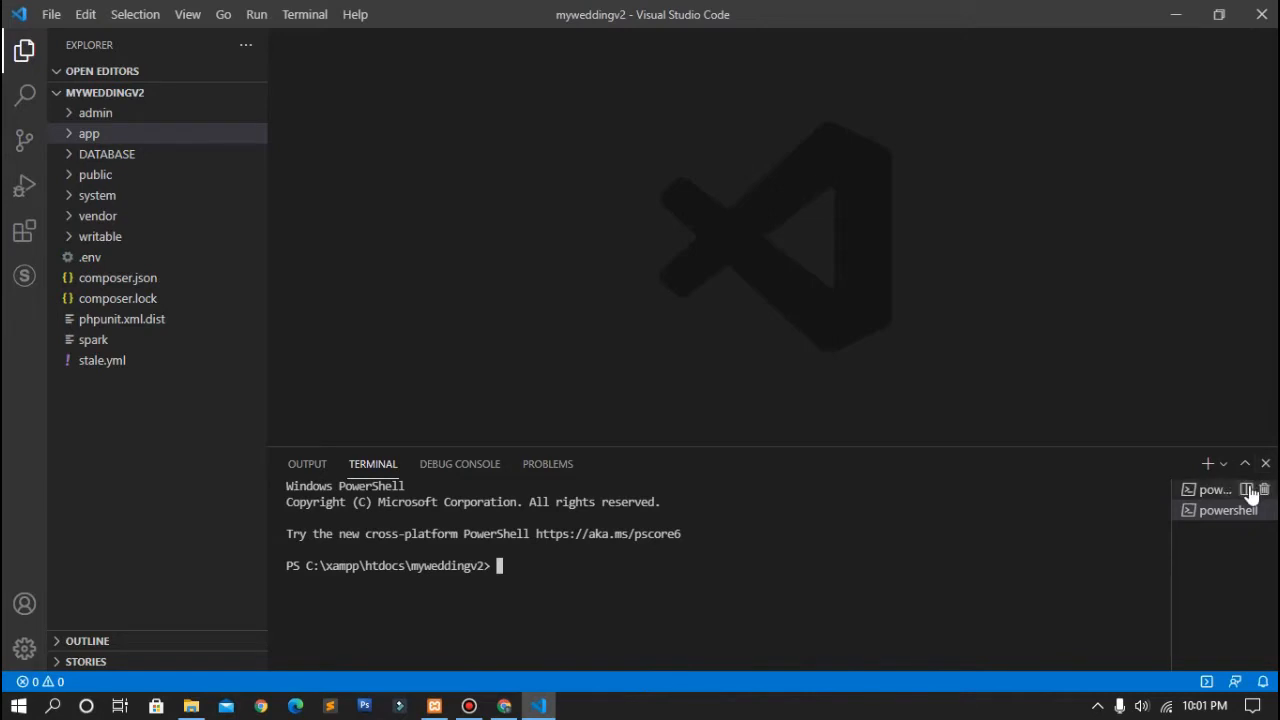
{"action": "left_click", "coordinate": [1264, 492]}
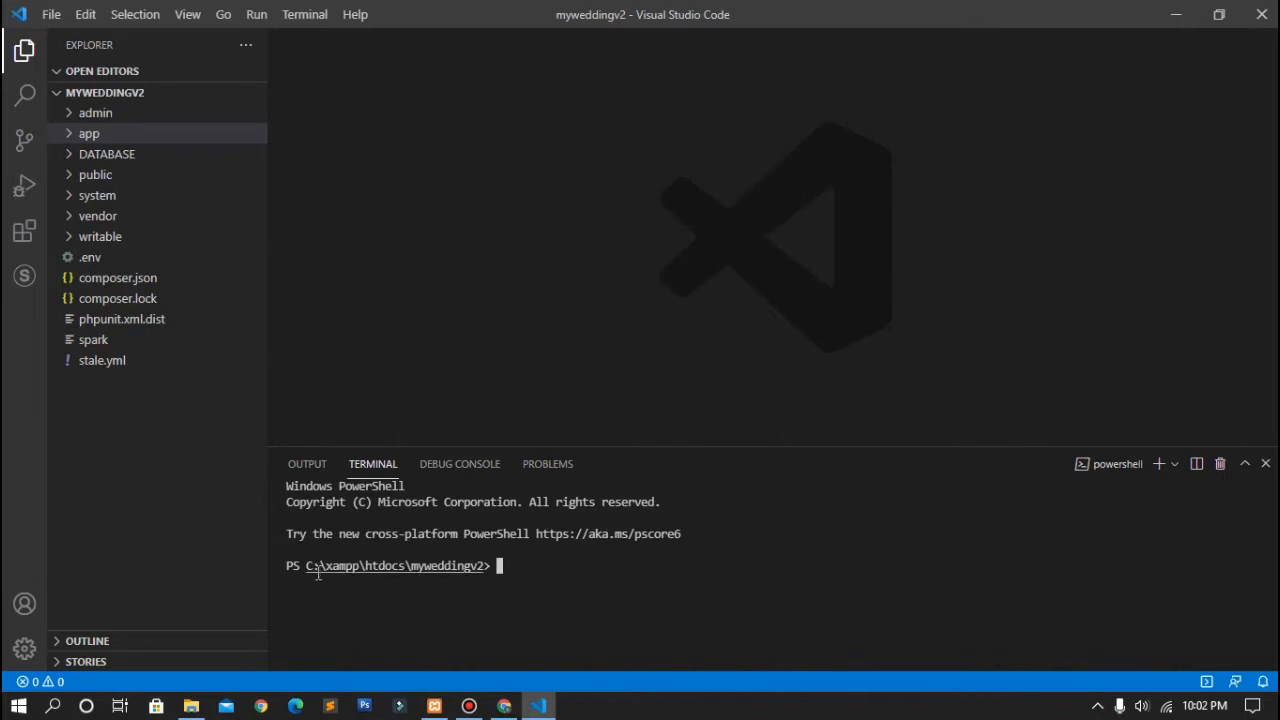
{"action": "left_click_drag", "start_coordinate": [316, 568], "coordinate": [482, 576]}
{"action": "triple_click", "coordinate": [482, 576]}
{"action": "left_click", "coordinate": [482, 576]}
{"action": "type", "text": "php"}
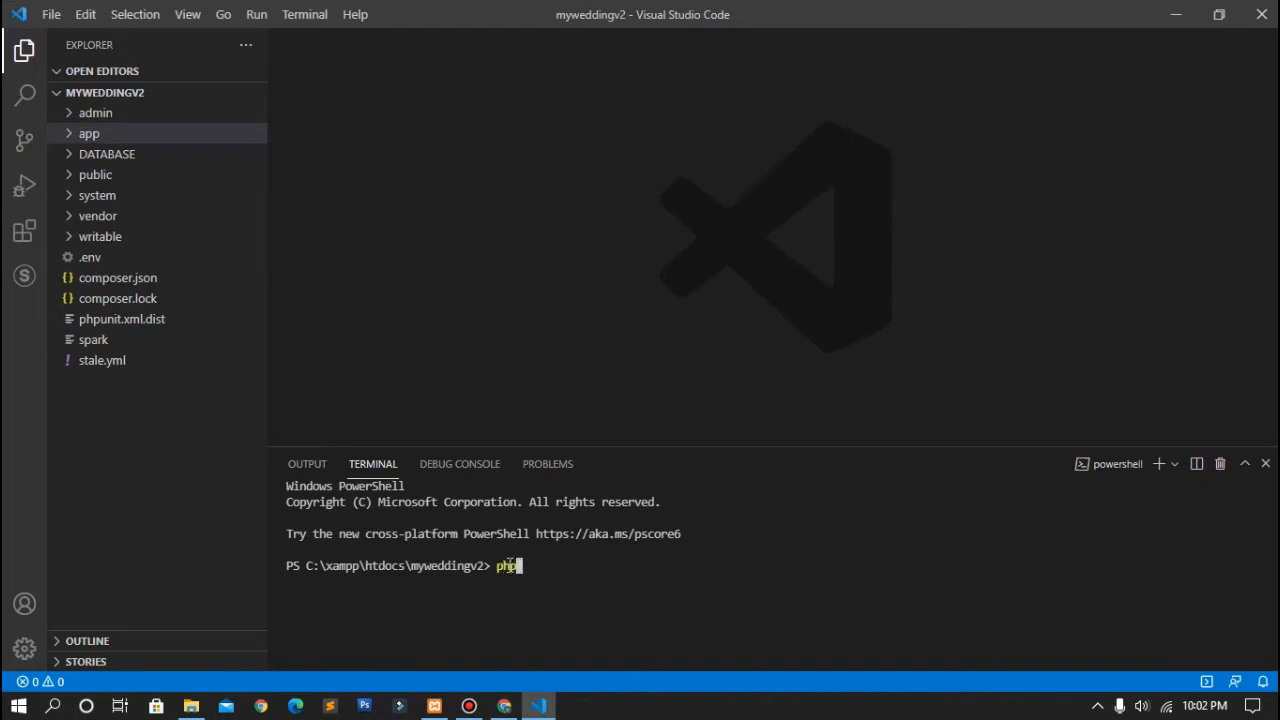
{"action": "type", "text": " spark serve"}
{"action": "key", "text": "Return"}
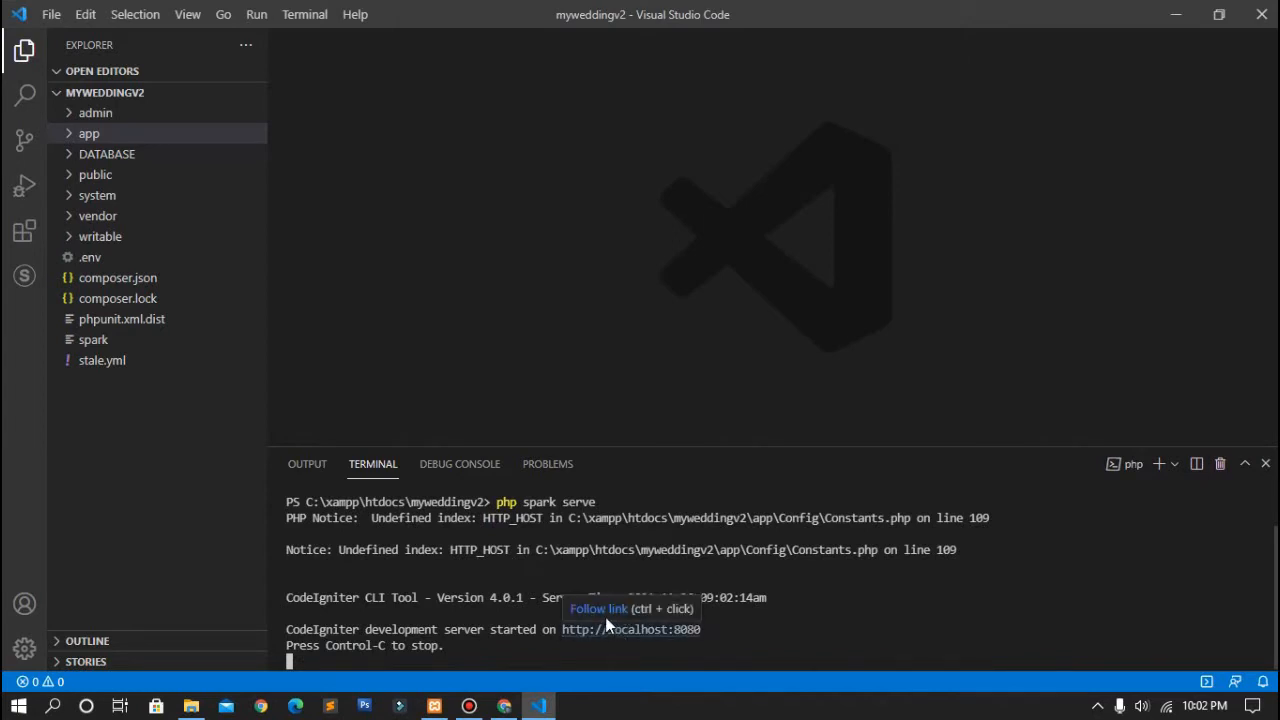
Step: Load home.localhost:8080 in Chrome, which shows an error page
{"action": "left_click", "coordinate": [504, 706]}
{"action": "key", "text": "BackSpace"}
{"action": "key", "text": "BackSpace"}
{"action": "key", "text": "BackSpace"}
{"action": "key", "text": "BackSpace"}
{"action": "key", "text": "BackSpace"}
{"action": "key", "text": "BackSpace"}
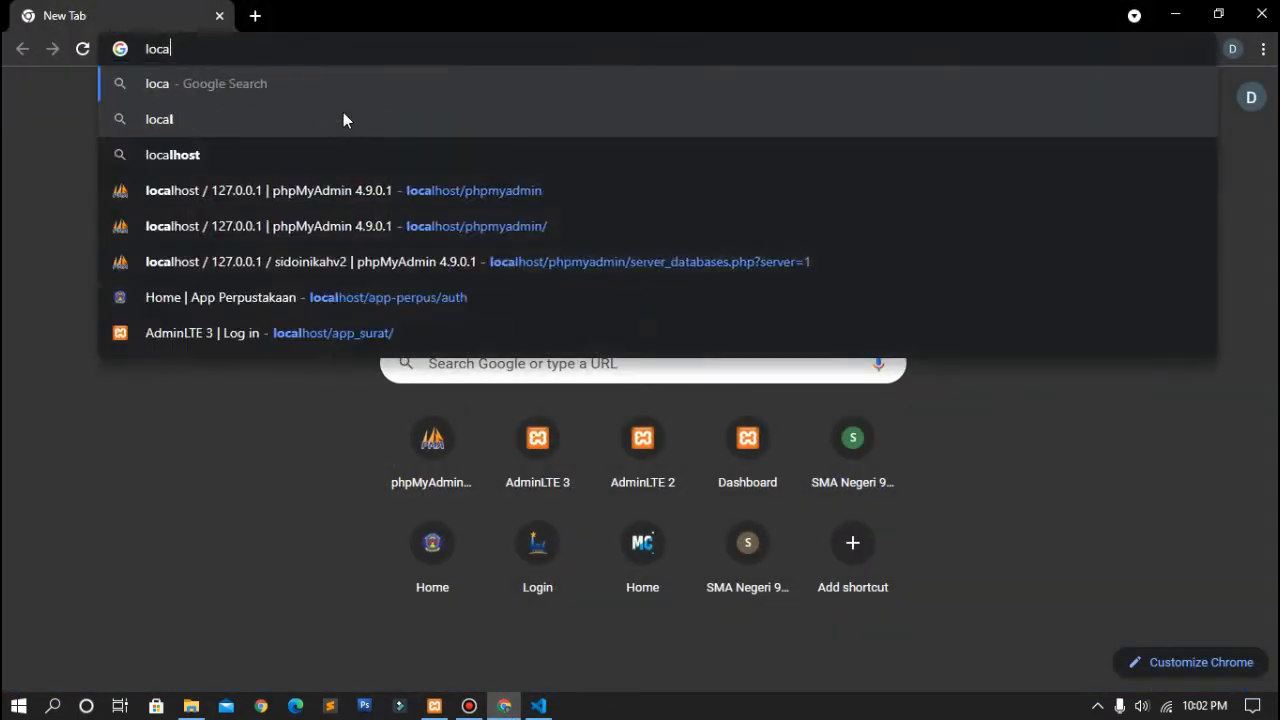
{"action": "type", "text": "home."}
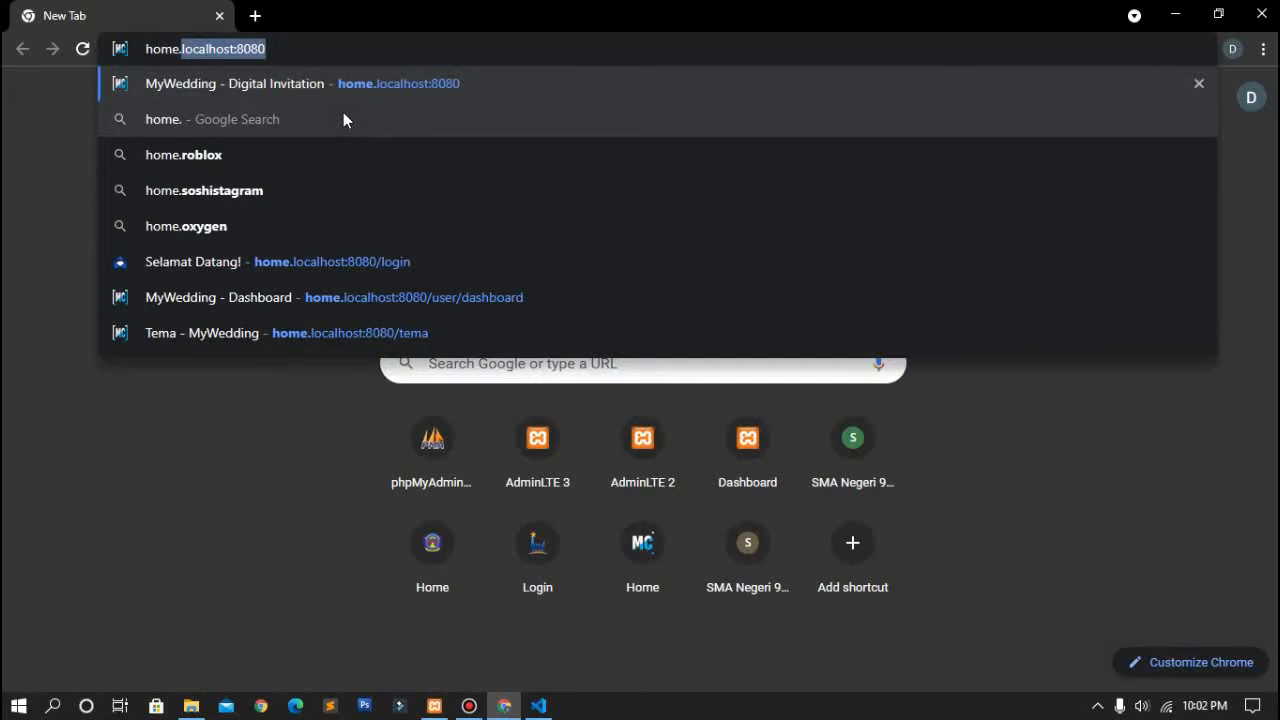
{"action": "type", "text": "lo"}
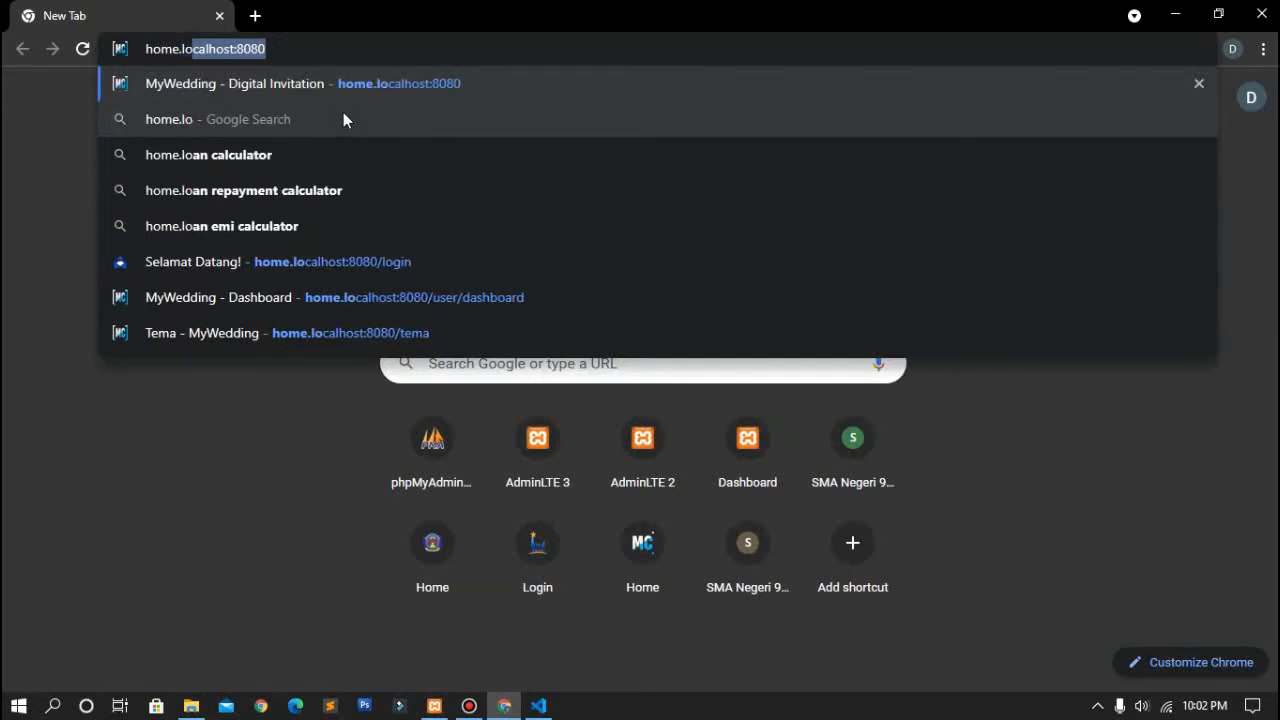
{"action": "type", "text": "calhost"}
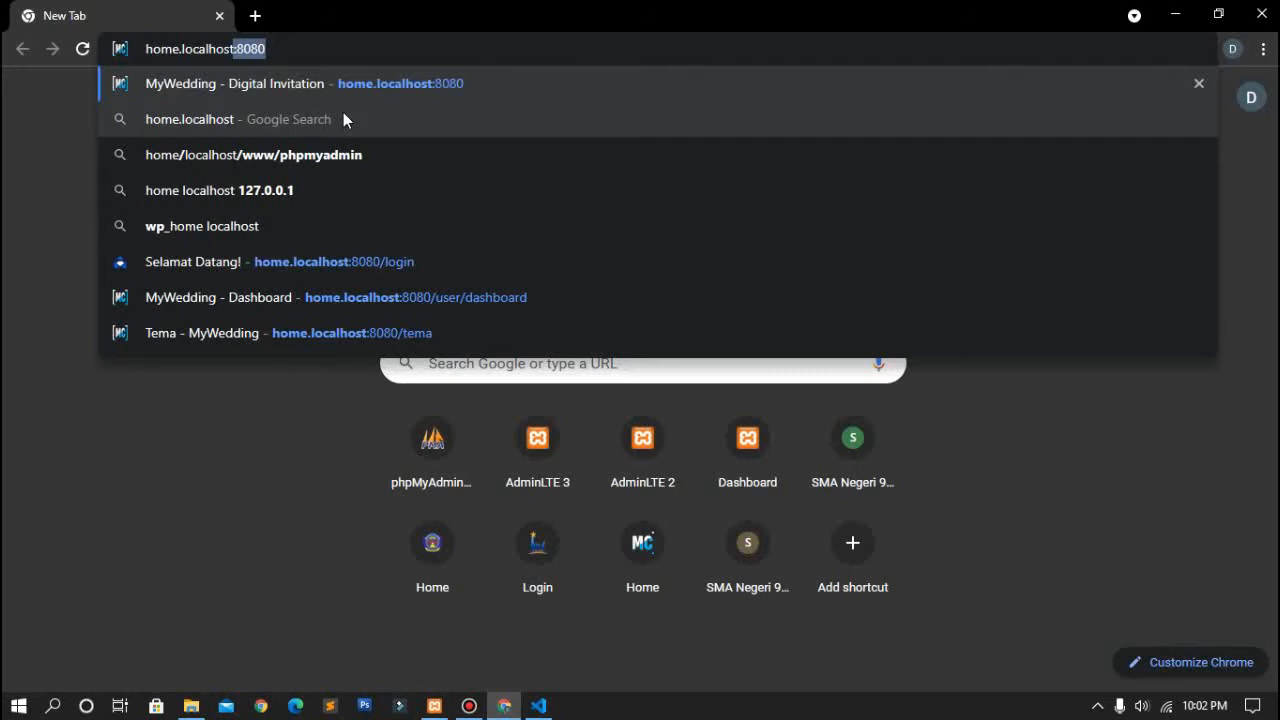
{"action": "type", "text": ":8080"}
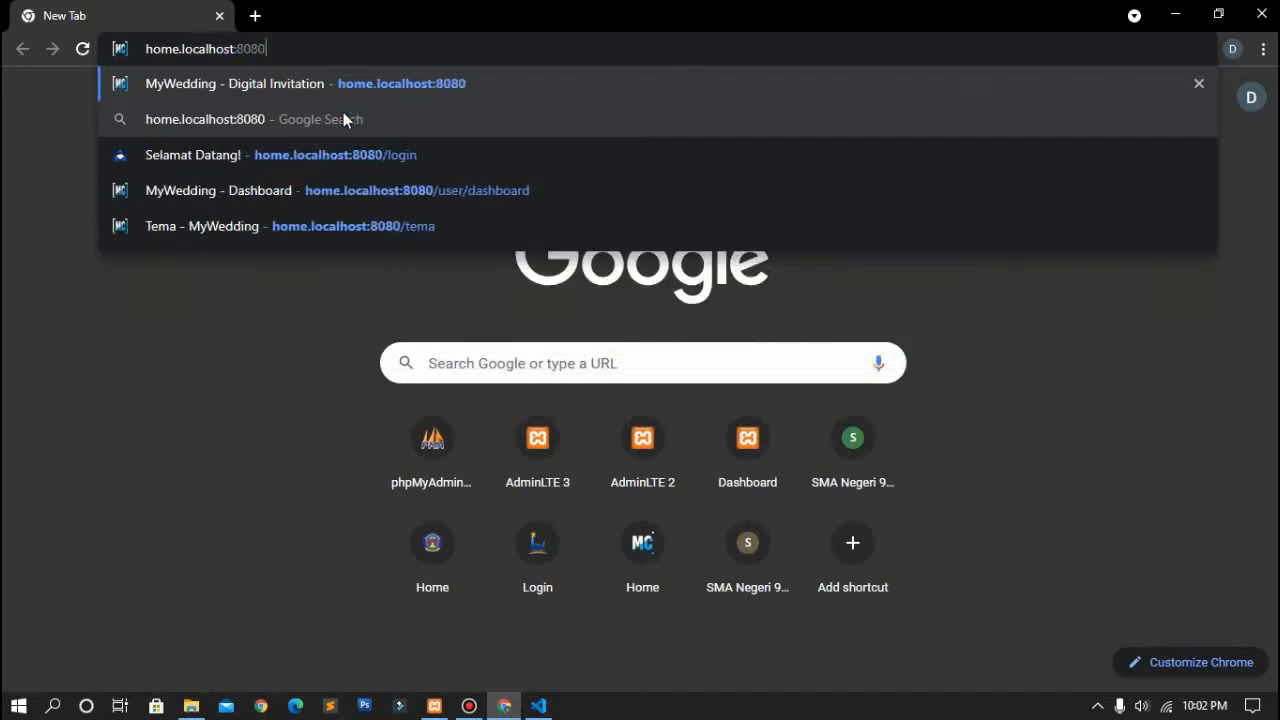
{"action": "key", "text": "Return"}
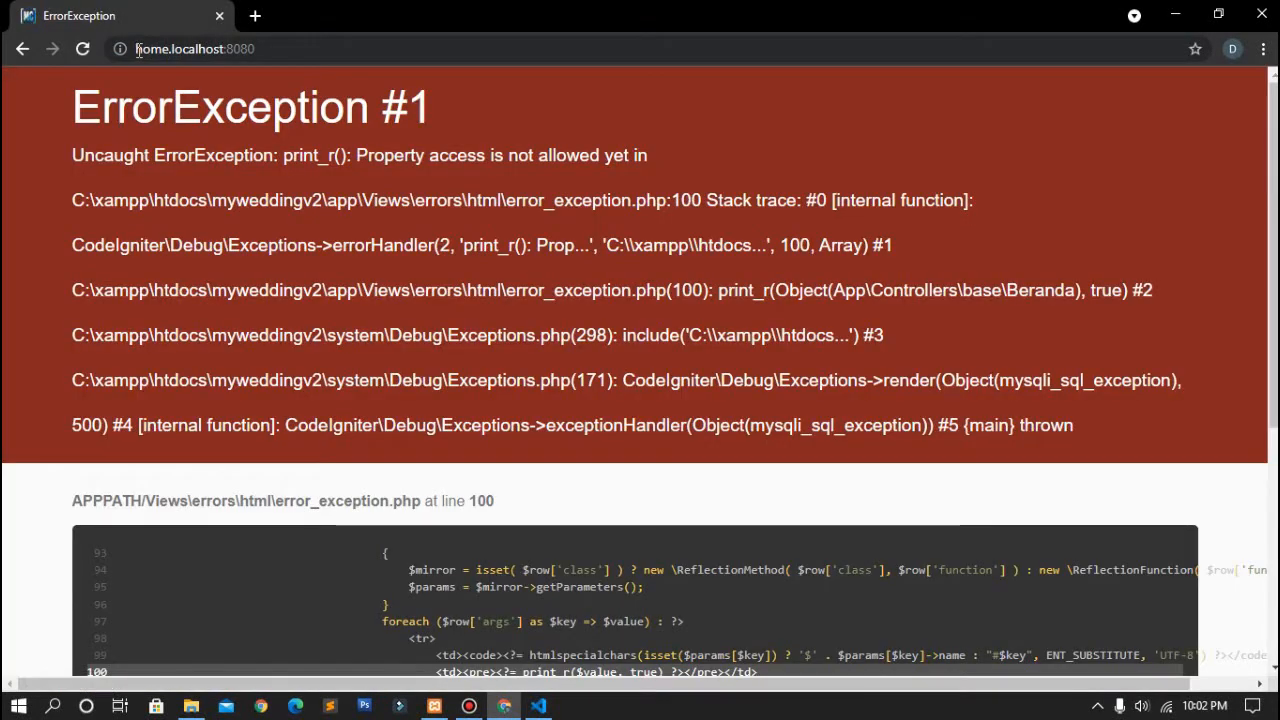
{"action": "left_click", "coordinate": [139, 50]}
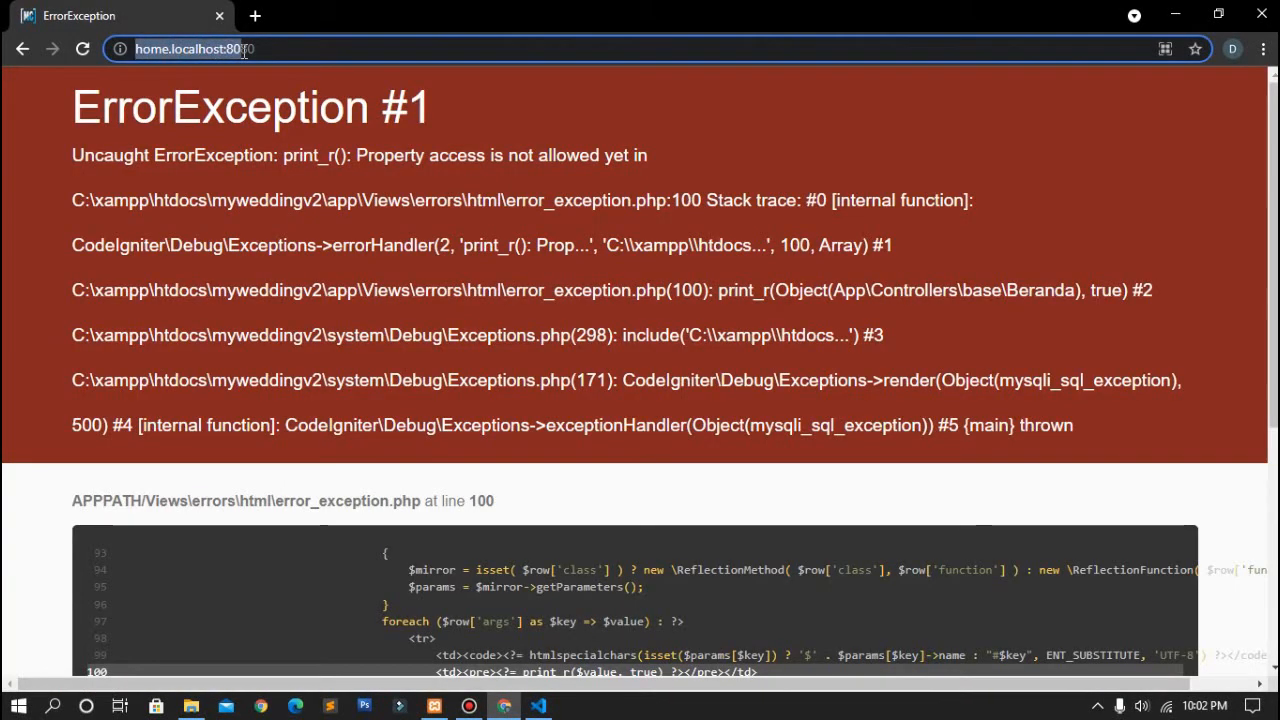
{"action": "left_click", "coordinate": [242, 50]}
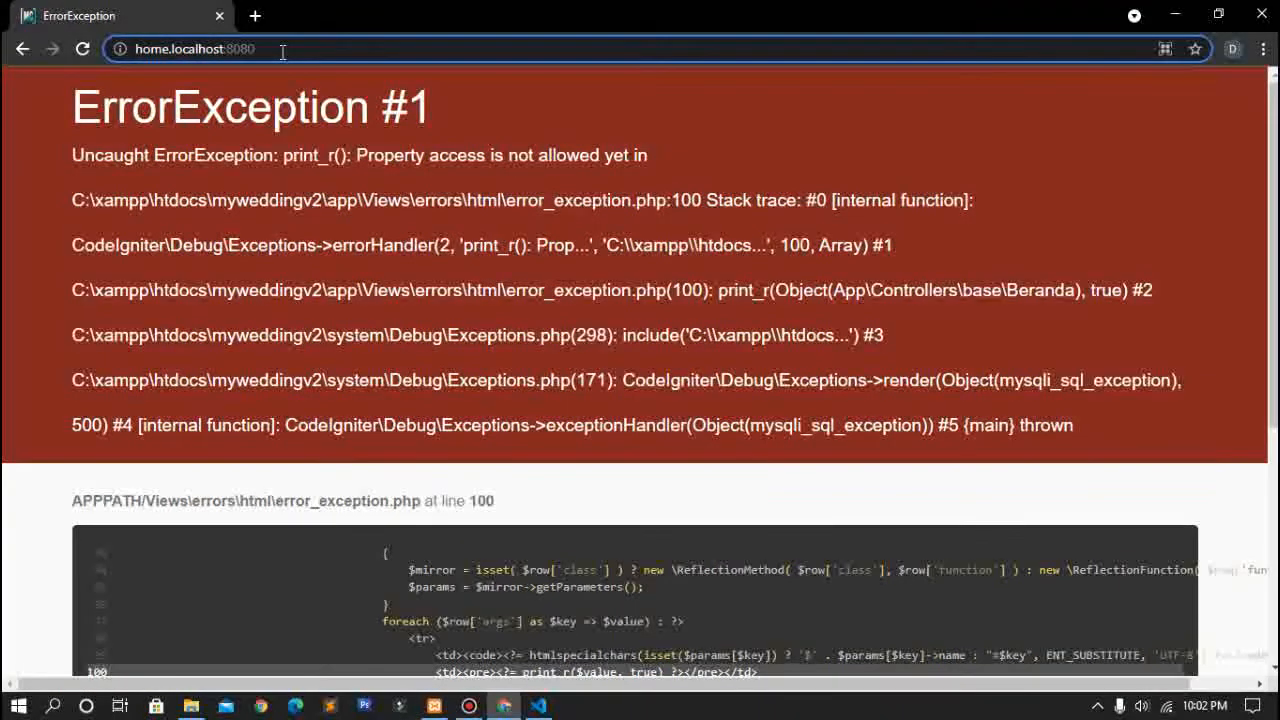
Step: Open localhost/phpmyadmin in a new tab
{"action": "left_click", "coordinate": [255, 17]}
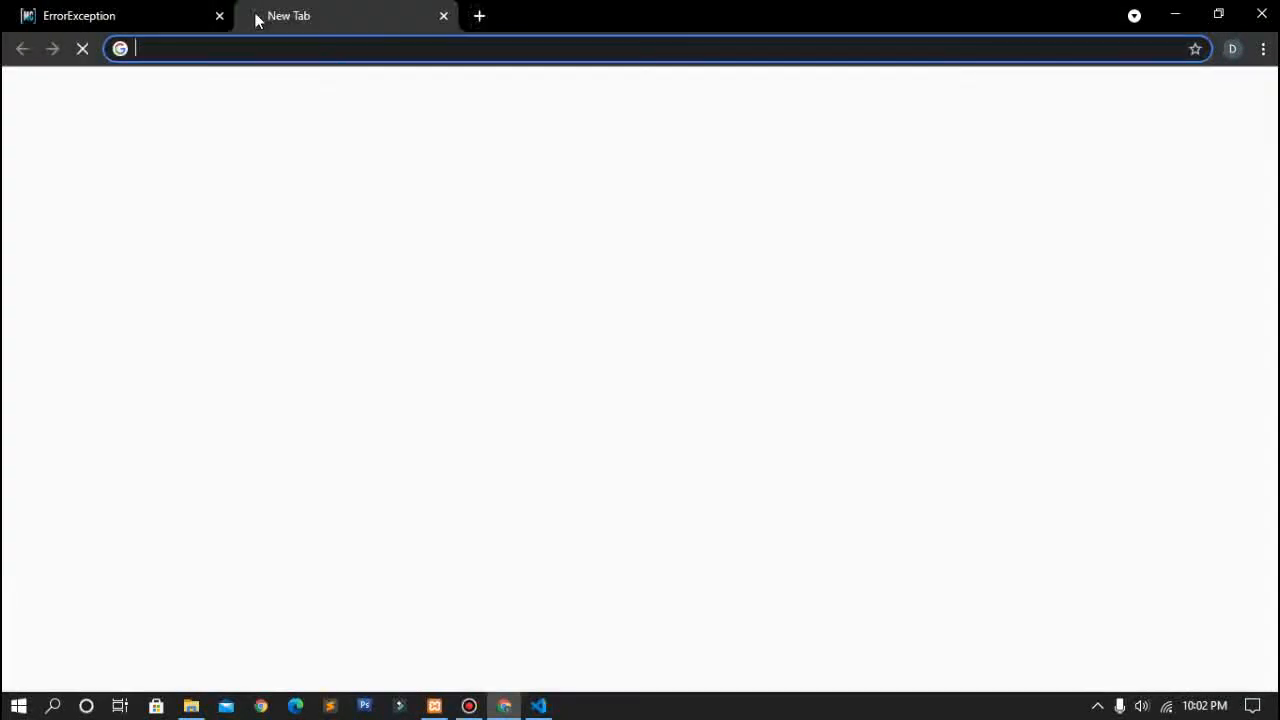
{"action": "type", "text": "localhost"}
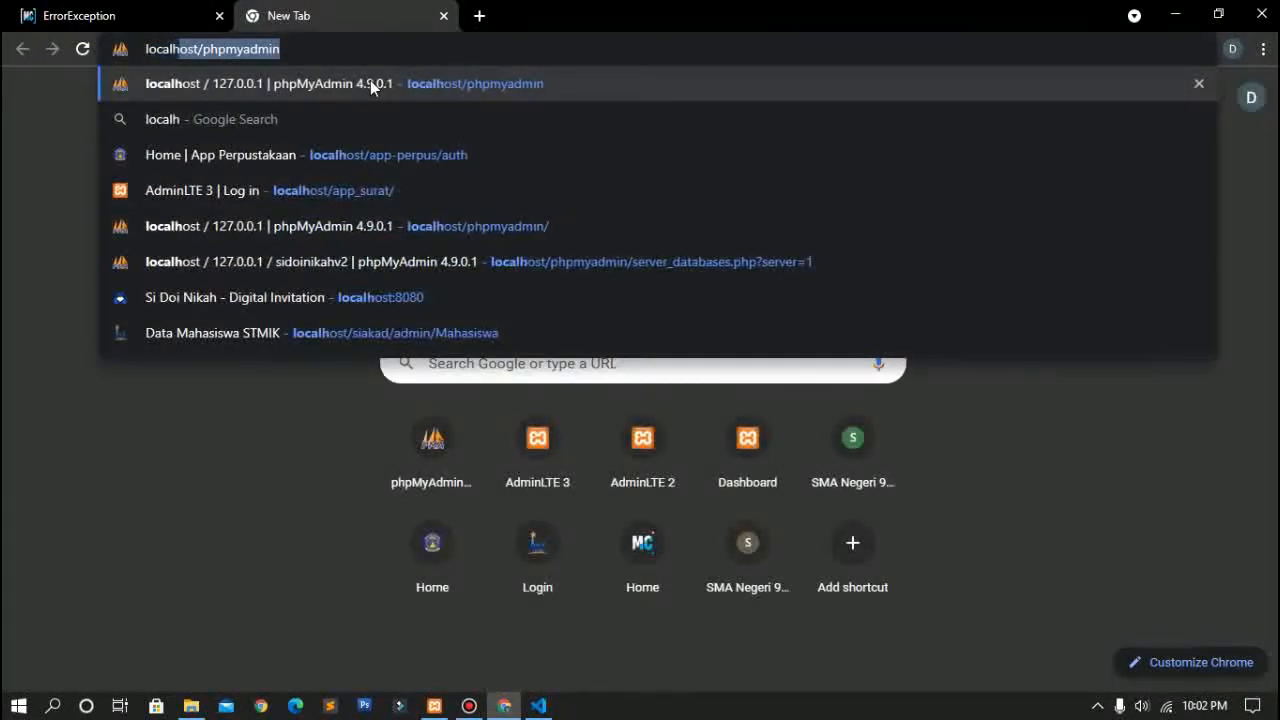
{"action": "type", "text": "/php"}
{"action": "key", "text": "Return"}
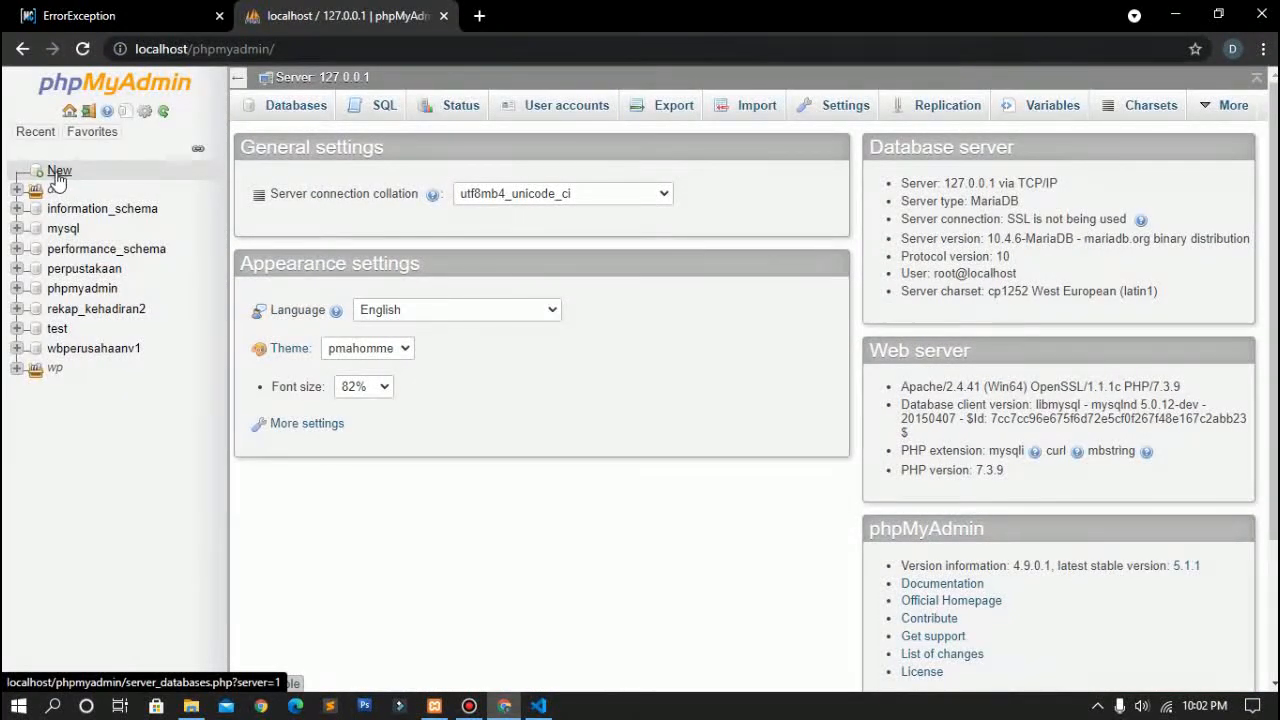
Step: Create a new database named db_wedding and open its Import page
{"action": "left_click", "coordinate": [57, 172]}
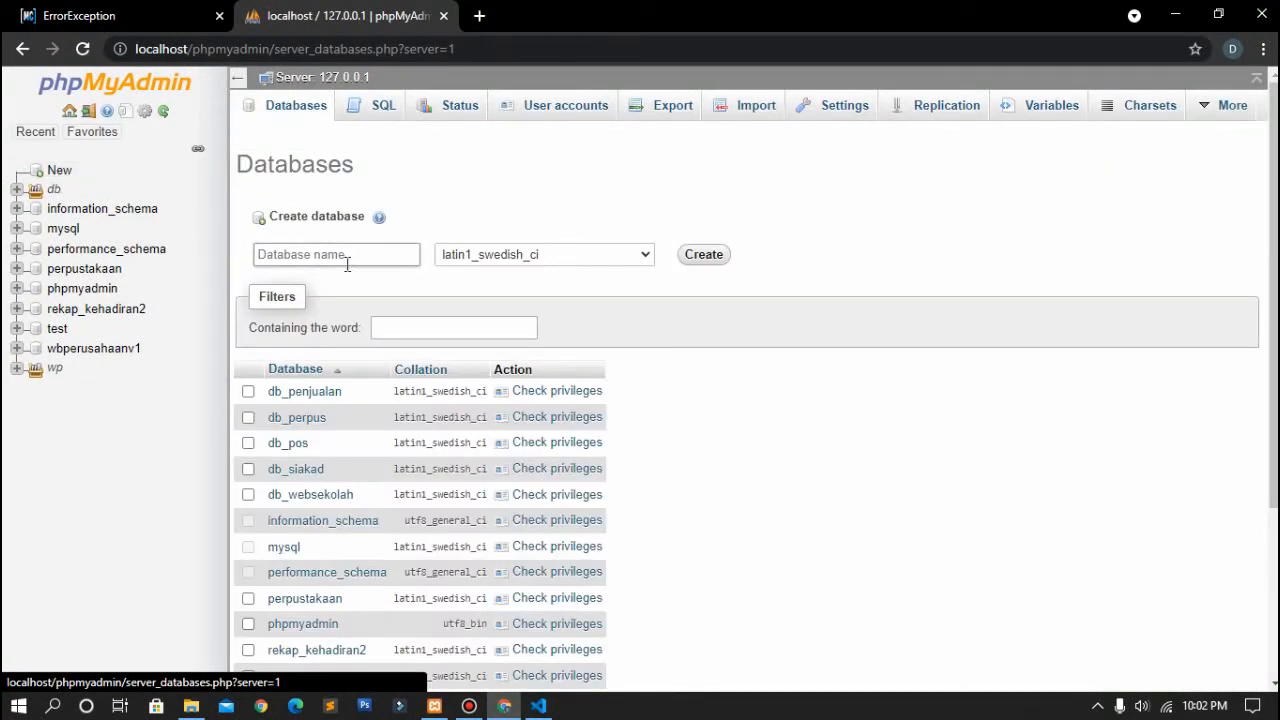
{"action": "left_click", "coordinate": [349, 256]}
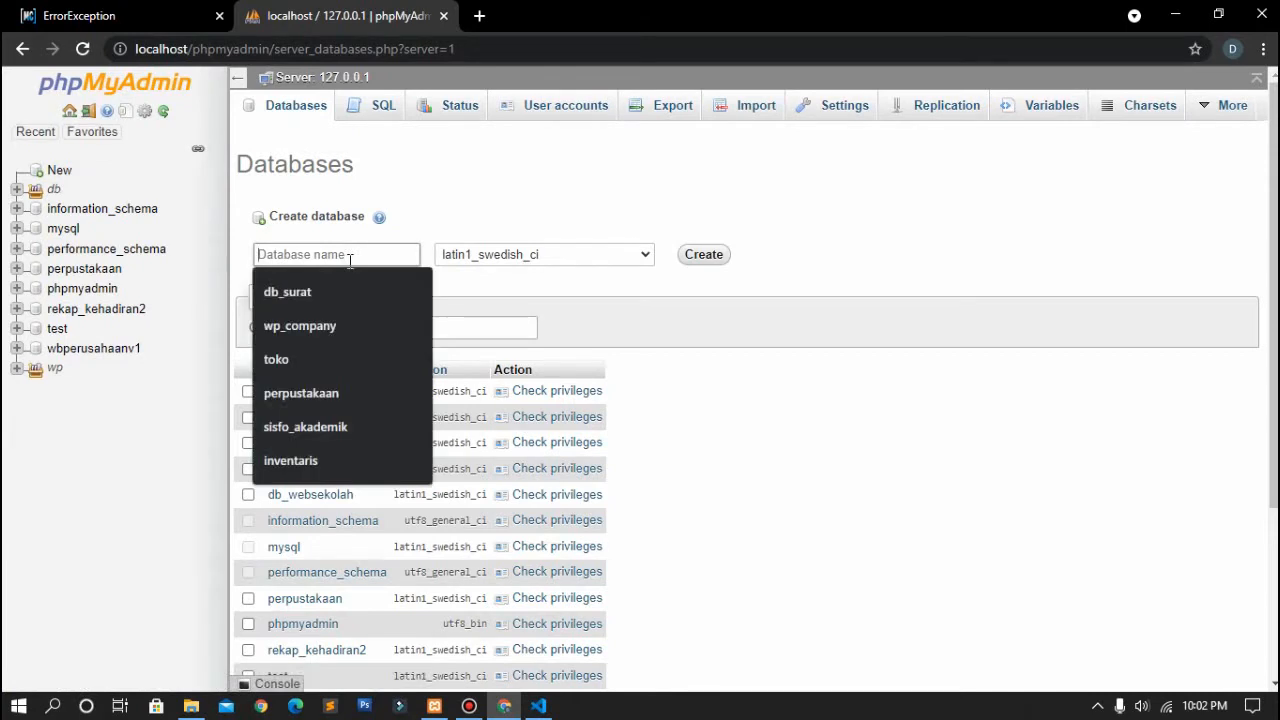
{"action": "type", "text": "db"}
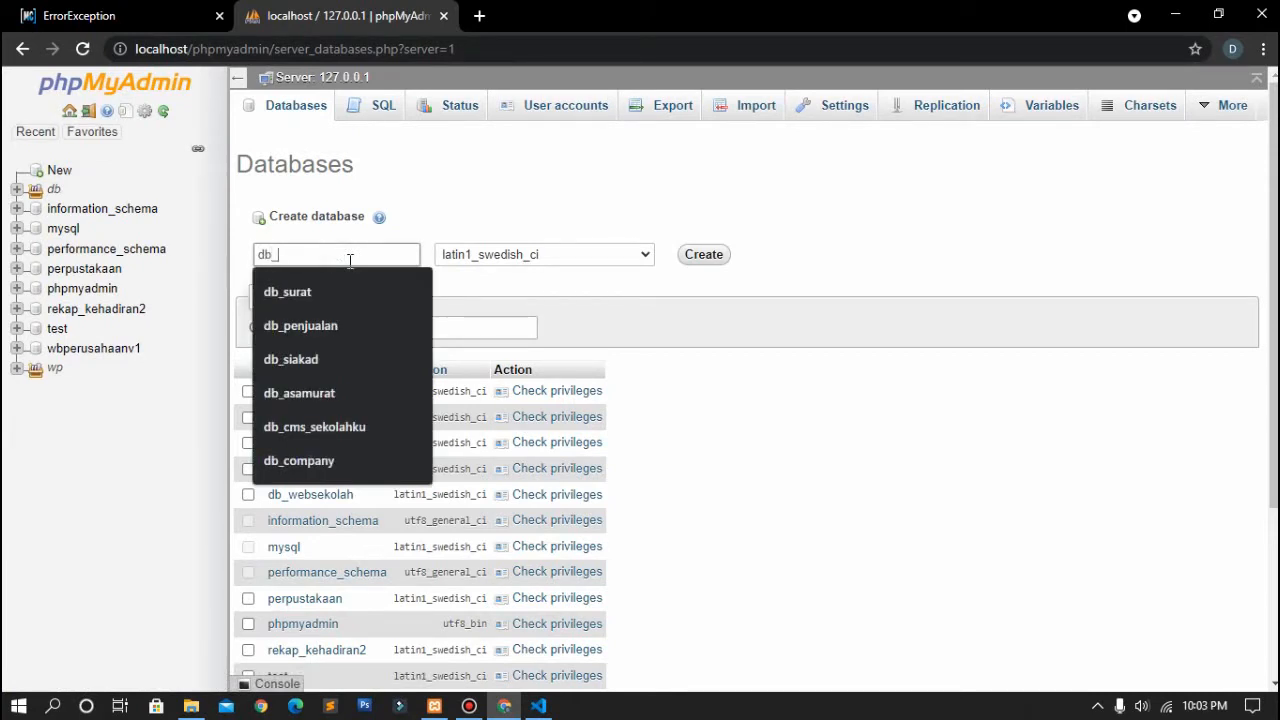
{"action": "type", "text": "_wedding"}
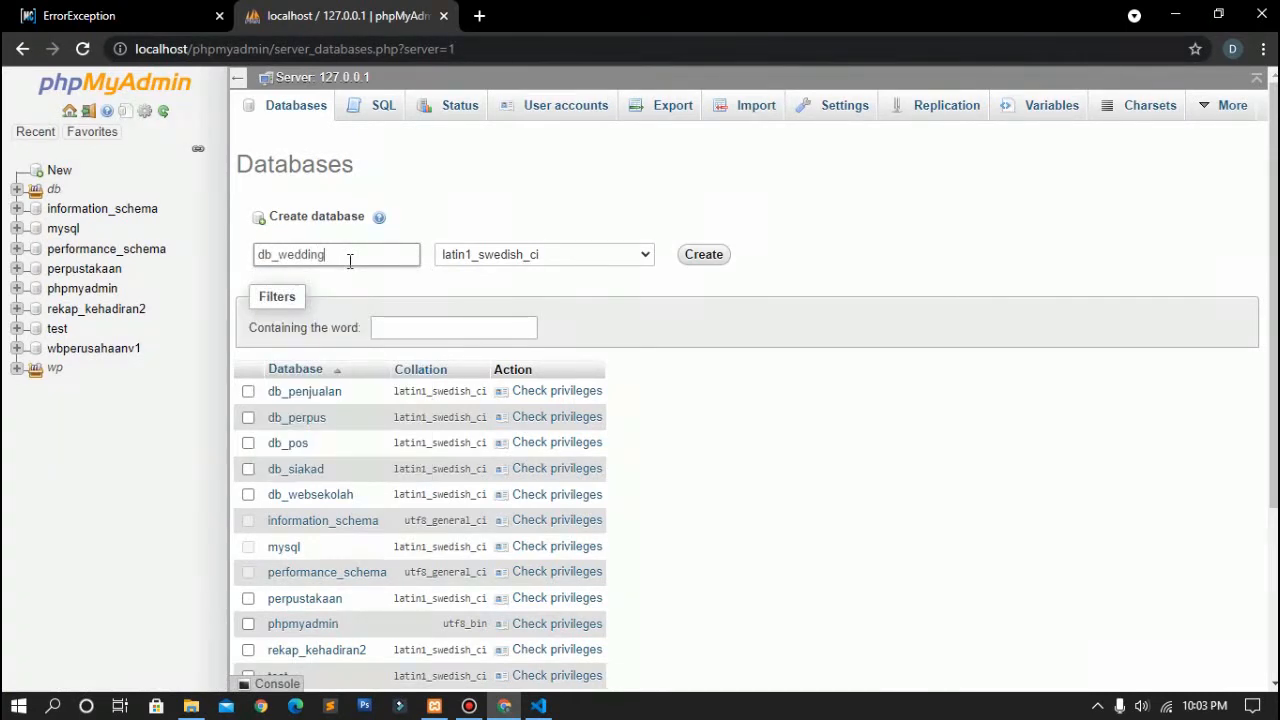
{"action": "left_click", "coordinate": [704, 255]}
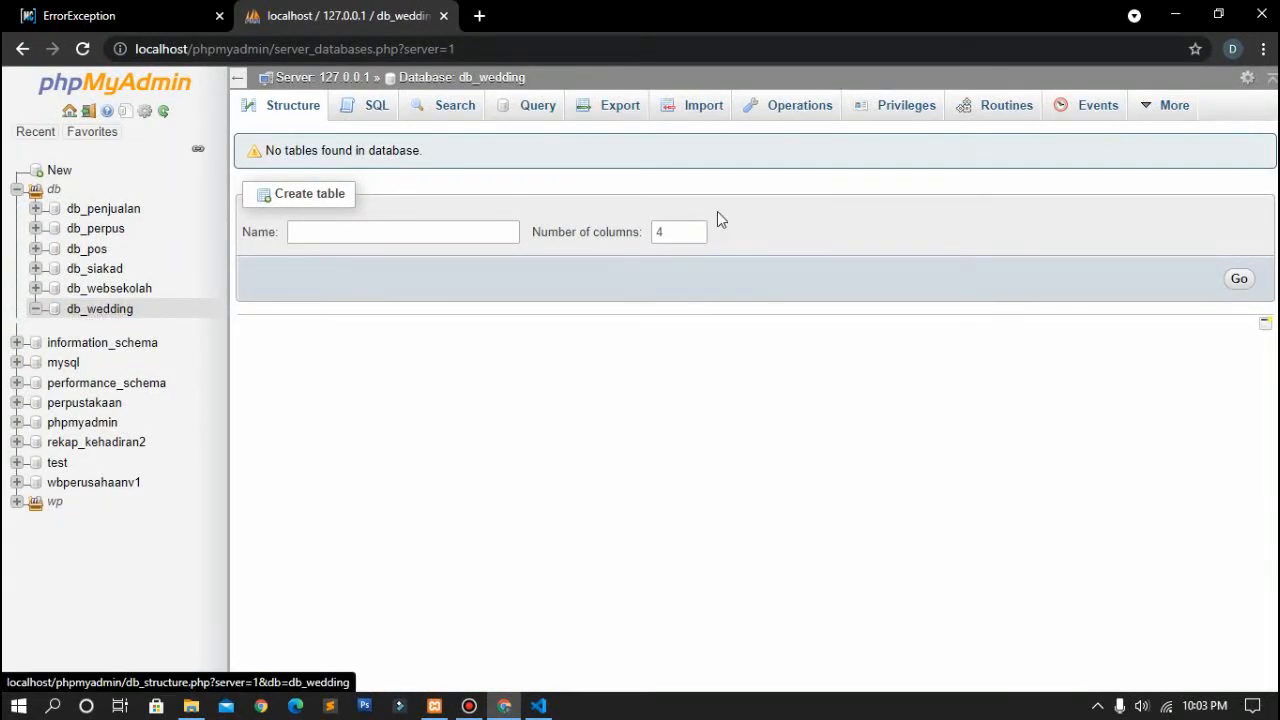
{"action": "left_click", "coordinate": [702, 110]}
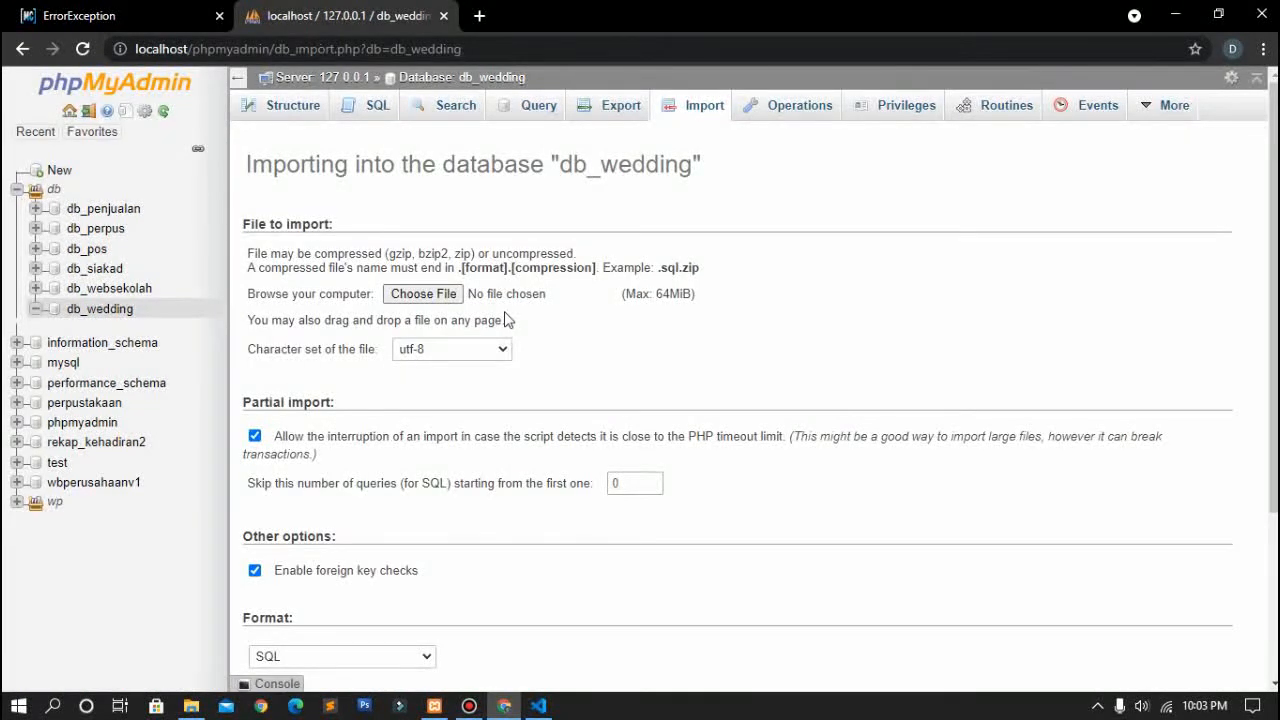
Step: Choose db_mywedding from C:\xampp\htdocs\myweddingv2\DATABASE as the import file
{"action": "left_click", "coordinate": [420, 296]}
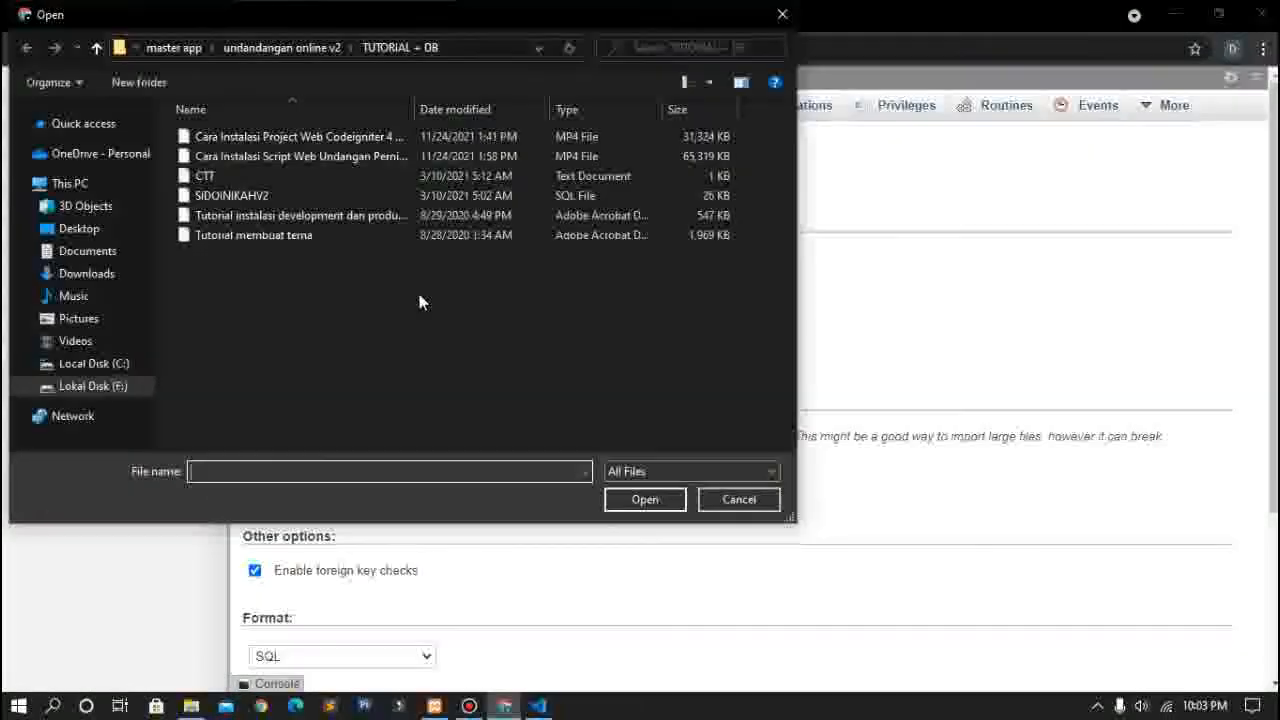
{"action": "left_click", "coordinate": [122, 388]}
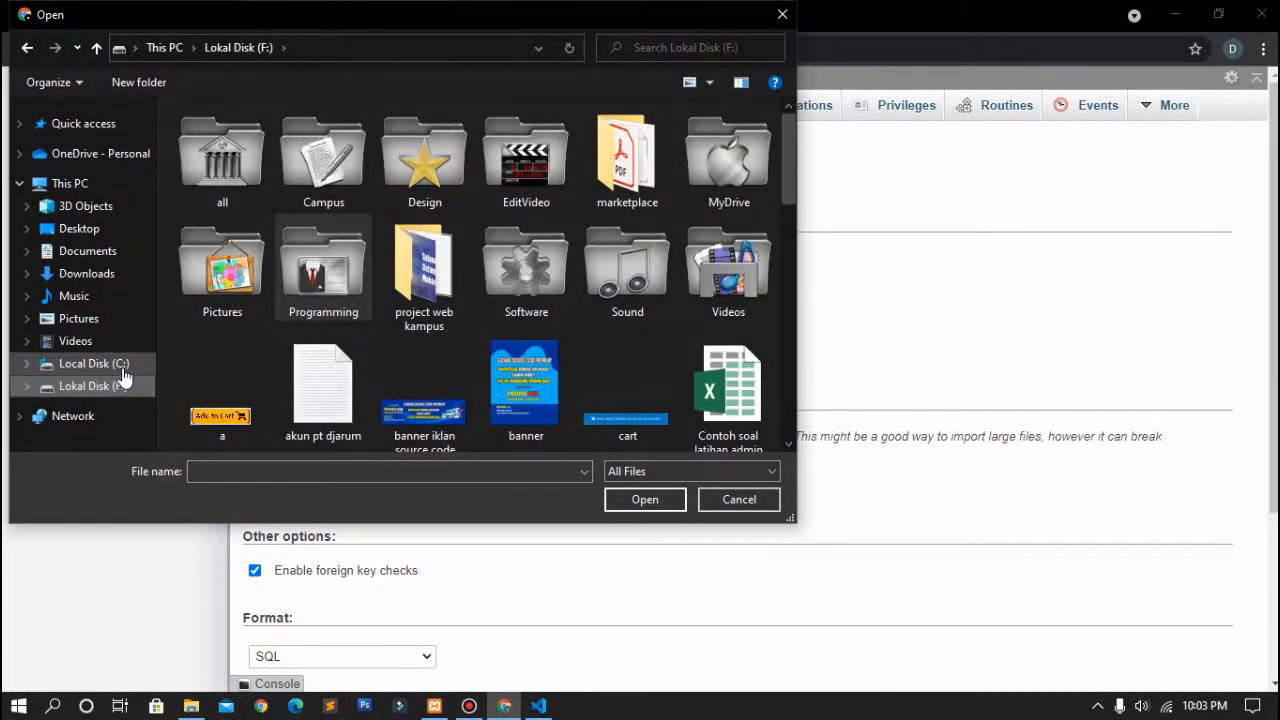
{"action": "left_click", "coordinate": [122, 374]}
{"action": "double_click", "coordinate": [238, 317]}
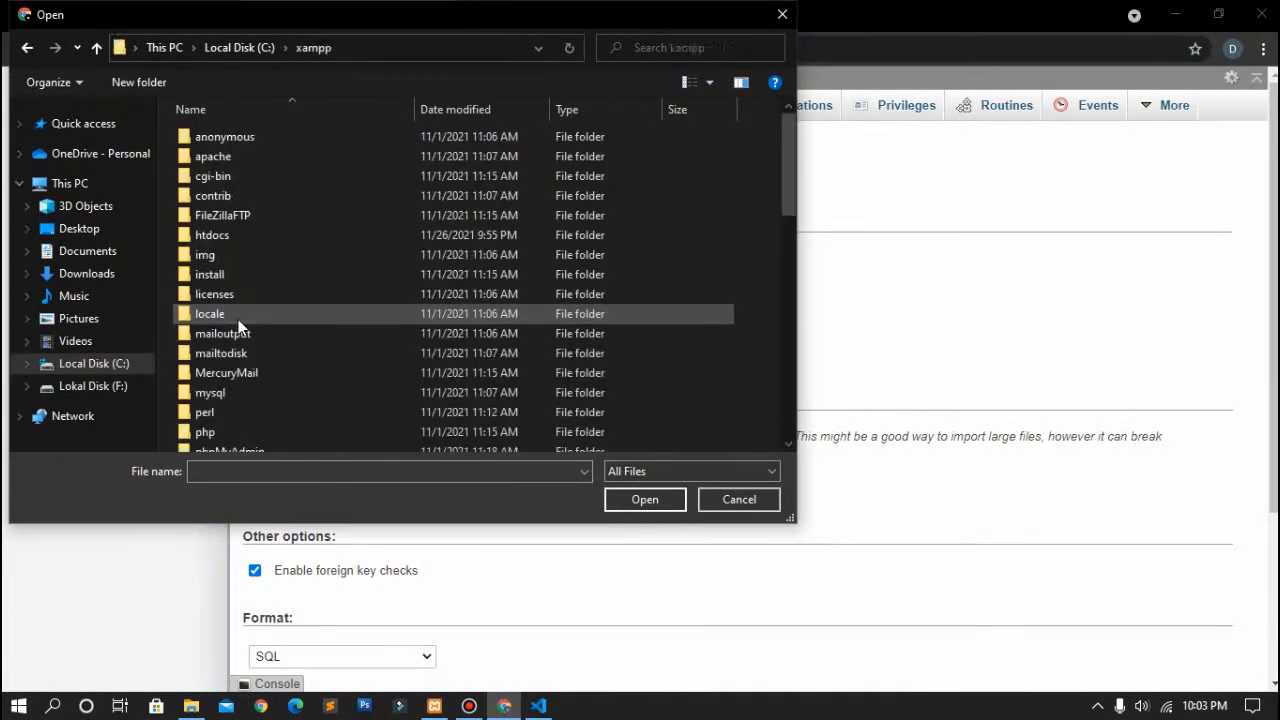
{"action": "double_click", "coordinate": [294, 242]}
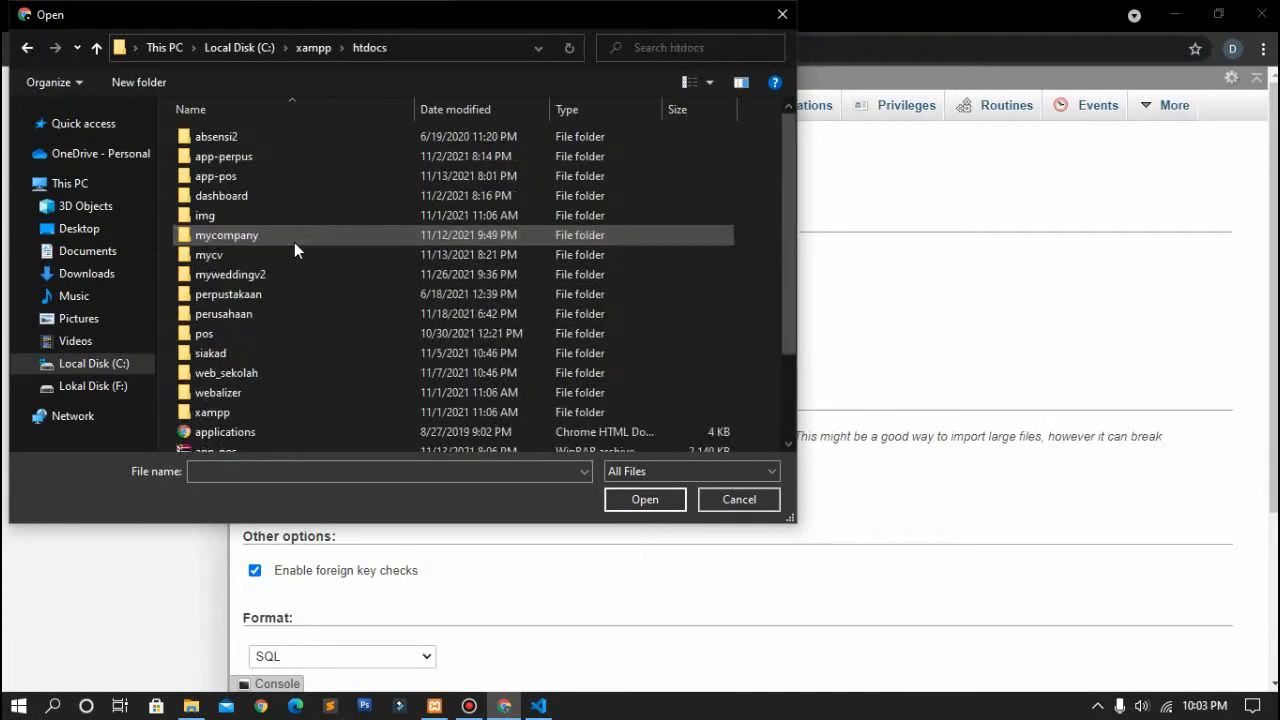
{"action": "double_click", "coordinate": [292, 274]}
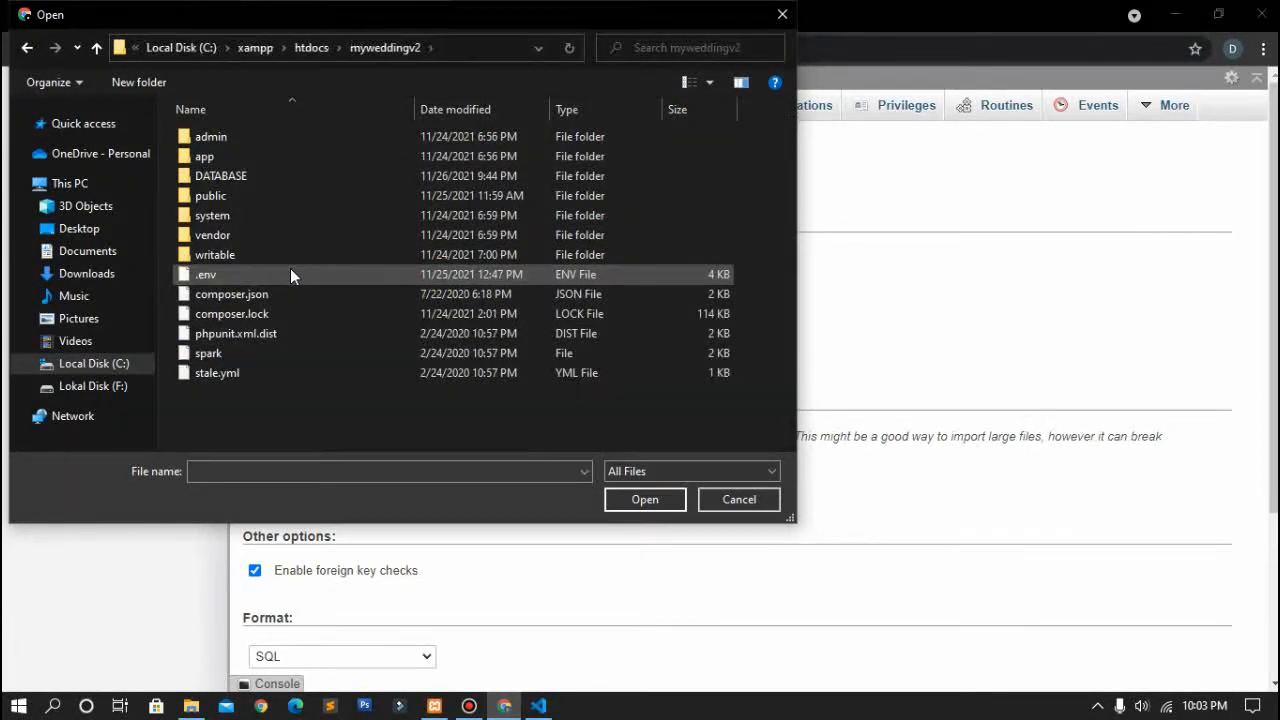
{"action": "double_click", "coordinate": [298, 173]}
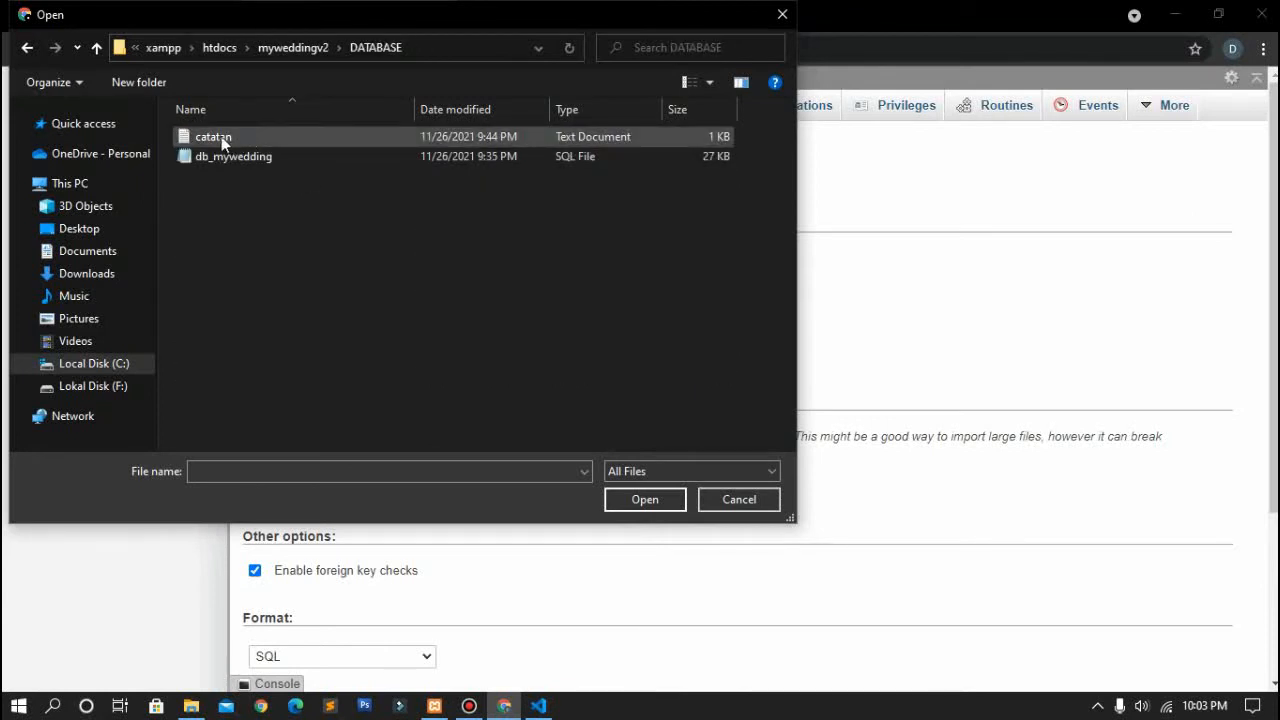
{"action": "left_click", "coordinate": [206, 158]}
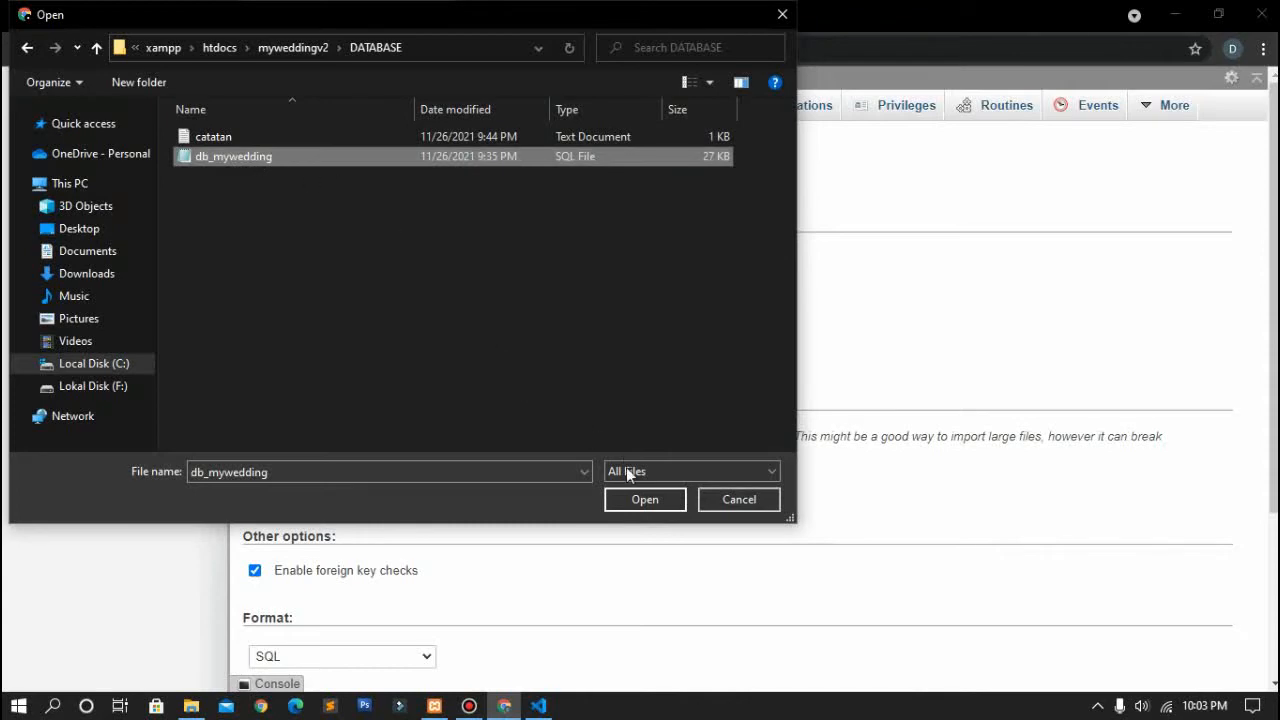
{"action": "left_click", "coordinate": [640, 499]}
Step: Run the import into db_wedding and return to the site's error tab
{"action": "scroll", "coordinate": [629, 505], "scroll_direction": "down", "scroll_amount": 3}
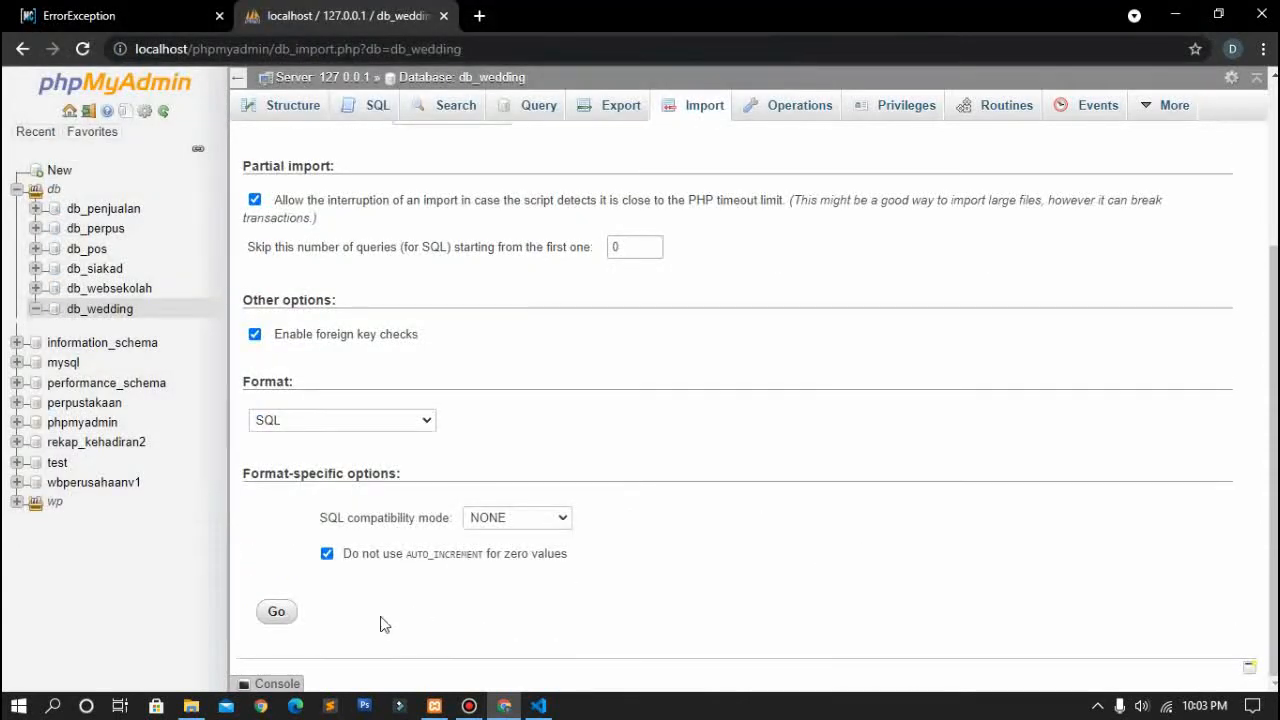
{"action": "left_click", "coordinate": [270, 612]}
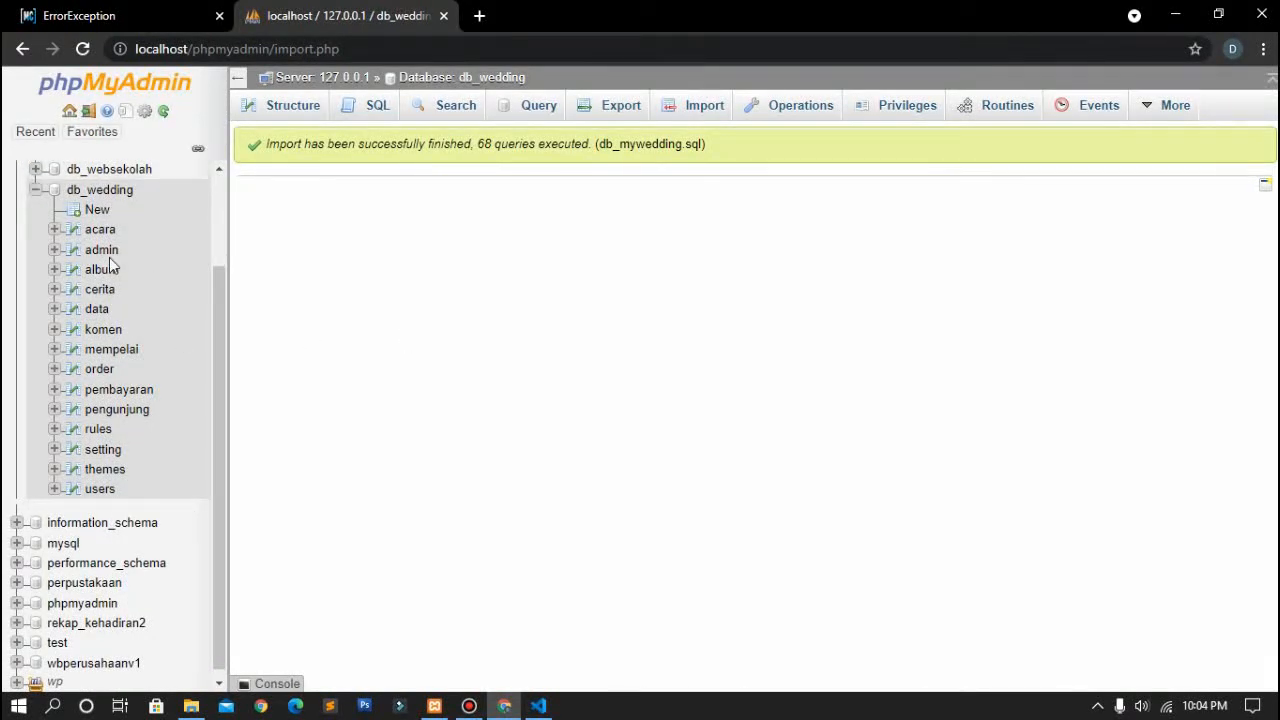
{"action": "left_click", "coordinate": [89, 10]}
Step: Reload the wedding site, which still shows the ErrorException, and clear Chrome's address bar
{"action": "left_click", "coordinate": [83, 49]}
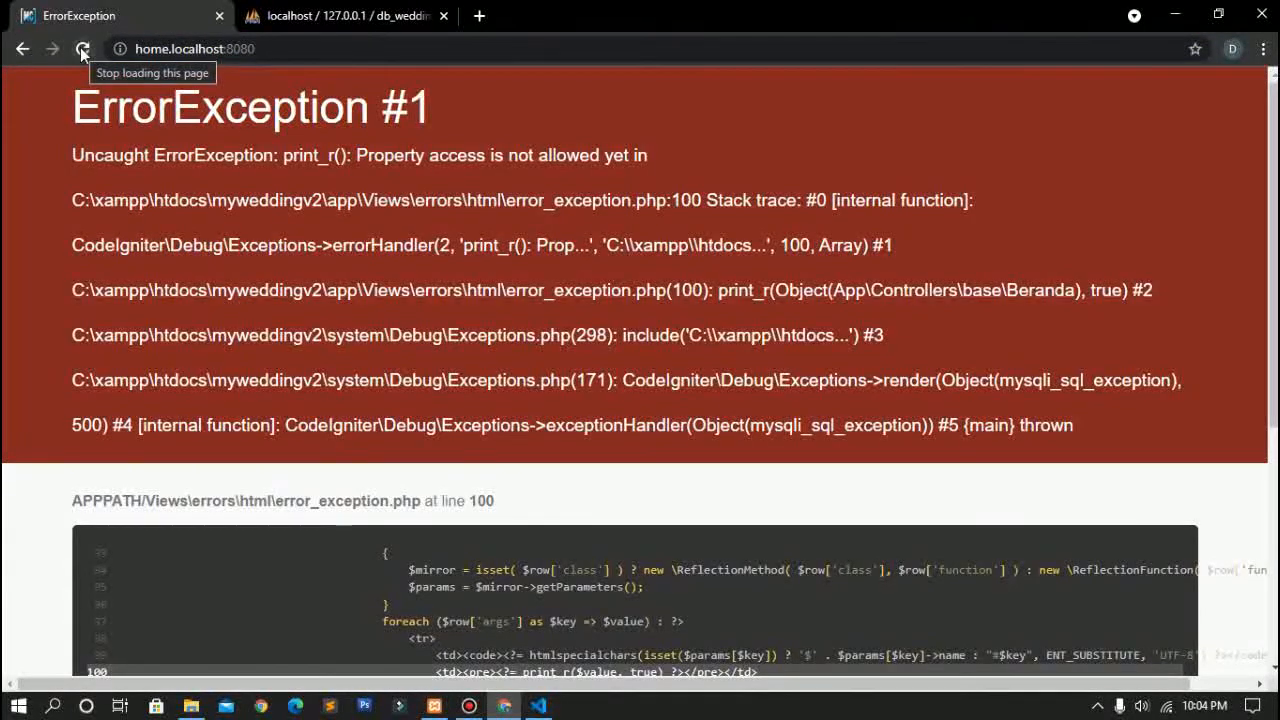
{"action": "left_click", "coordinate": [83, 51]}
{"action": "left_click", "coordinate": [297, 39]}
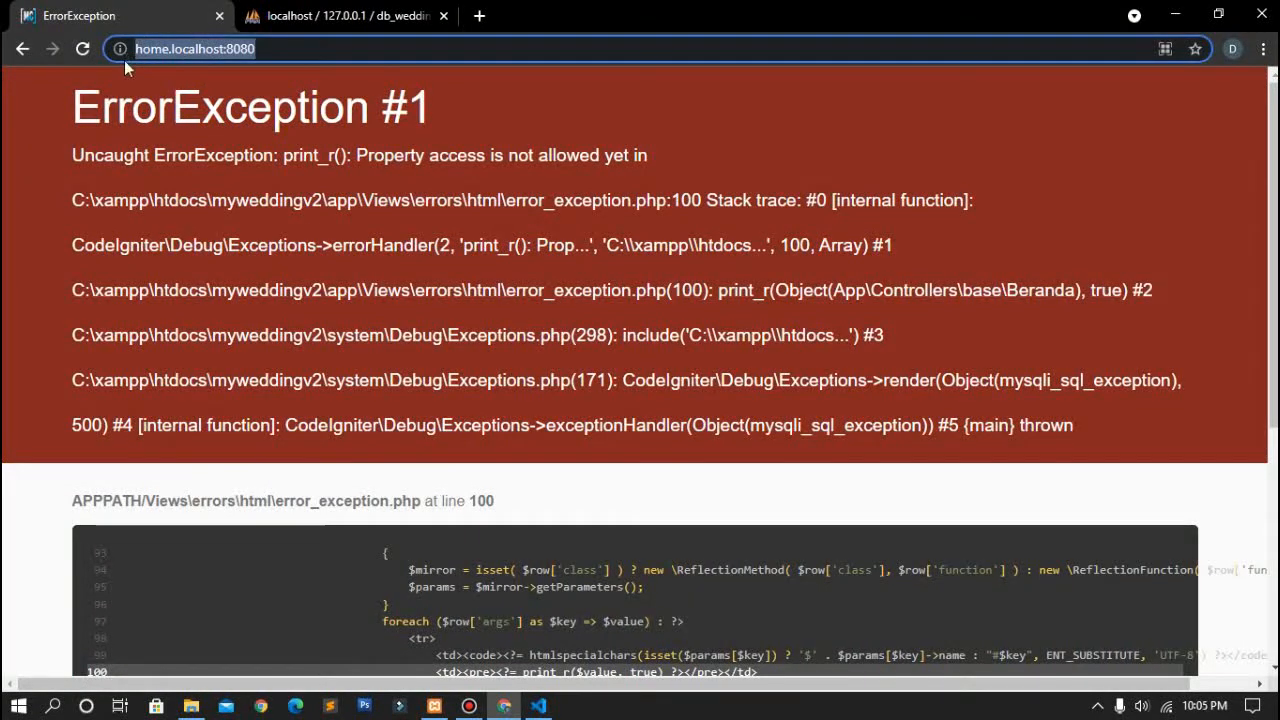
{"action": "key", "text": "BackSpace"}
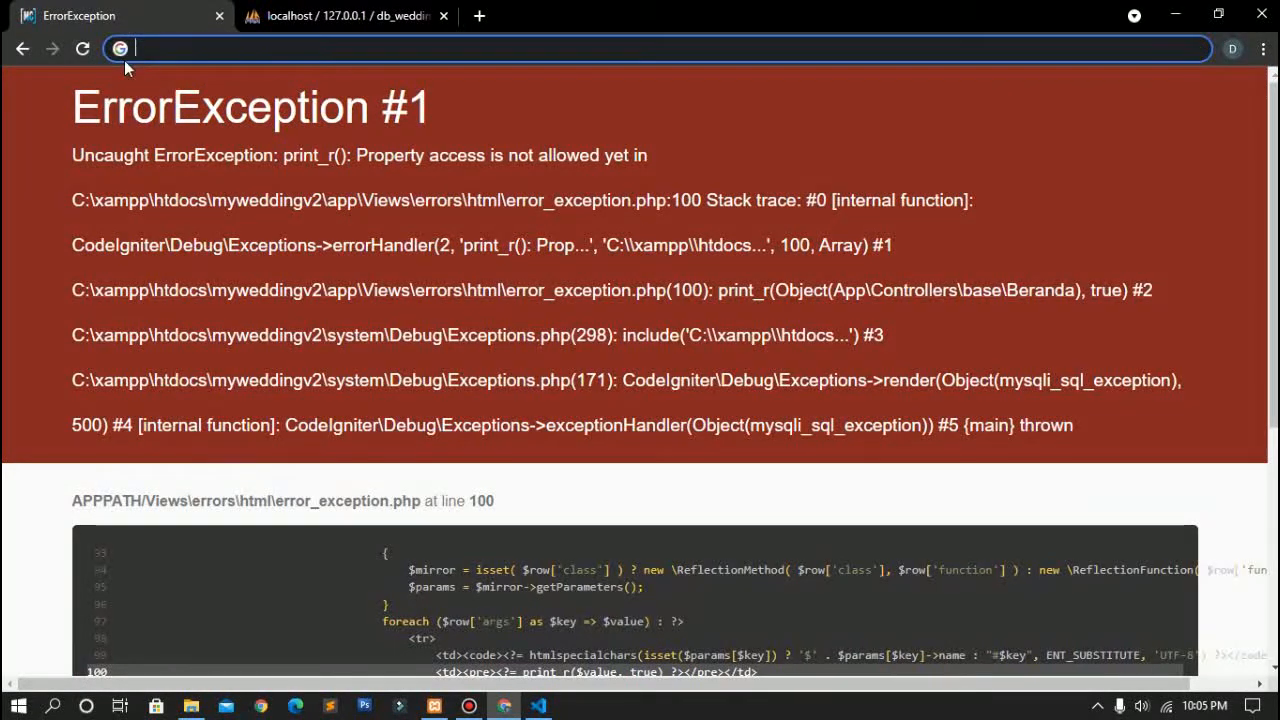
{"action": "left_click", "coordinate": [538, 705]}
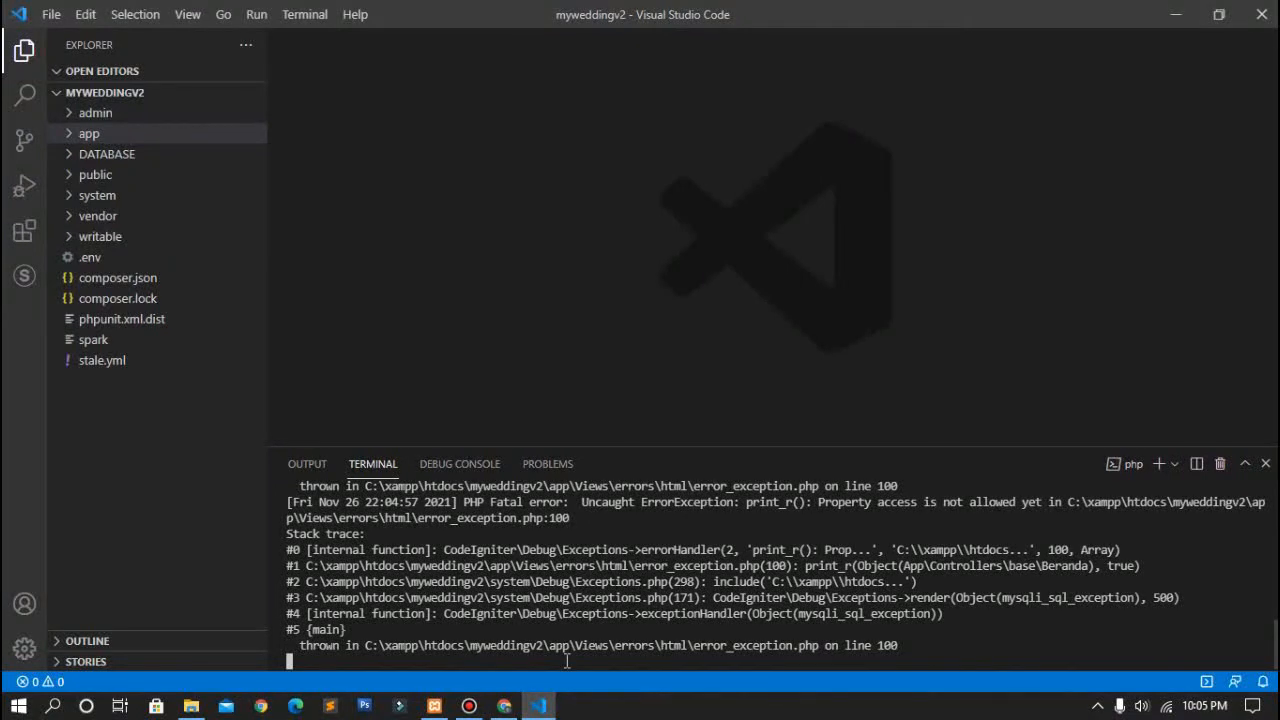
Step: Stop and restart the CodeIgniter server with php spark serve on localhost:8080
{"action": "key", "text": "ctrl+c"}
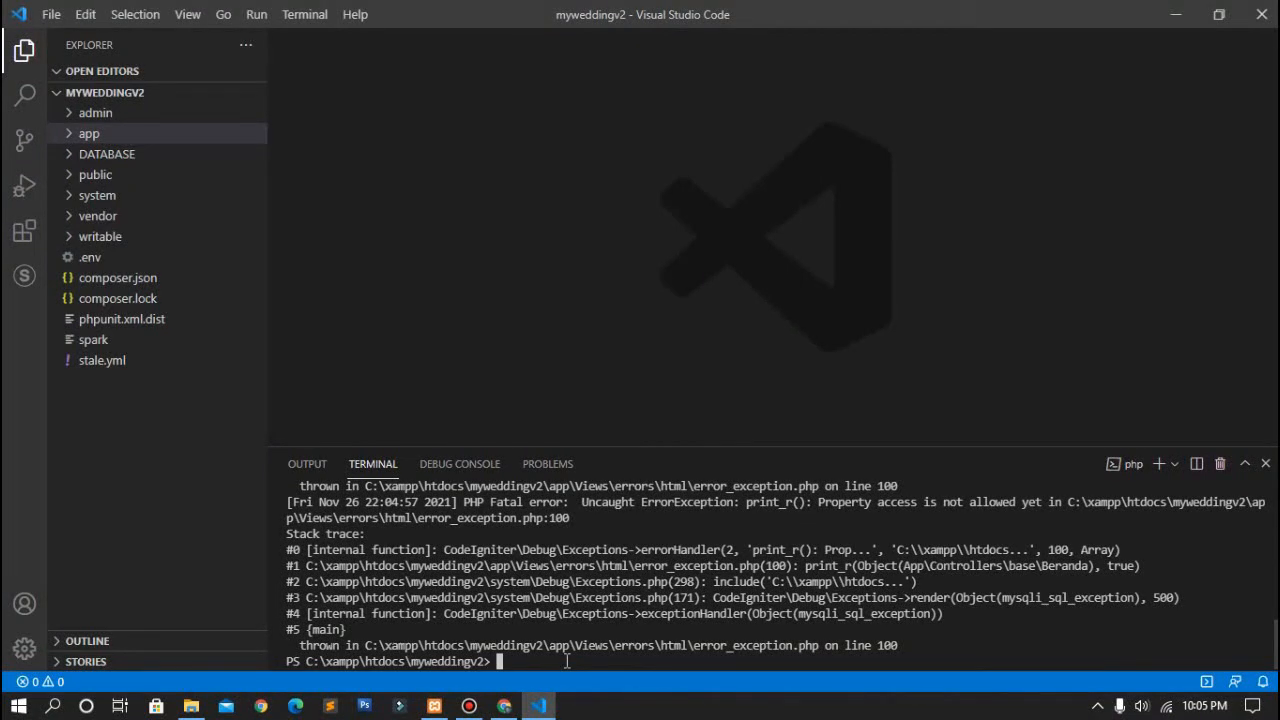
{"action": "type", "text": "php spark serve"}
{"action": "key", "text": "Return"}
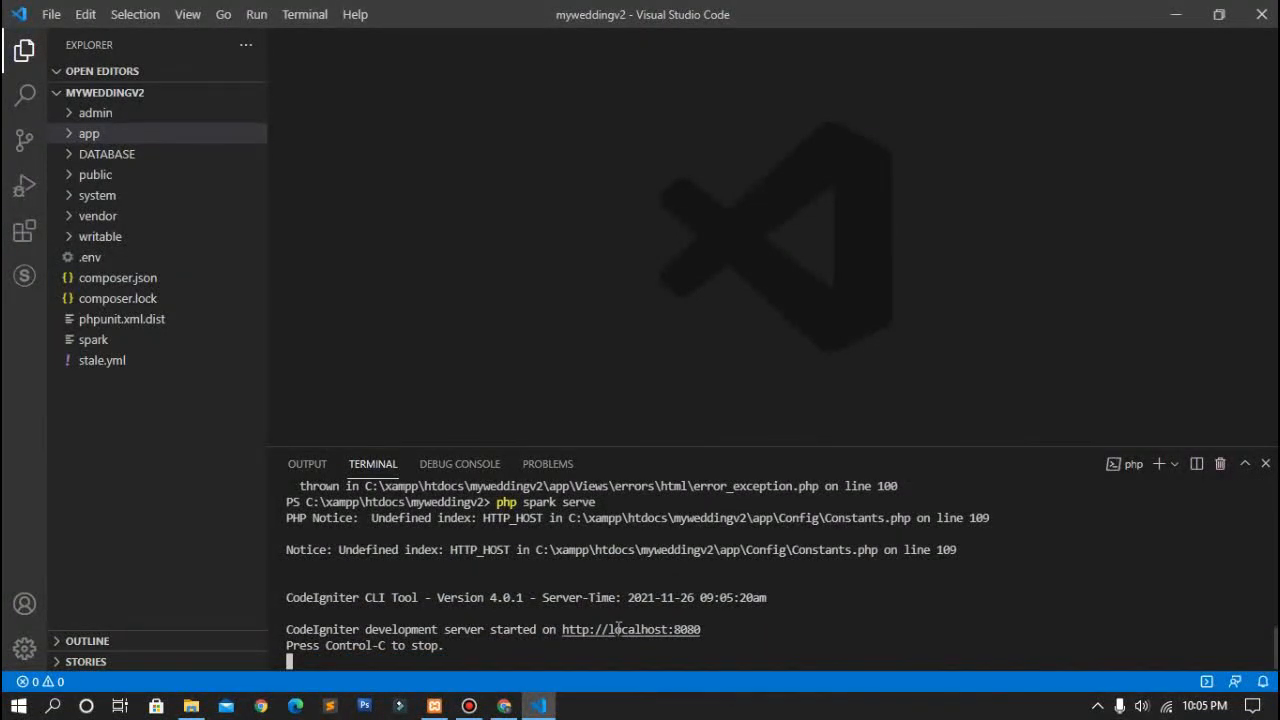
{"action": "left_click", "coordinate": [504, 705]}
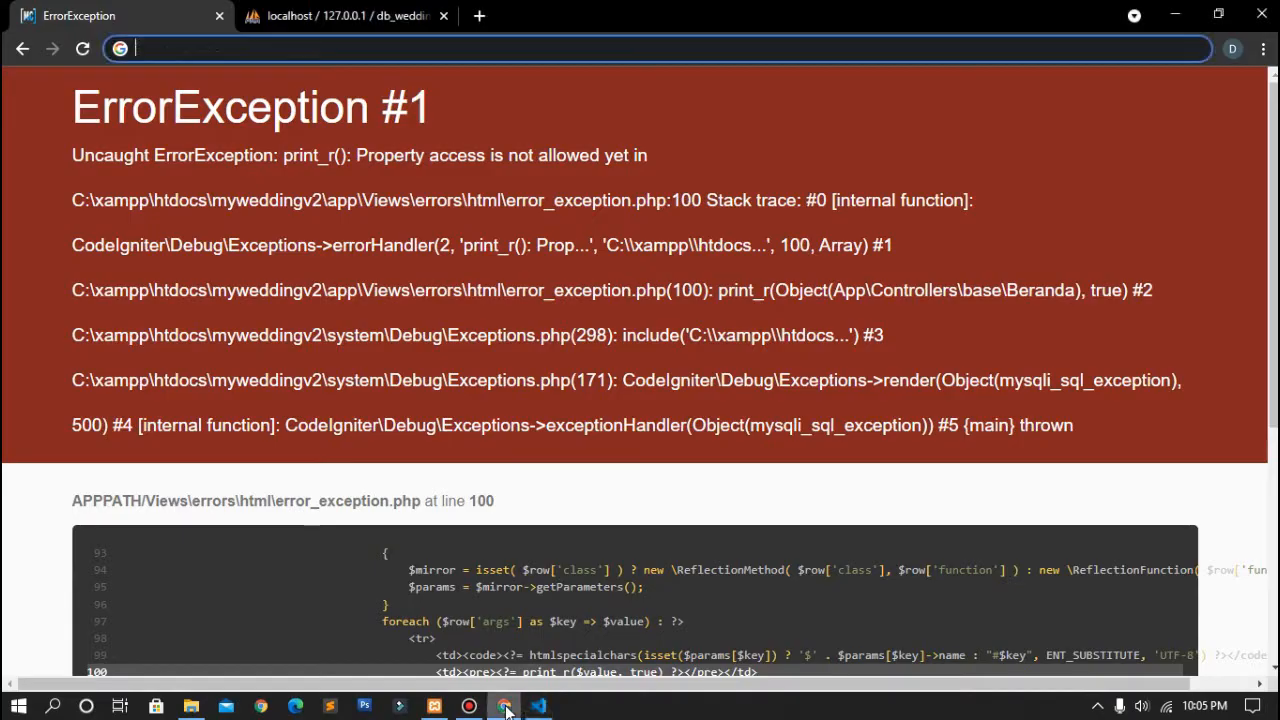
Step: Load home.localhost:8080 in a fresh tab and check the ErrorException it still throws
{"action": "left_click", "coordinate": [217, 16]}
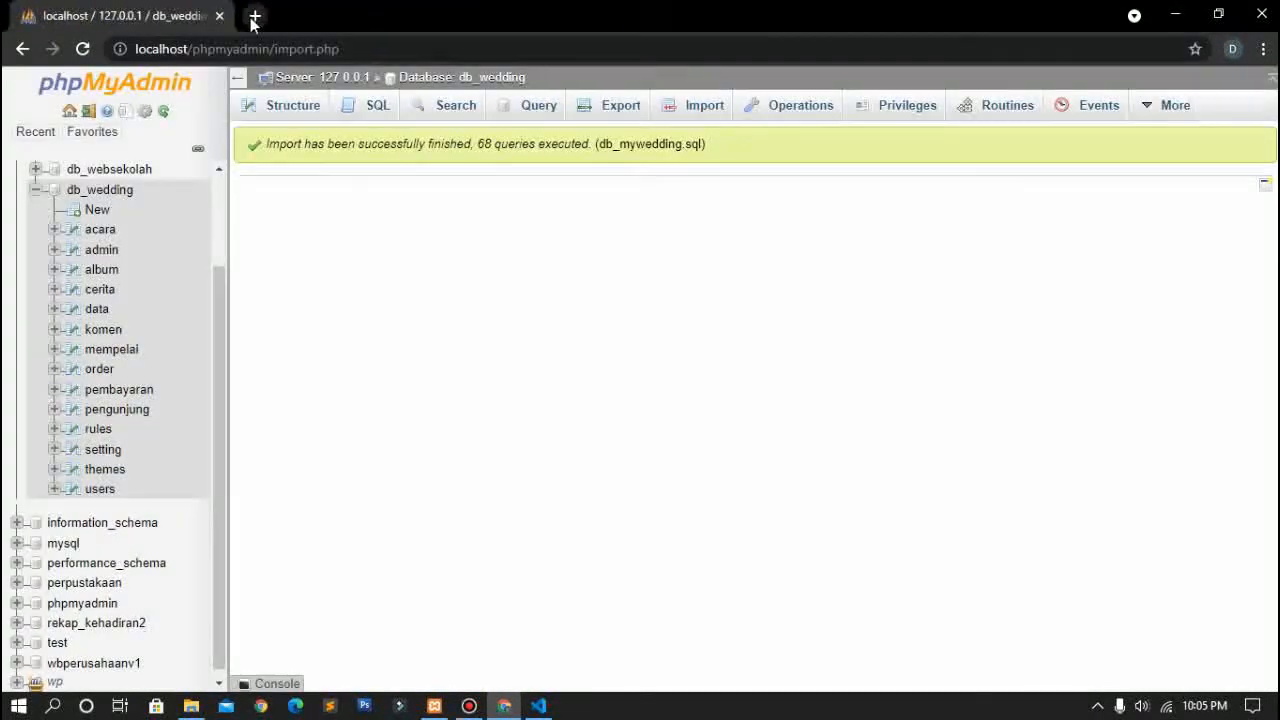
{"action": "left_click", "coordinate": [255, 16]}
{"action": "type", "text": "hom"}
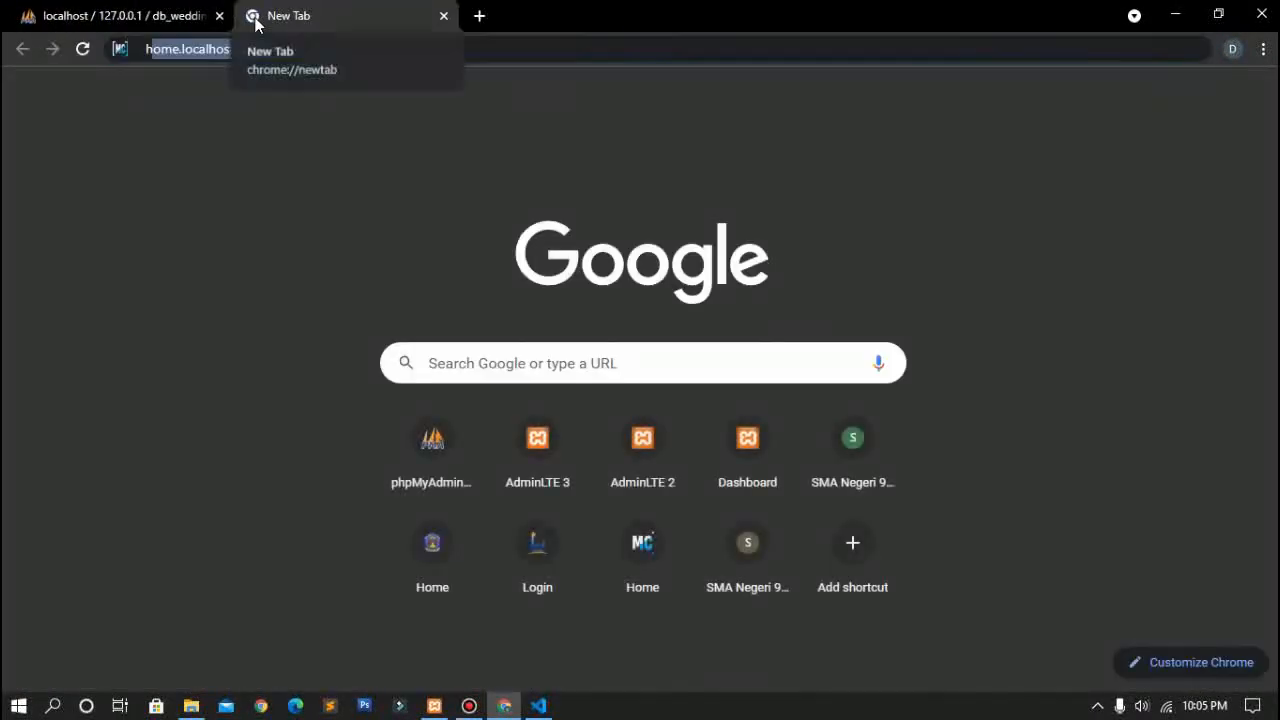
{"action": "type", "text": "e.l"}
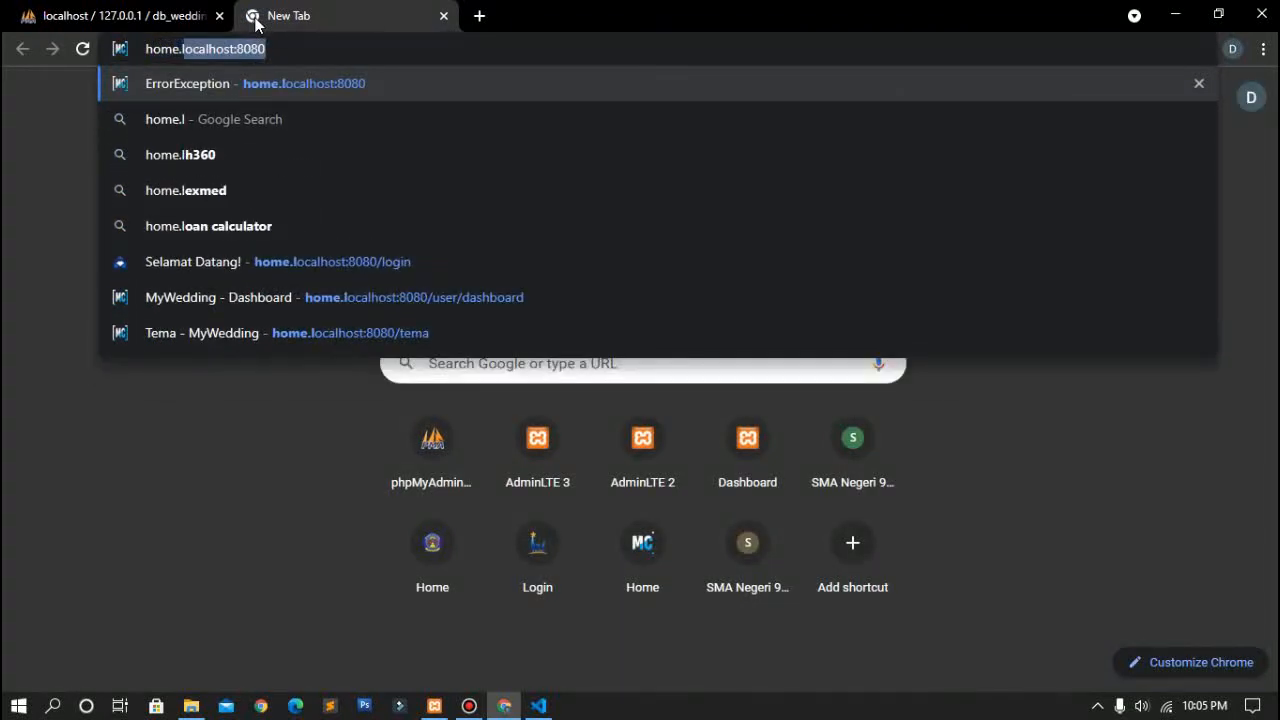
{"action": "type", "text": "oca"}
{"action": "key", "text": "BackSpace"}
{"action": "key", "text": "BackSpace"}
{"action": "key", "text": "BackSpace"}
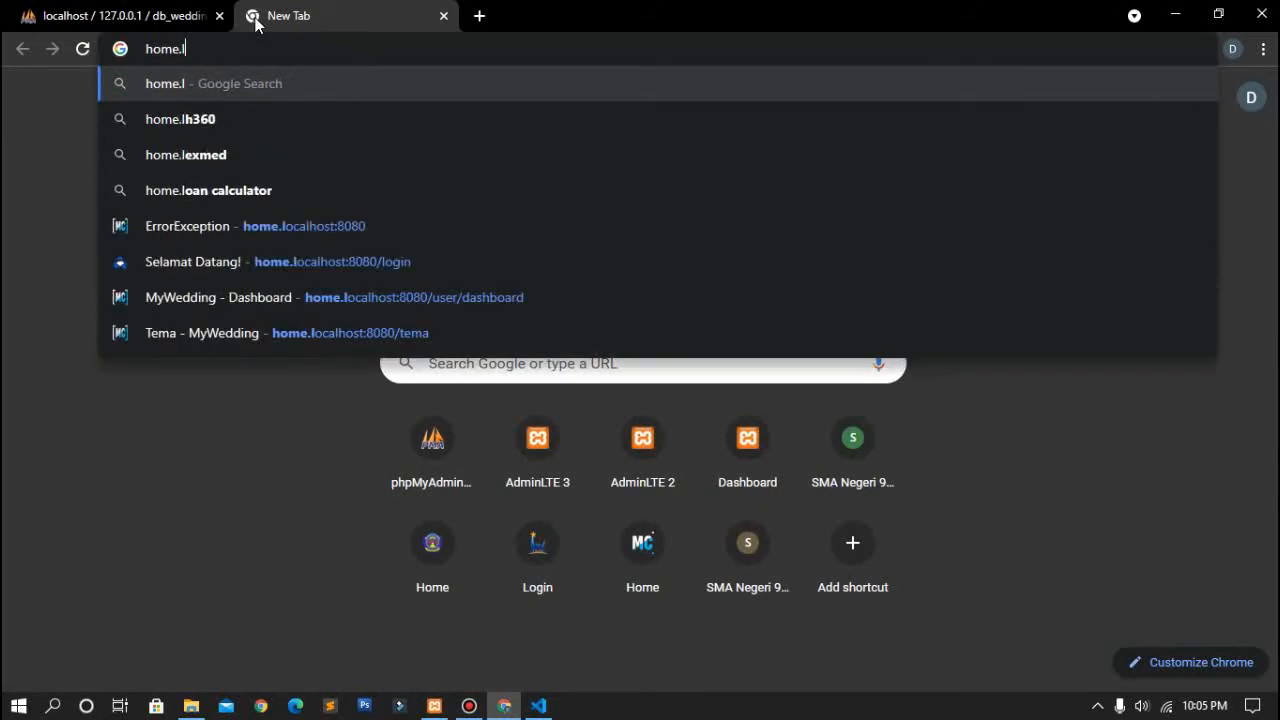
{"action": "type", "text": "ocalhost:"}
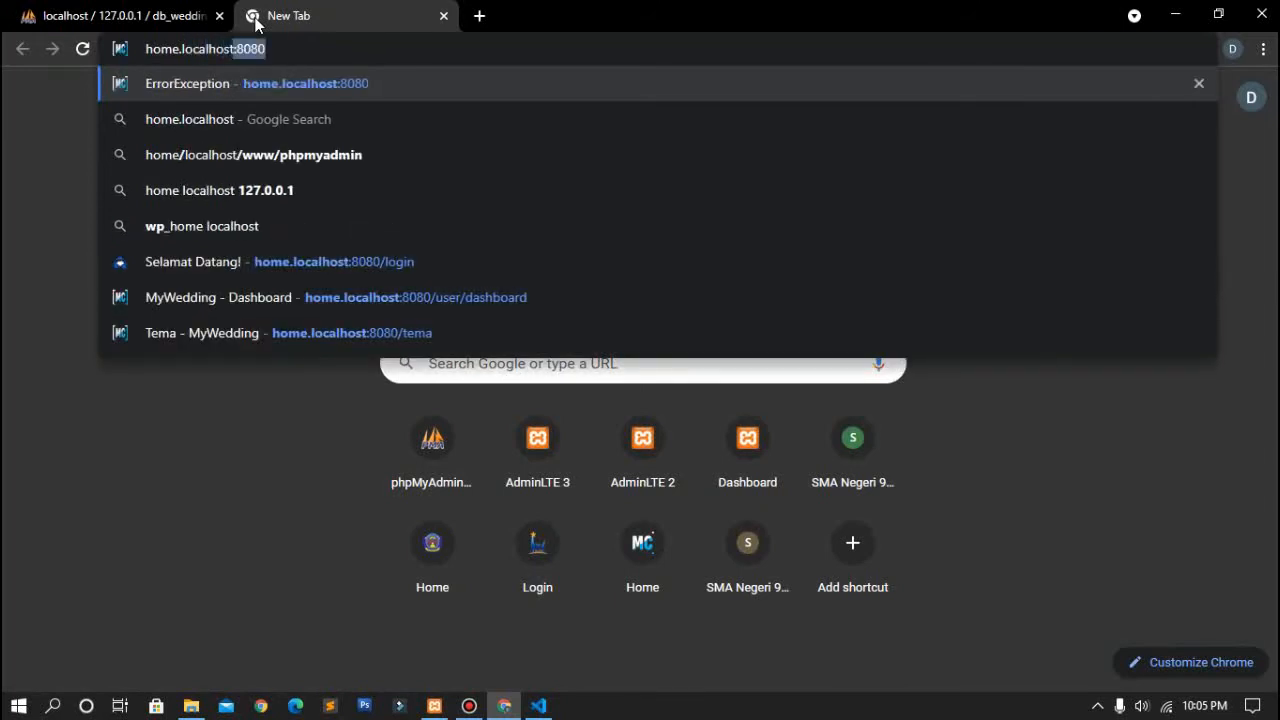
{"action": "type", "text": "8080"}
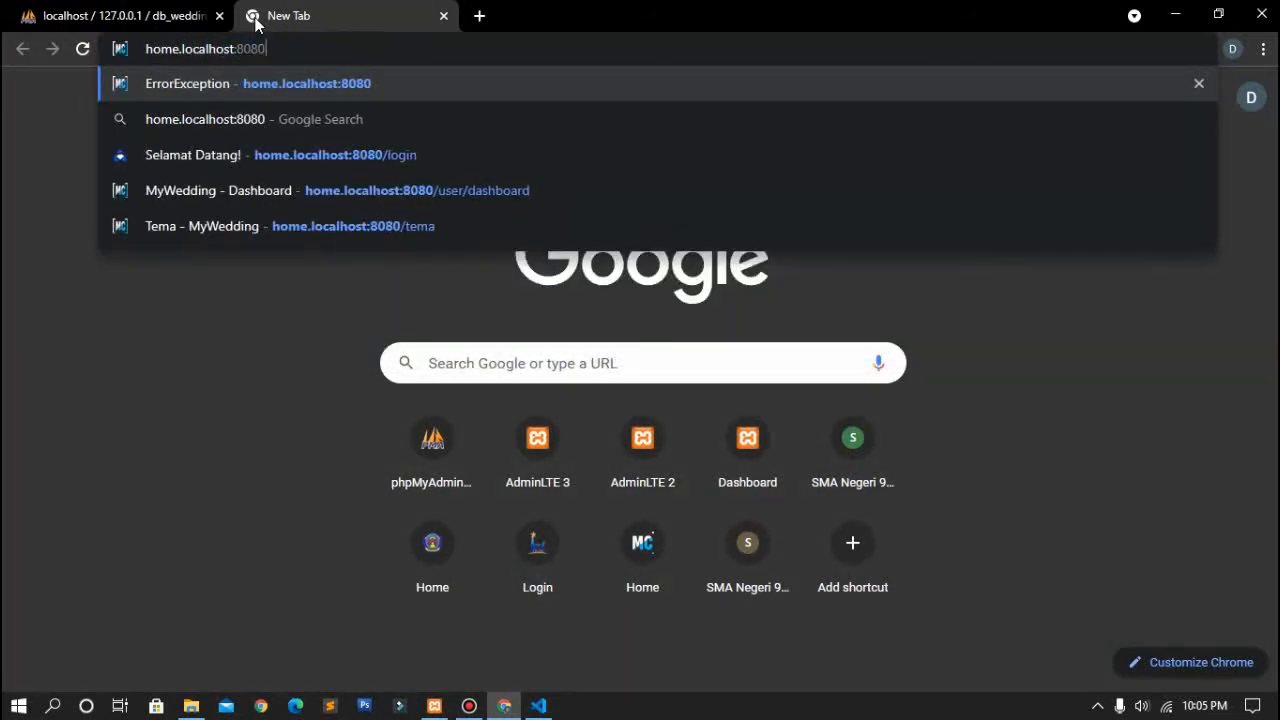
{"action": "key", "text": "Return"}
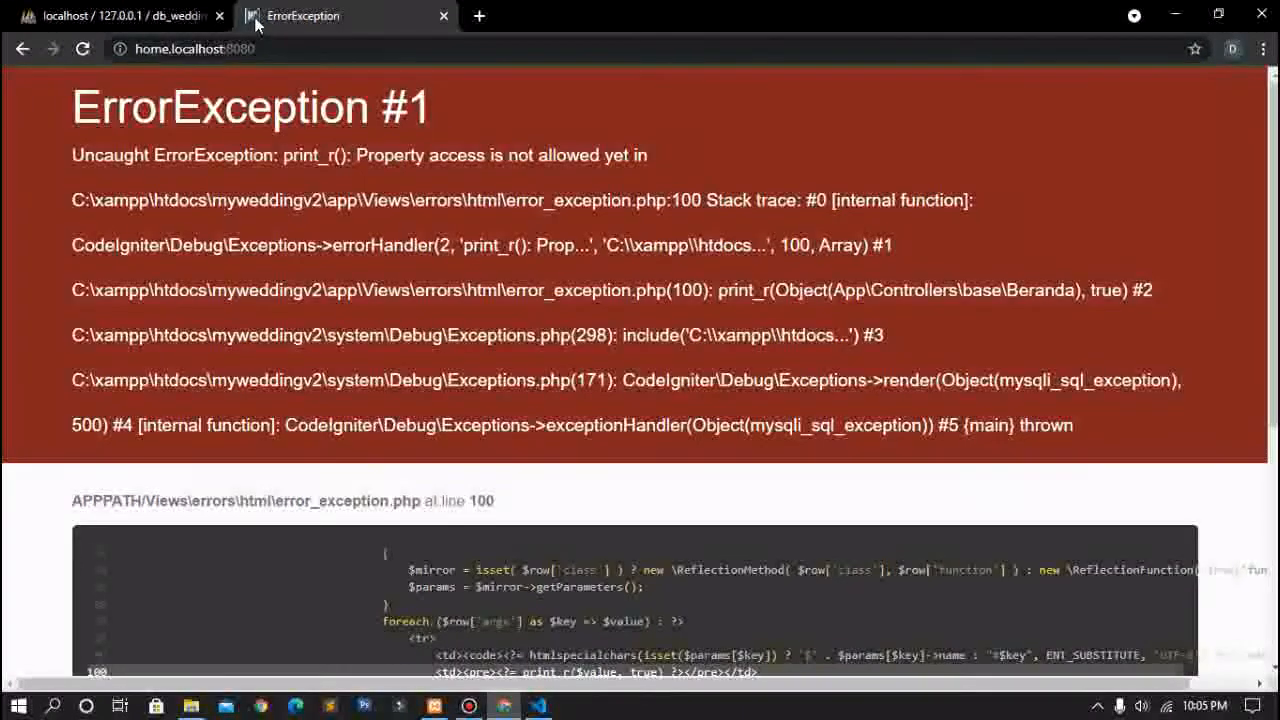
{"action": "scroll", "coordinate": [400, 425], "scroll_direction": "down", "scroll_amount": 2}
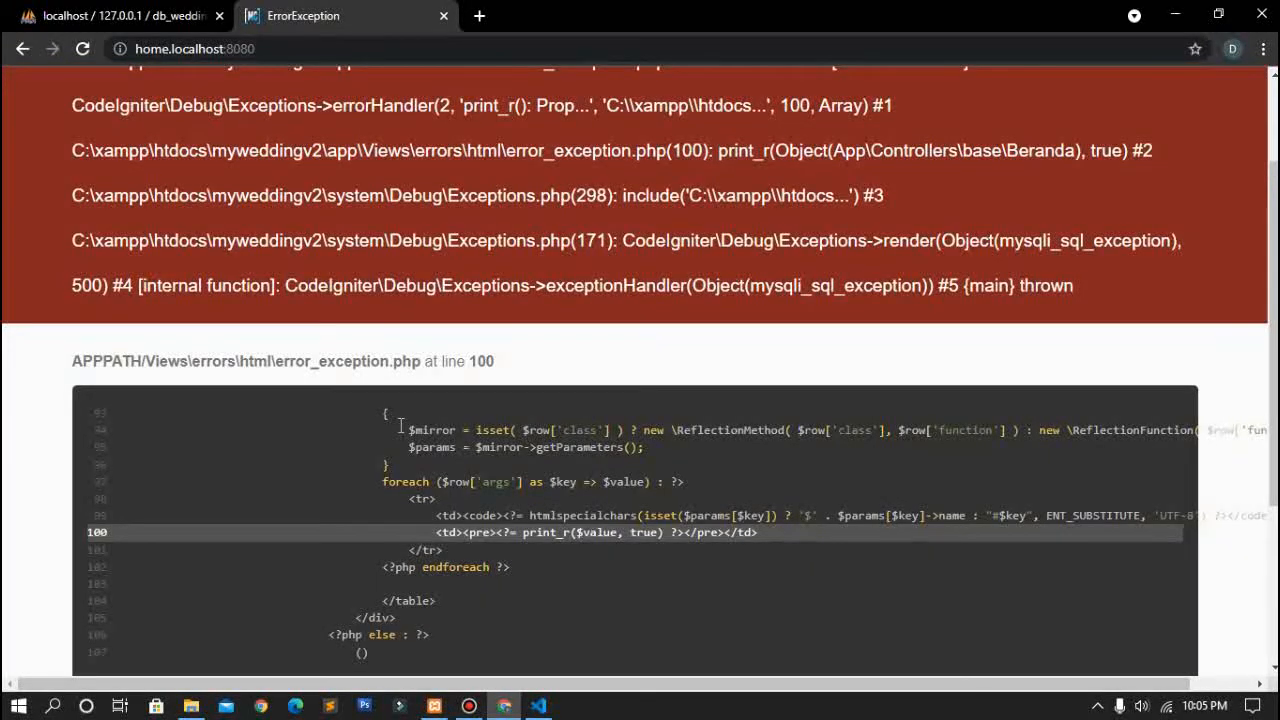
{"action": "scroll", "coordinate": [399, 425], "scroll_direction": "up", "scroll_amount": 2}
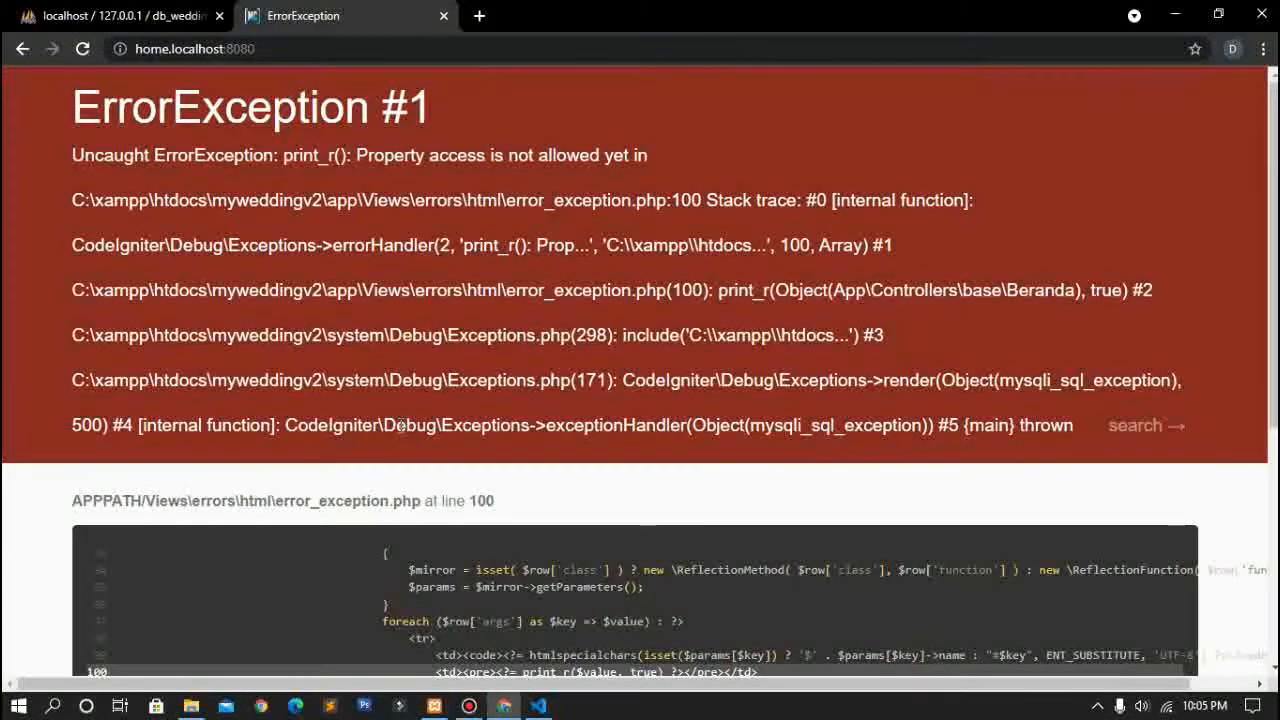
{"action": "left_click", "coordinate": [537, 706]}
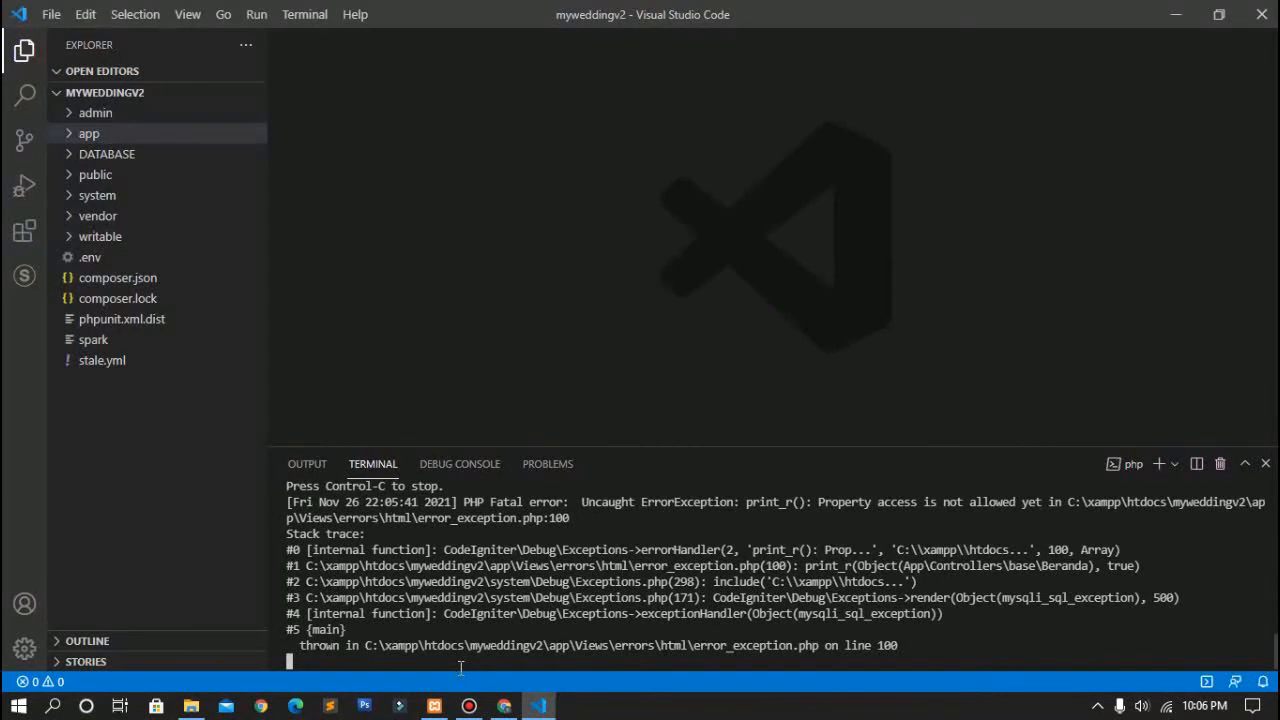
Step: Open localhost:8080 in a new tab, which also errors, then return to phpMyAdmin's import page
{"action": "left_click", "coordinate": [504, 706]}
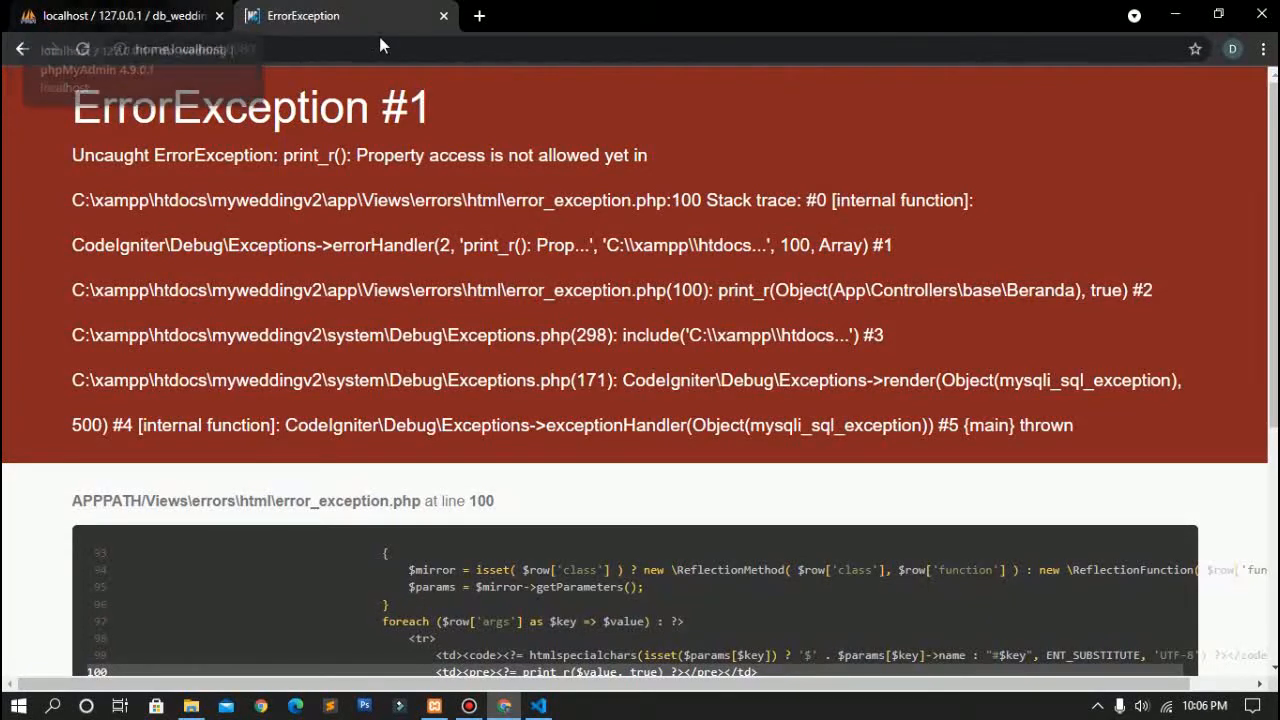
{"action": "left_click", "coordinate": [479, 17]}
{"action": "type", "text": "localhost:"}
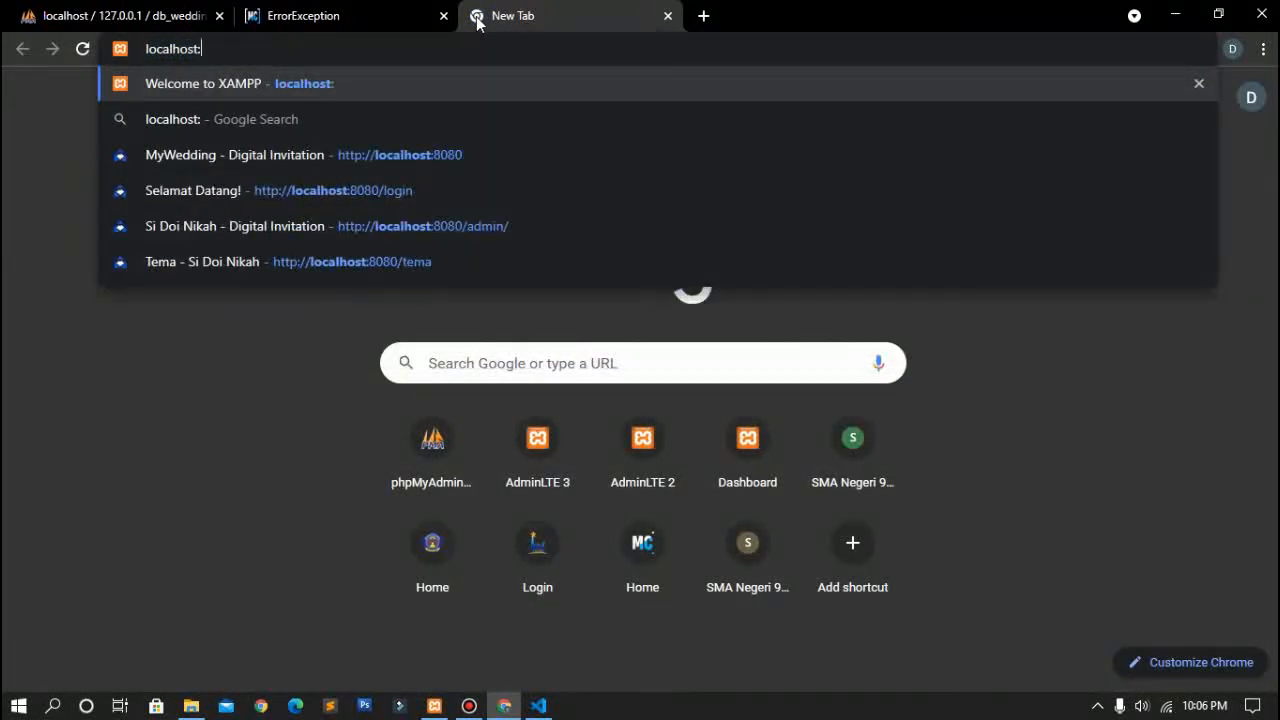
{"action": "type", "text": "8-8-"}
{"action": "key", "text": "BackSpace"}
{"action": "key", "text": "BackSpace"}
{"action": "key", "text": "BackSpace"}
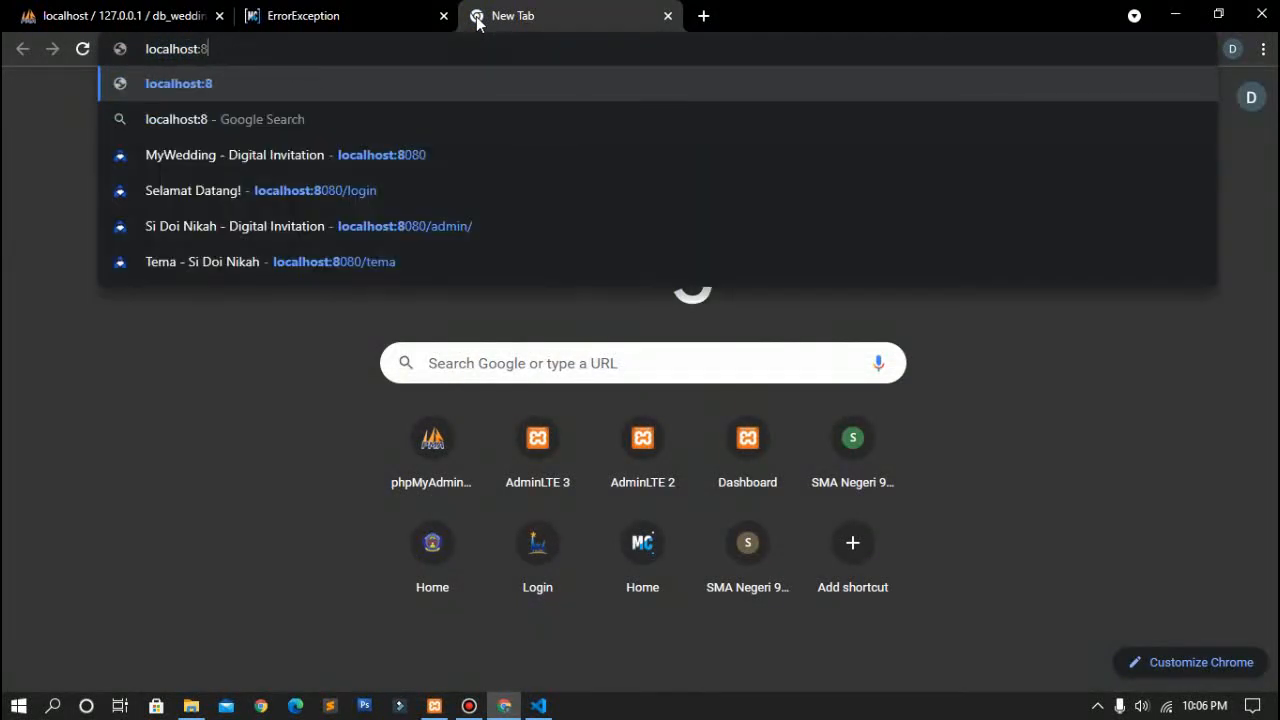
{"action": "type", "text": "080"}
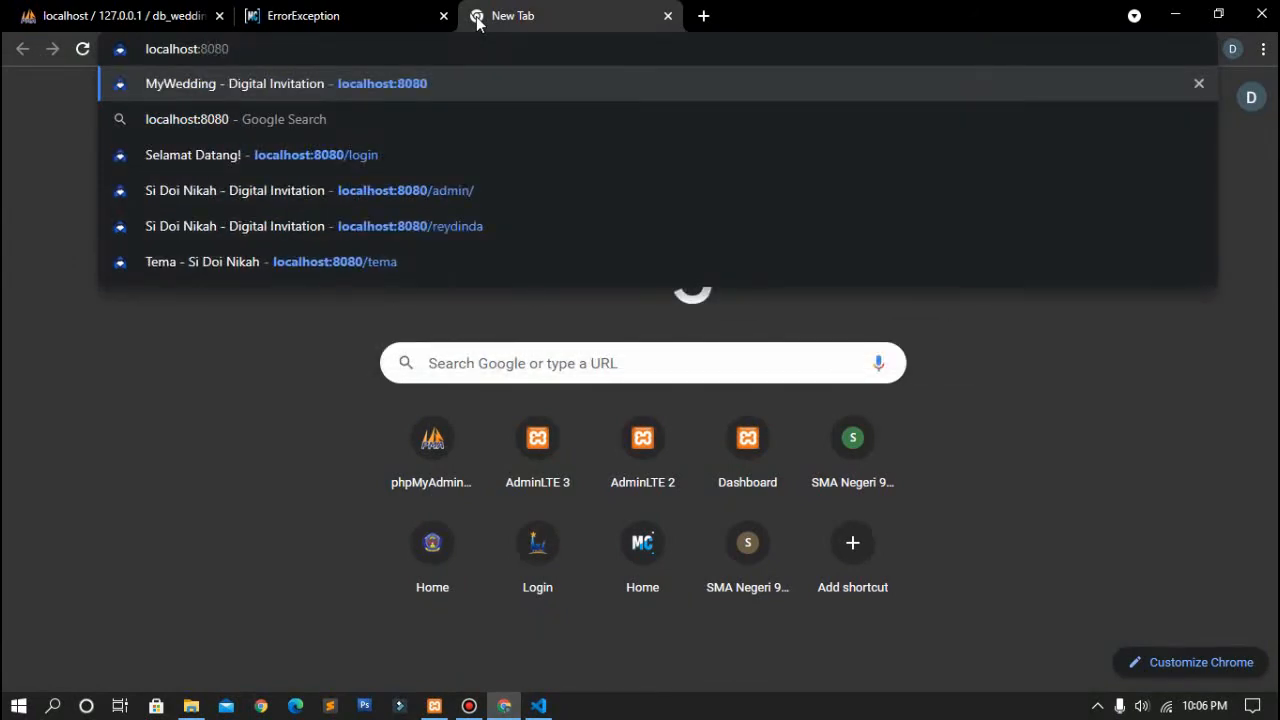
{"action": "key", "text": "Return"}
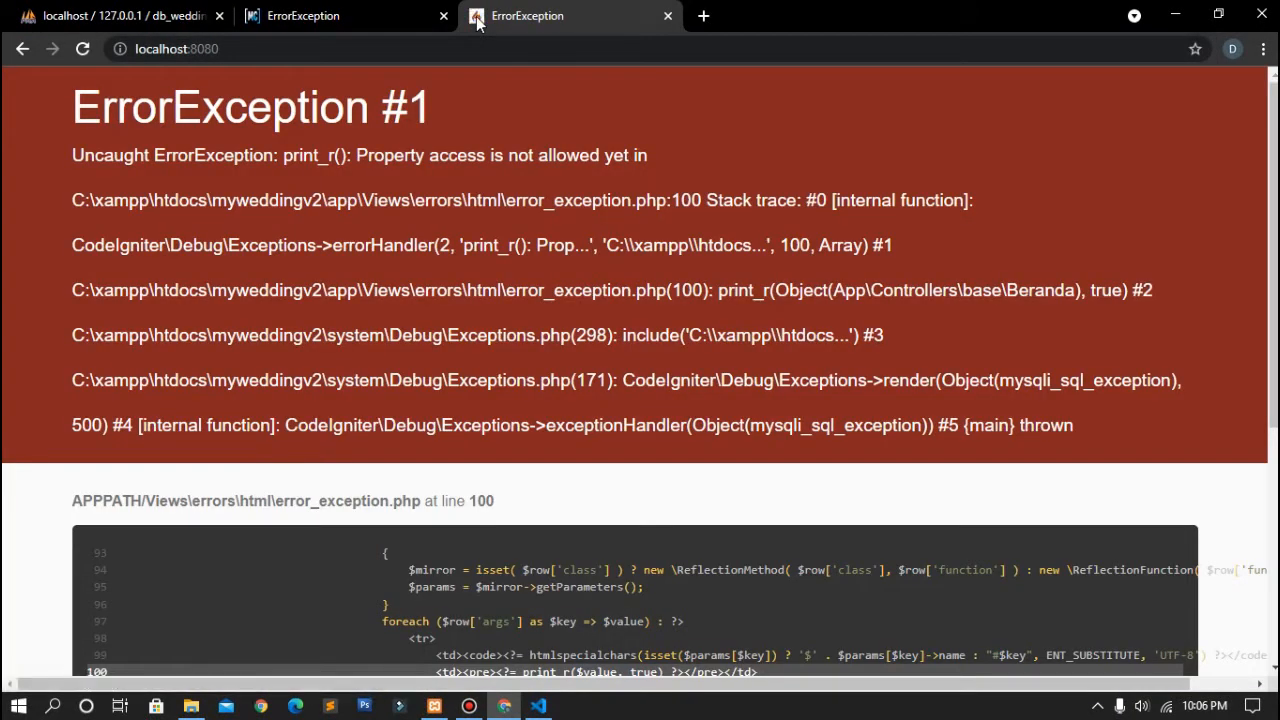
{"action": "left_click", "coordinate": [190, 15]}
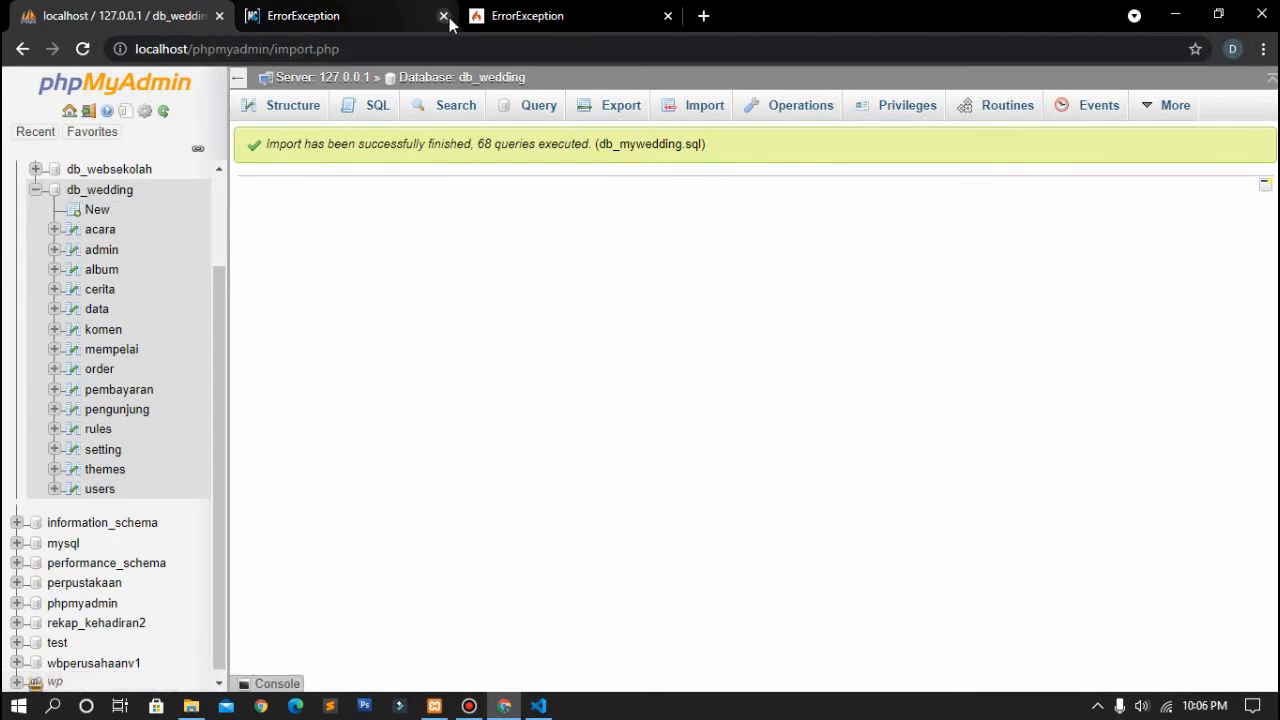
Step: Close the extra ErrorException tab and open app/Config/Database.php in VS Code
{"action": "left_click", "coordinate": [668, 16]}
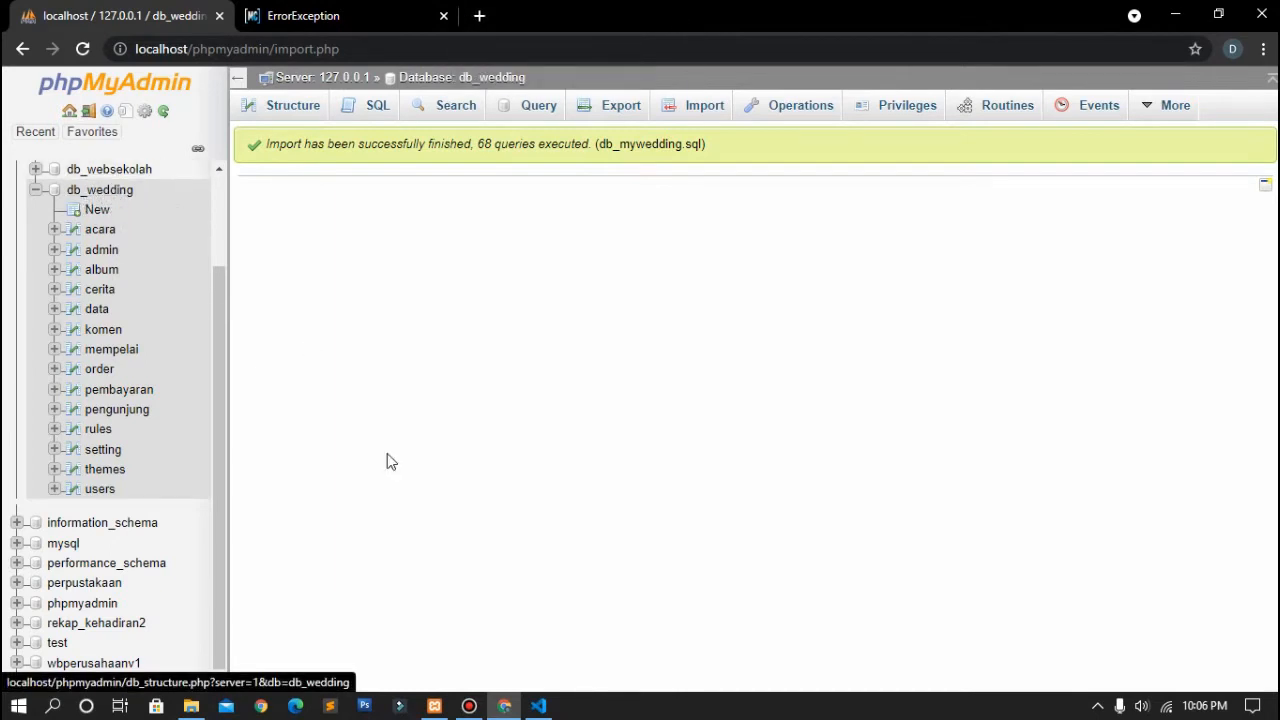
{"action": "left_click", "coordinate": [537, 706]}
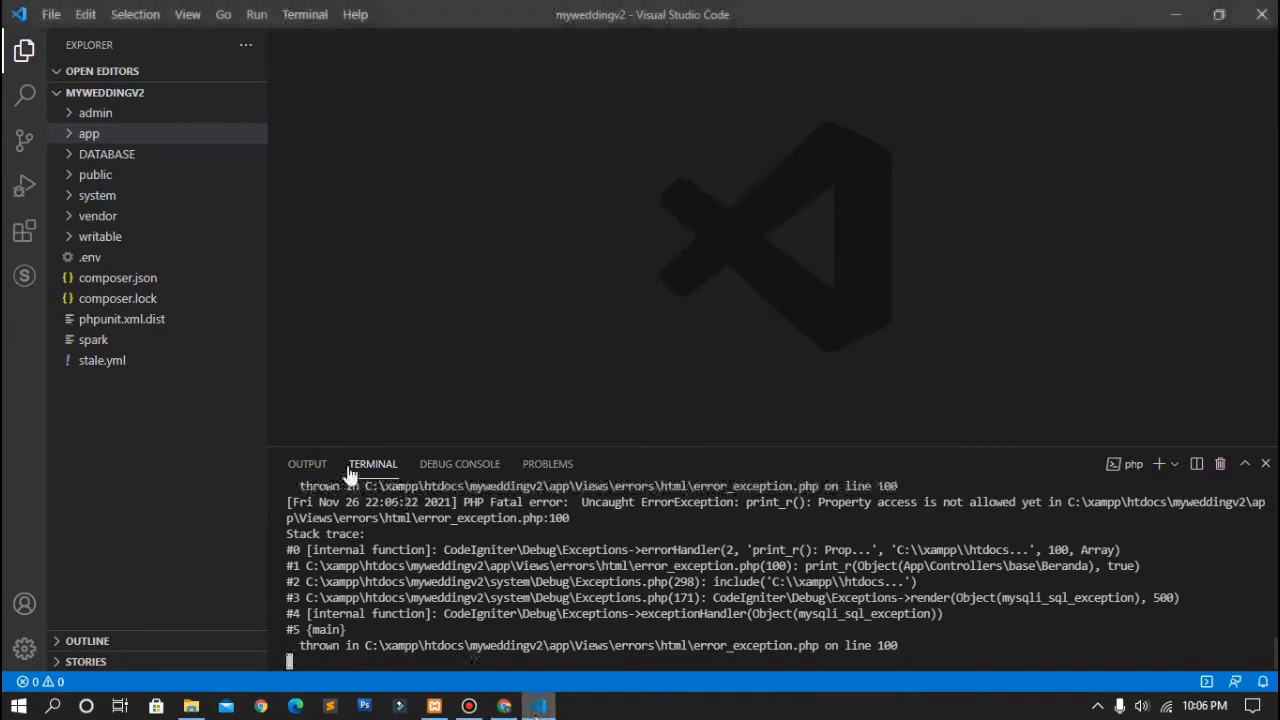
{"action": "left_click", "coordinate": [124, 136]}
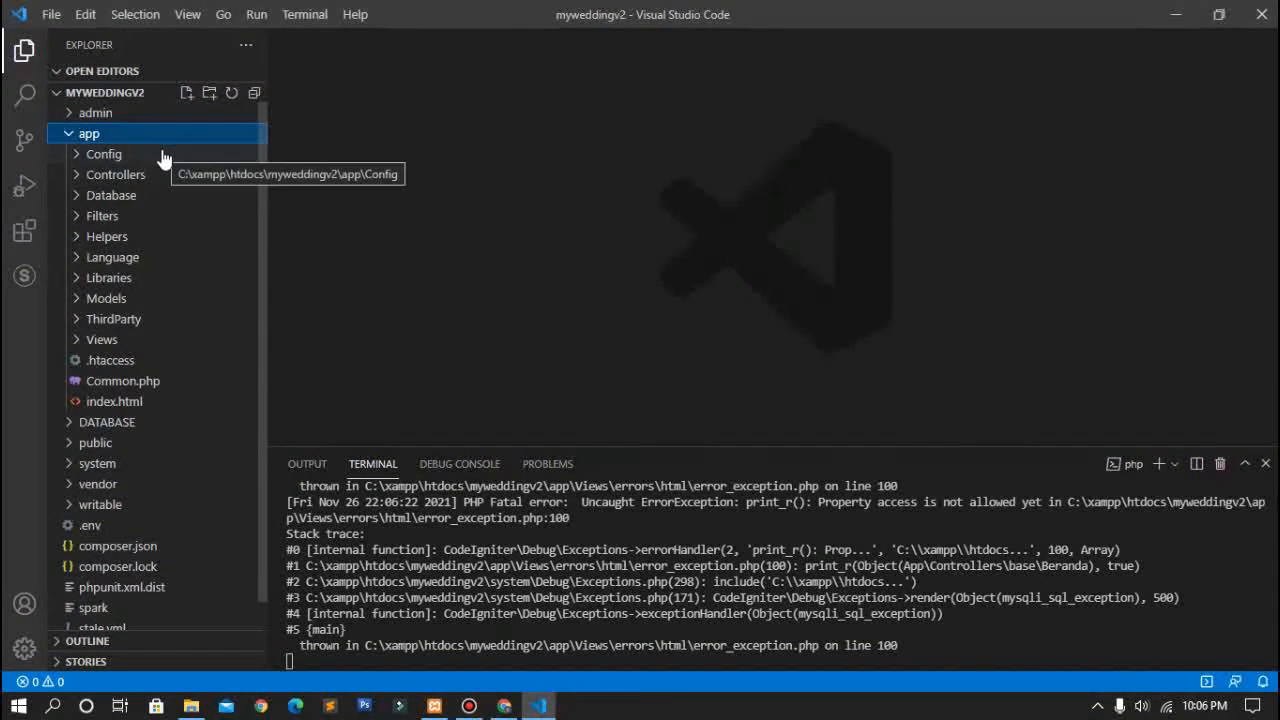
{"action": "left_click", "coordinate": [163, 156]}
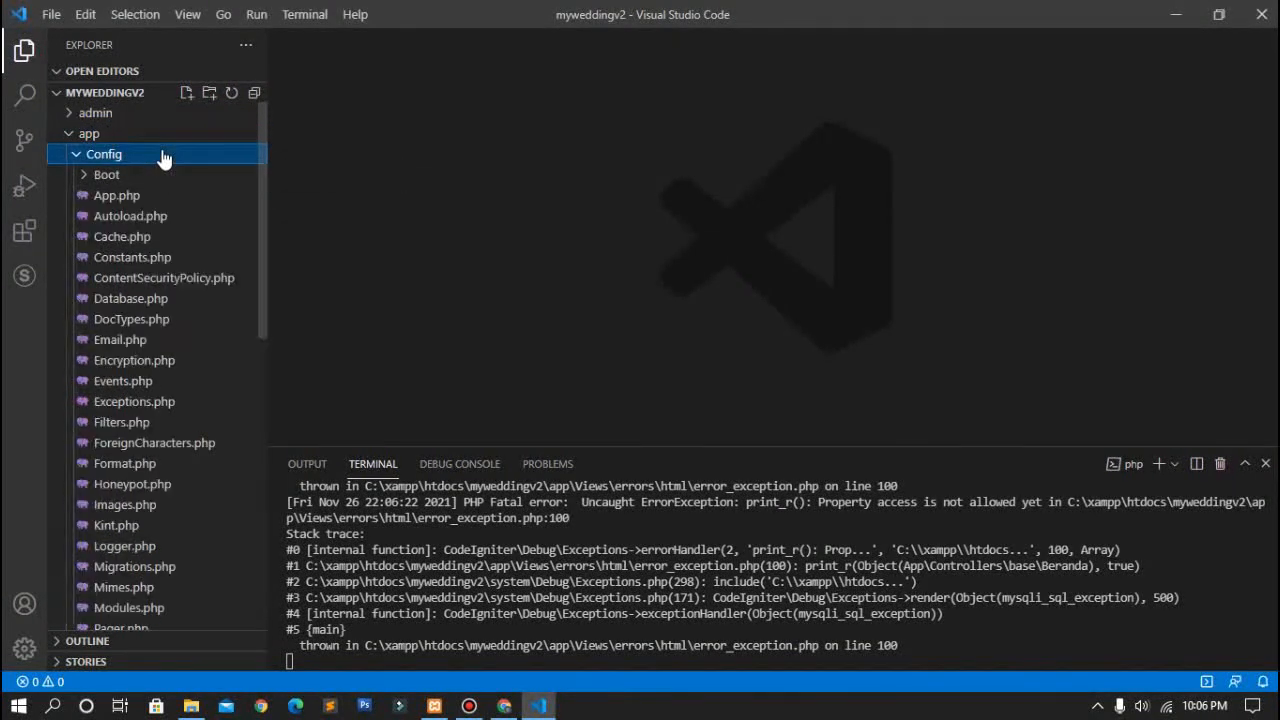
{"action": "left_click", "coordinate": [143, 300]}
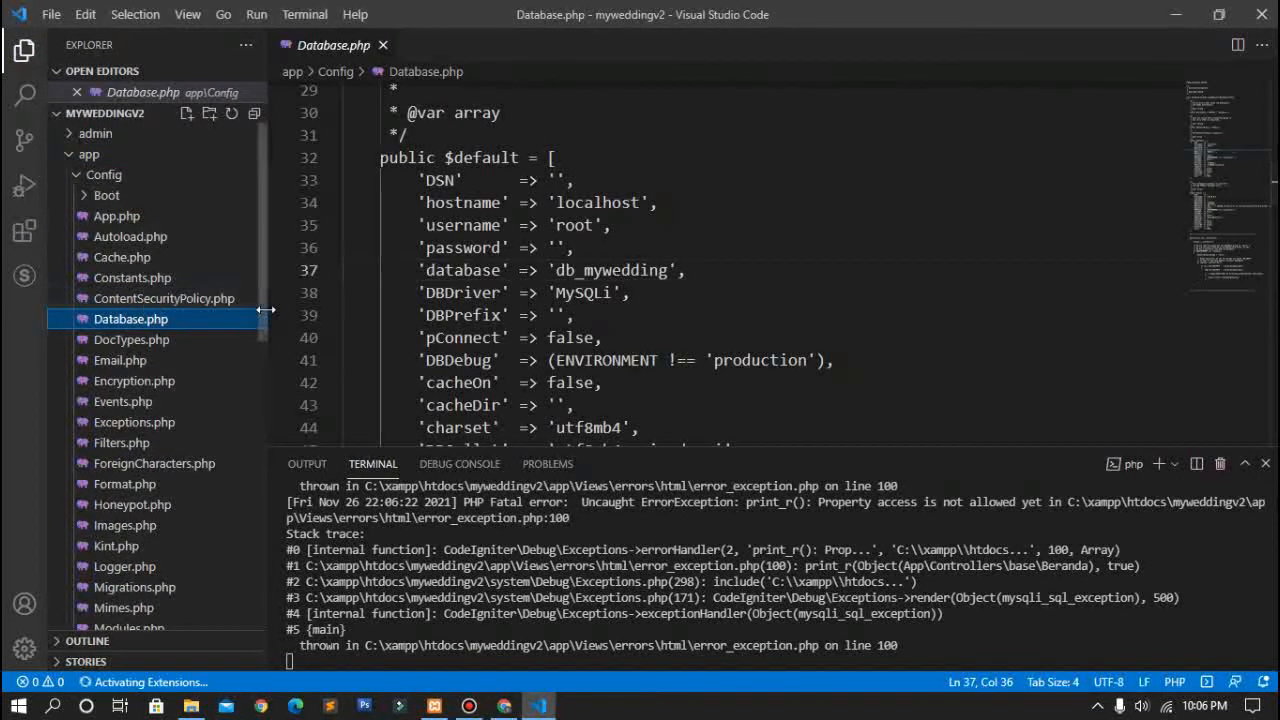
Step: Edit Database.php so the 'database' value reads 'db_wedding' instead of 'db_mywedding'
{"action": "scroll", "coordinate": [622, 258], "scroll_direction": "down", "scroll_amount": 1}
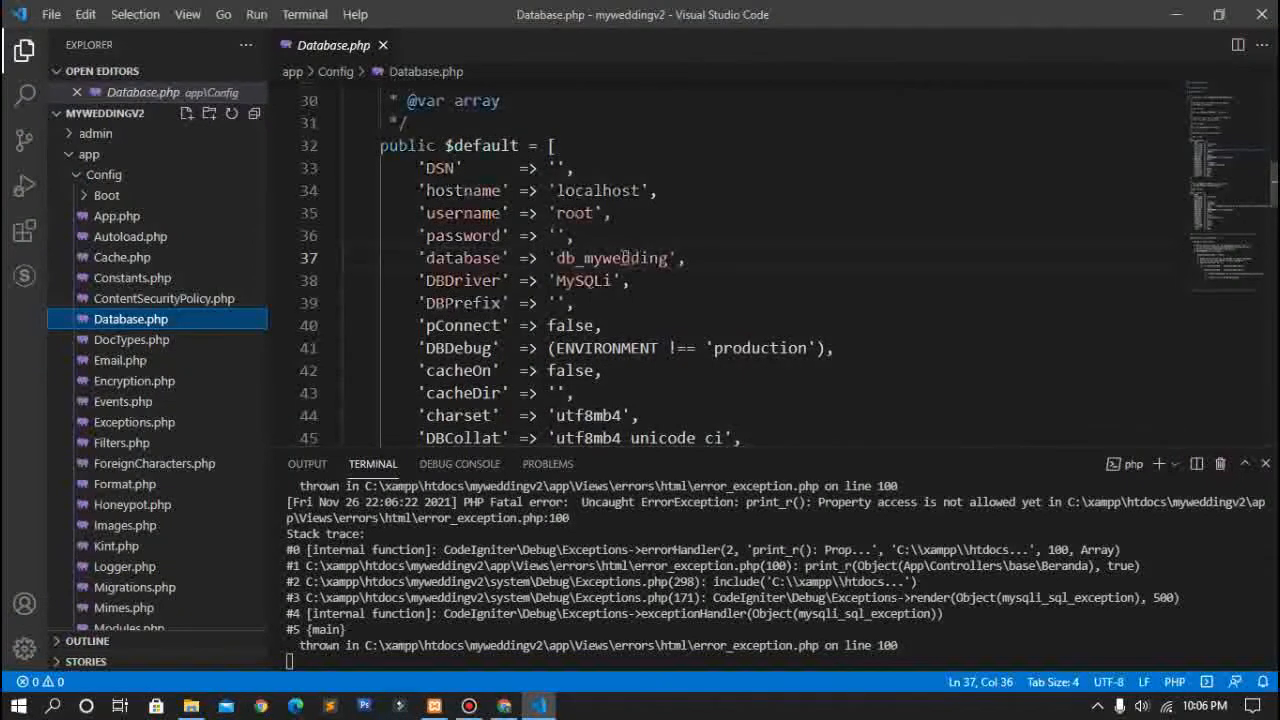
{"action": "left_click", "coordinate": [604, 258]}
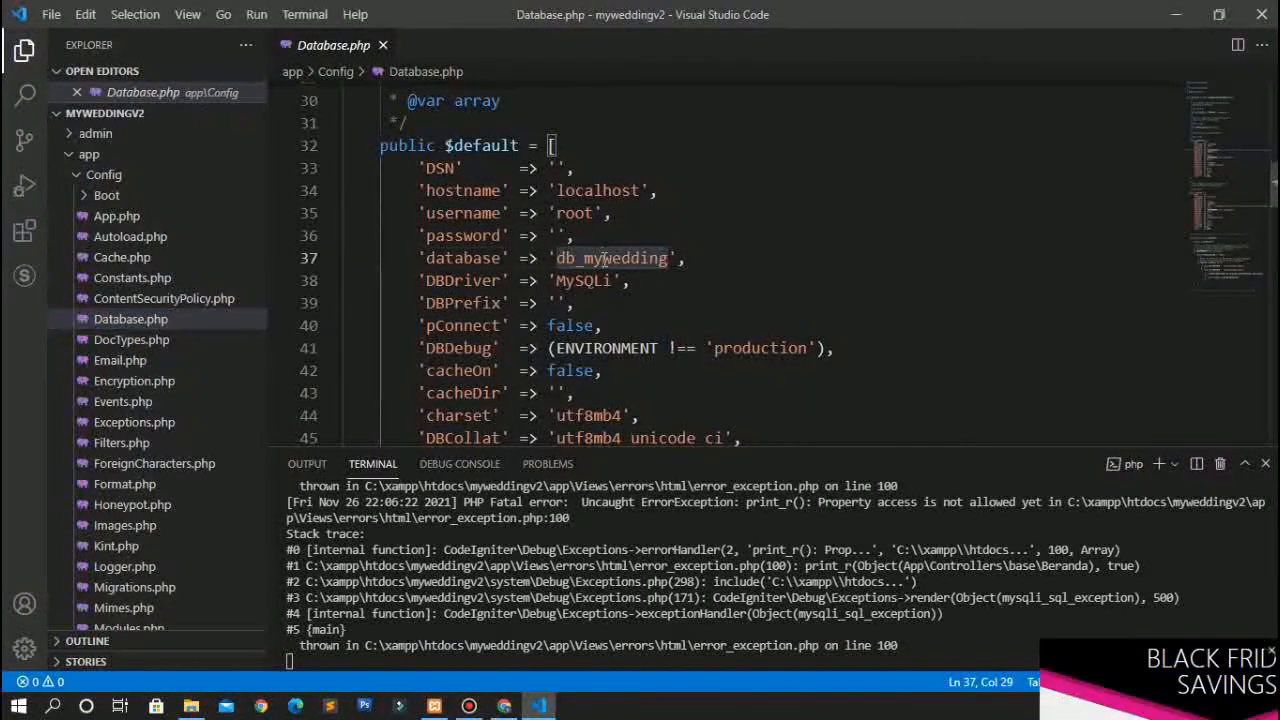
{"action": "key", "text": "BackSpace"}
{"action": "key", "text": "BackSpace"}
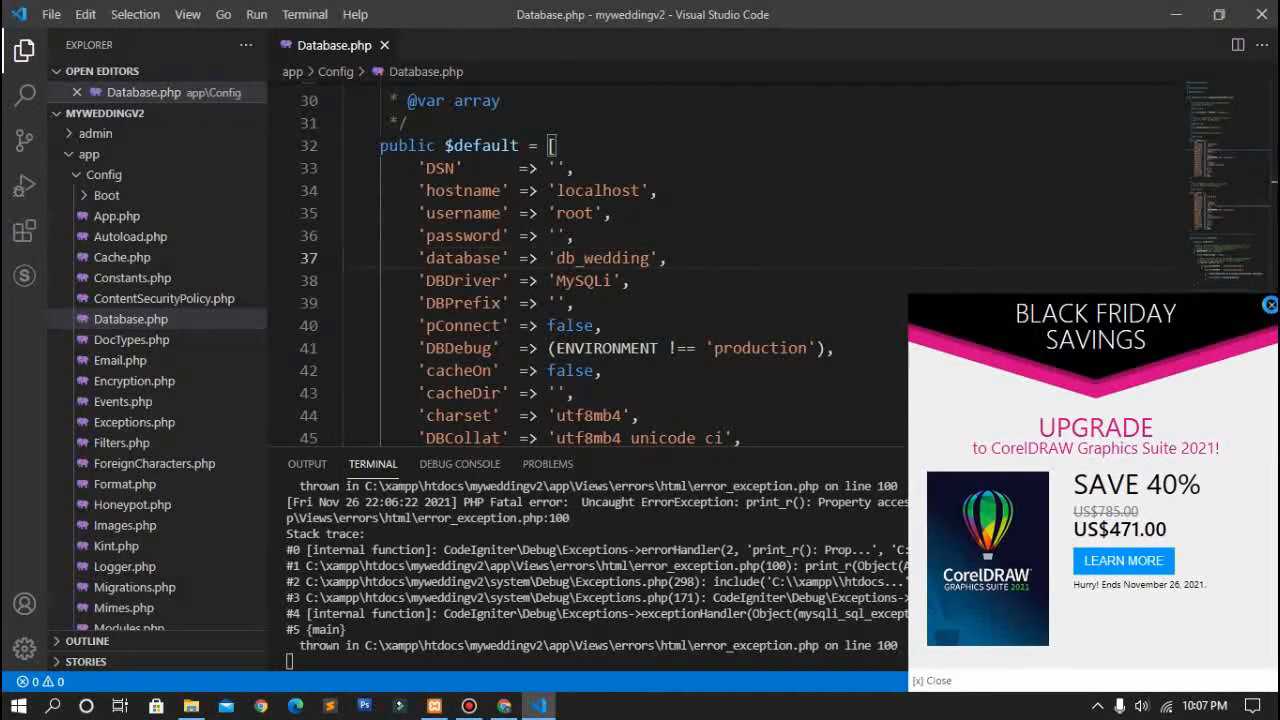
{"action": "left_click", "coordinate": [1270, 304]}
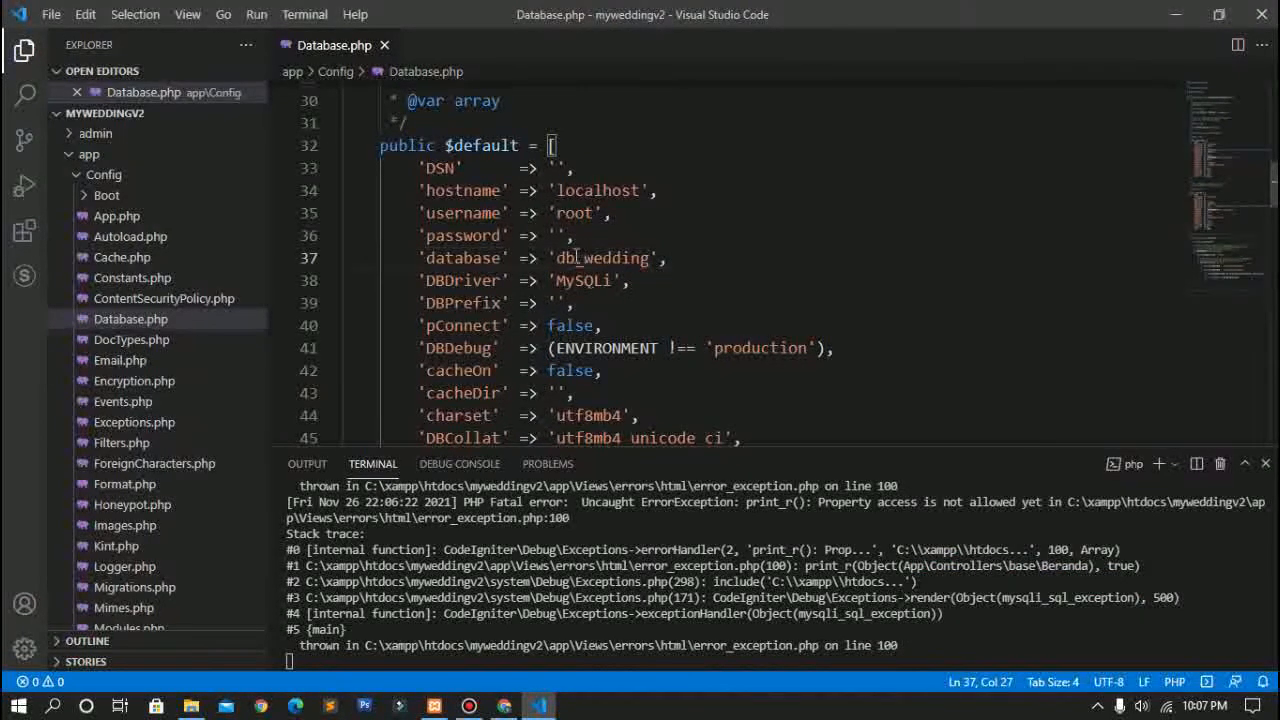
{"action": "left_click_drag", "start_coordinate": [557, 258], "coordinate": [645, 258]}
{"action": "left_click", "coordinate": [645, 258]}
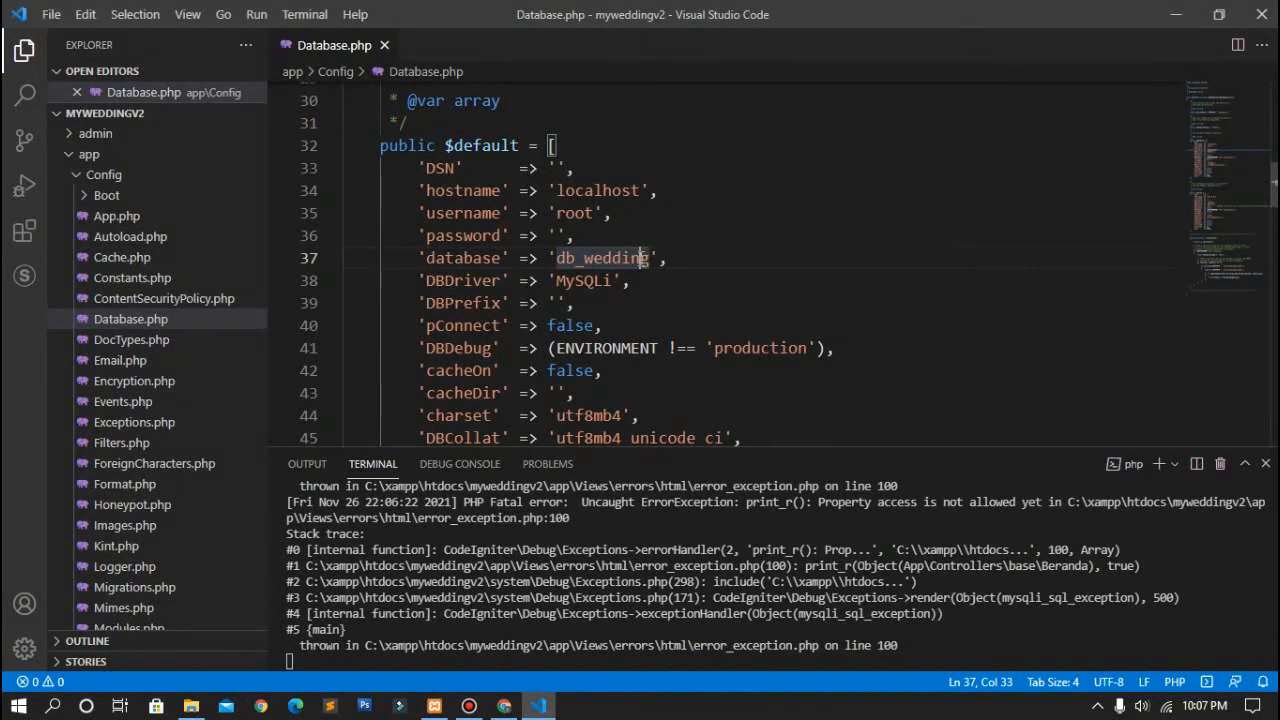
{"action": "left_click", "coordinate": [445, 655]}
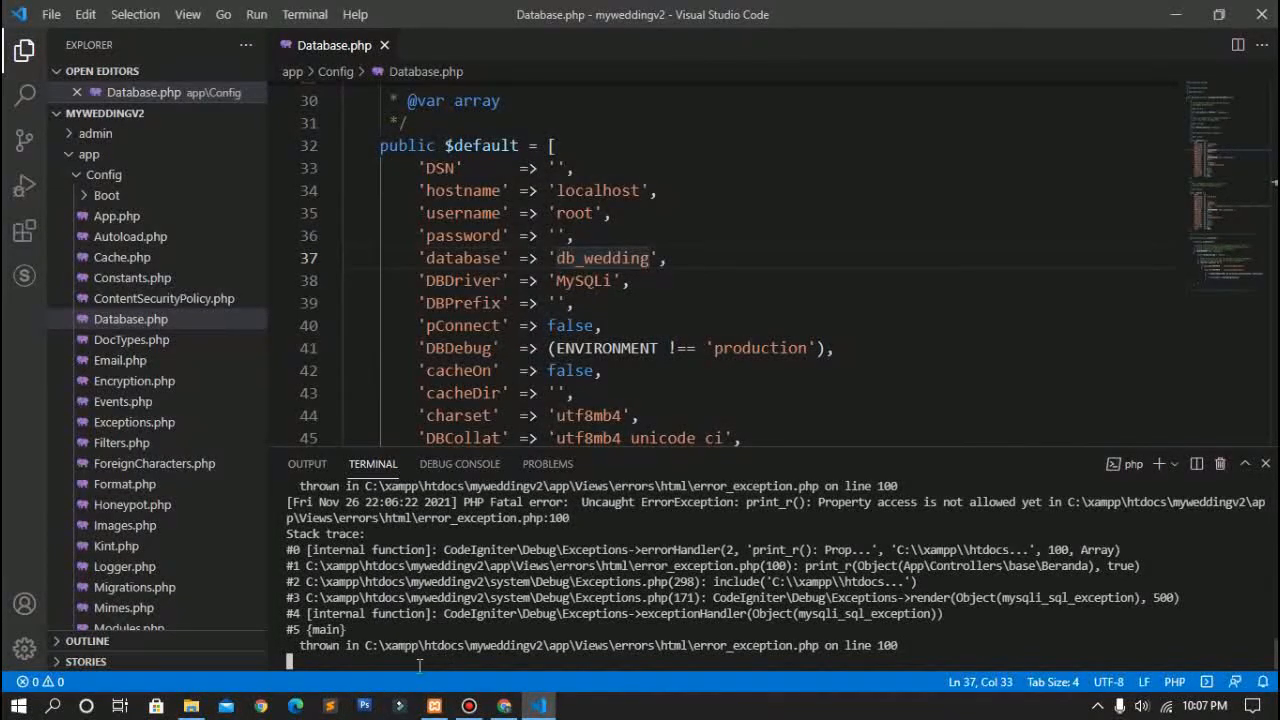
Step: Restart the server with php spark serve and return to the site's error tab in Chrome
{"action": "key", "text": "ctrl+c"}
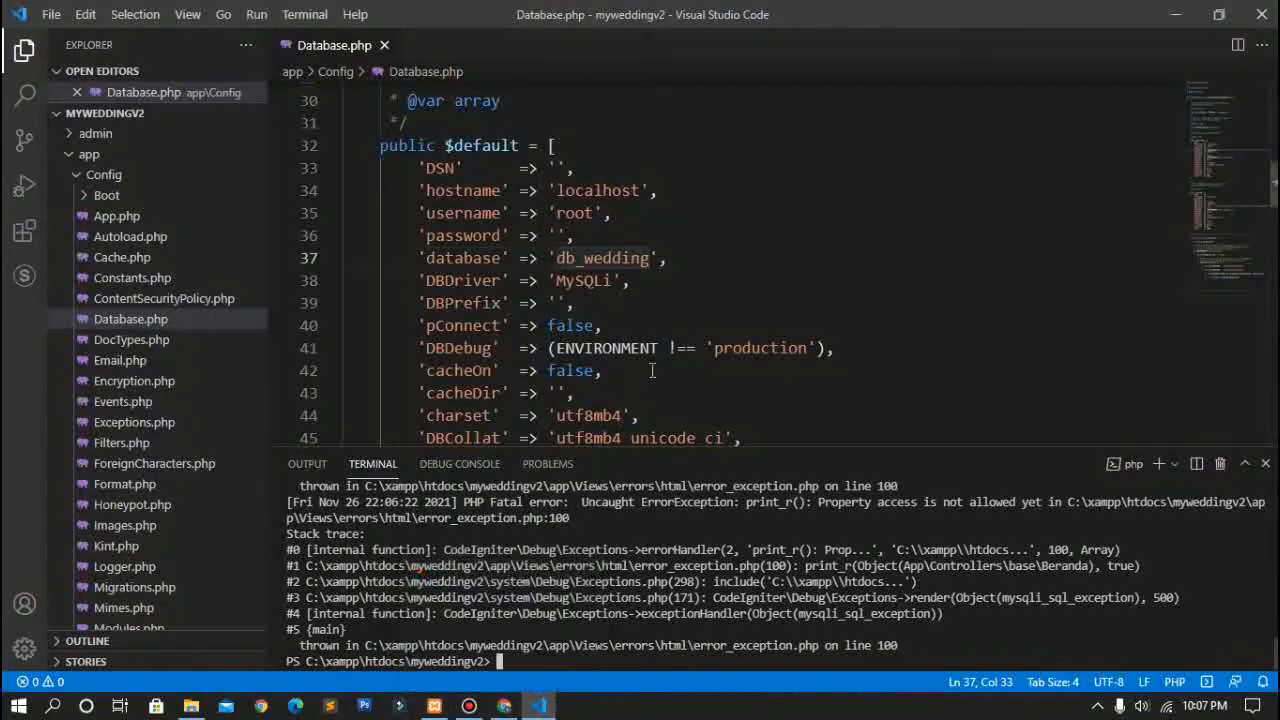
{"action": "left_click", "coordinate": [569, 258]}
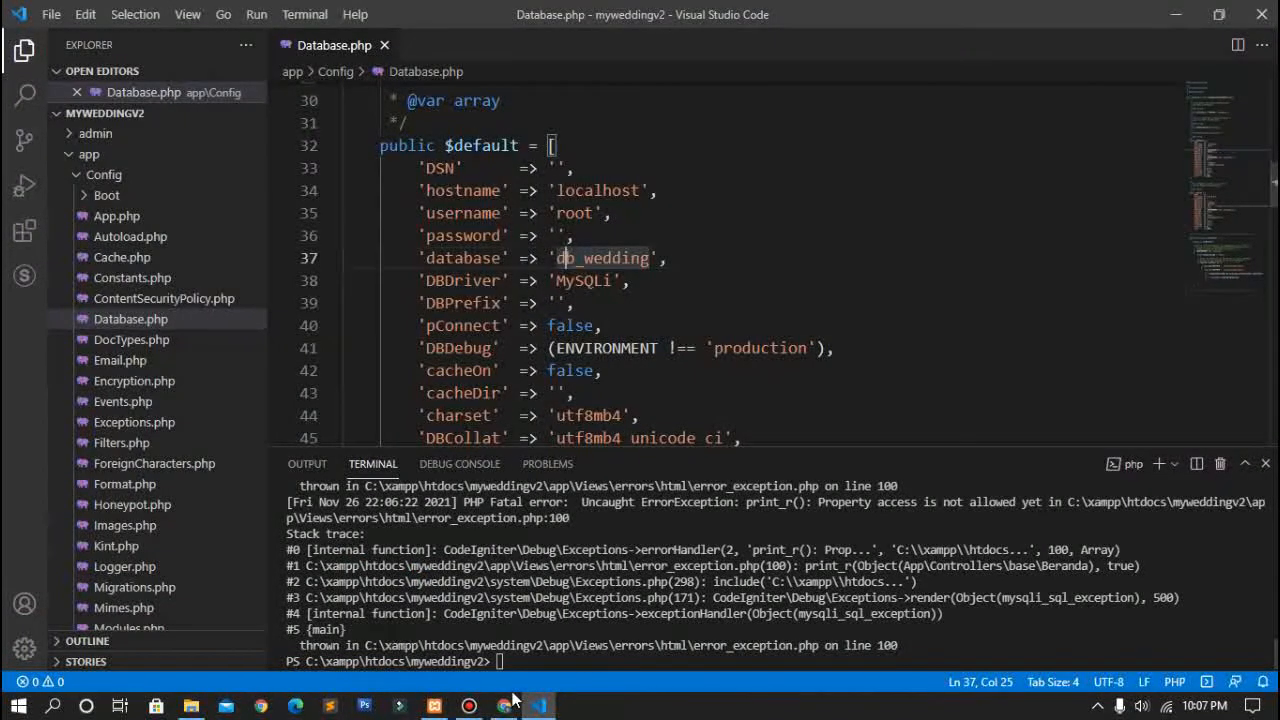
{"action": "left_click", "coordinate": [506, 706]}
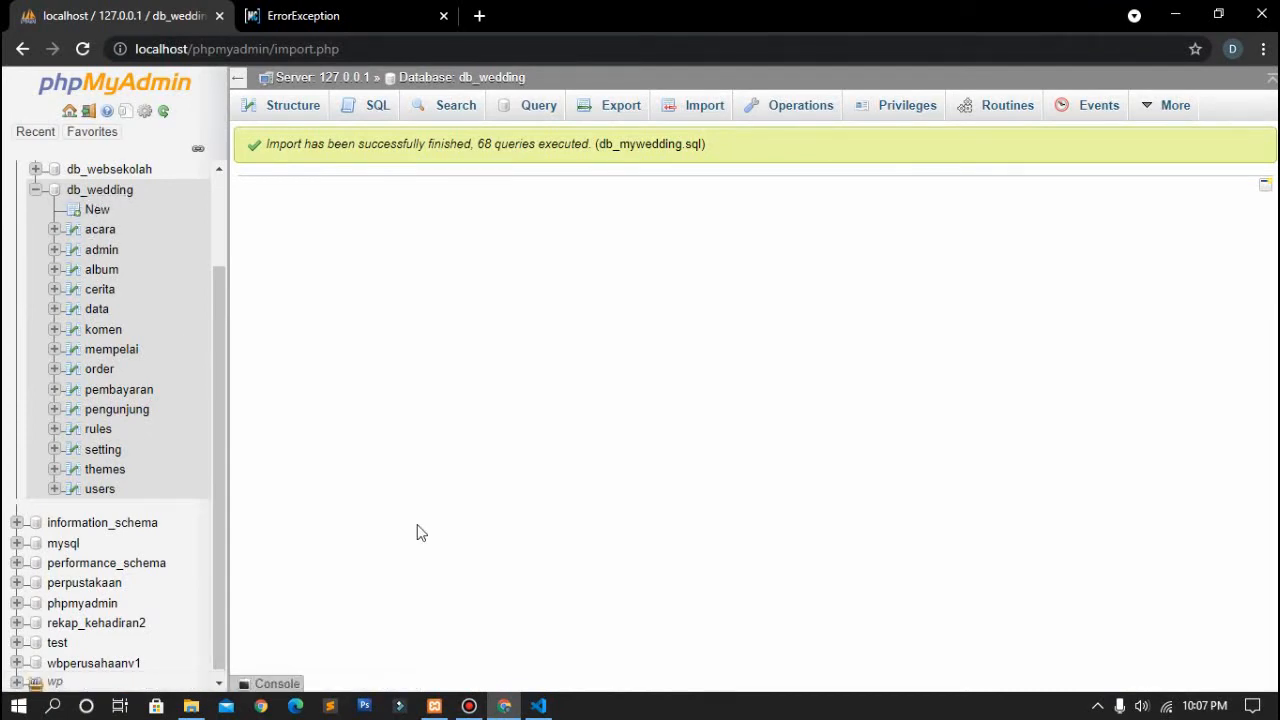
{"action": "left_click", "coordinate": [538, 705]}
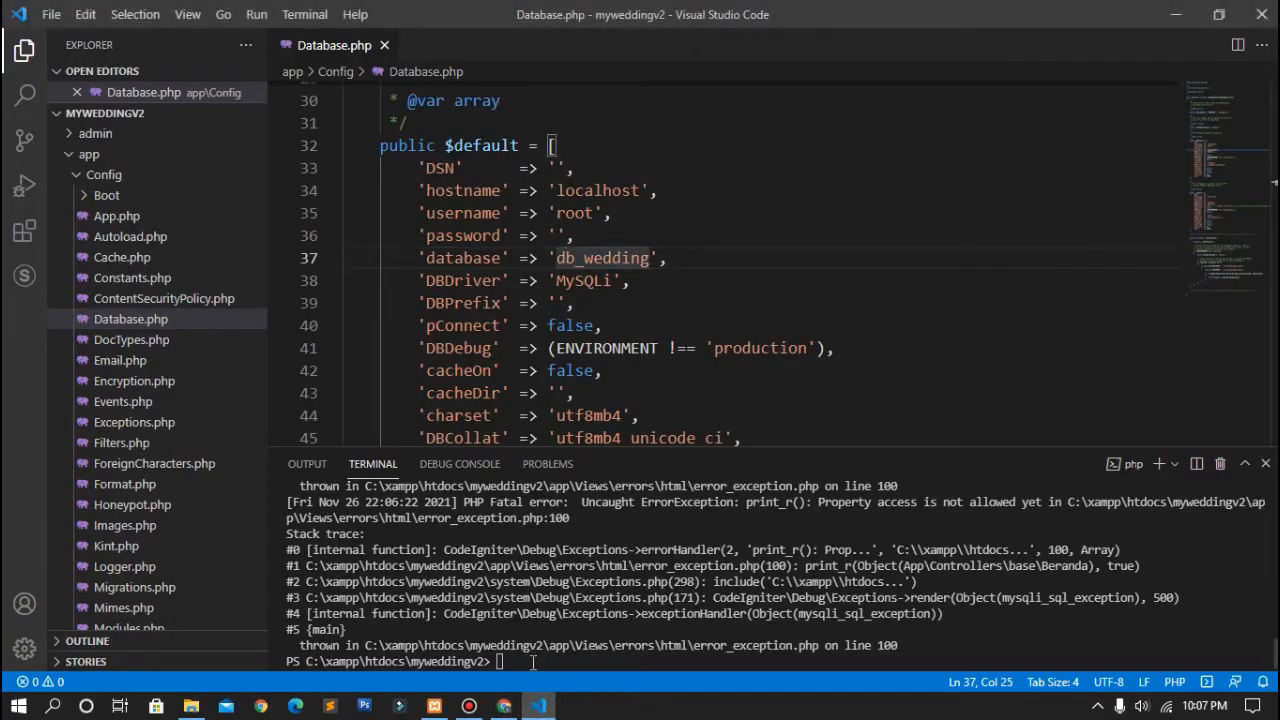
{"action": "type", "text": "php "}
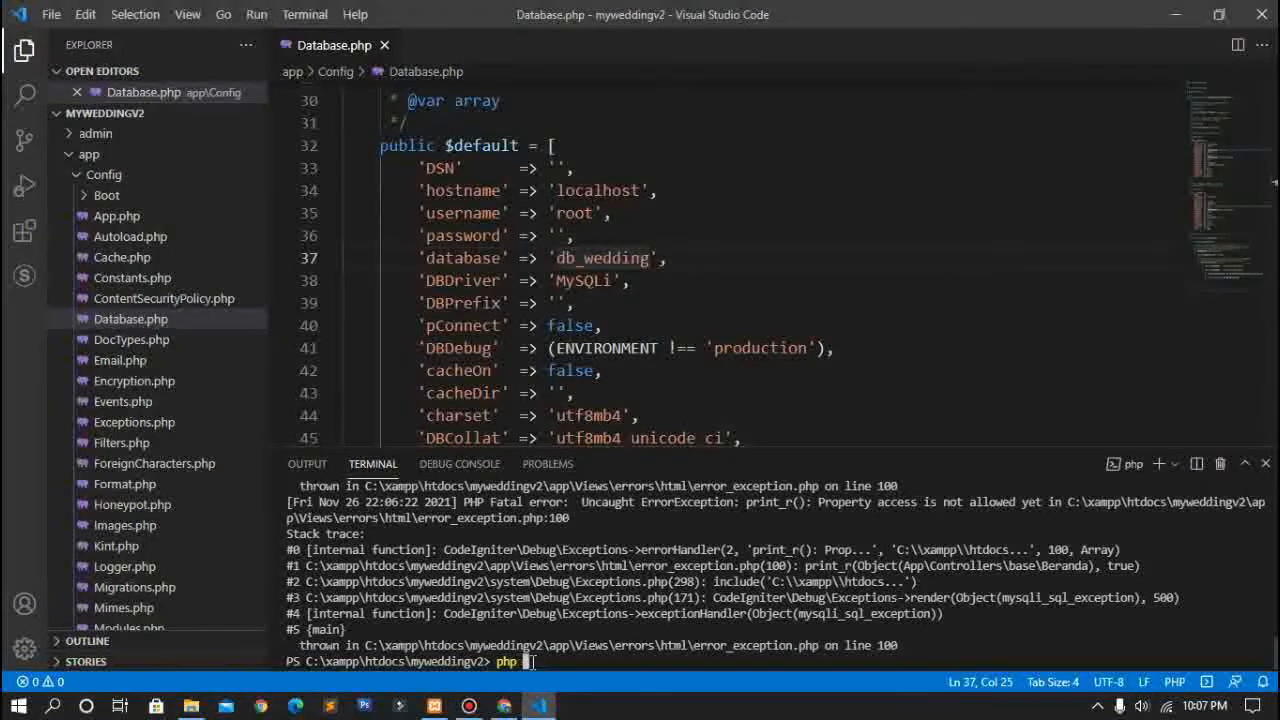
{"action": "type", "text": "spark serve"}
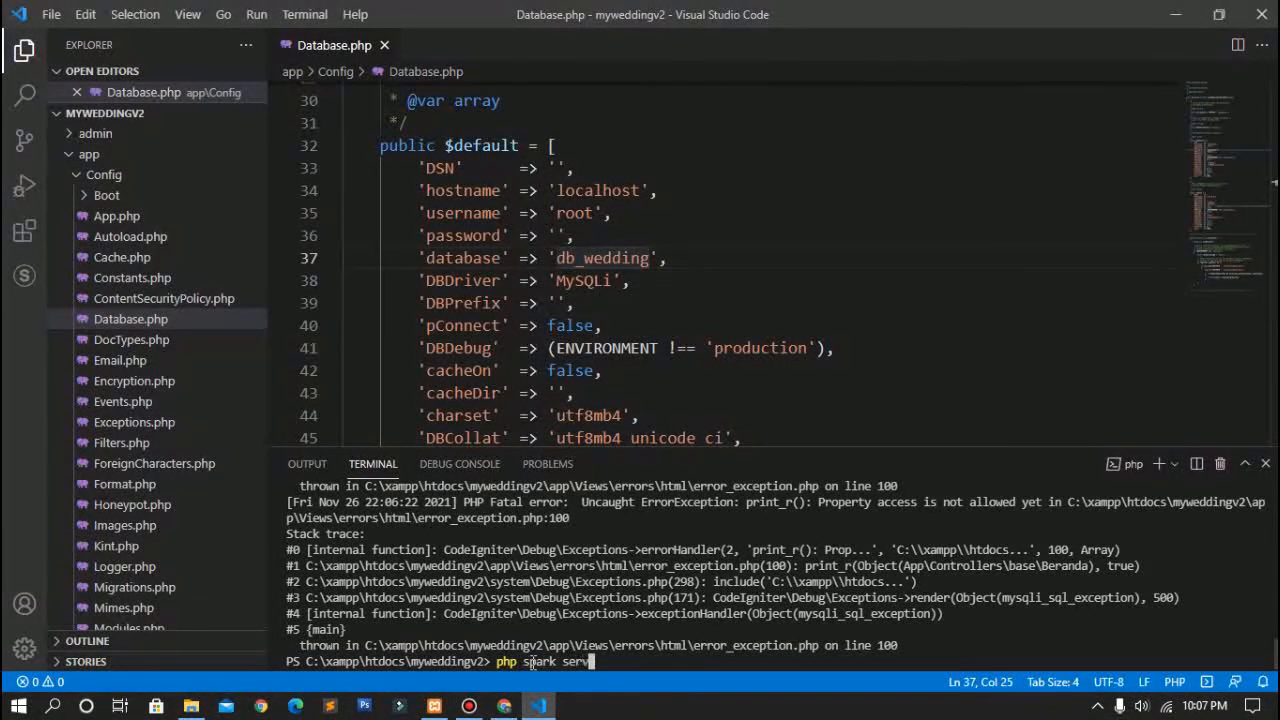
{"action": "key", "text": "Return"}
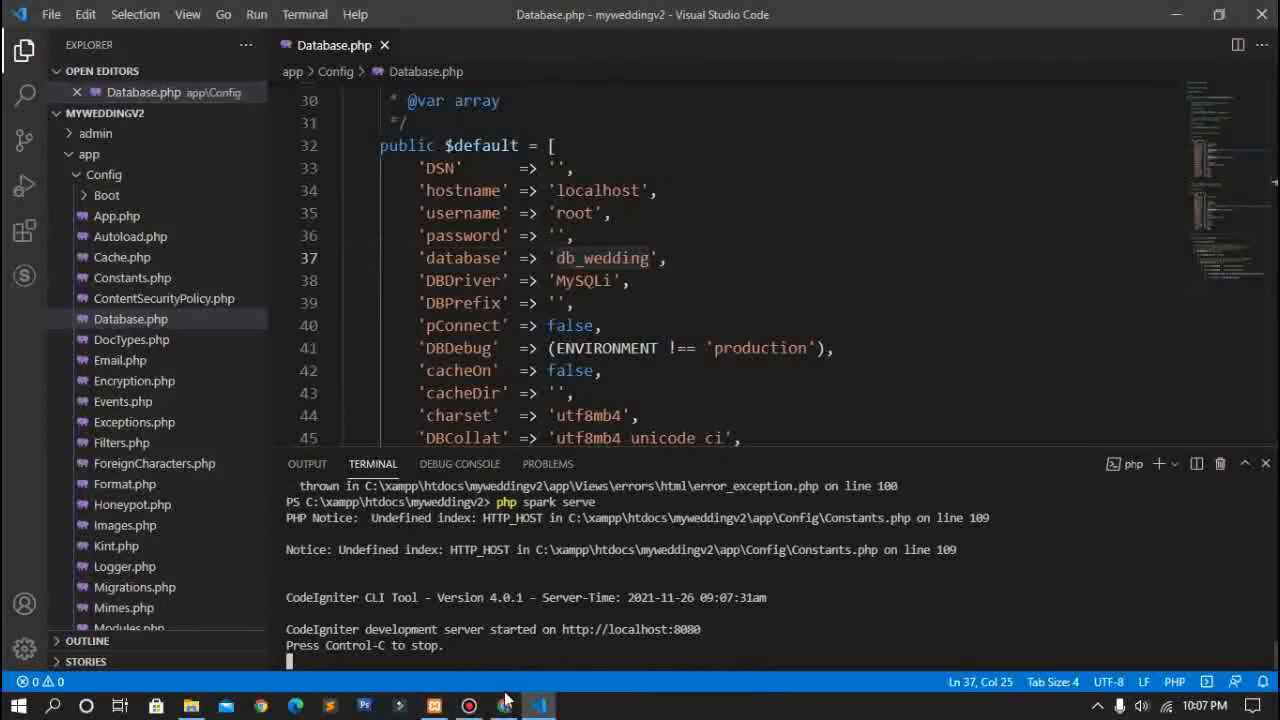
{"action": "left_click", "coordinate": [503, 707]}
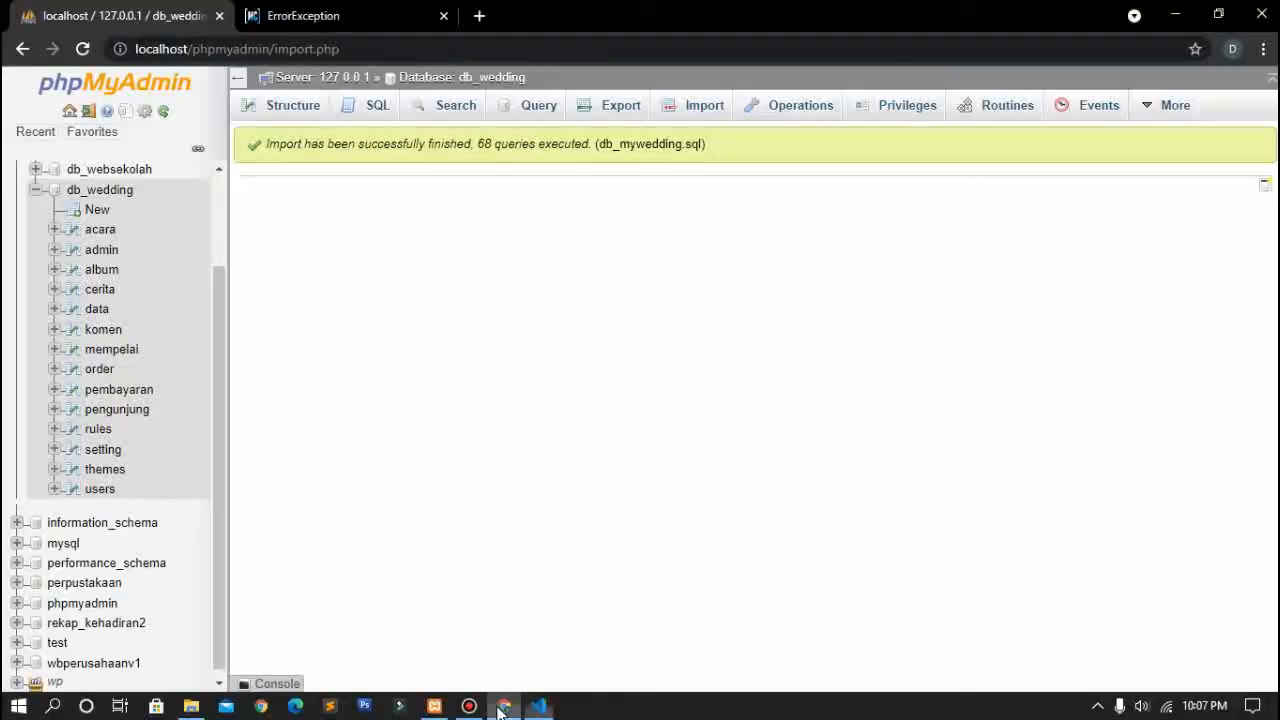
{"action": "left_click", "coordinate": [303, 12]}
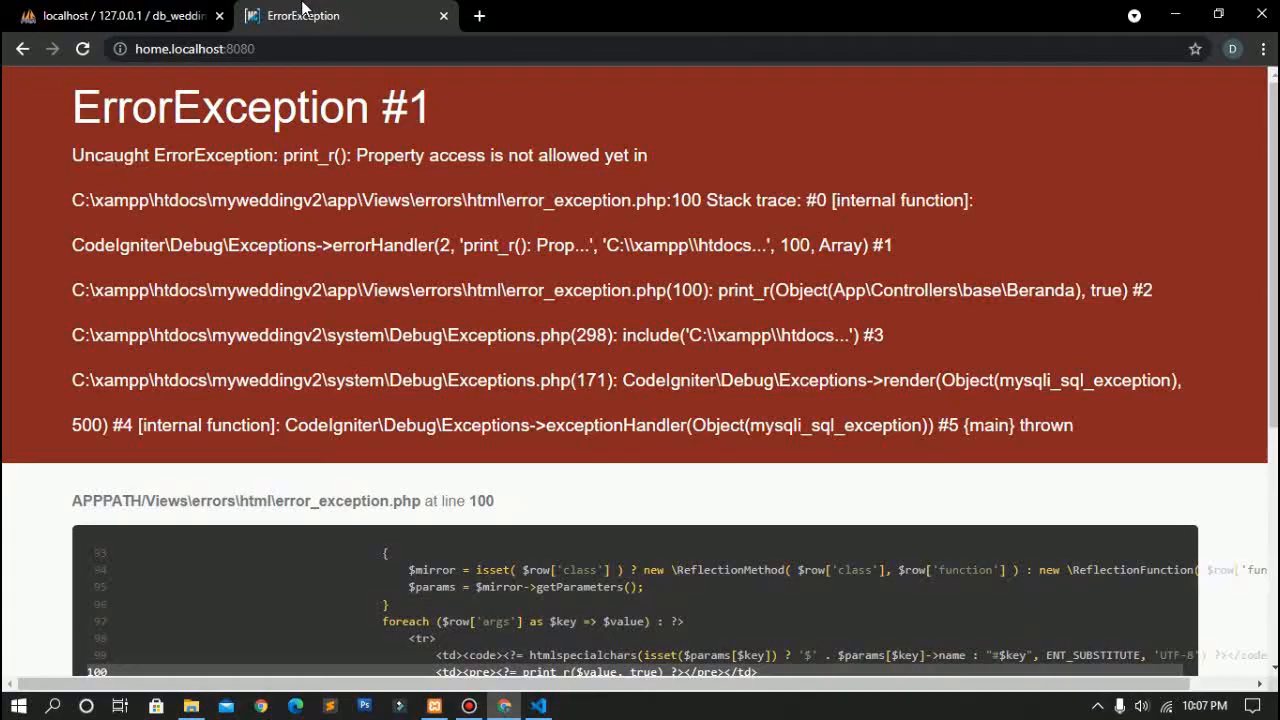
Step: Reload home.localhost:8080 so the MyWedding landing page loads, and scroll through its features
{"action": "left_click", "coordinate": [88, 48]}
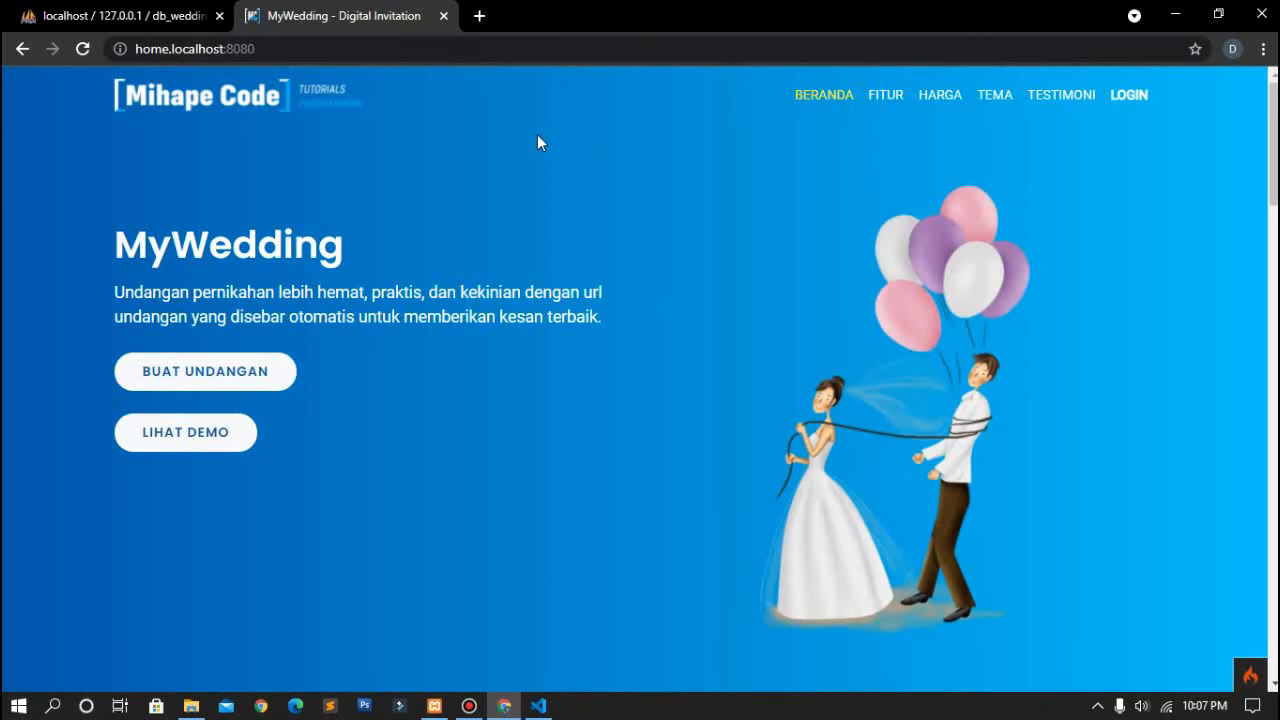
{"action": "scroll", "coordinate": [537, 134], "scroll_direction": "down", "scroll_amount": 1}
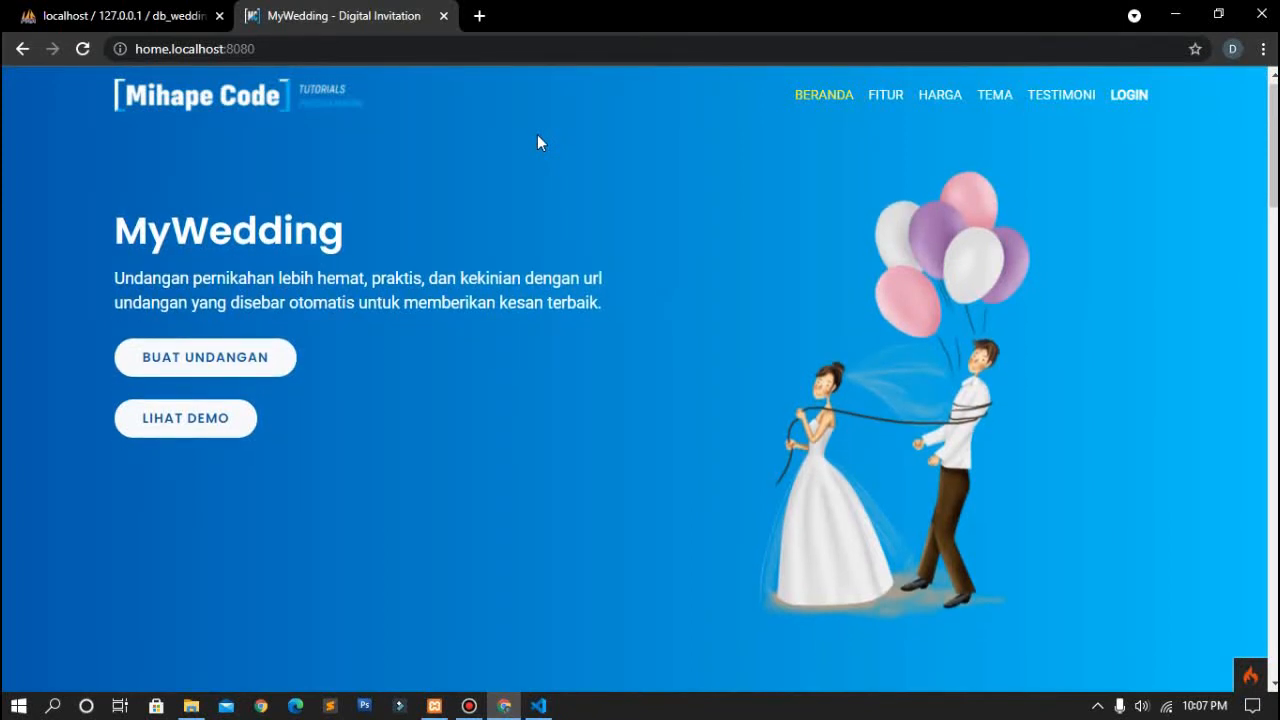
{"action": "scroll", "coordinate": [537, 134], "scroll_direction": "down", "scroll_amount": 1}
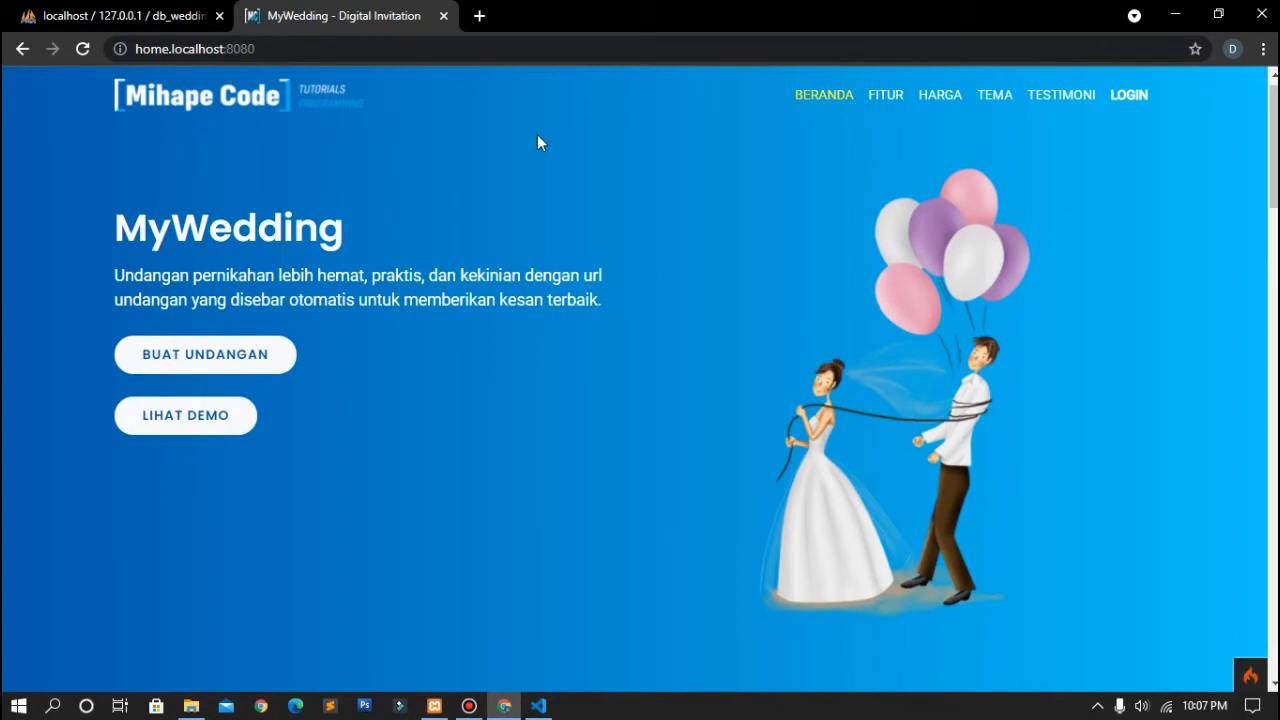
{"action": "scroll", "coordinate": [537, 142], "scroll_direction": "down", "scroll_amount": 1}
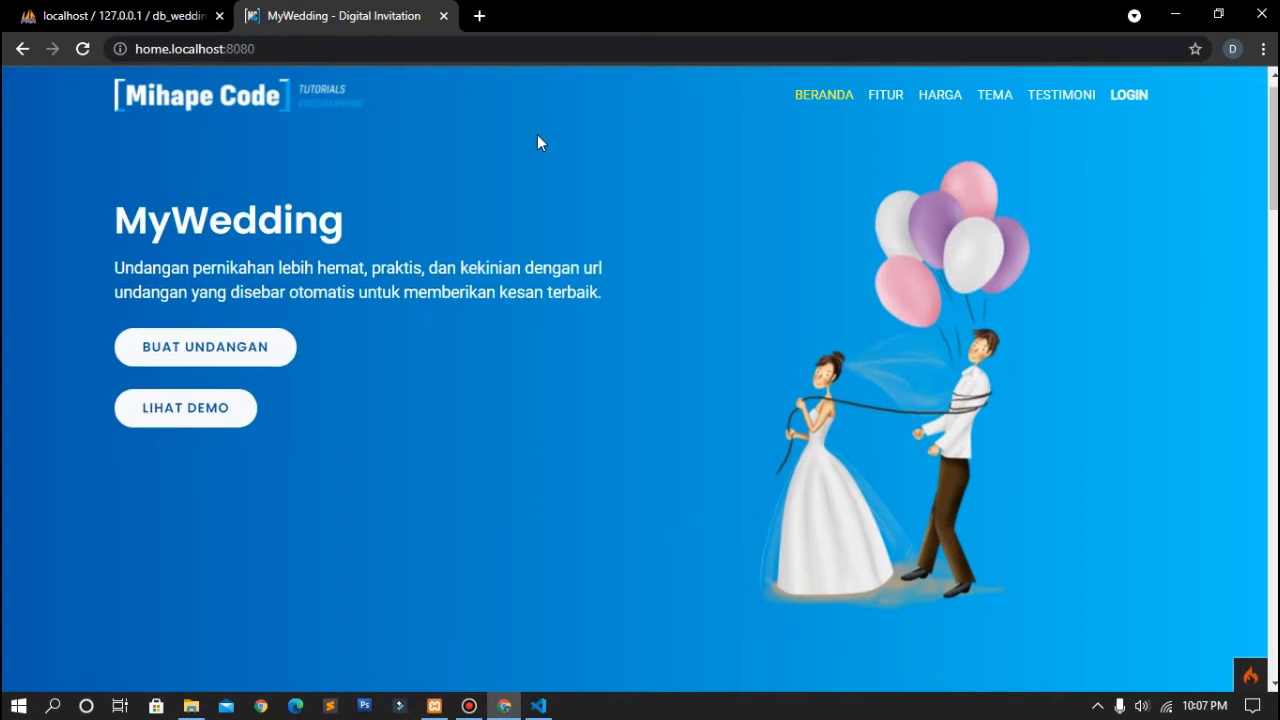
{"action": "scroll", "coordinate": [537, 142], "scroll_direction": "down", "scroll_amount": 4}
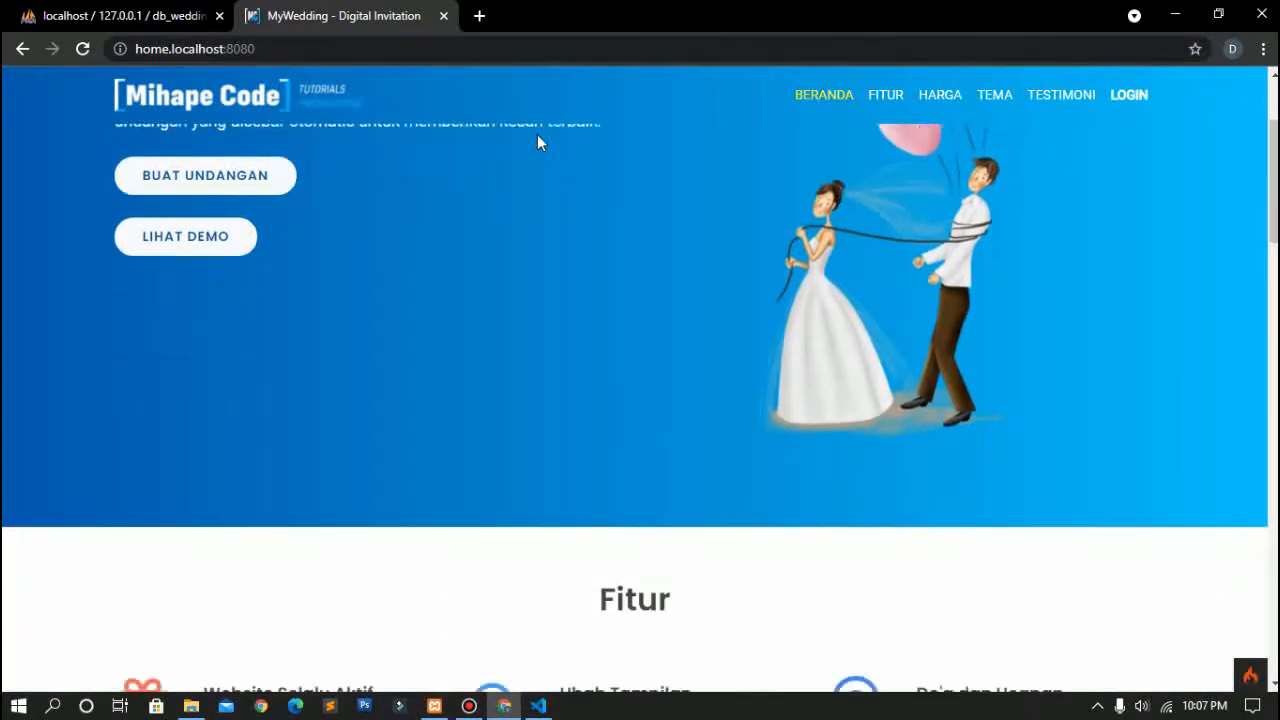
{"action": "scroll", "coordinate": [537, 142], "scroll_direction": "down", "scroll_amount": 1}
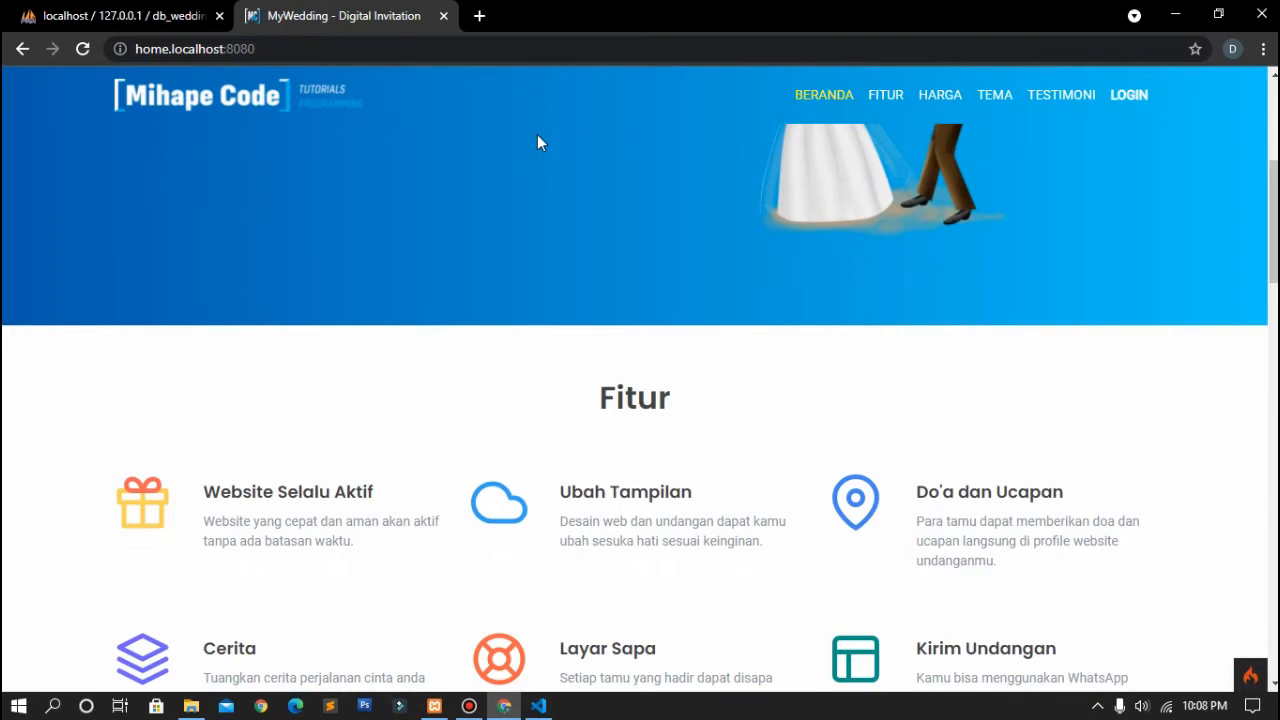
{"action": "scroll", "coordinate": [537, 142], "scroll_direction": "down", "scroll_amount": 1}
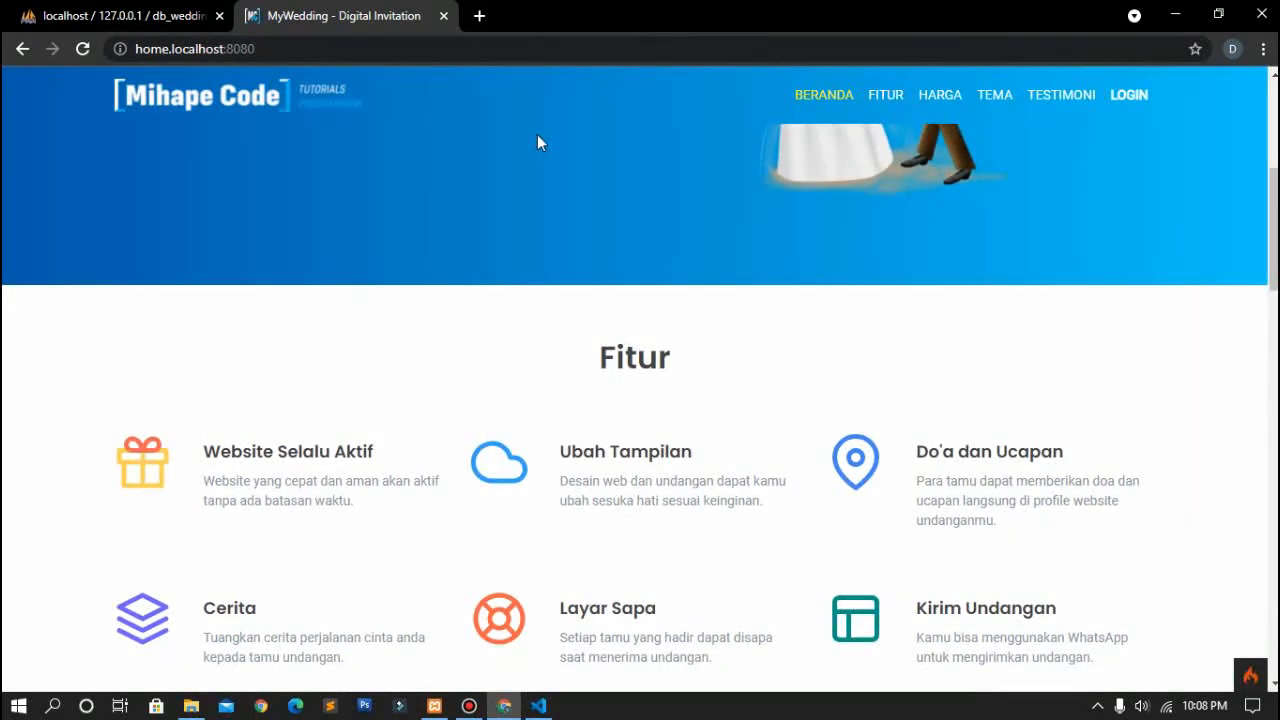
{"action": "scroll", "coordinate": [537, 142], "scroll_direction": "down", "scroll_amount": 1}
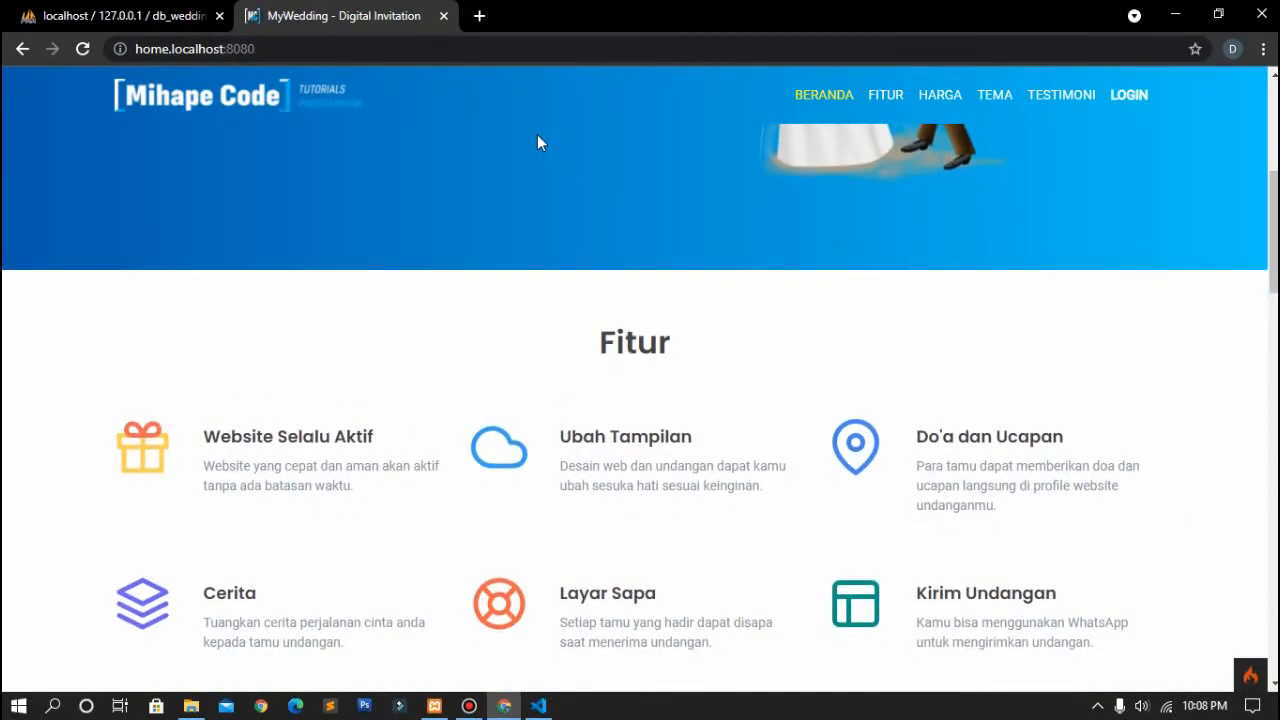
{"action": "scroll", "coordinate": [537, 142], "scroll_direction": "down", "scroll_amount": 3}
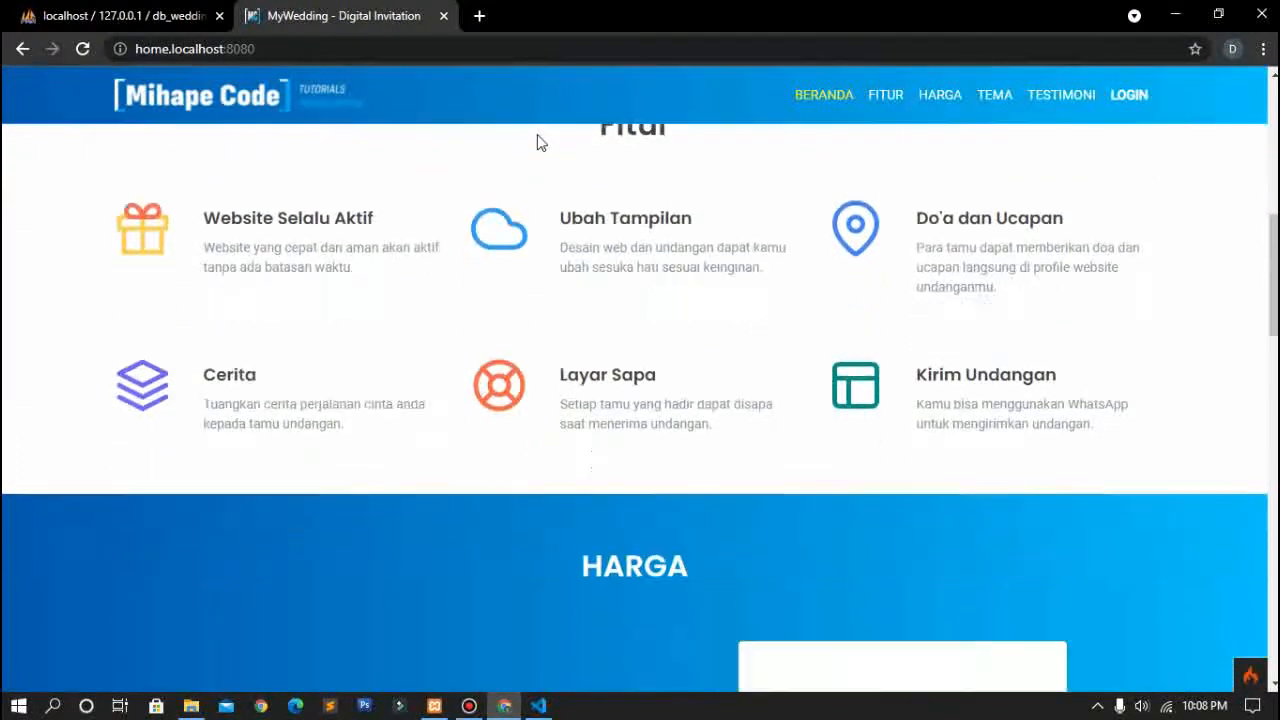
{"action": "scroll", "coordinate": [537, 142], "scroll_direction": "down", "scroll_amount": 3}
{"action": "scroll", "coordinate": [537, 142], "scroll_direction": "up", "scroll_amount": 8}
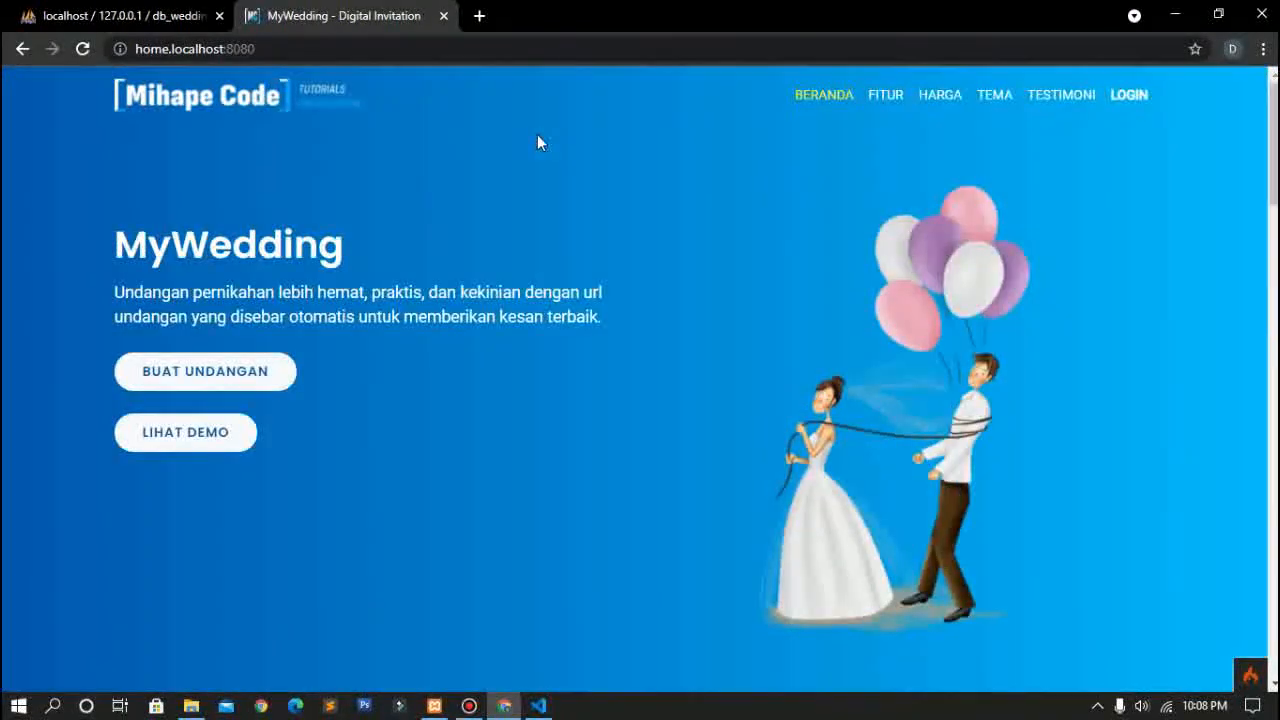
{"action": "scroll", "coordinate": [475, 322], "scroll_direction": "down", "scroll_amount": 1}
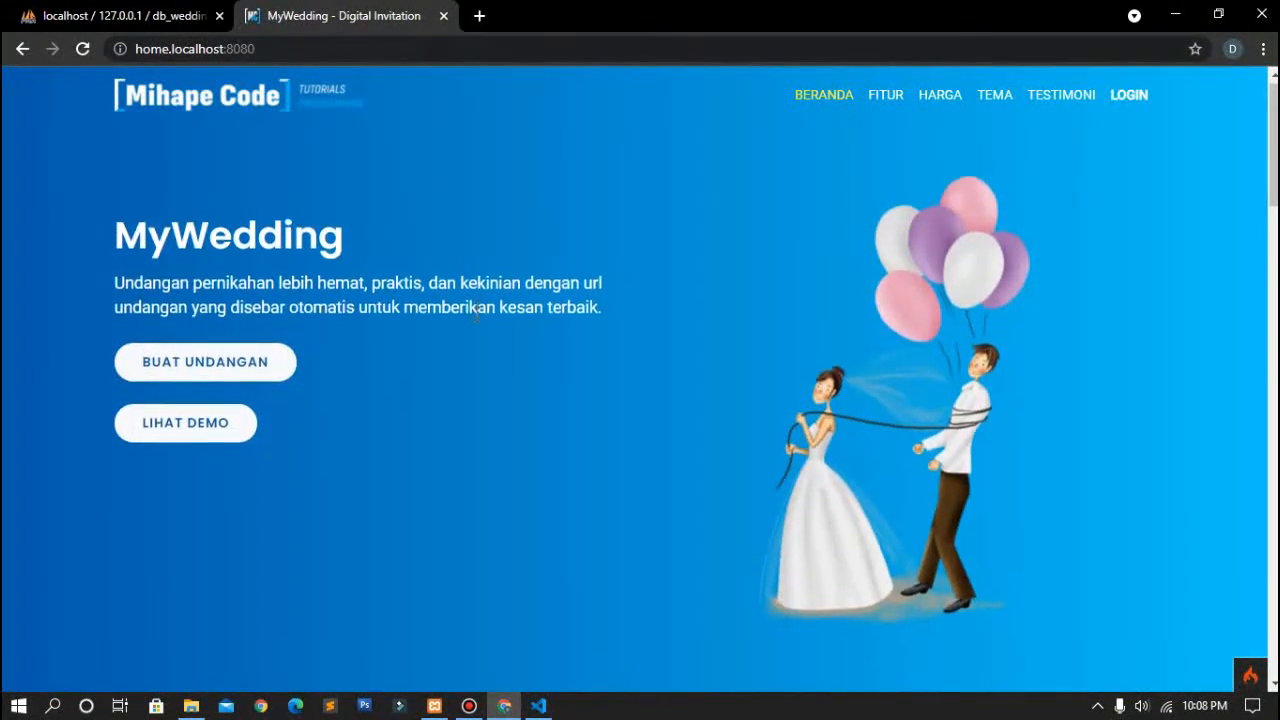
{"action": "scroll", "coordinate": [475, 322], "scroll_direction": "up", "scroll_amount": 1}
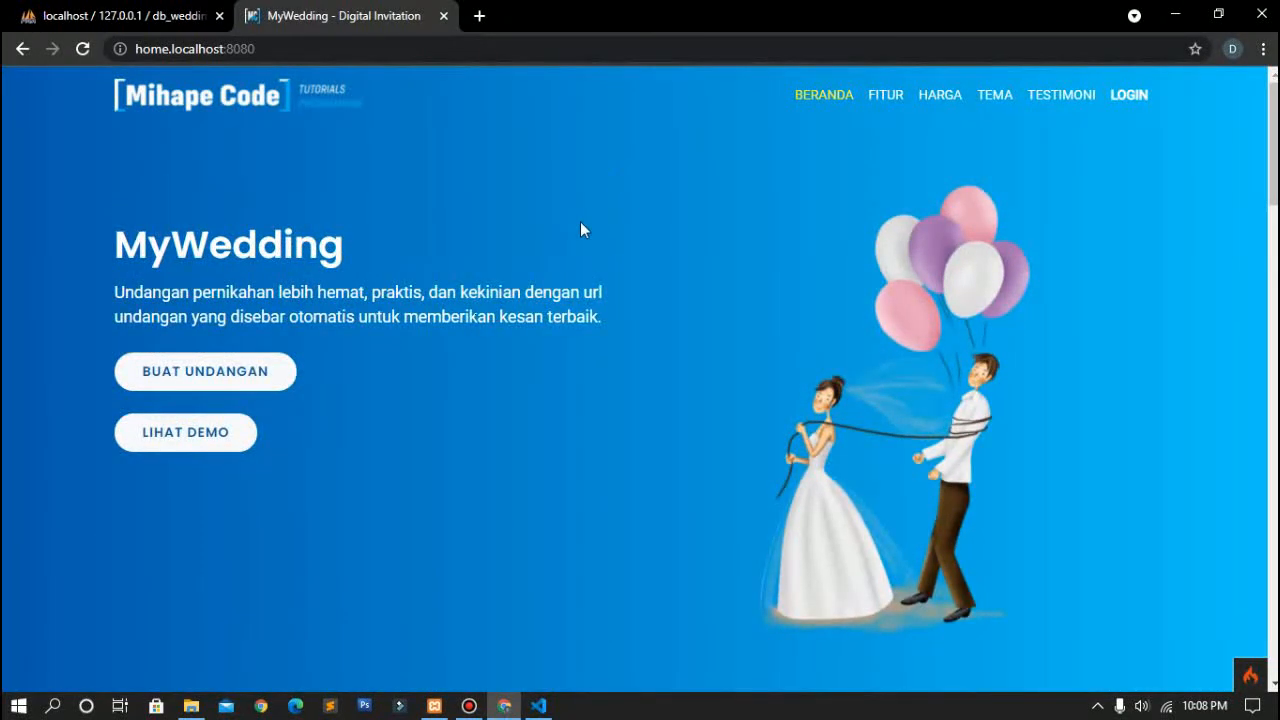
{"action": "scroll", "coordinate": [605, 212], "scroll_direction": "down", "scroll_amount": 2}
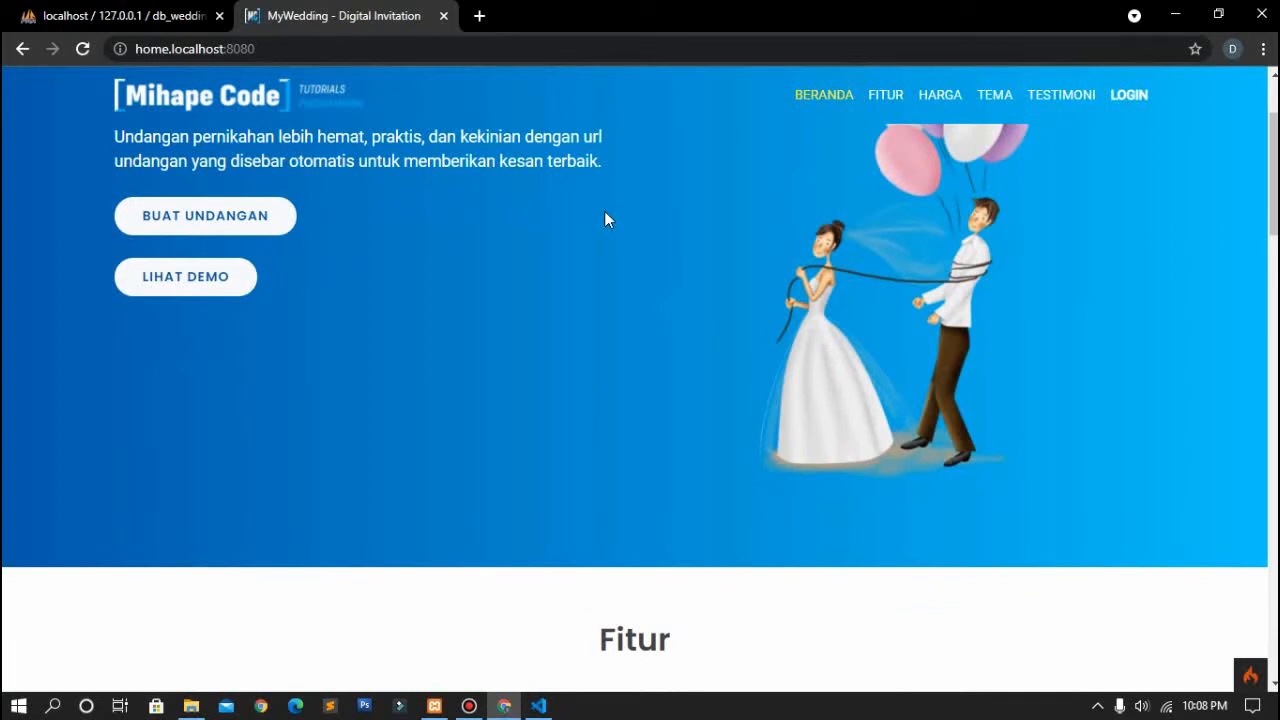
{"action": "scroll", "coordinate": [604, 211], "scroll_direction": "down", "scroll_amount": 7}
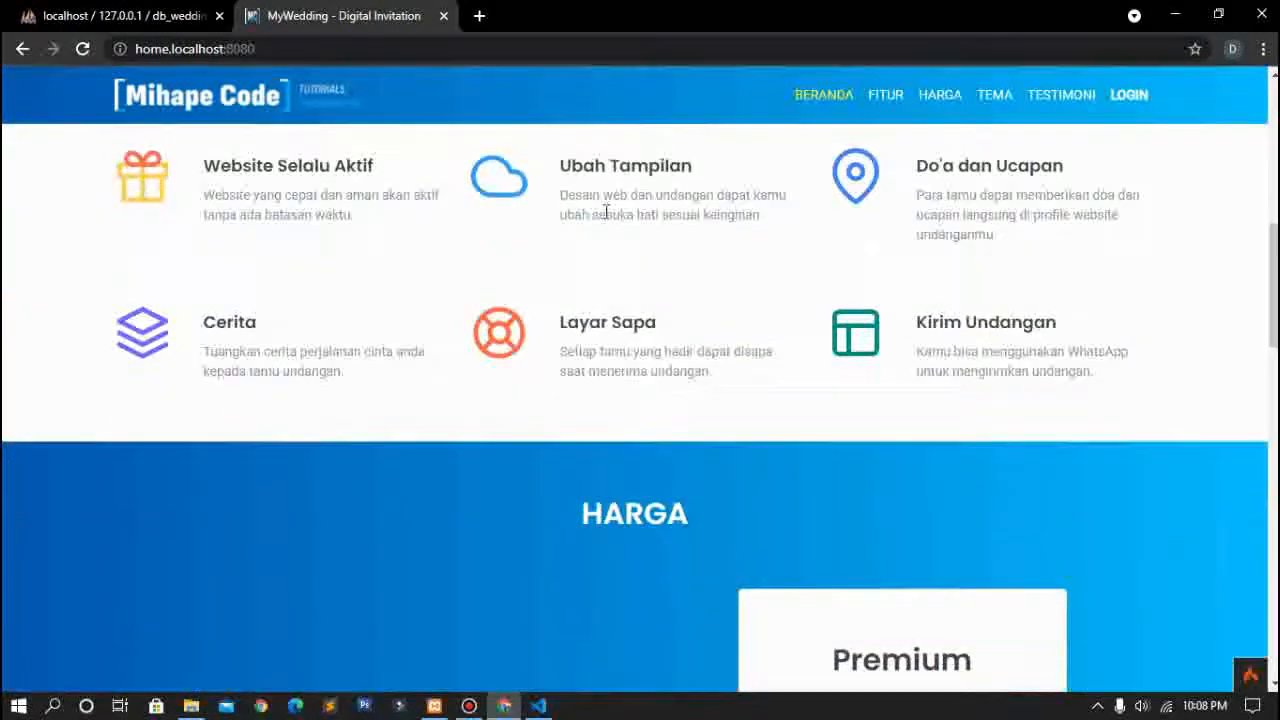
{"action": "scroll", "coordinate": [605, 212], "scroll_direction": "up", "scroll_amount": 2}
{"action": "scroll", "coordinate": [726, 337], "scroll_direction": "down", "scroll_amount": 1}
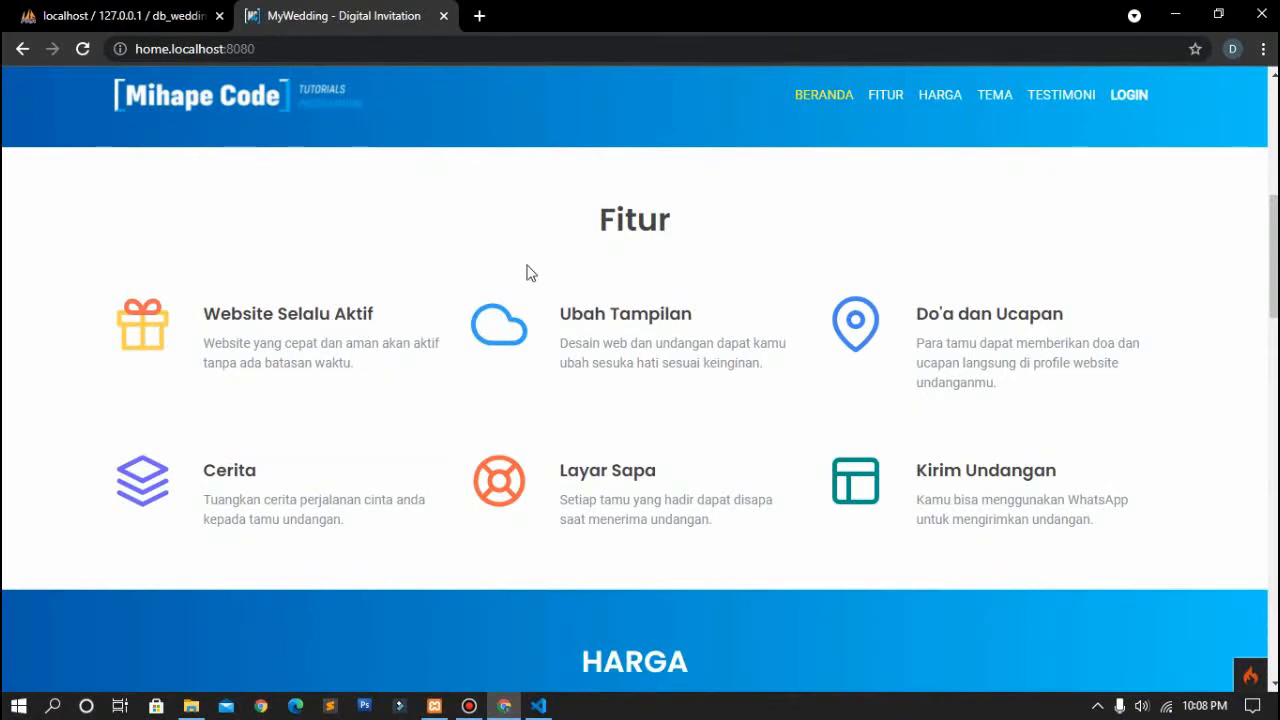
{"action": "scroll", "coordinate": [514, 391], "scroll_direction": "down", "scroll_amount": 1}
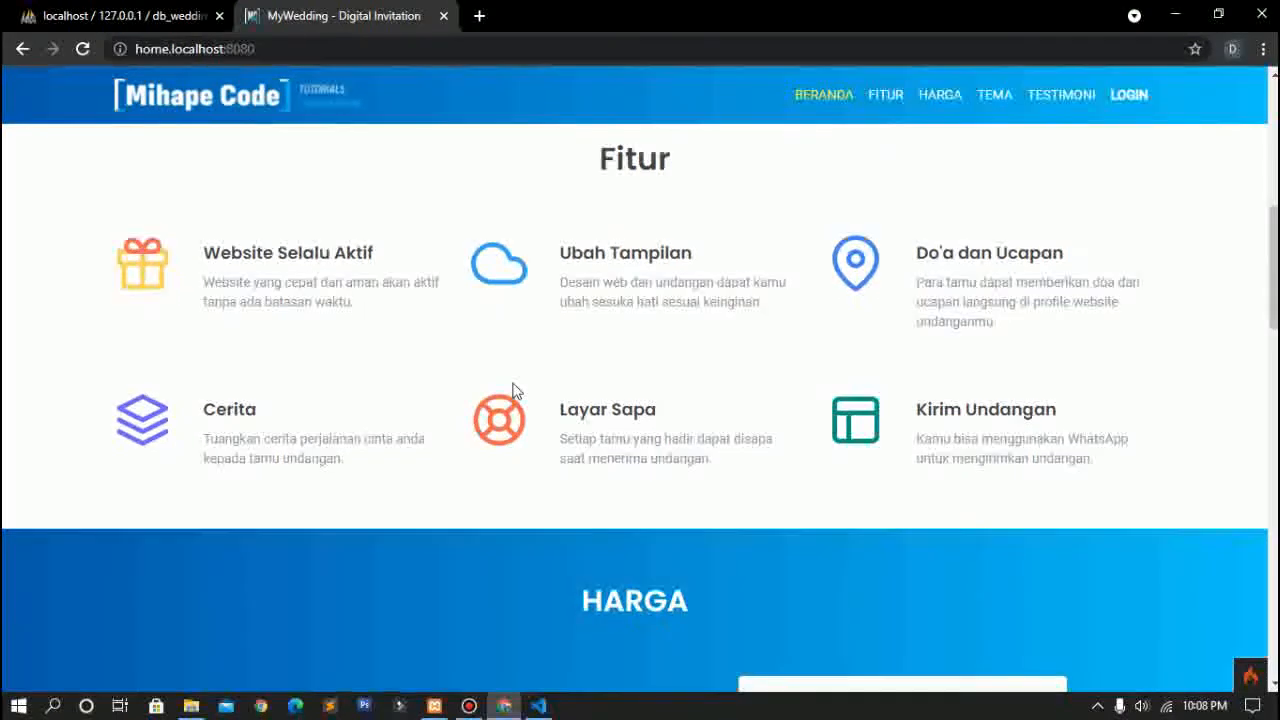
Step: Continue past the Website Selalu Aktif heading and Rp 55,000 pricing to the Tema cards
{"action": "left_click_drag", "start_coordinate": [211, 254], "coordinate": [316, 252]}
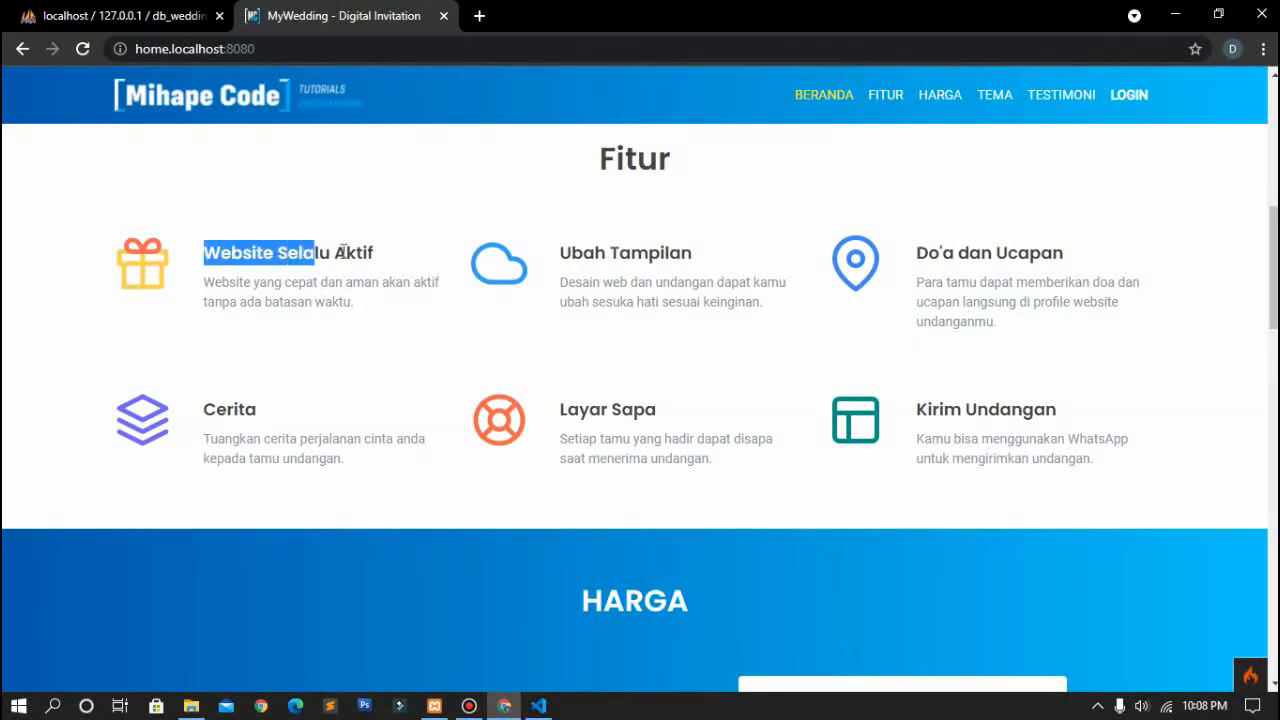
{"action": "left_click", "coordinate": [378, 258]}
{"action": "scroll", "coordinate": [530, 314], "scroll_direction": "down", "scroll_amount": 1}
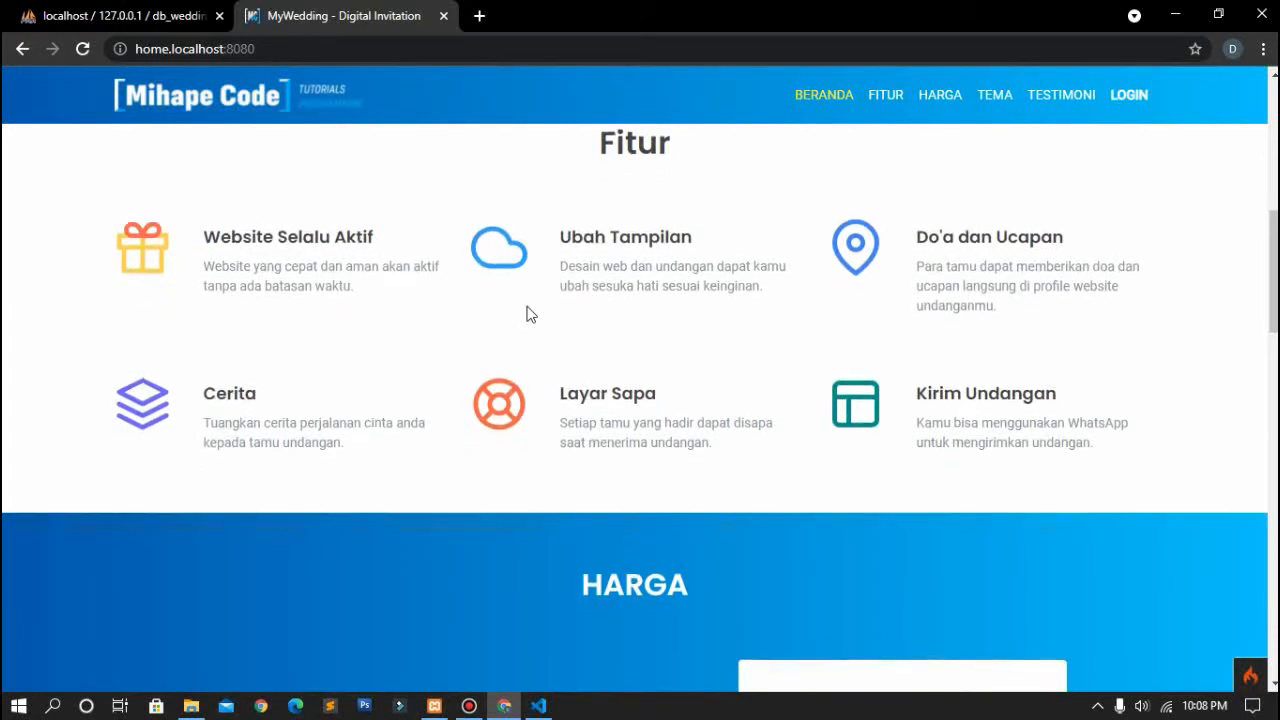
{"action": "scroll", "coordinate": [530, 314], "scroll_direction": "down", "scroll_amount": 1}
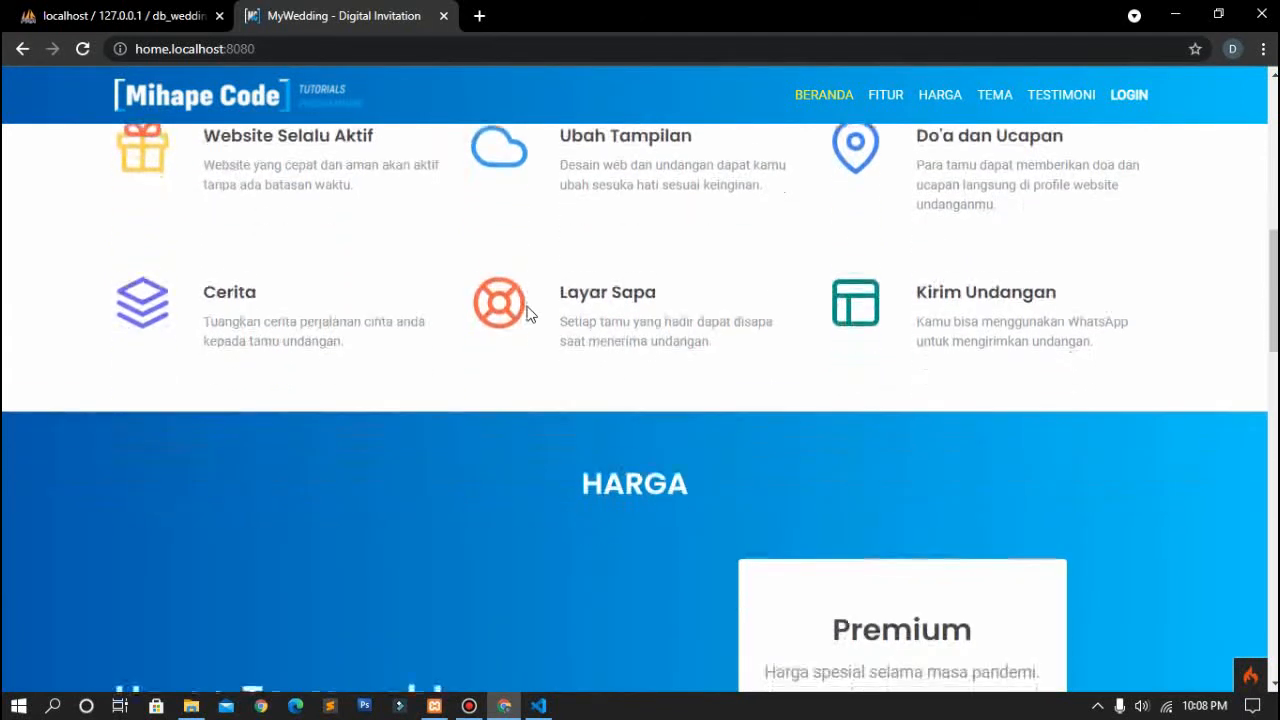
{"action": "scroll", "coordinate": [530, 314], "scroll_direction": "down", "scroll_amount": 1}
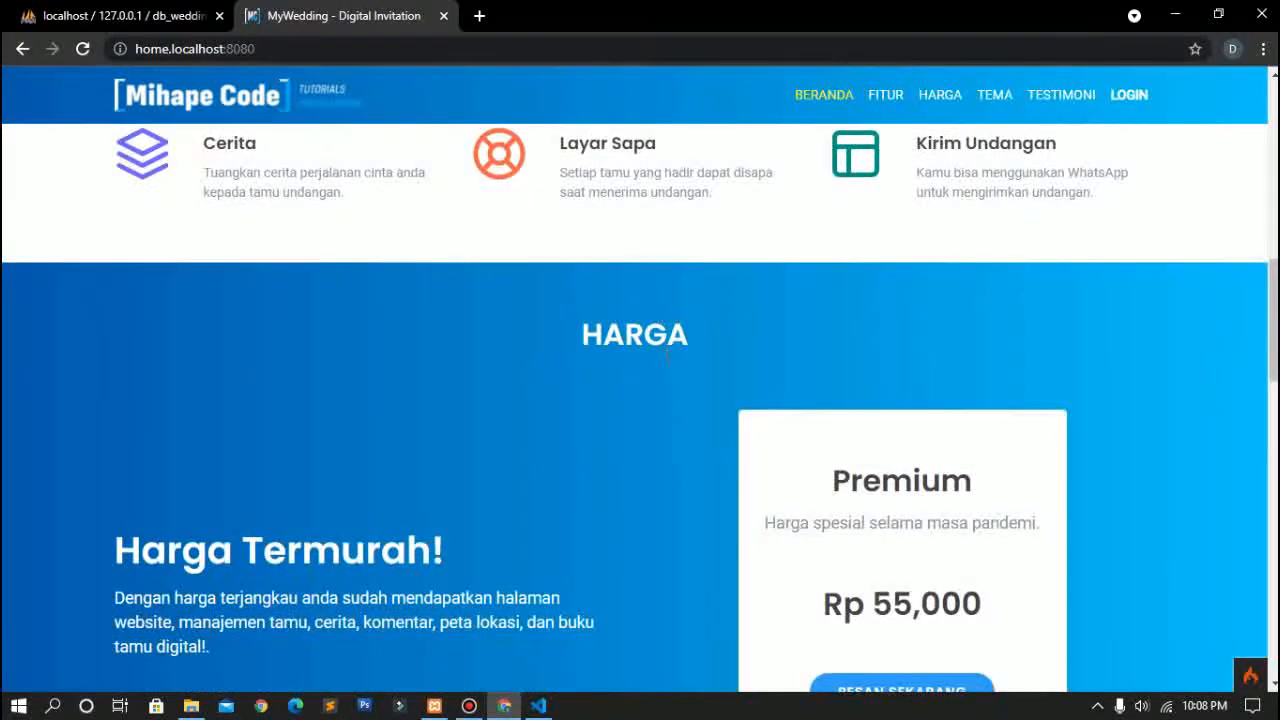
{"action": "scroll", "coordinate": [660, 316], "scroll_direction": "down", "scroll_amount": 3}
{"action": "scroll", "coordinate": [664, 308], "scroll_direction": "down", "scroll_amount": 6}
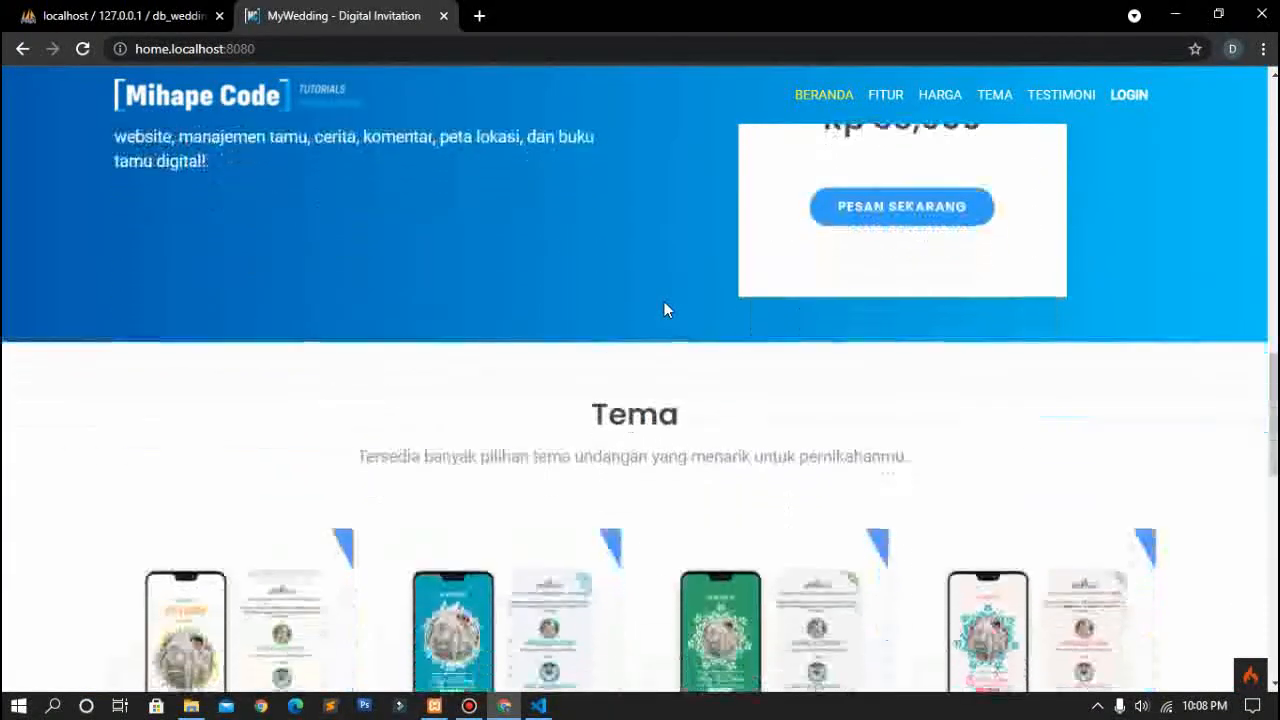
{"action": "scroll", "coordinate": [673, 275], "scroll_direction": "up", "scroll_amount": 1}
{"action": "scroll", "coordinate": [673, 275], "scroll_direction": "down", "scroll_amount": 7}
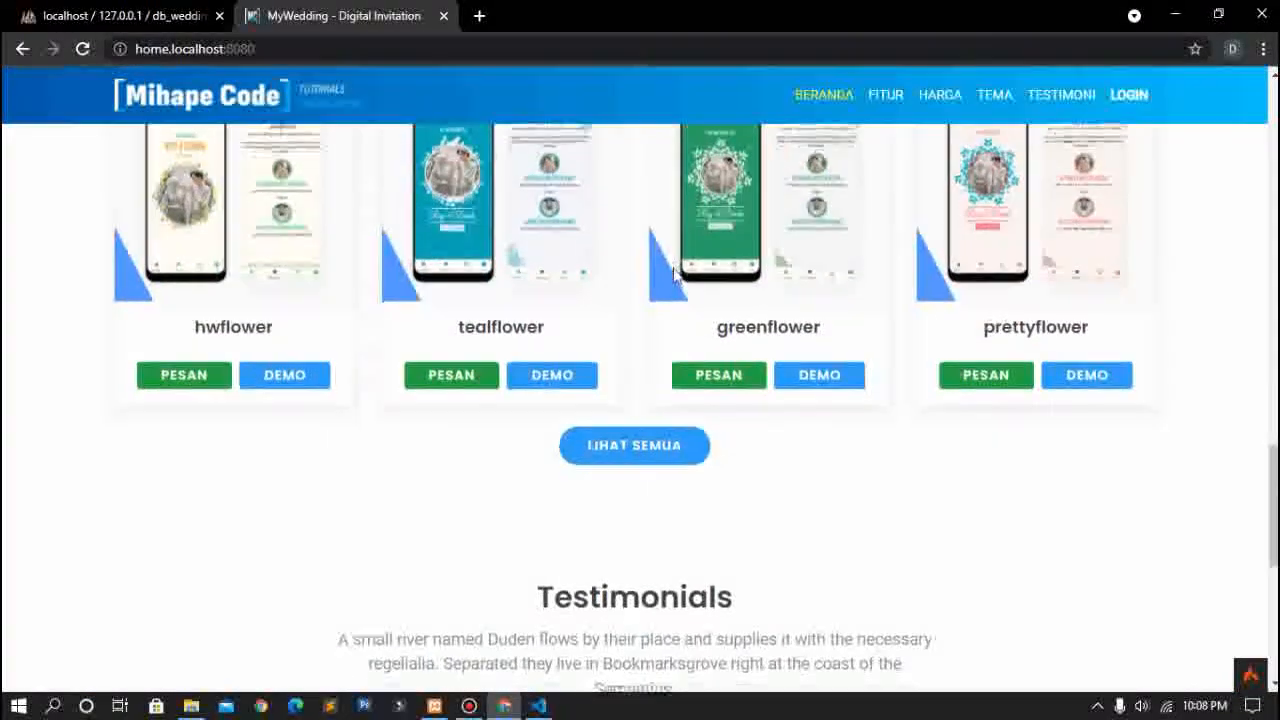
{"action": "scroll", "coordinate": [673, 275], "scroll_direction": "up", "scroll_amount": 6}
{"action": "scroll", "coordinate": [673, 275], "scroll_direction": "up", "scroll_amount": 20}
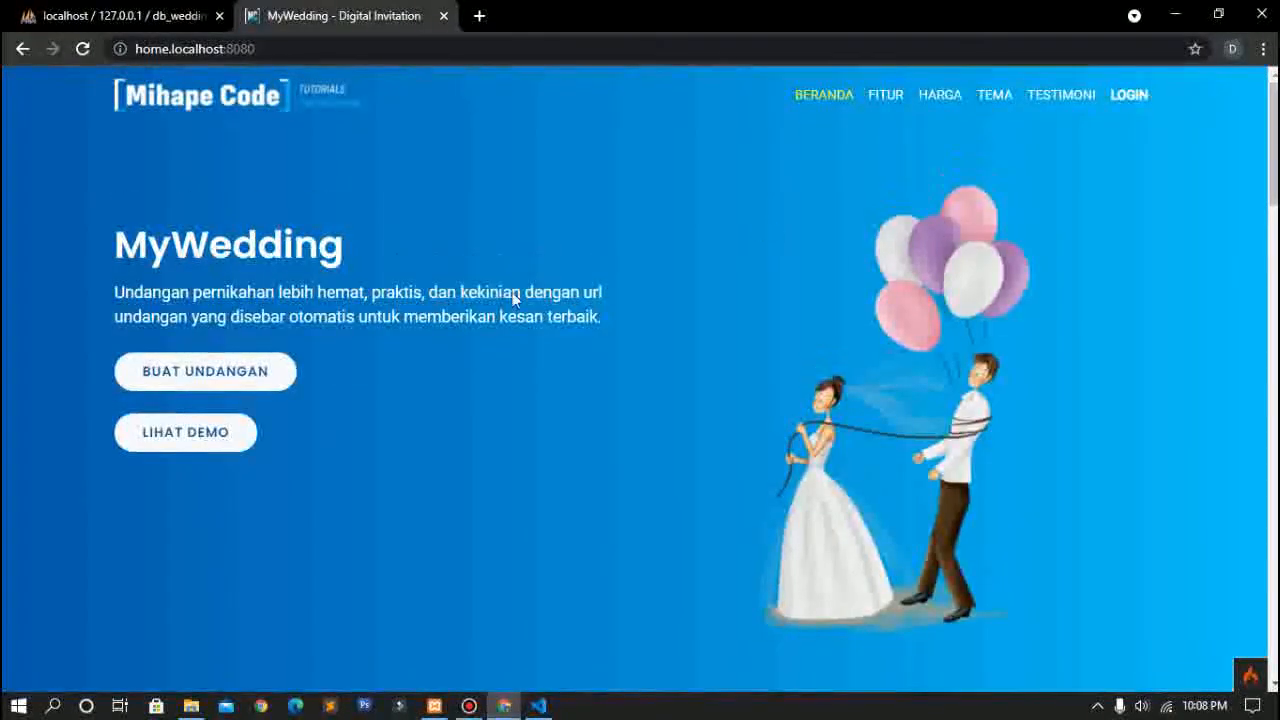
{"action": "scroll", "coordinate": [169, 449], "scroll_direction": "down", "scroll_amount": 5}
{"action": "scroll", "coordinate": [169, 449], "scroll_direction": "down", "scroll_amount": 12}
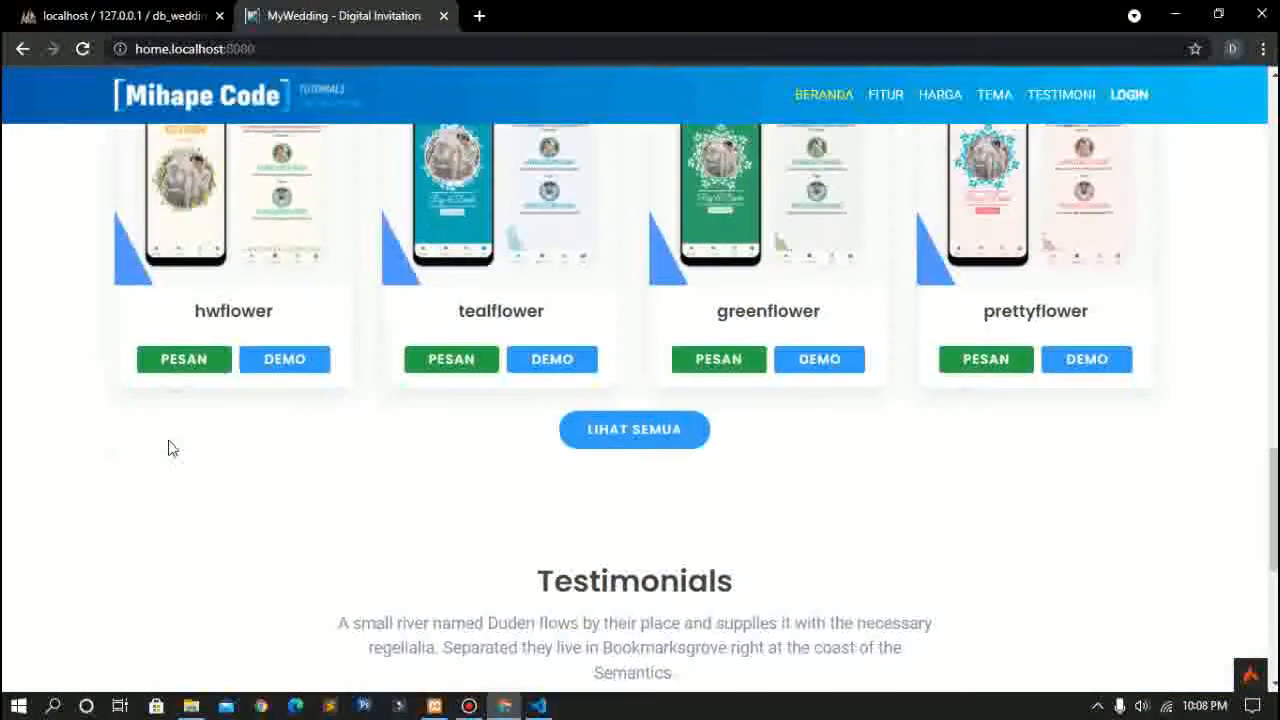
Step: Show all themes at /tema and open tealflower's DEMO link in a new tab
{"action": "left_click", "coordinate": [600, 430]}
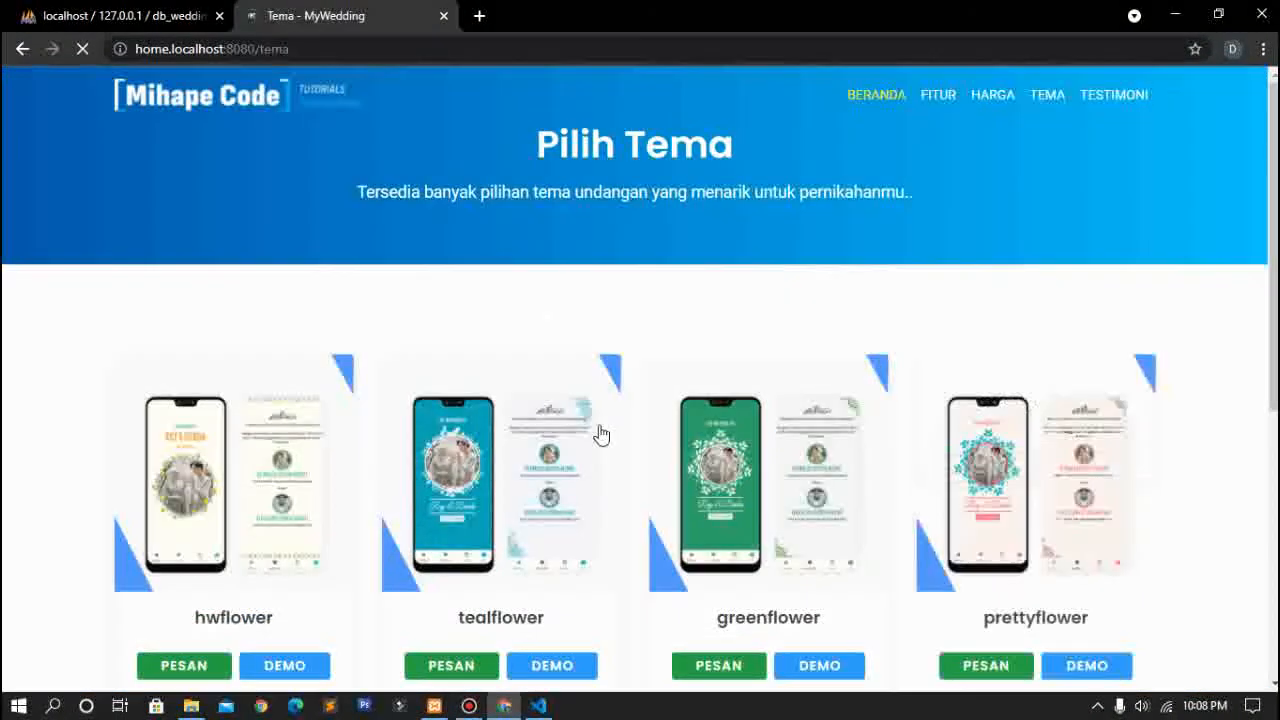
{"action": "scroll", "coordinate": [597, 434], "scroll_direction": "down", "scroll_amount": 2}
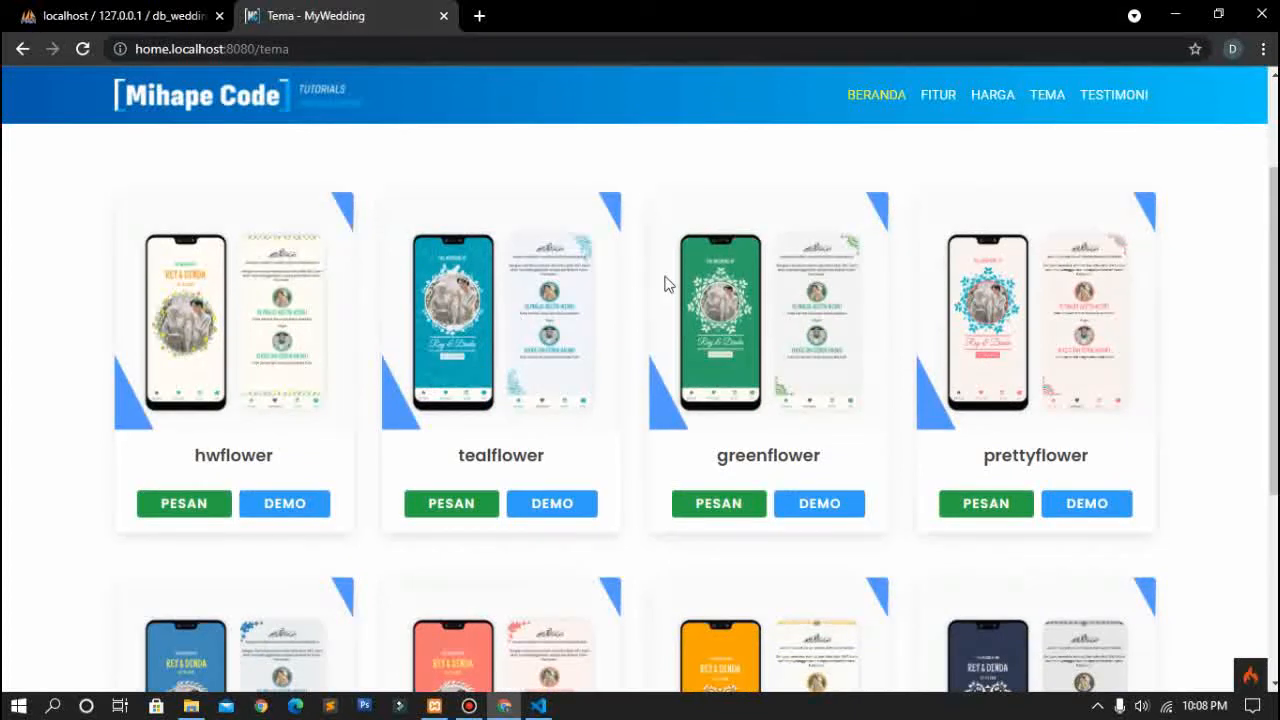
{"action": "scroll", "coordinate": [765, 408], "scroll_direction": "down", "scroll_amount": 1}
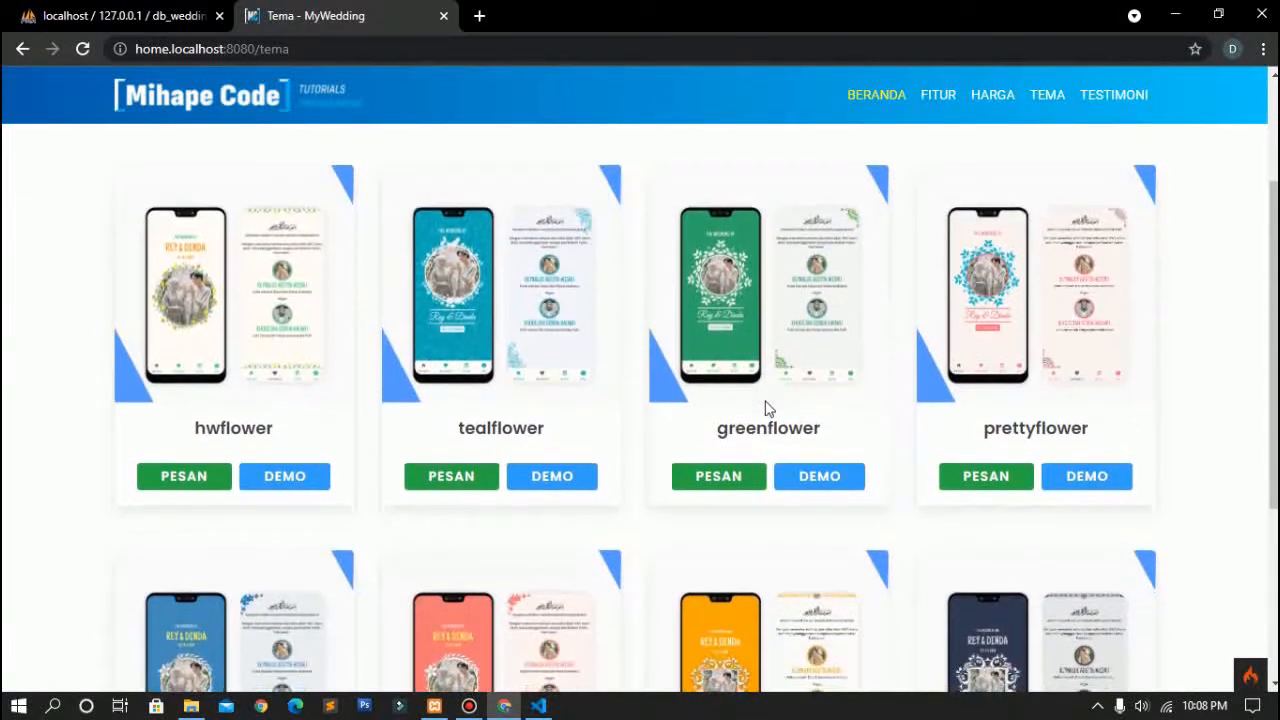
{"action": "right_click", "coordinate": [549, 480]}
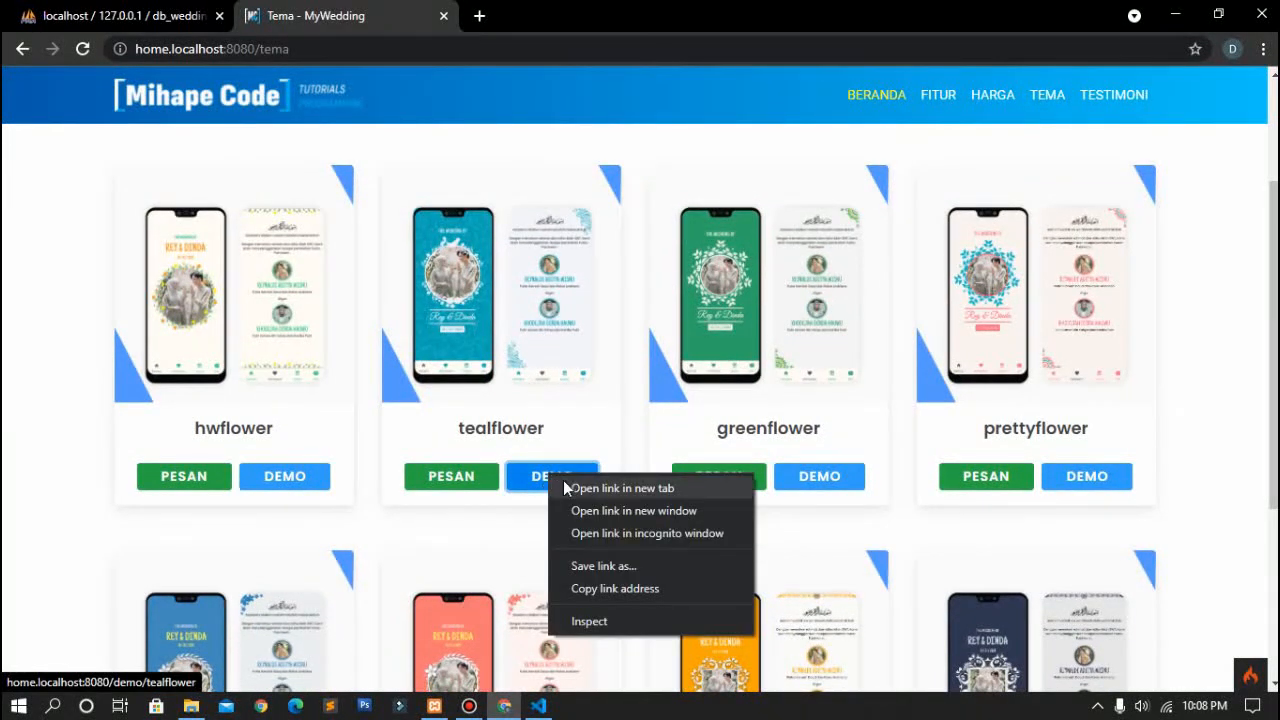
{"action": "left_click", "coordinate": [572, 488]}
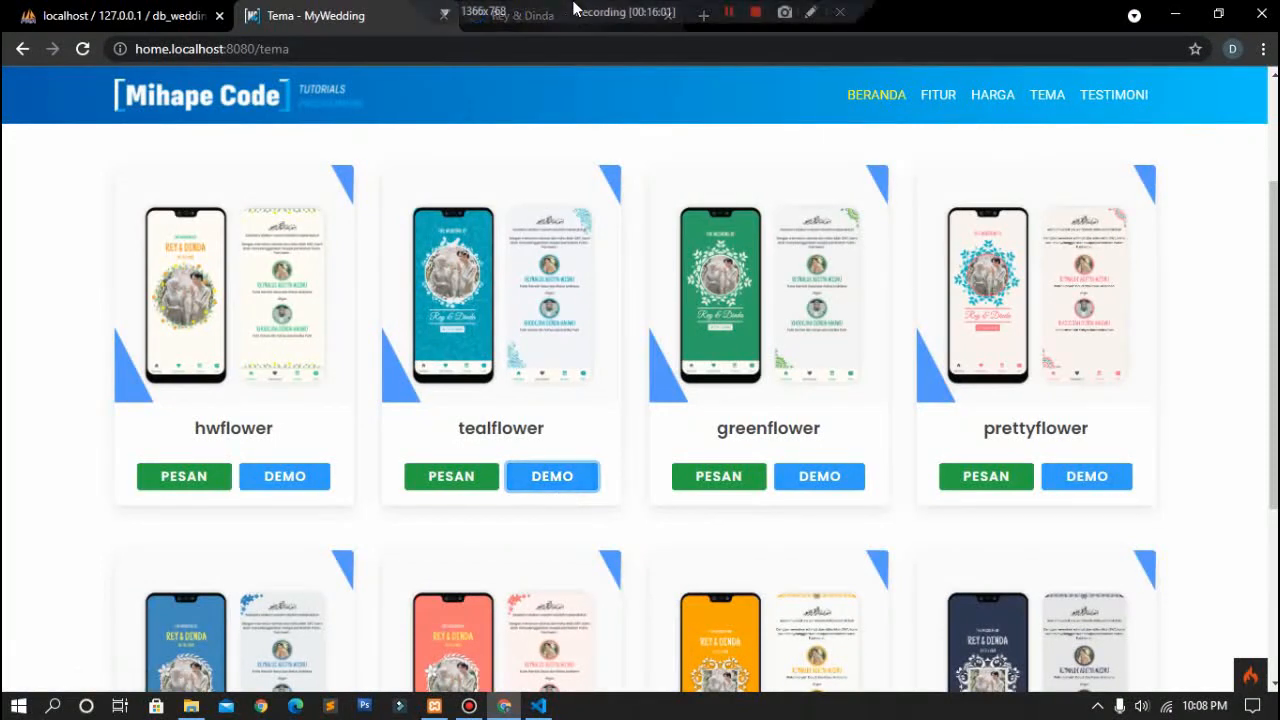
Step: Open the tealflower invitation and view its Mempelai couple and Acara event sections
{"action": "left_click", "coordinate": [527, 21]}
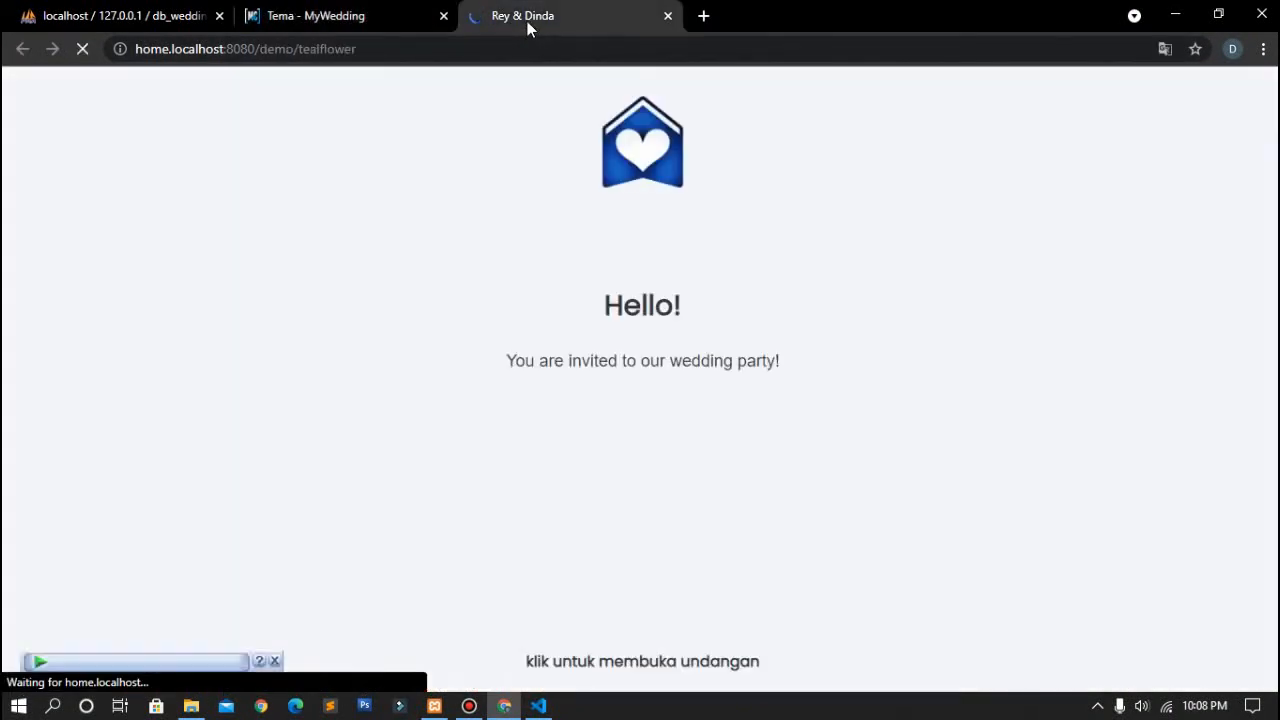
{"action": "left_click", "coordinate": [551, 361]}
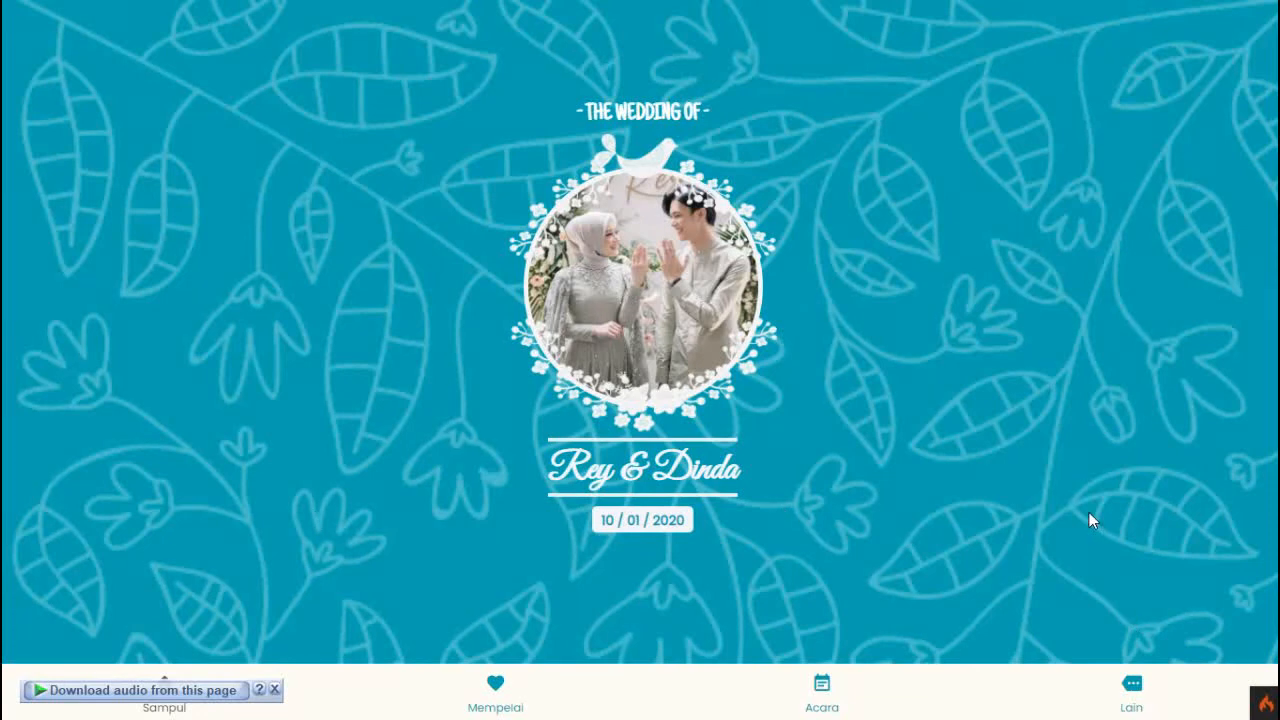
{"action": "left_click", "coordinate": [1131, 688]}
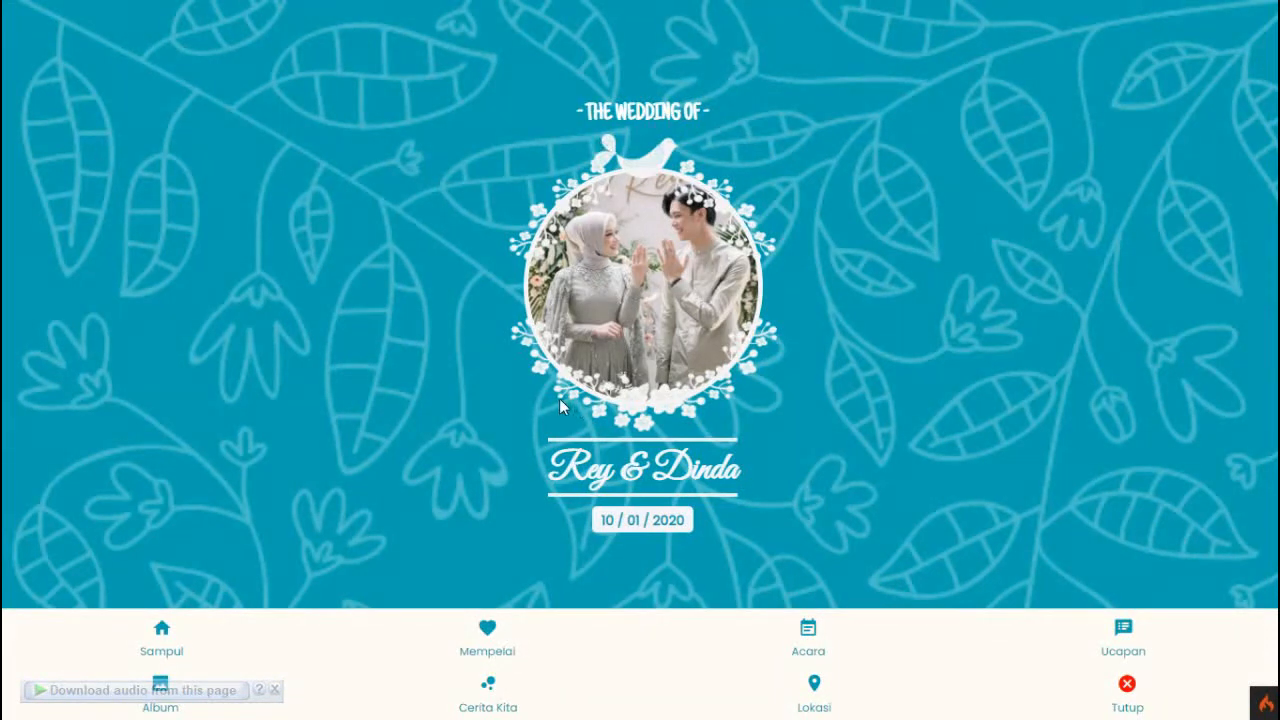
{"action": "left_click_drag", "start_coordinate": [573, 467], "coordinate": [711, 470]}
{"action": "left_click", "coordinate": [624, 472]}
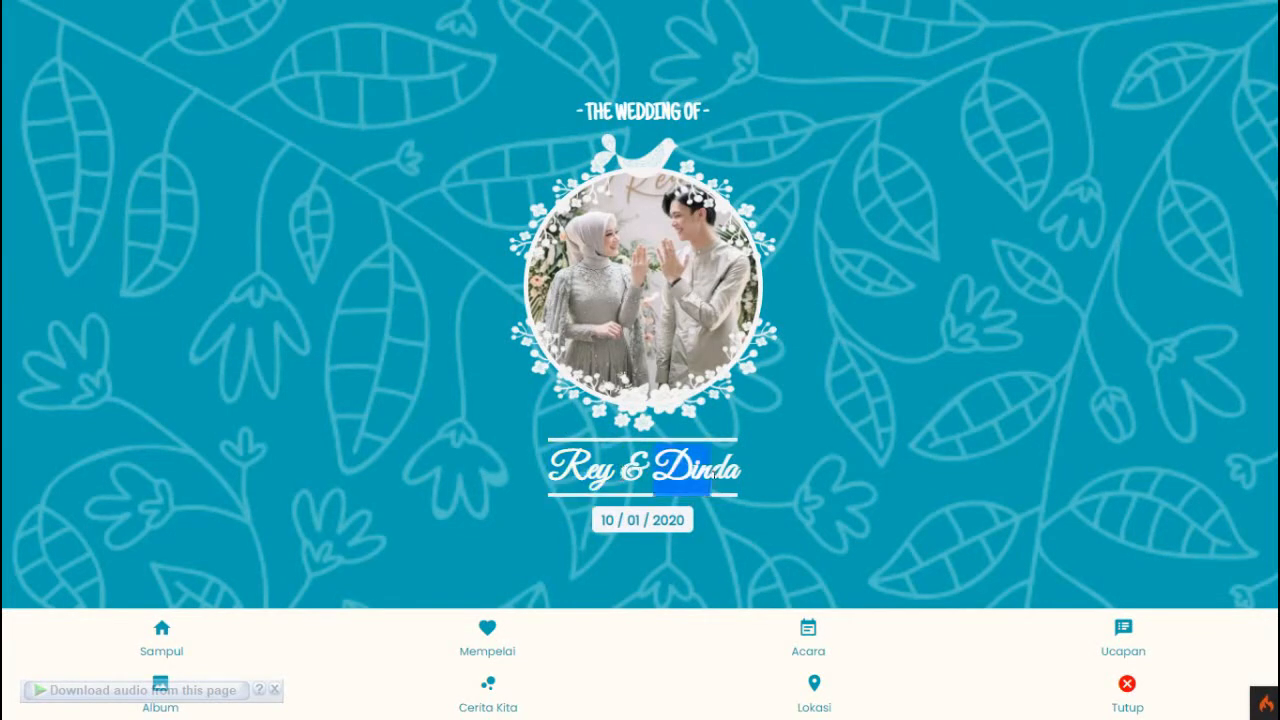
{"action": "left_click", "coordinate": [486, 634]}
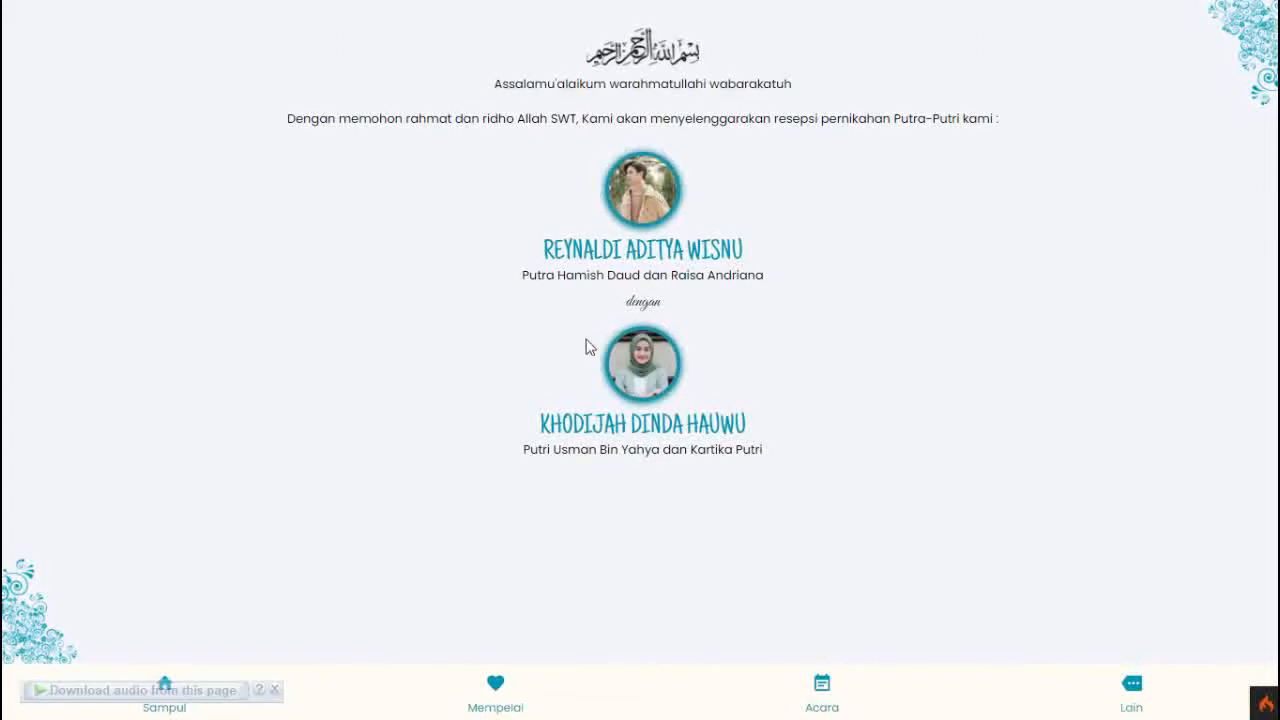
{"action": "left_click", "coordinate": [823, 690]}
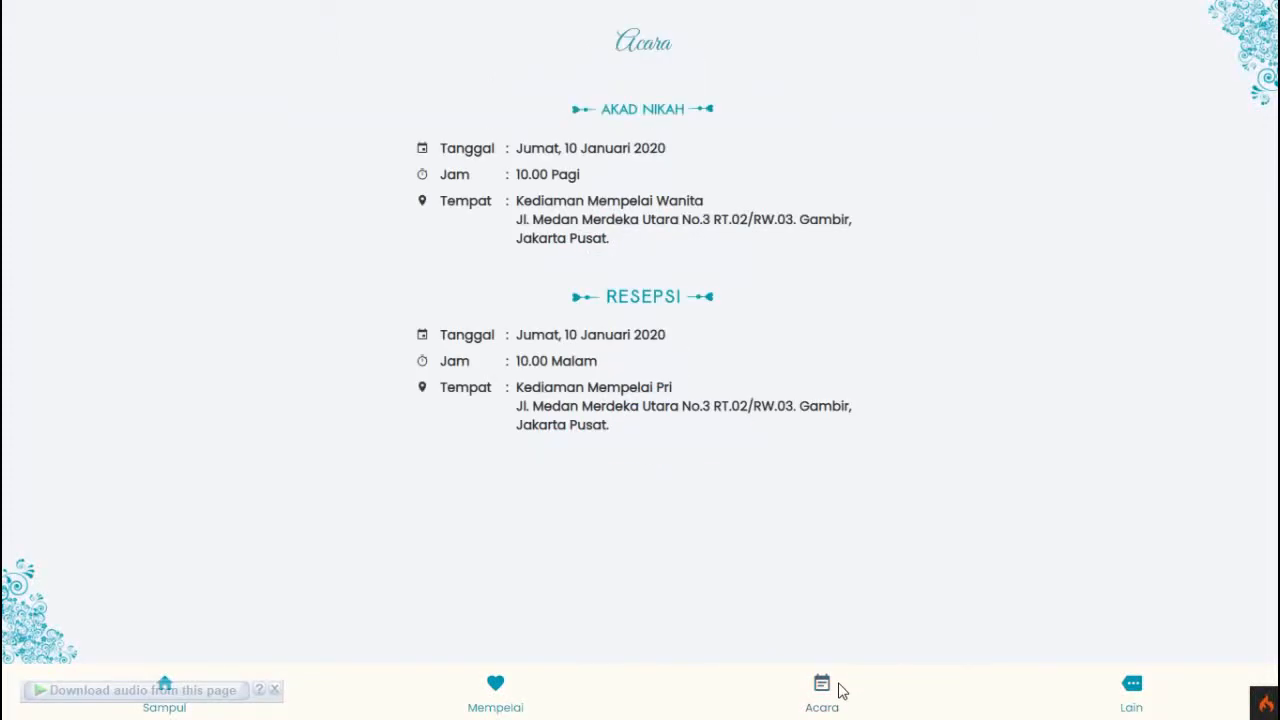
Step: View the photo gallery, Cerita Kita story and Denah Lokasi map, then leave full-screen
{"action": "left_click", "coordinate": [1128, 684]}
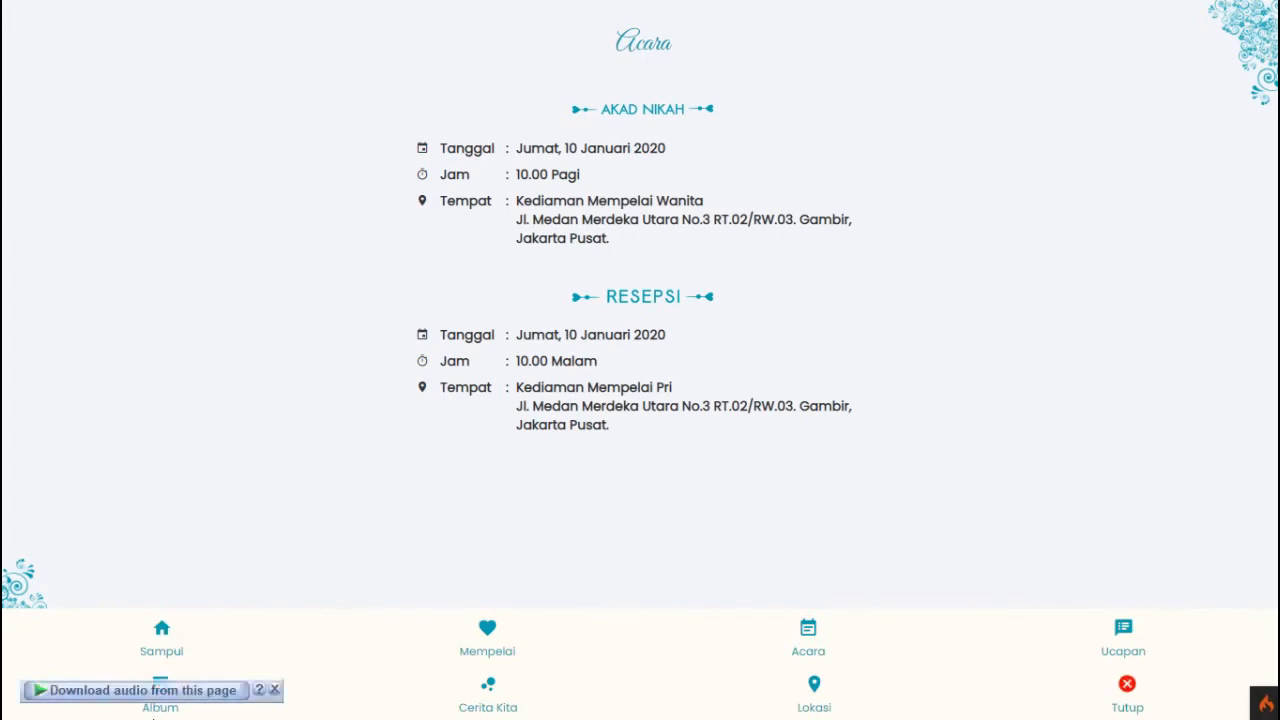
{"action": "left_click", "coordinate": [161, 705]}
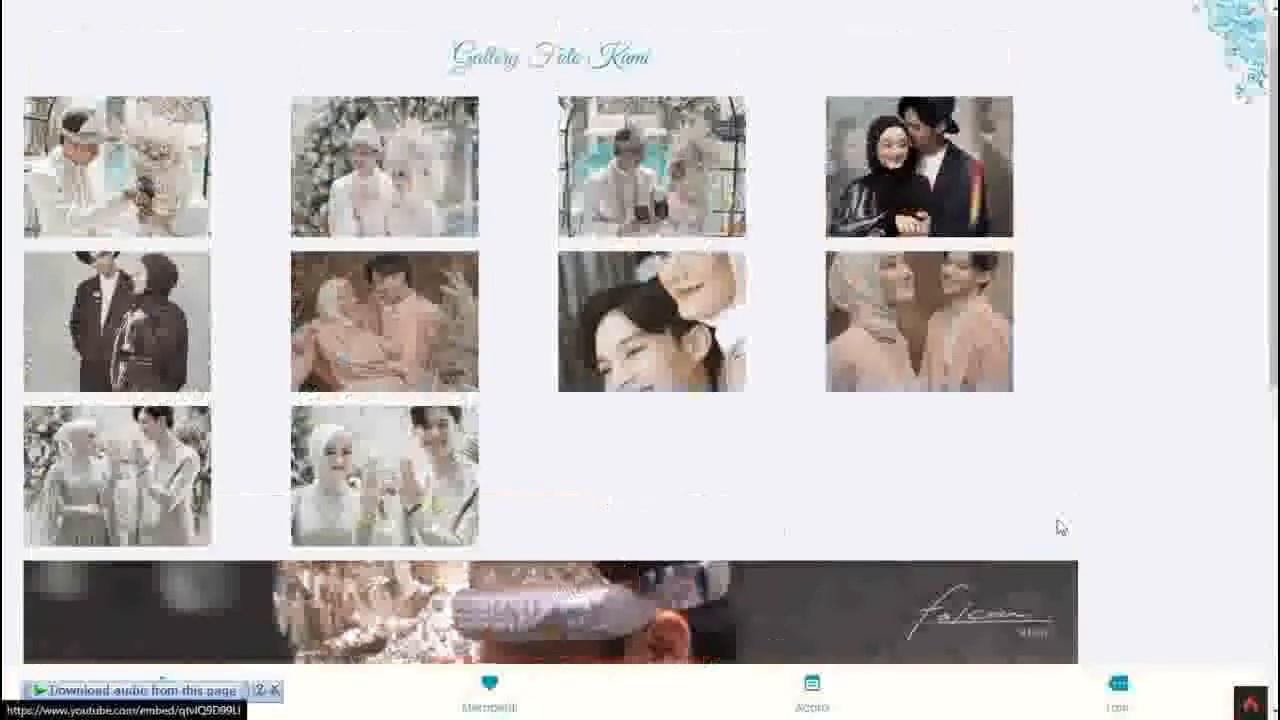
{"action": "left_click", "coordinate": [1119, 688]}
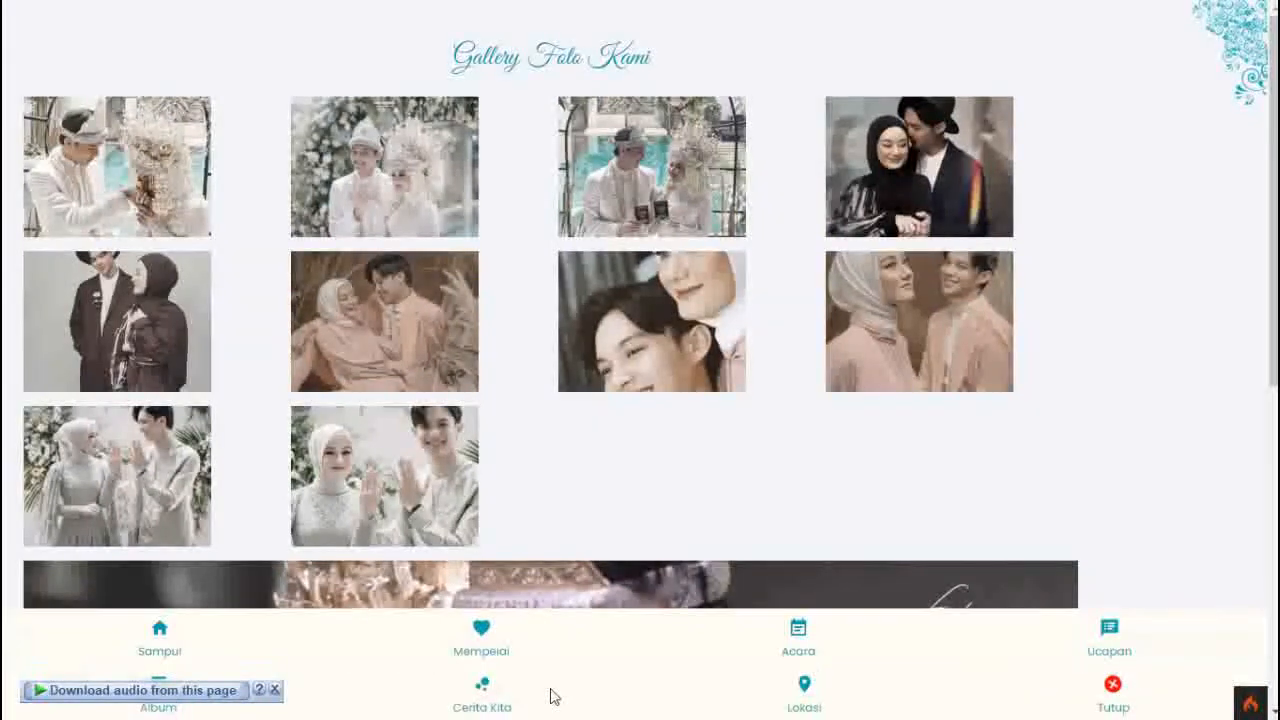
{"action": "left_click", "coordinate": [478, 692]}
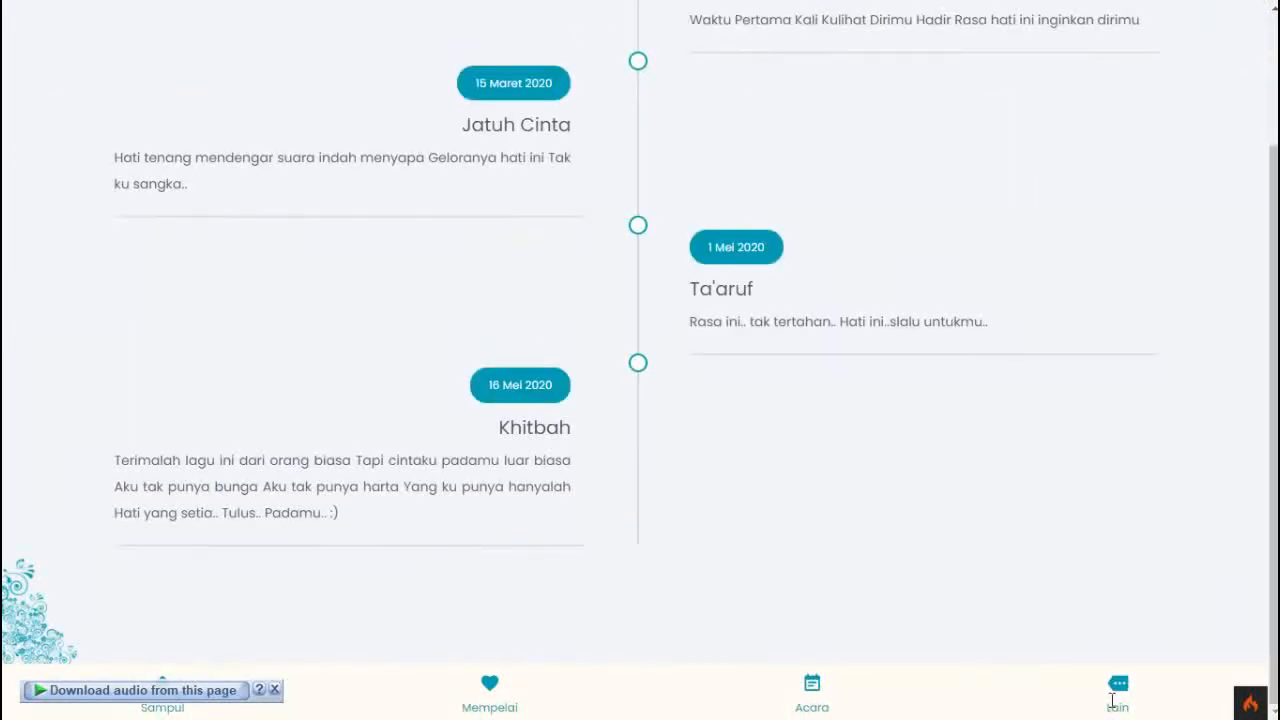
{"action": "left_click", "coordinate": [1112, 700]}
{"action": "left_click", "coordinate": [802, 698]}
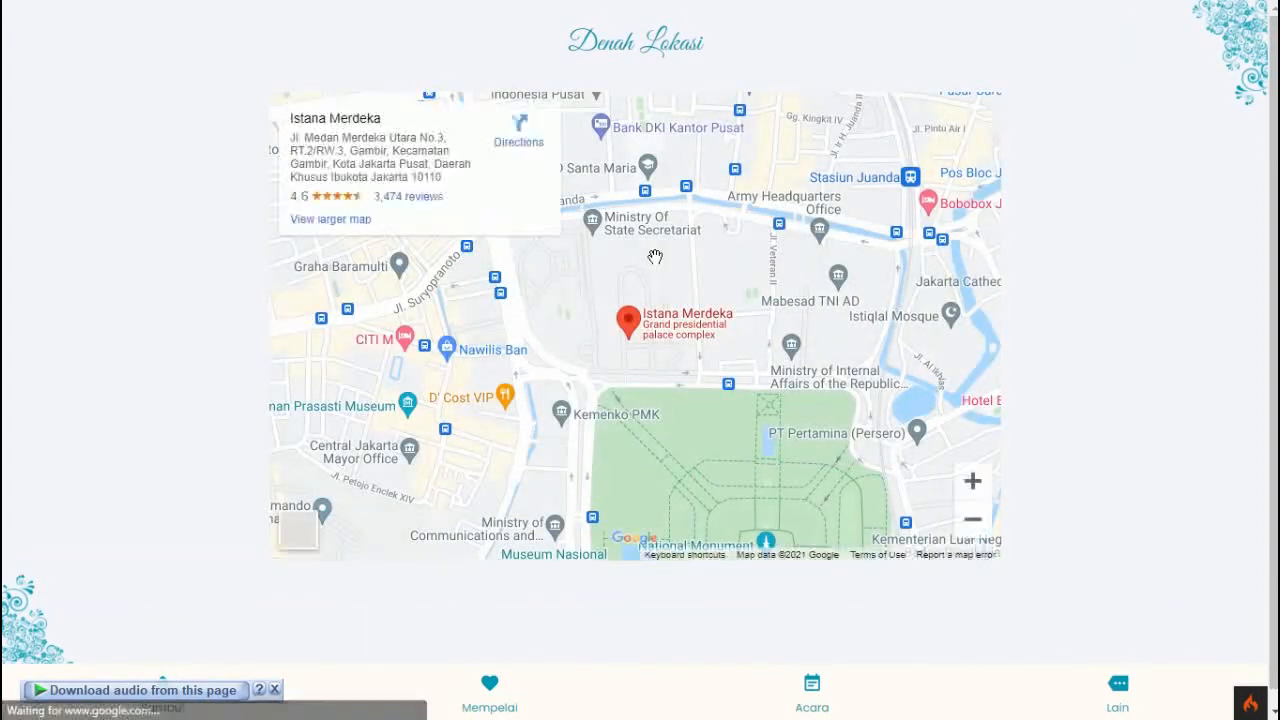
{"action": "left_click", "coordinate": [1117, 686]}
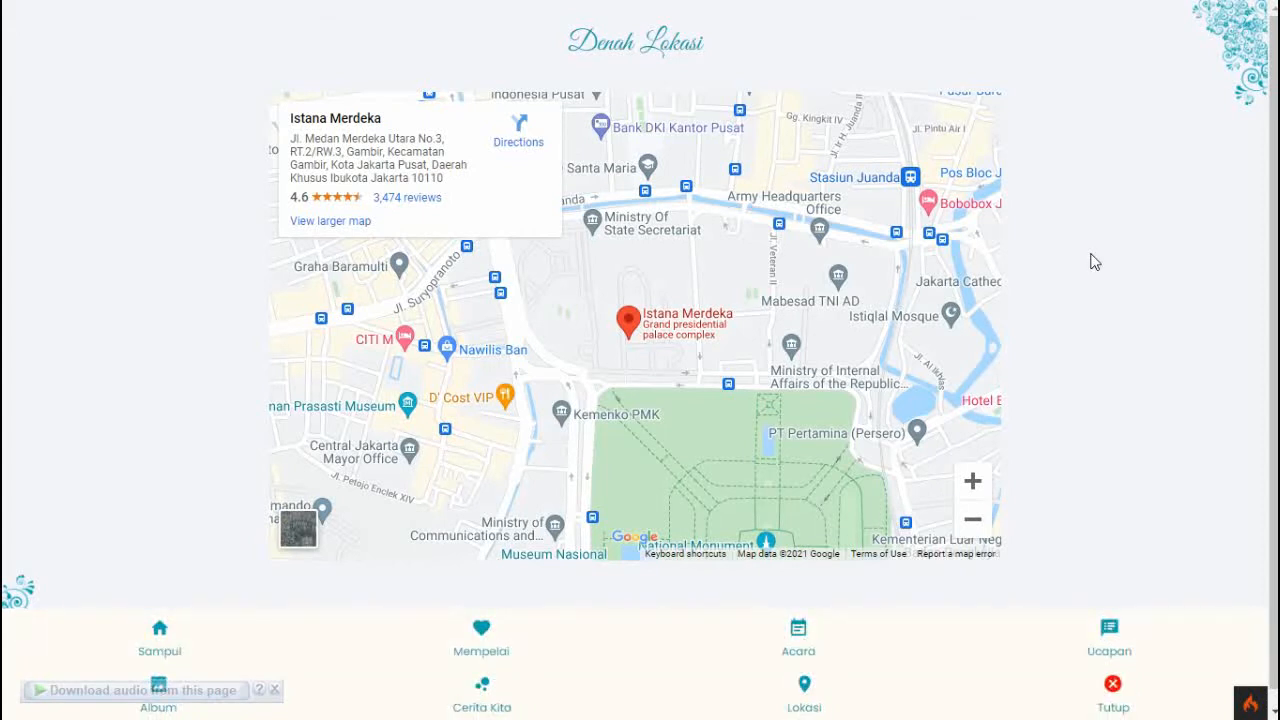
{"action": "key", "text": "F11"}
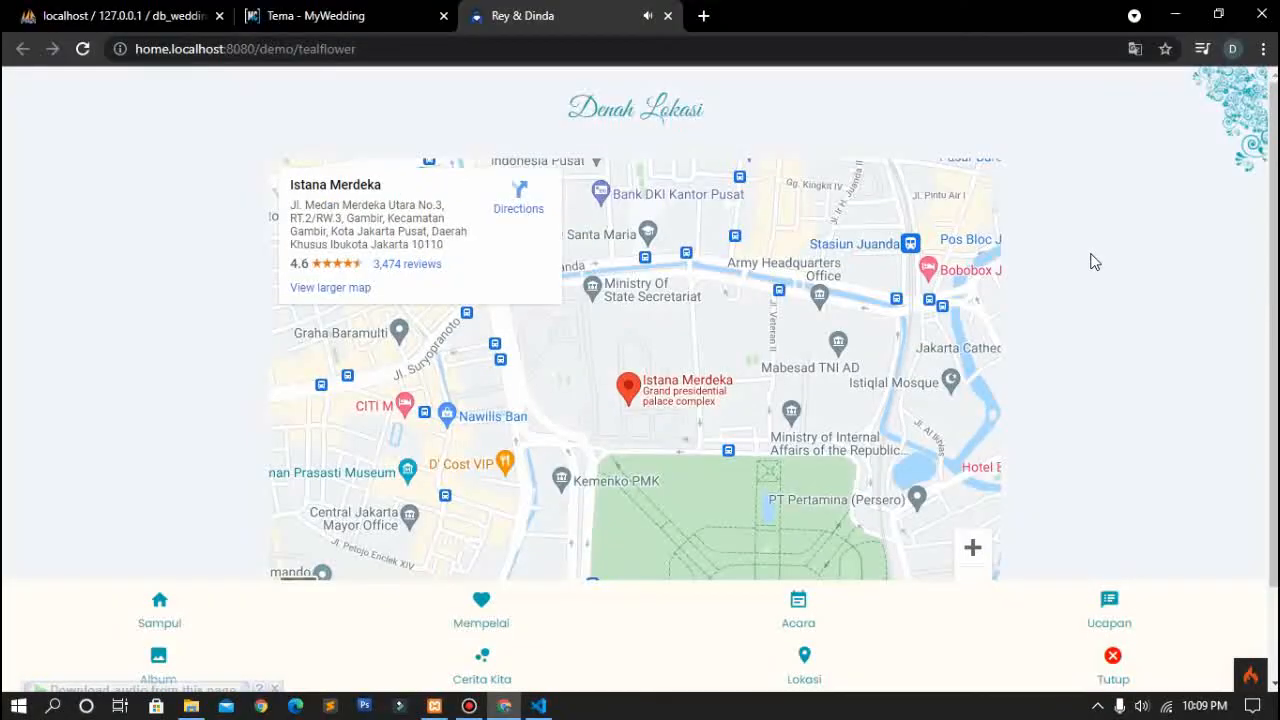
Step: Open Chrome DevTools on the tealflower invitation to emulate a Galaxy S5 phone
{"action": "right_click", "coordinate": [798, 110]}
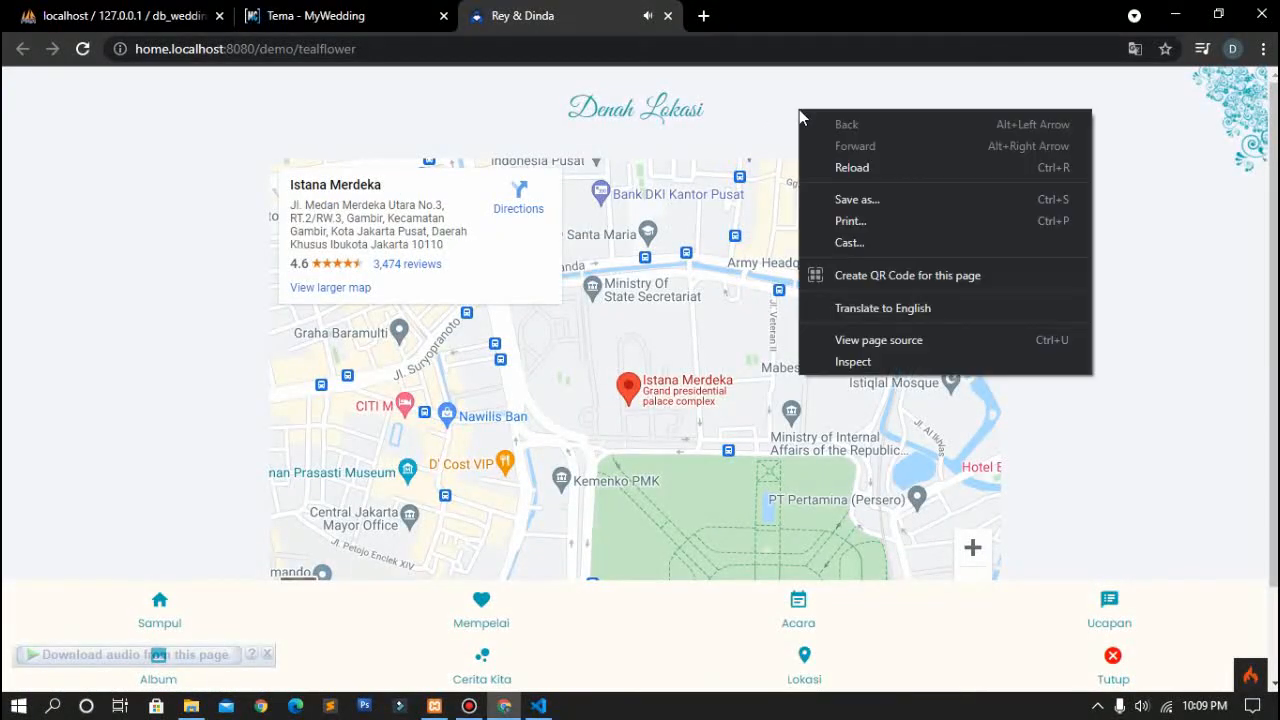
{"action": "left_click", "coordinate": [852, 361]}
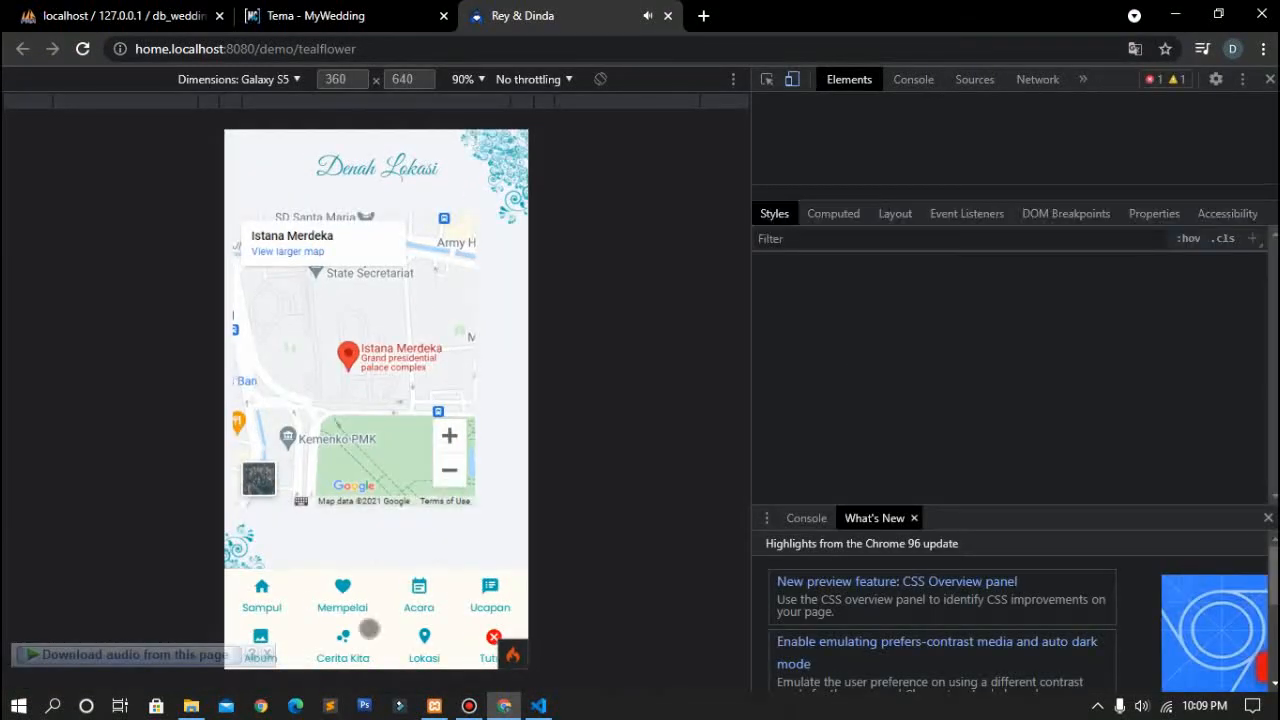
{"action": "scroll", "coordinate": [420, 430], "scroll_direction": "down", "scroll_amount": 2}
Step: In phone view, check the Sampul cover, then the Mempelai couple section via the Lain menu
{"action": "left_click", "coordinate": [262, 588]}
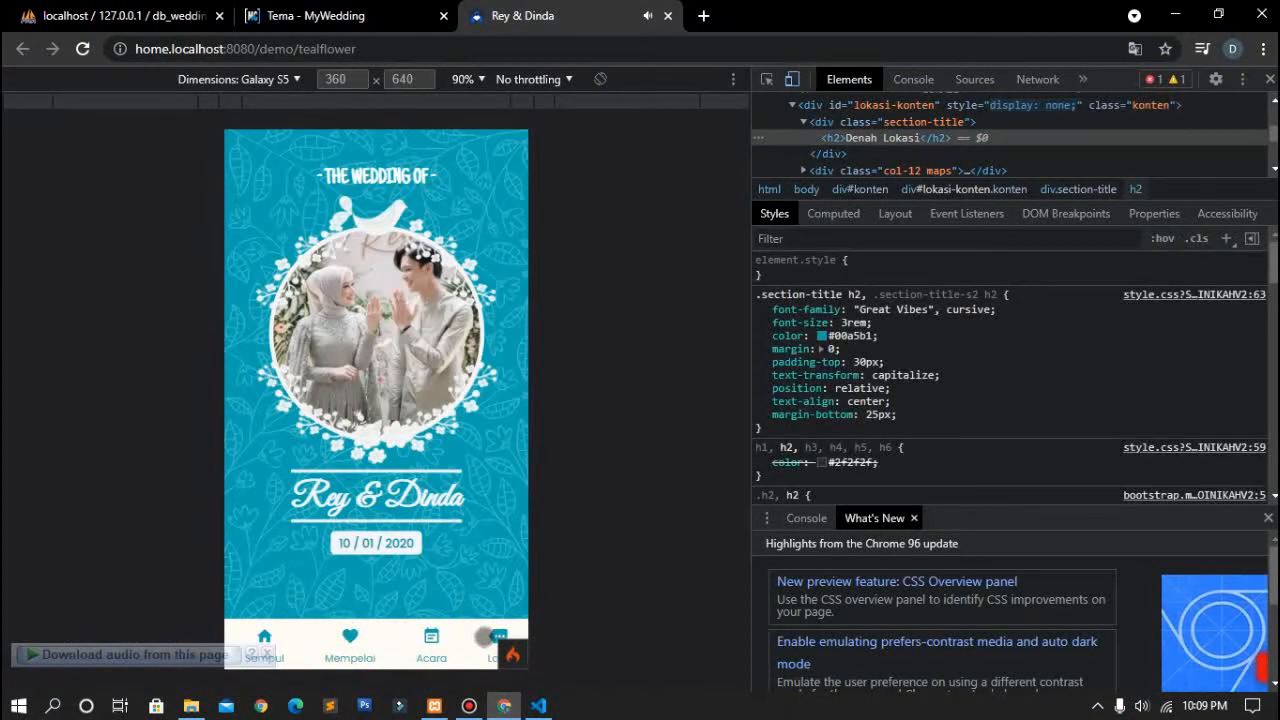
{"action": "left_click", "coordinate": [494, 636]}
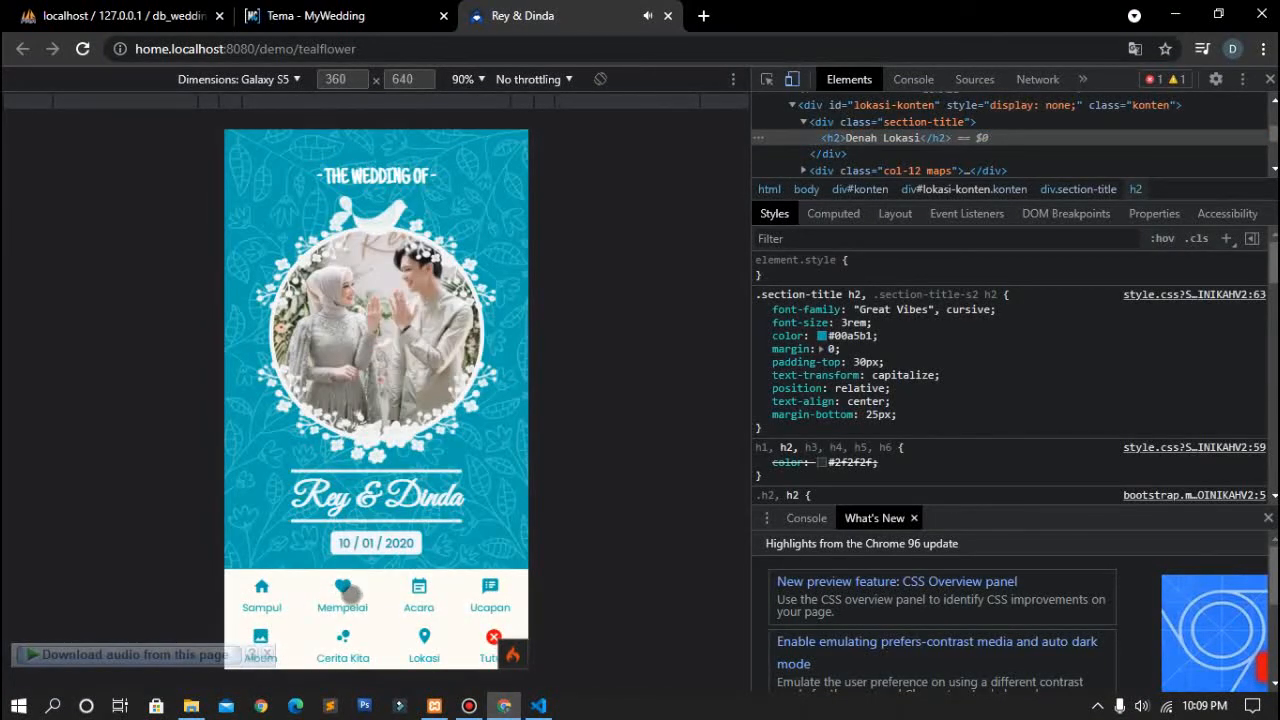
{"action": "left_click", "coordinate": [350, 592]}
{"action": "scroll", "coordinate": [456, 524], "scroll_direction": "down", "scroll_amount": 1}
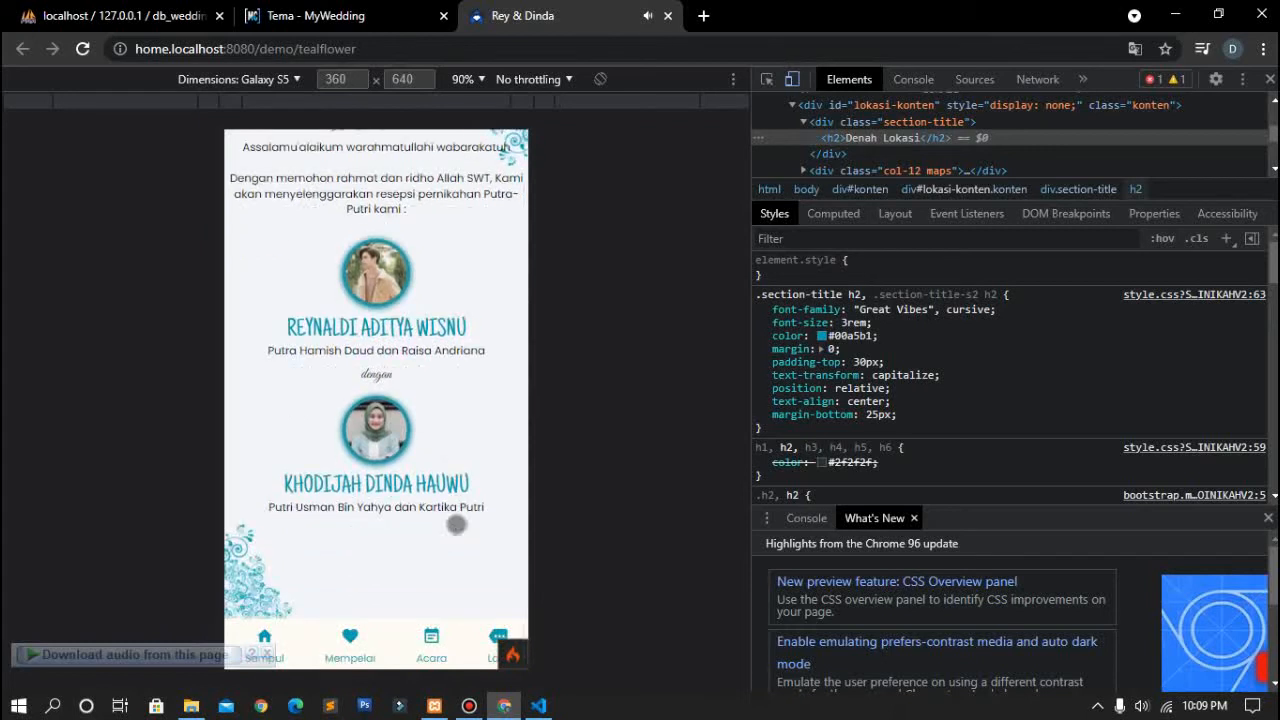
{"action": "scroll", "coordinate": [456, 524], "scroll_direction": "up", "scroll_amount": 1}
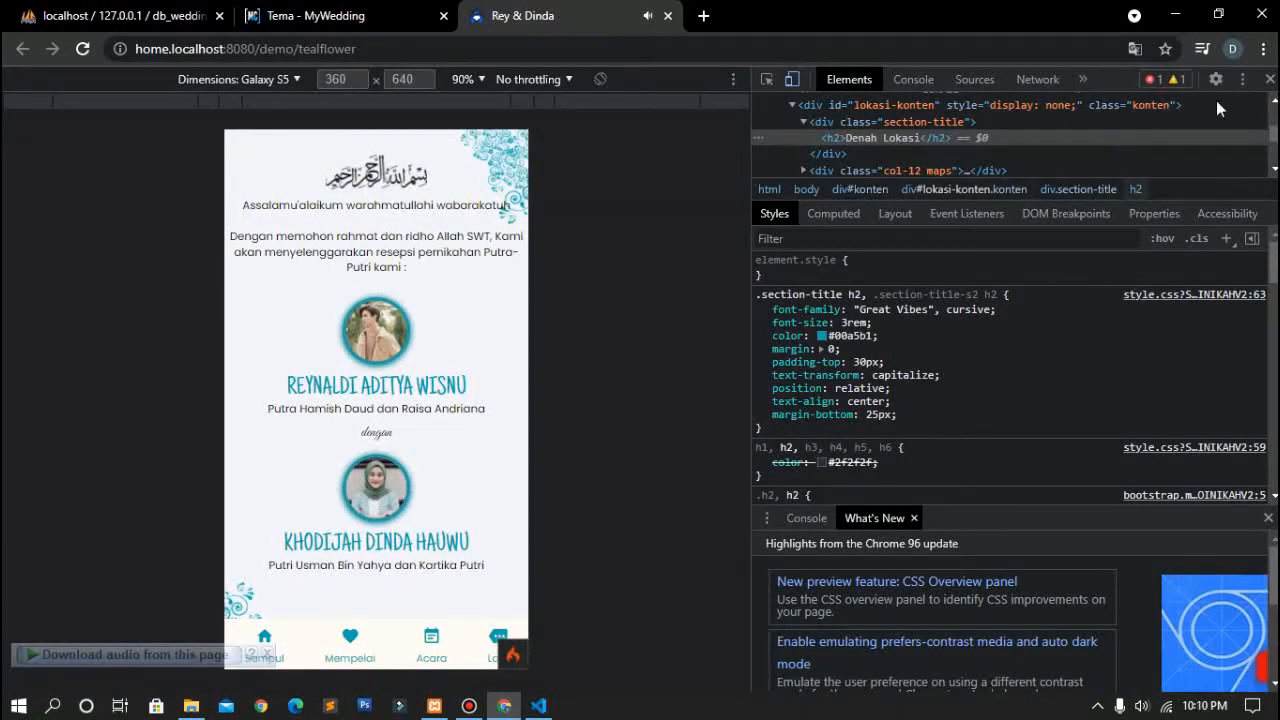
Step: Close the Rey & Dinda demo invitation tab
{"action": "left_click", "coordinate": [668, 16]}
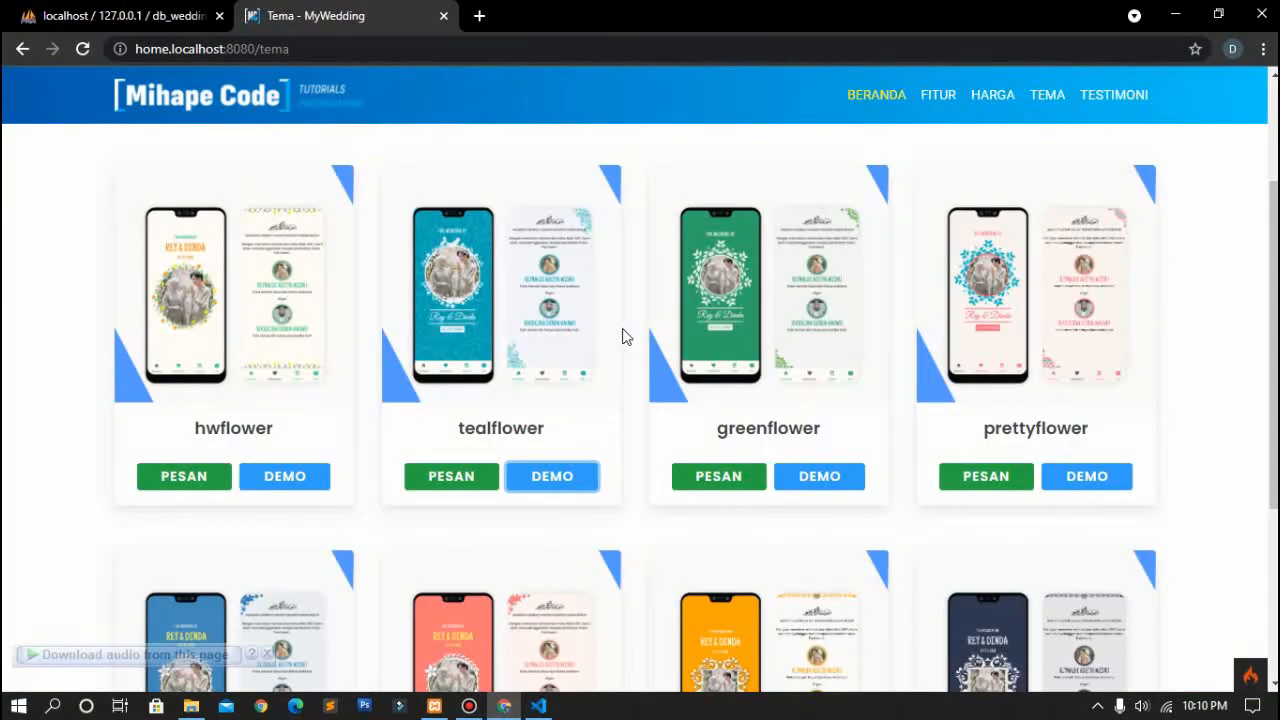
{"action": "scroll", "coordinate": [500, 333], "scroll_direction": "up", "scroll_amount": 1}
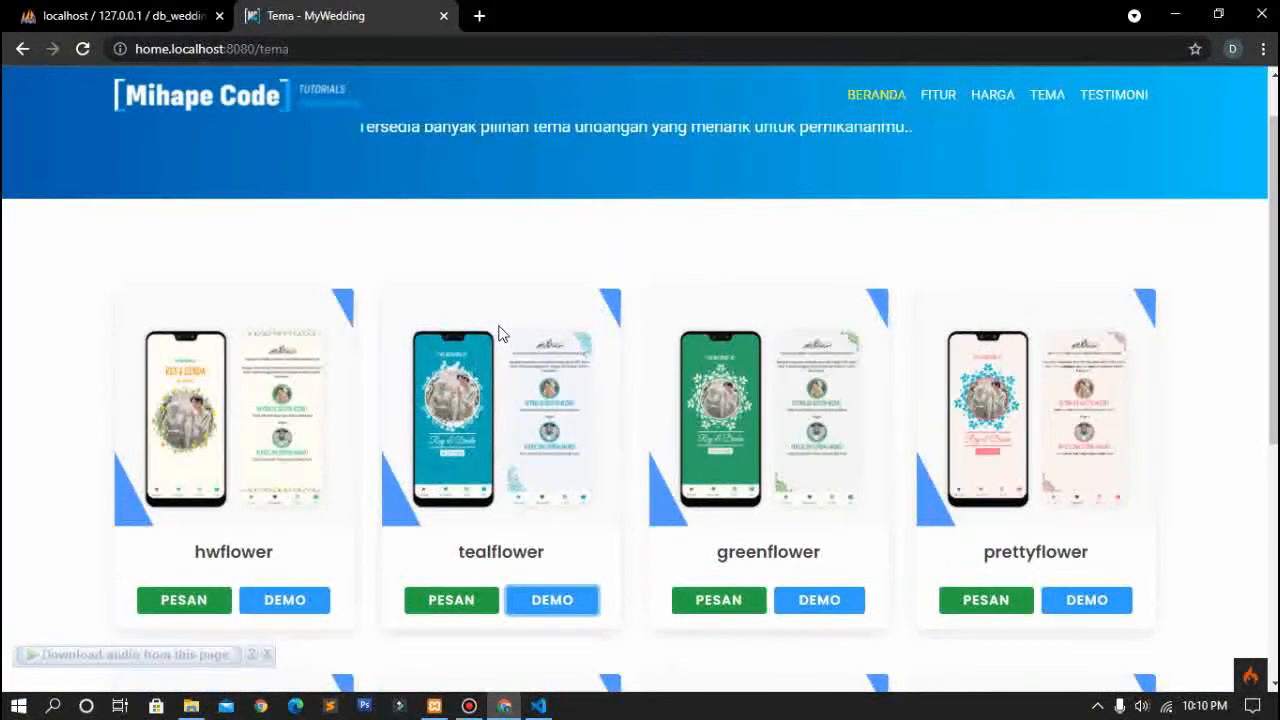
{"action": "scroll", "coordinate": [451, 392], "scroll_direction": "down", "scroll_amount": 4}
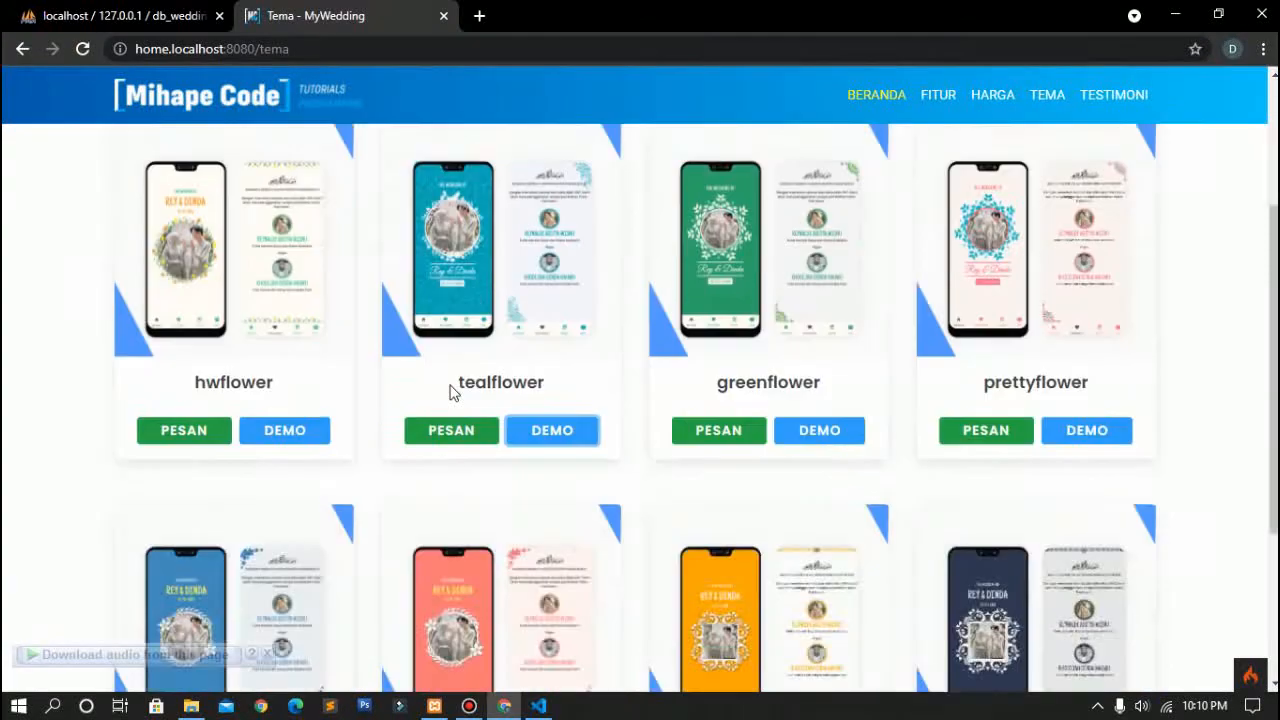
{"action": "scroll", "coordinate": [451, 392], "scroll_direction": "up", "scroll_amount": 5}
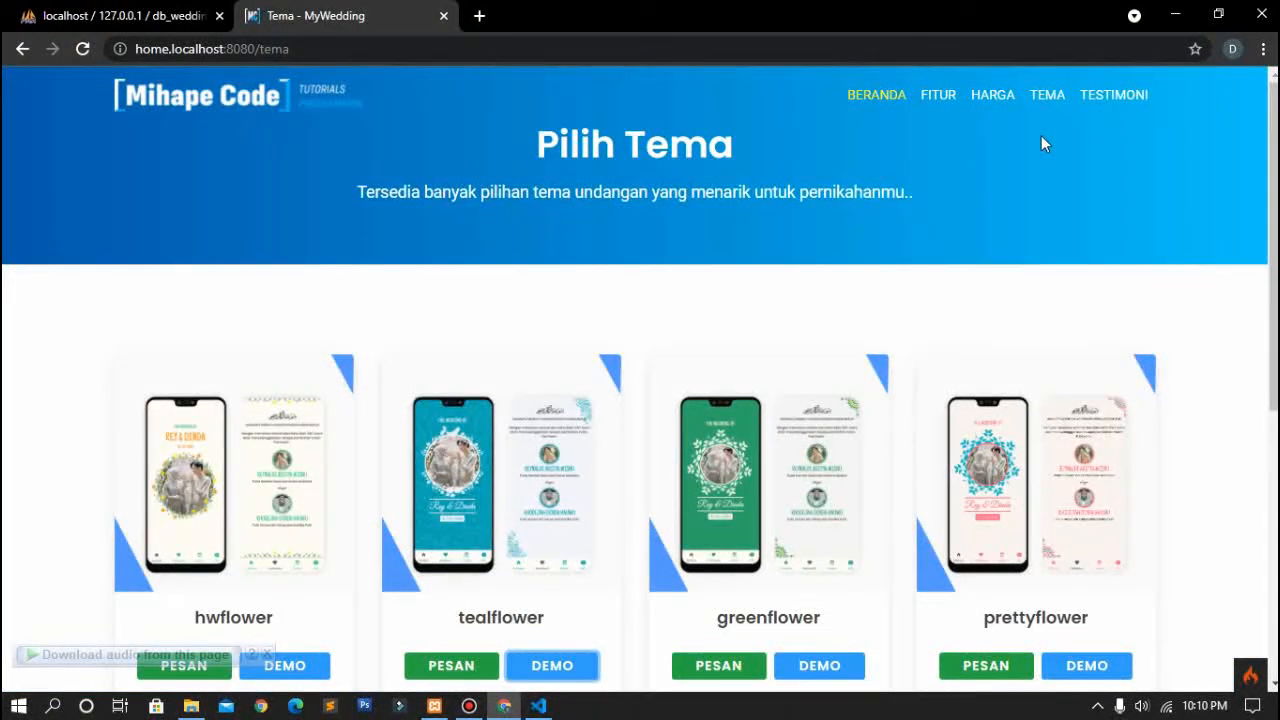
Step: From BERANDA, choose BUAT UNDANGAN and order the hwflower theme with PESAN
{"action": "left_click", "coordinate": [866, 102]}
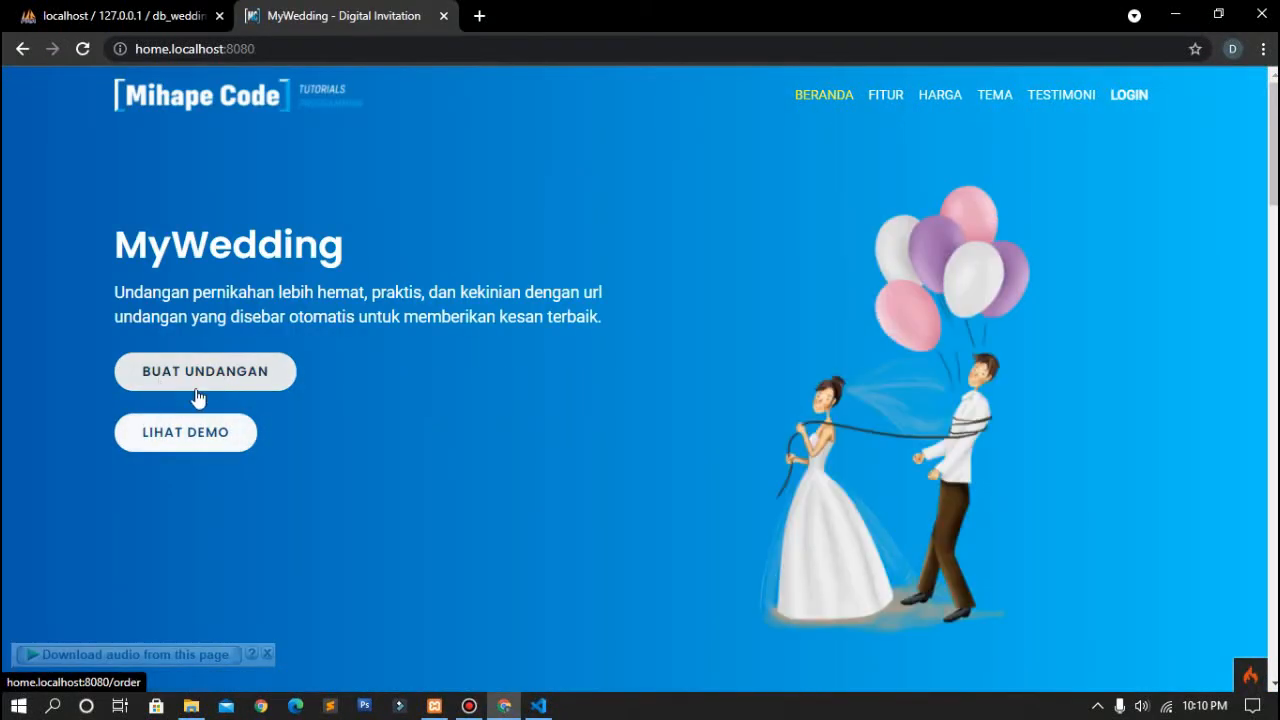
{"action": "left_click", "coordinate": [211, 385]}
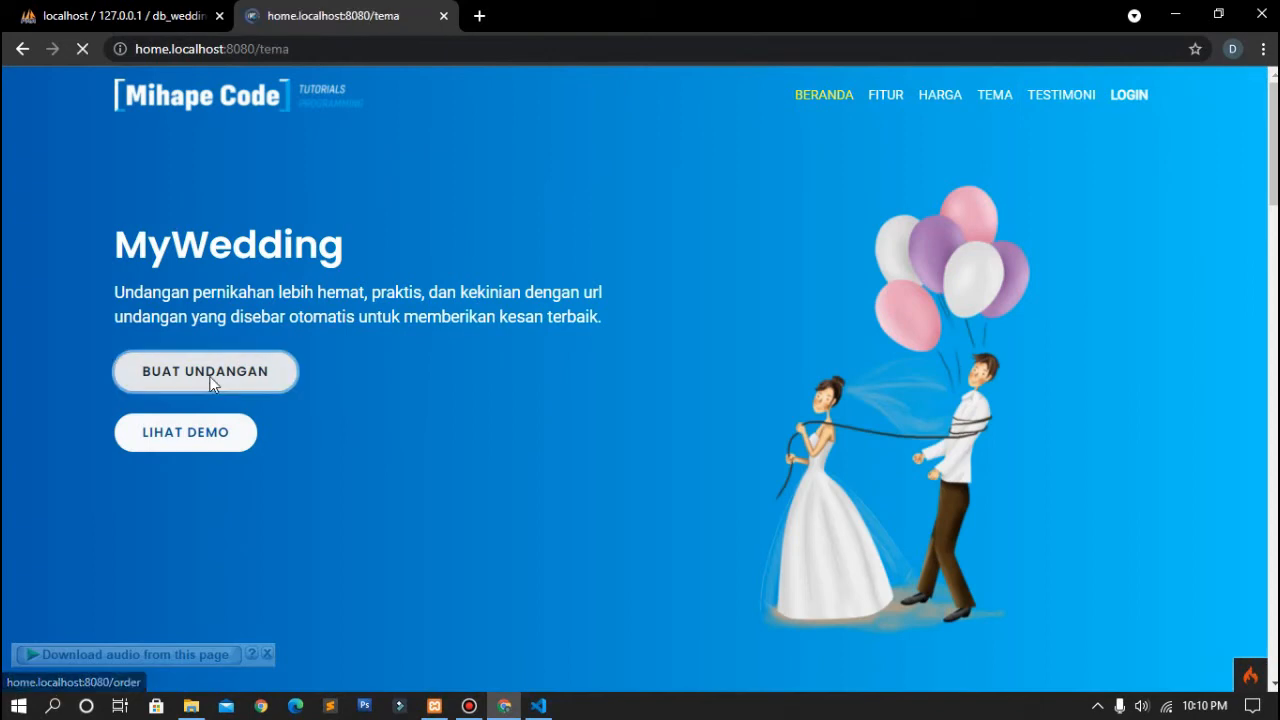
{"action": "scroll", "coordinate": [488, 387], "scroll_direction": "down", "scroll_amount": 3}
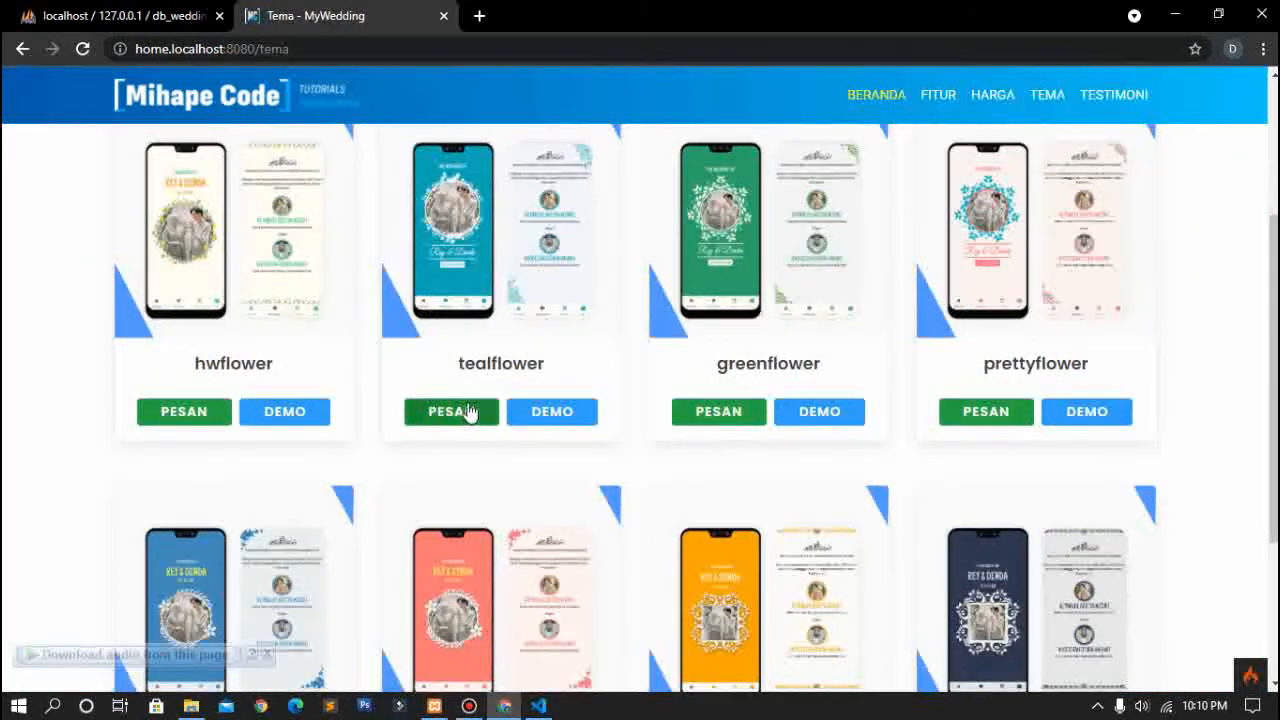
{"action": "left_click", "coordinate": [203, 418]}
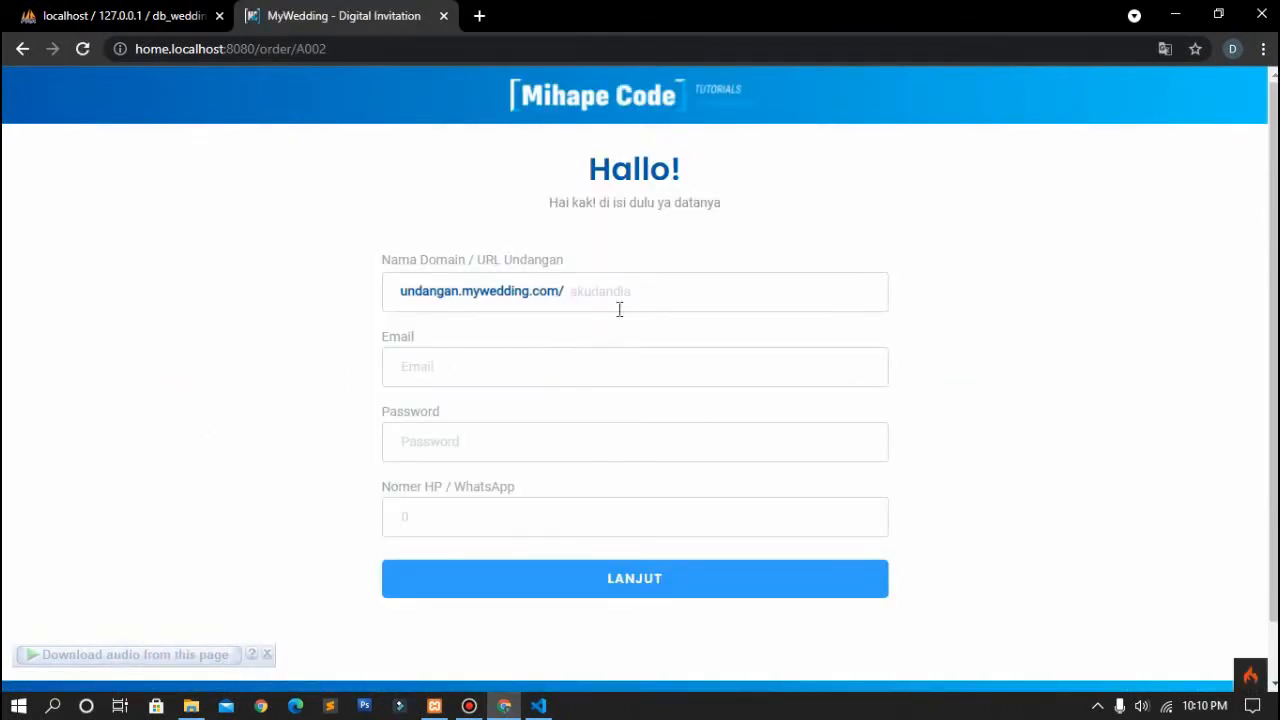
Step: Type the invitation name 'dea…' into the Nama Domain / URL Undangan field
{"action": "left_click", "coordinate": [626, 291]}
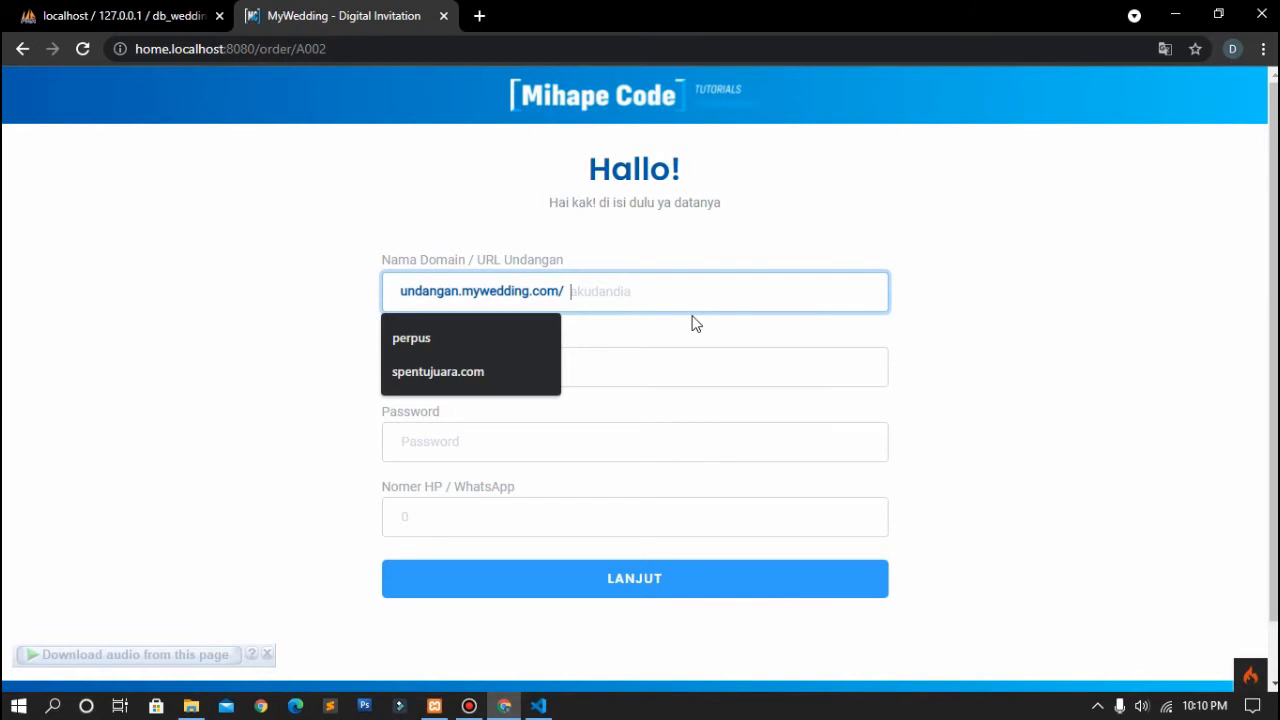
{"action": "type", "text": "deandanukhti"}
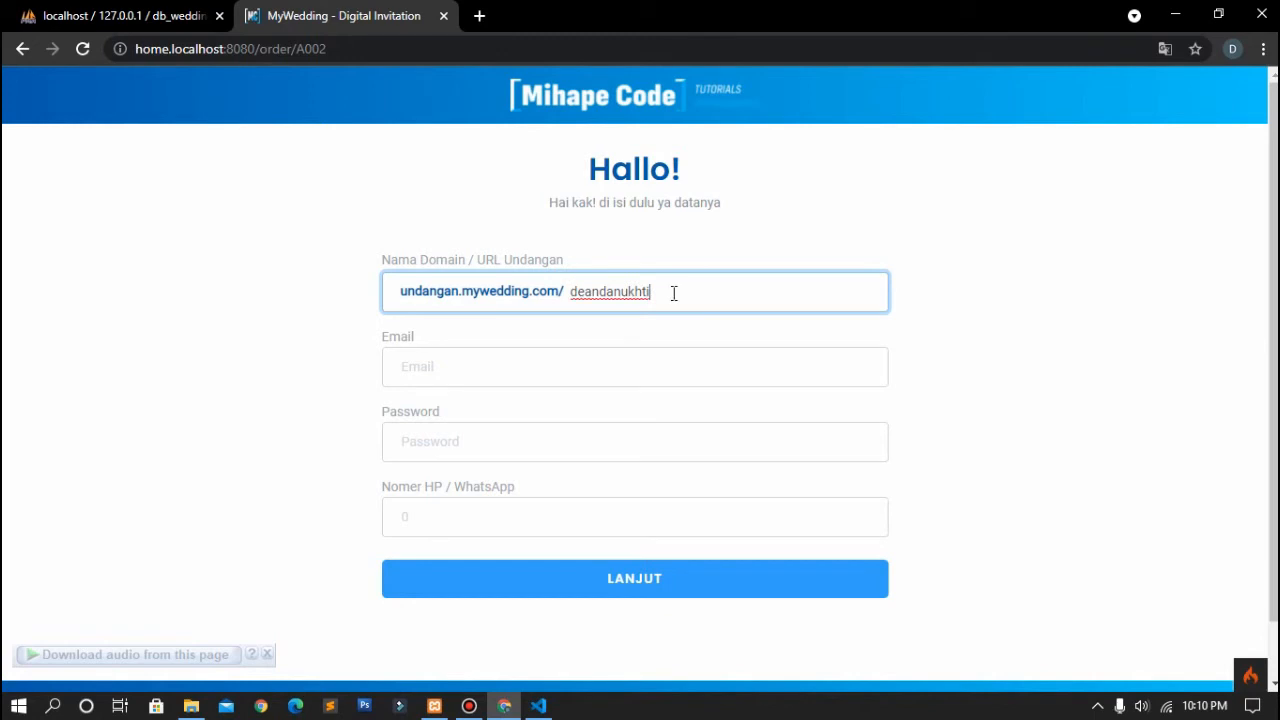
Step: Check the invitation domain and fill the email field with a saved address
{"action": "left_click_drag", "start_coordinate": [674, 293], "coordinate": [562, 305]}
{"action": "left_click", "coordinate": [562, 305]}
{"action": "left_click", "coordinate": [544, 376]}
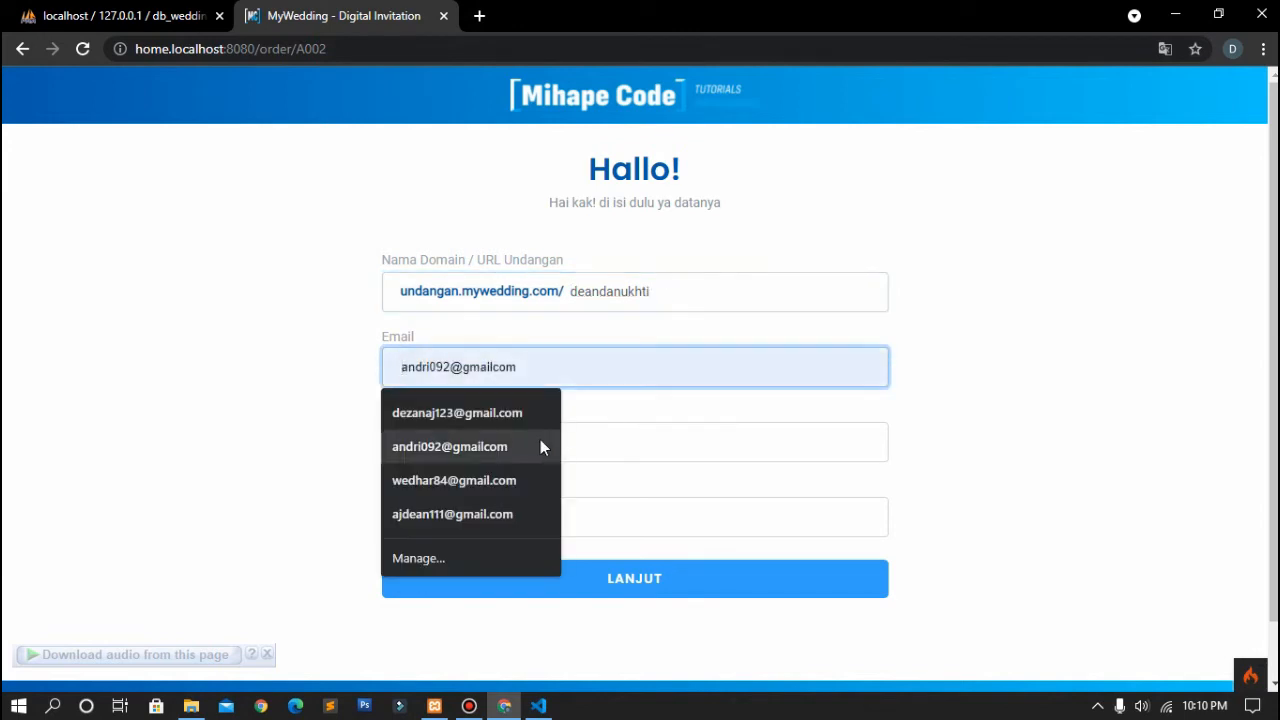
{"action": "left_click", "coordinate": [539, 420]}
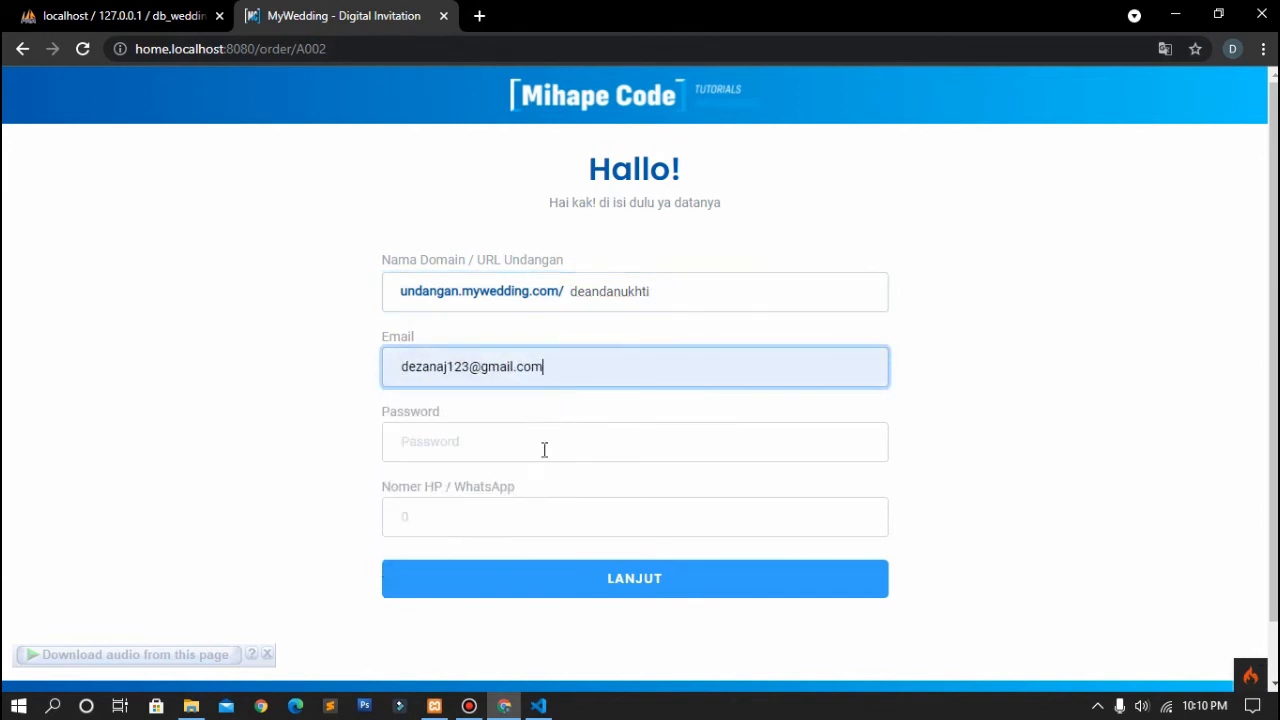
Step: Enter a password and a saved WhatsApp number, then submit the order form with LANJUT
{"action": "left_click", "coordinate": [547, 452]}
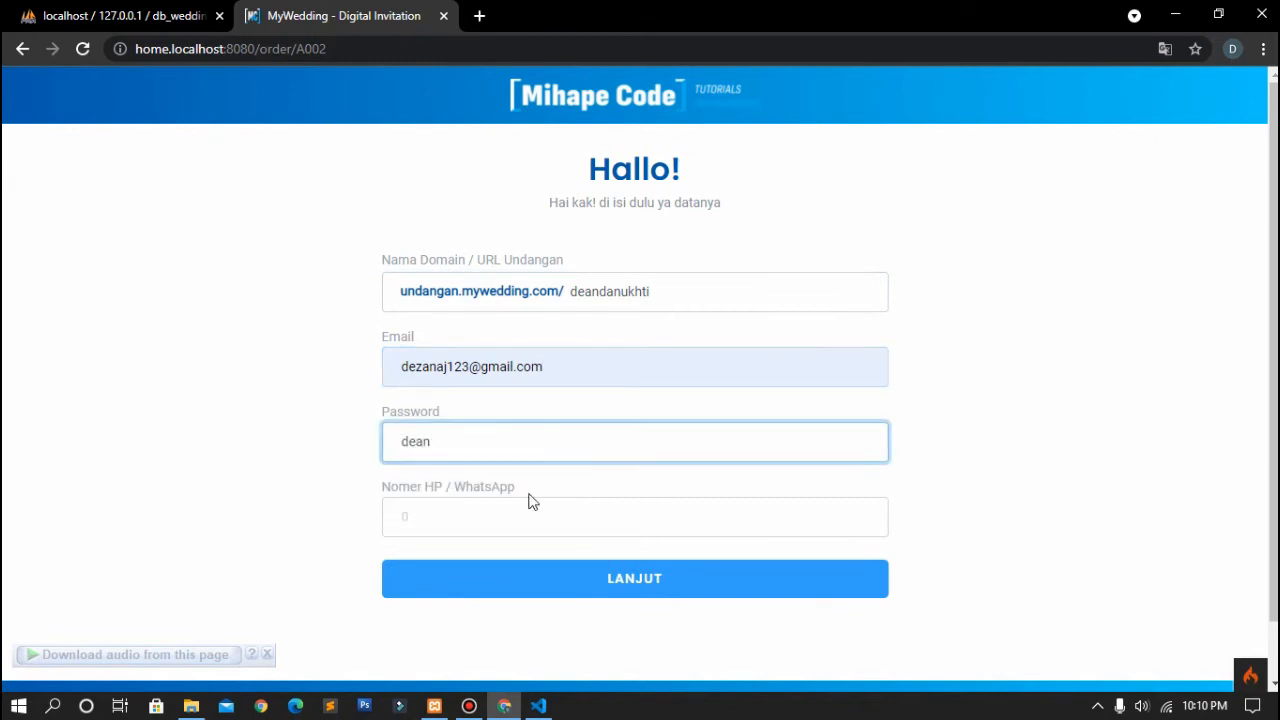
{"action": "left_click", "coordinate": [523, 513]}
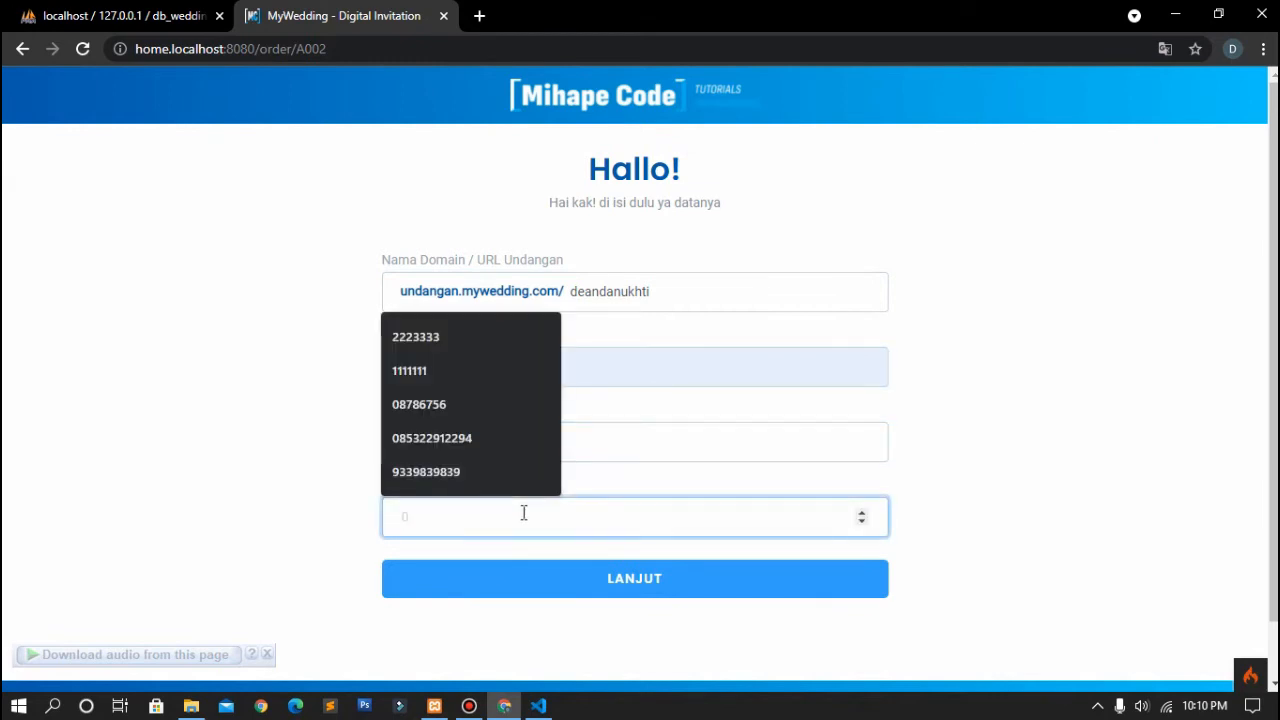
{"action": "left_click", "coordinate": [520, 443]}
{"action": "left_click", "coordinate": [560, 580]}
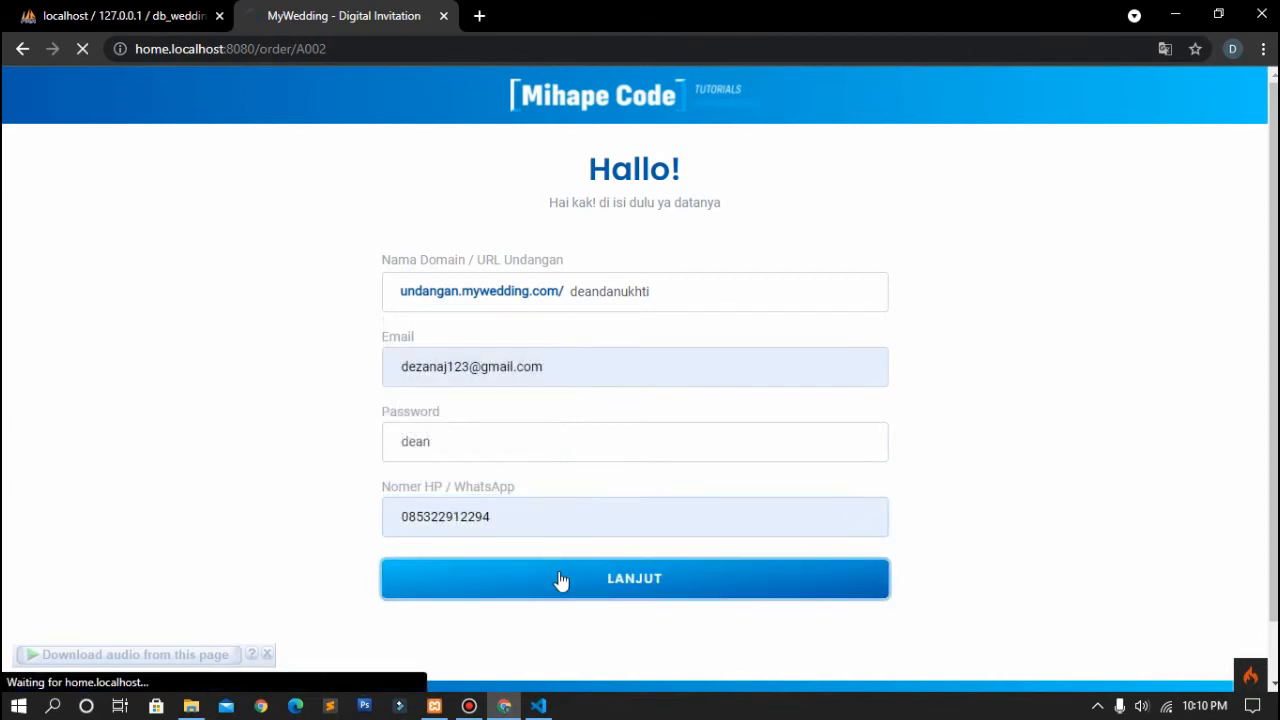
Step: Look over the Informasi Mempelai form, then go back with KEMBALI
{"action": "scroll", "coordinate": [563, 580], "scroll_direction": "down", "scroll_amount": 1}
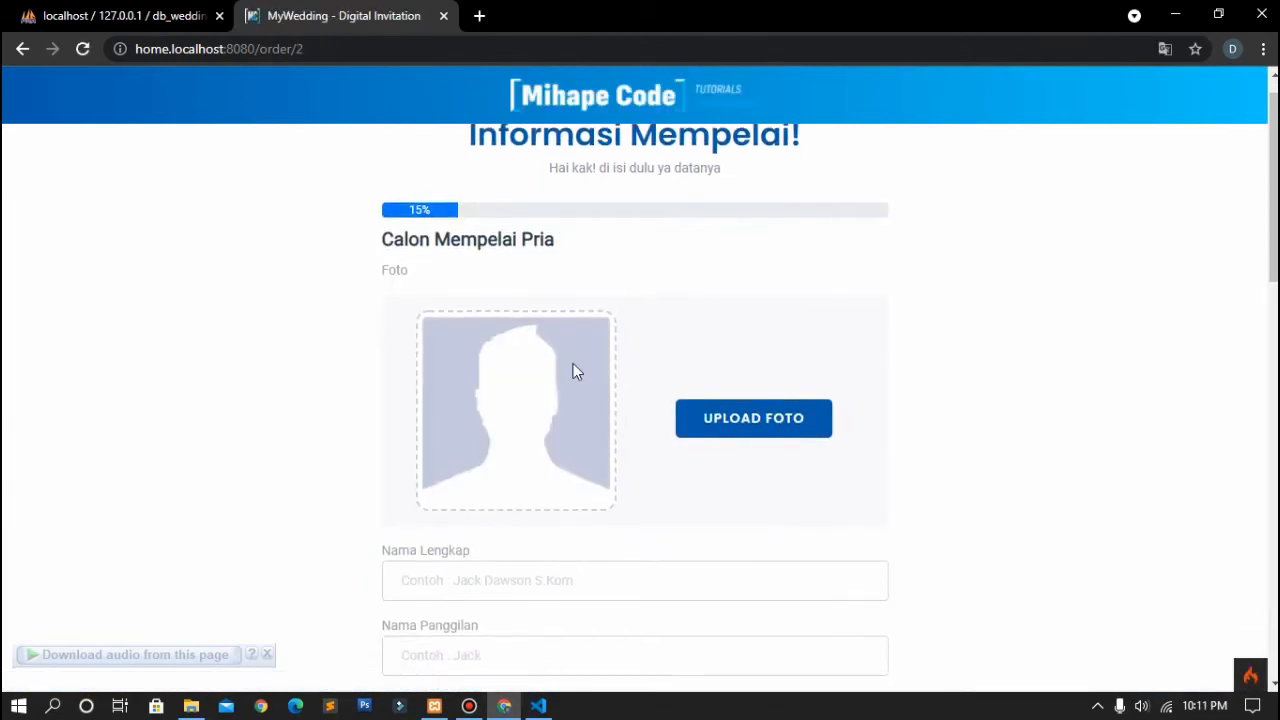
{"action": "scroll", "coordinate": [559, 380], "scroll_direction": "down", "scroll_amount": 13}
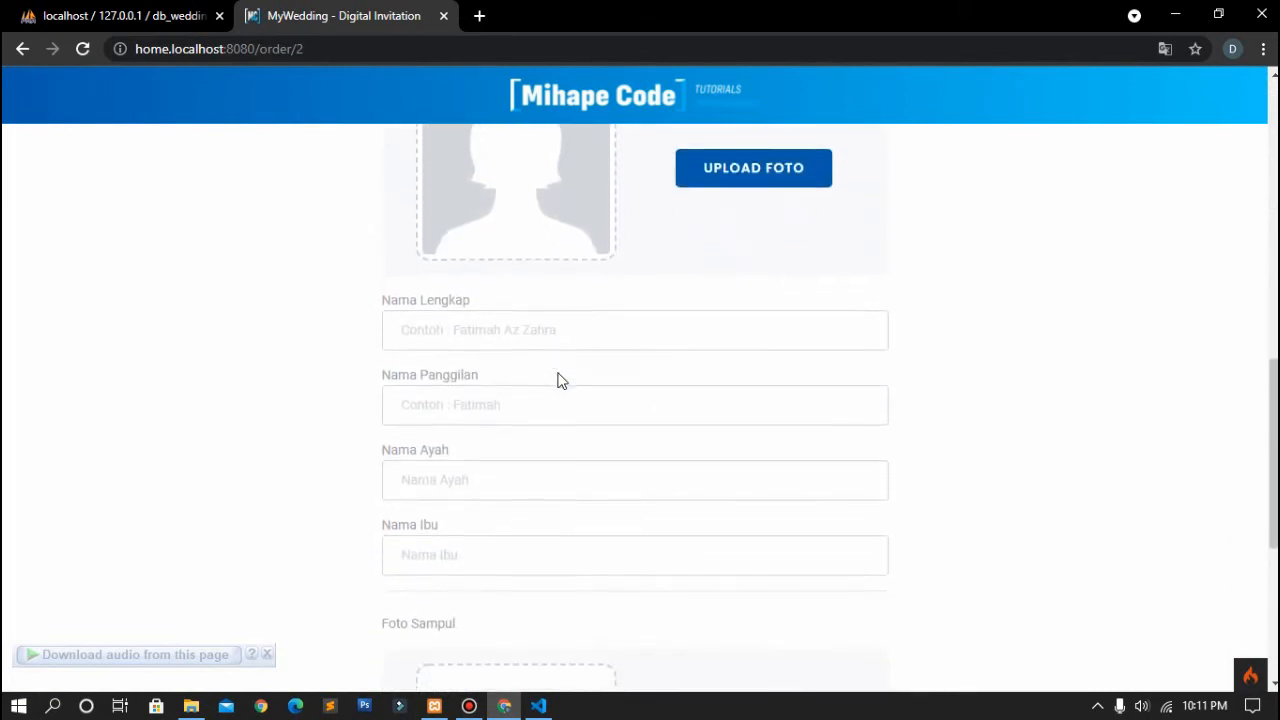
{"action": "scroll", "coordinate": [558, 380], "scroll_direction": "up", "scroll_amount": 1}
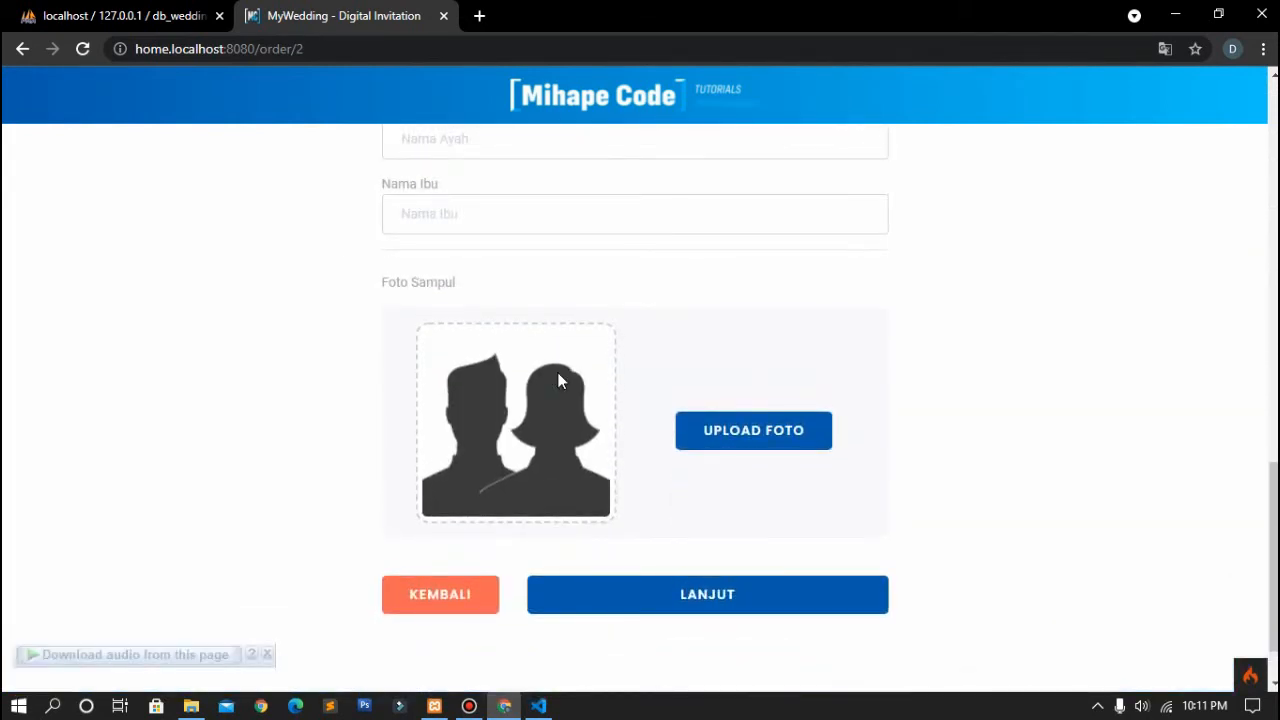
{"action": "left_click", "coordinate": [414, 600]}
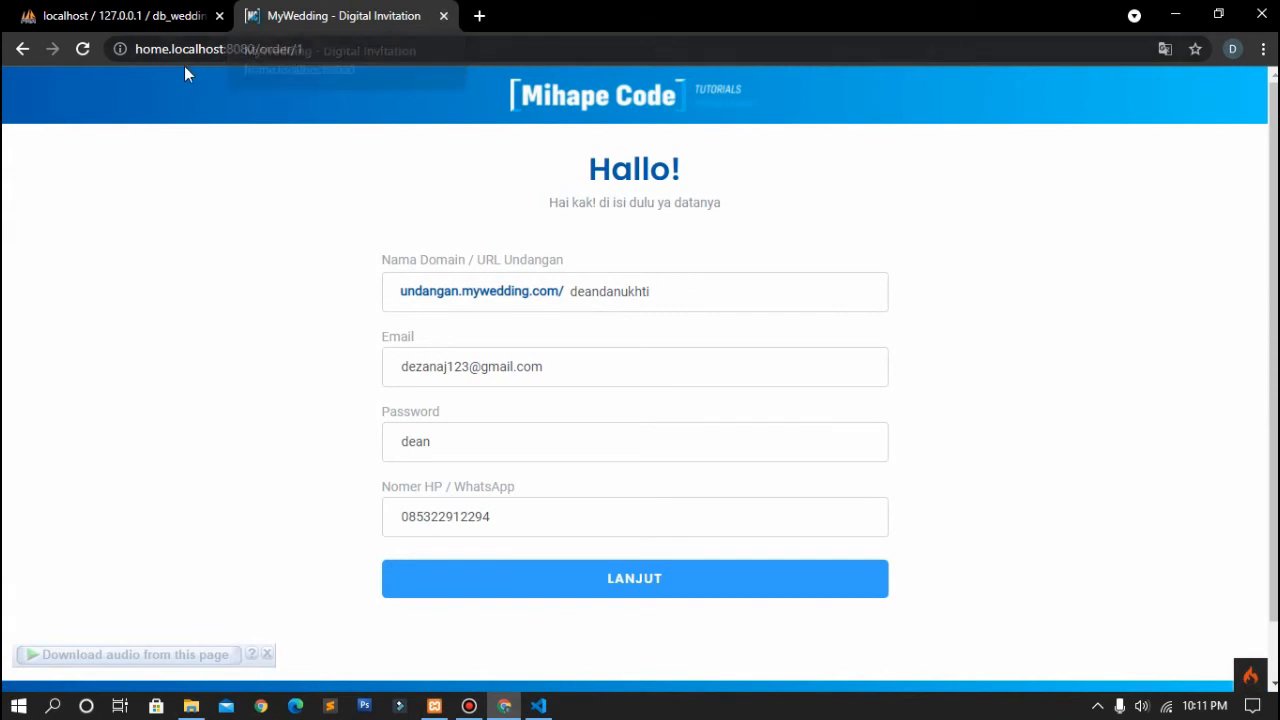
Step: Return to the MyWedding home page via the Mihape Code logo
{"action": "left_click", "coordinate": [530, 95]}
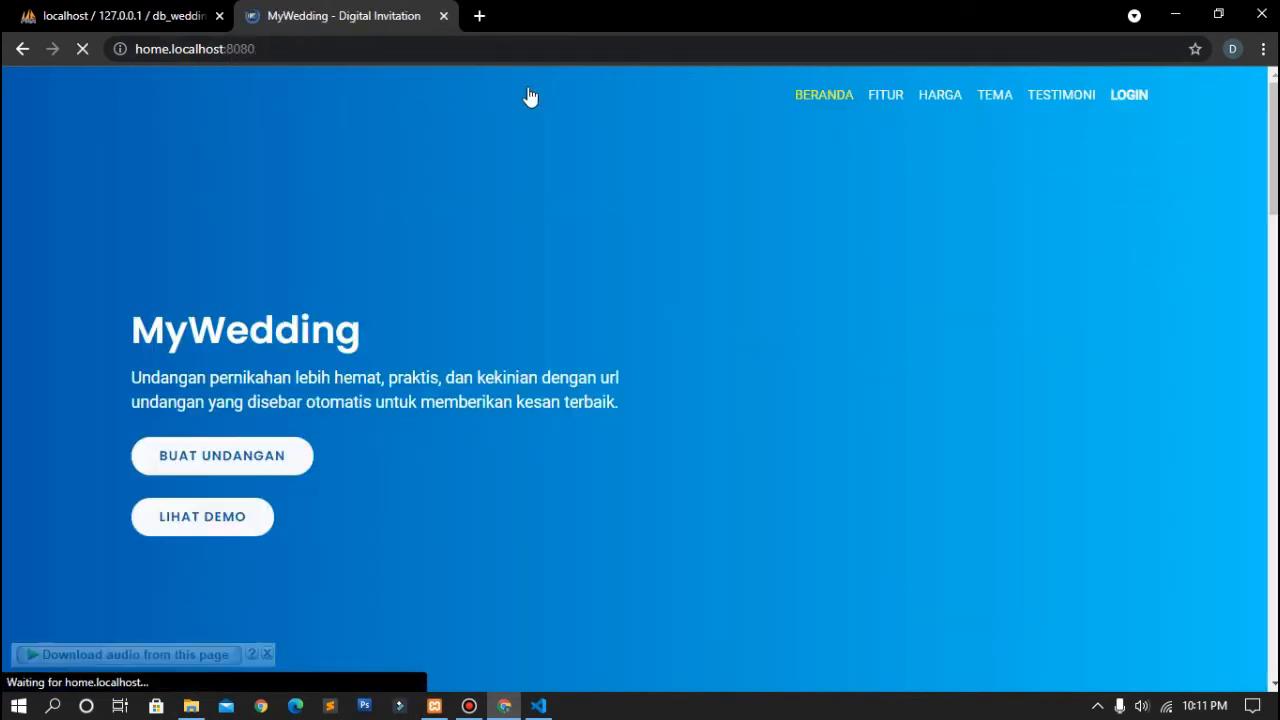
{"action": "left_click", "coordinate": [326, 48]}
{"action": "left_click", "coordinate": [326, 48]}
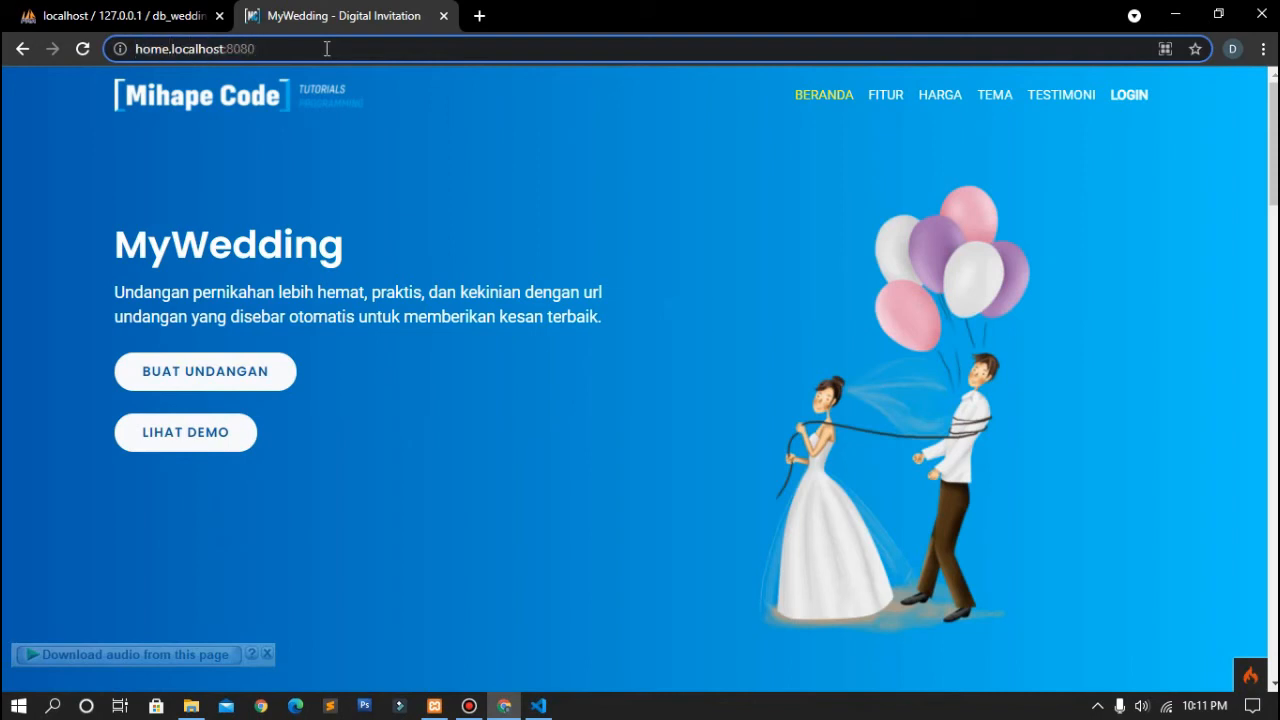
Step: Load admin.localhost:8080/login in a new tab
{"action": "left_click", "coordinate": [479, 16]}
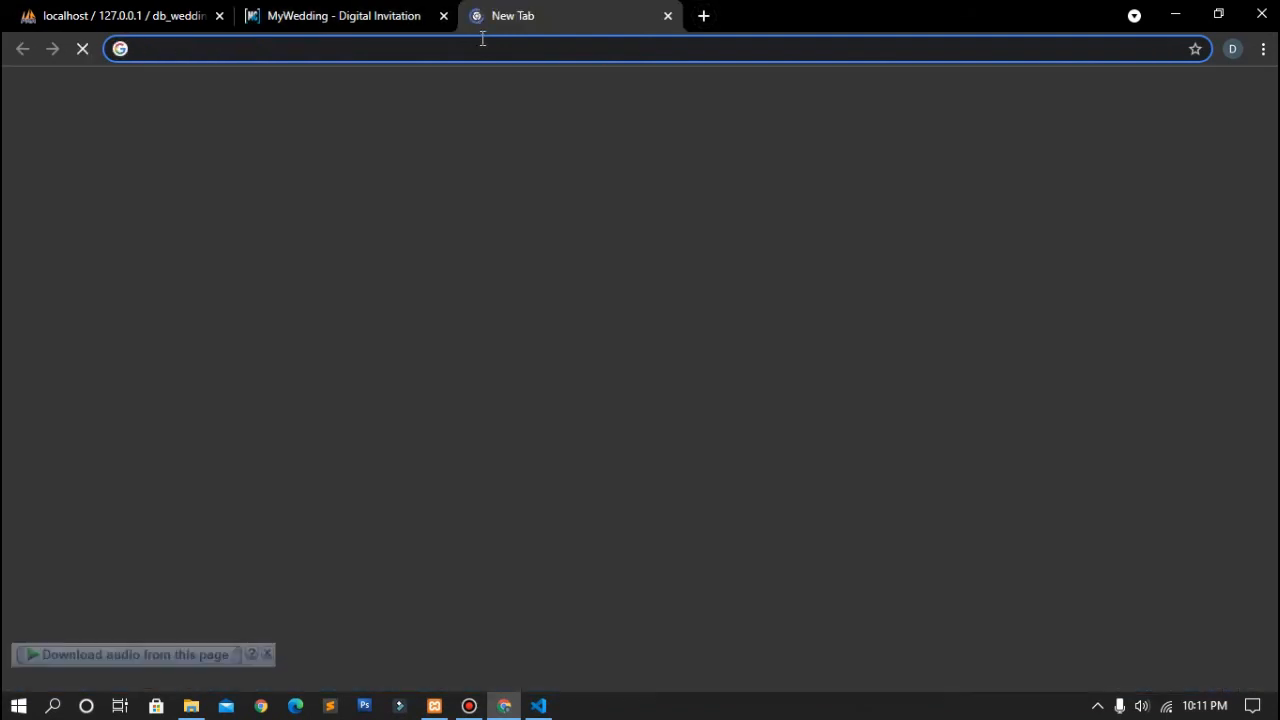
{"action": "type", "text": "admin"}
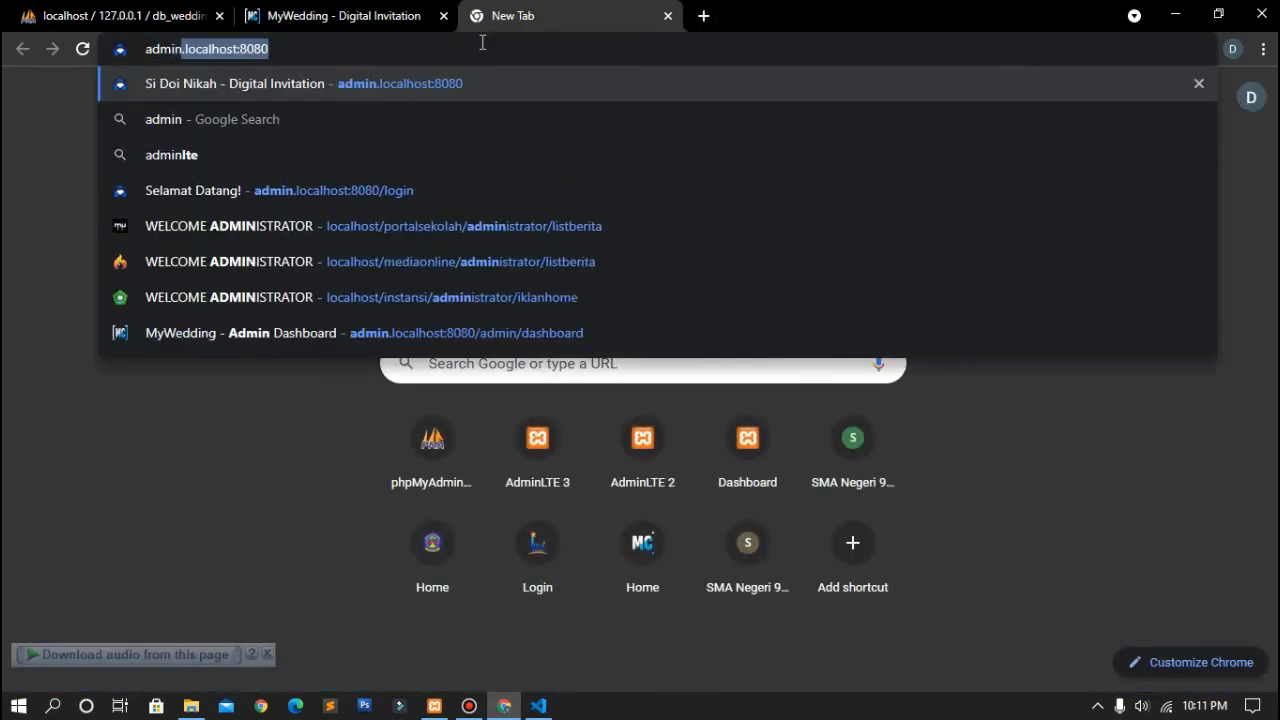
{"action": "type", "text": ".l"}
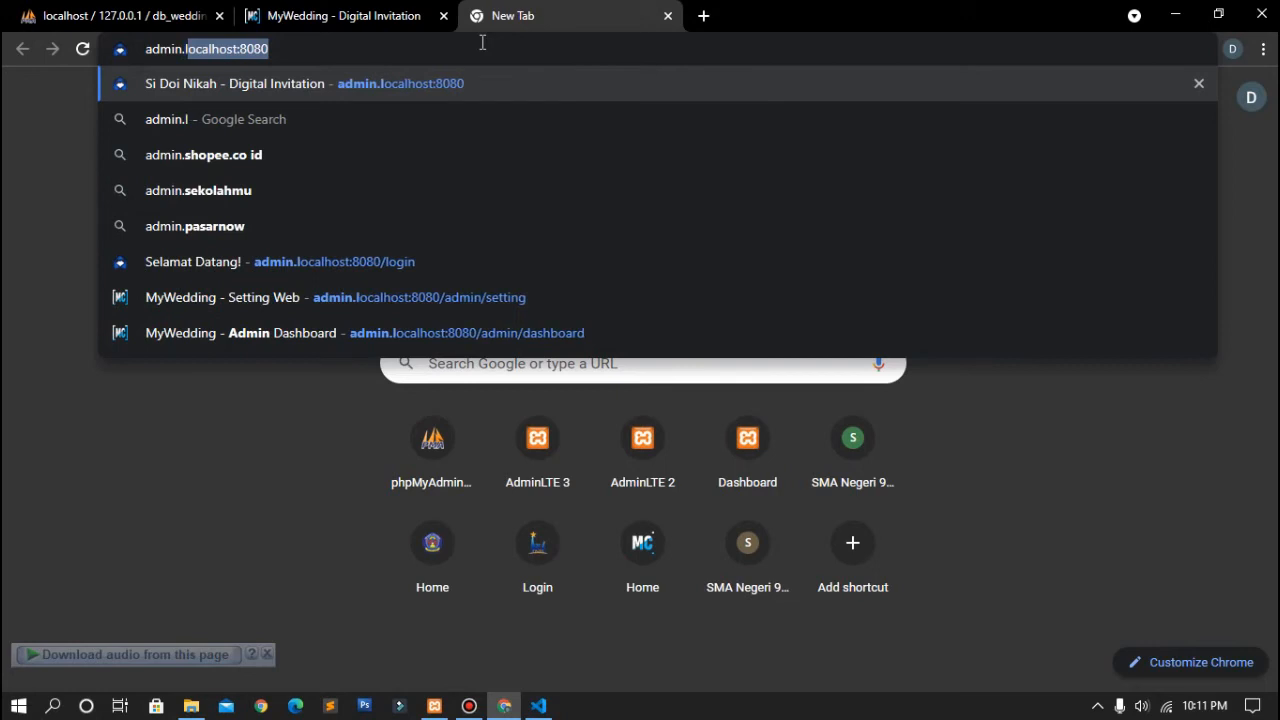
{"action": "type", "text": "ocalhost"}
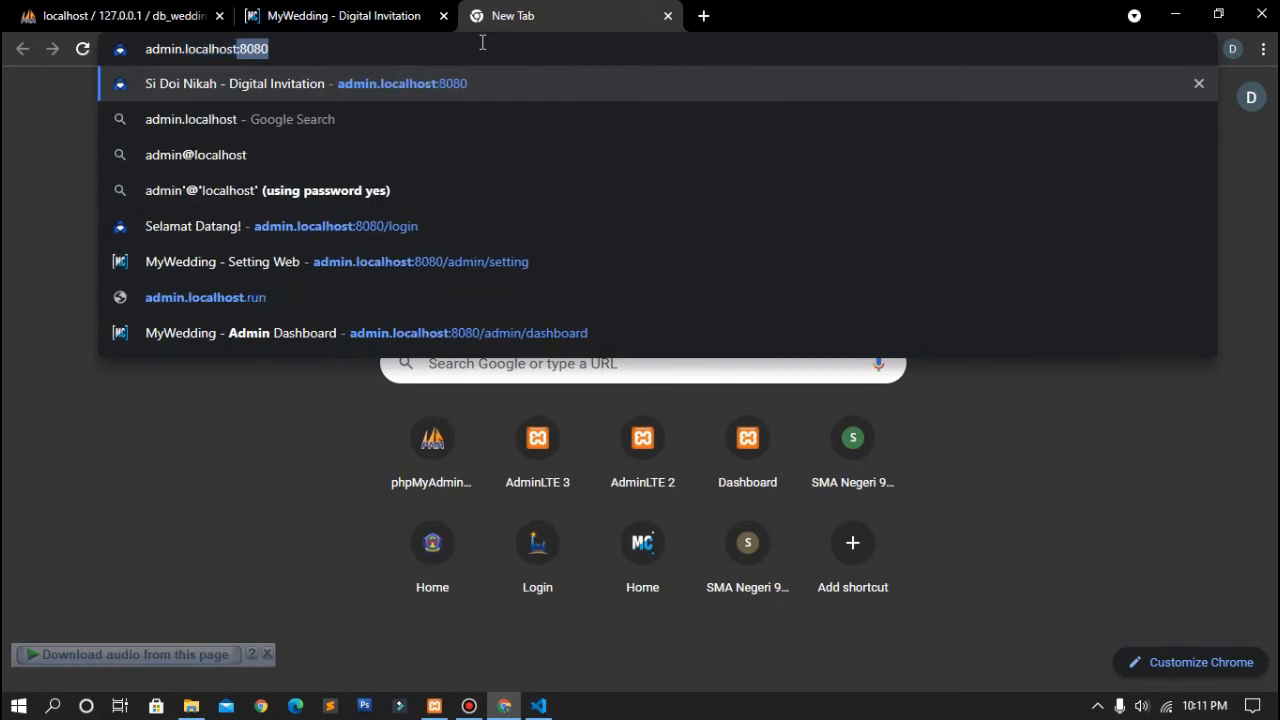
{"action": "key", "text": "Delete"}
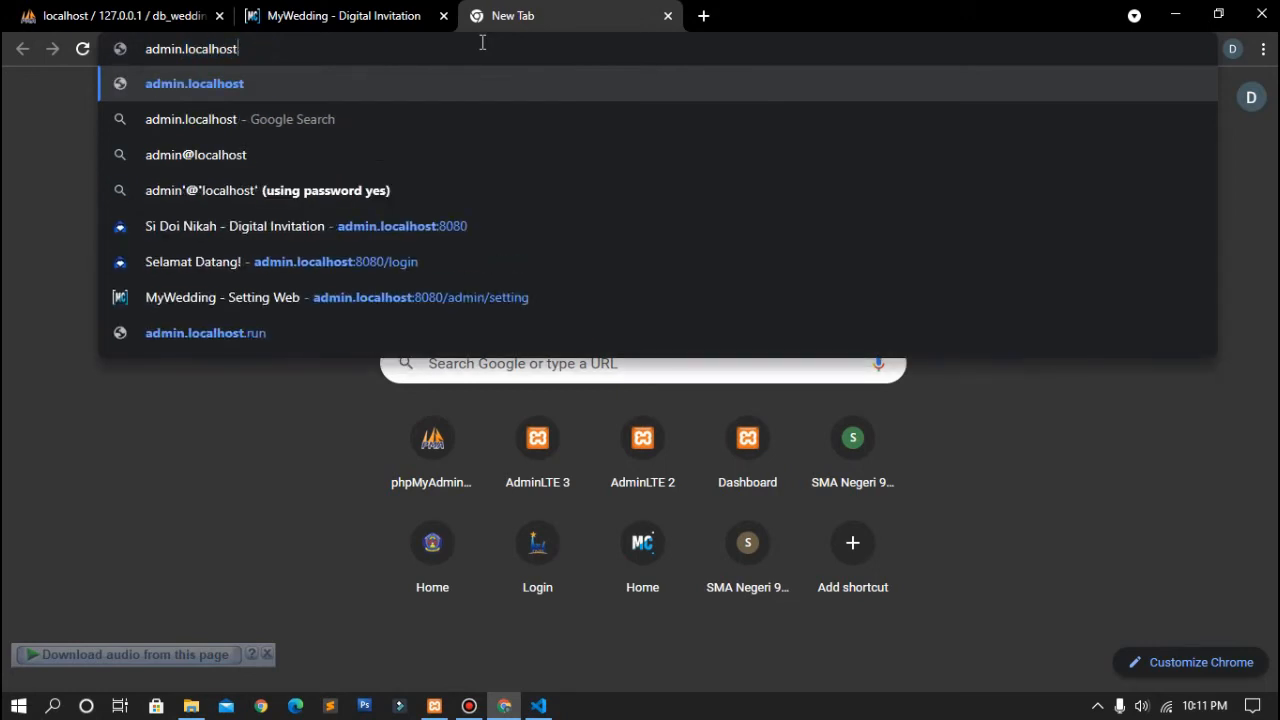
{"action": "type", "text": ":8080"}
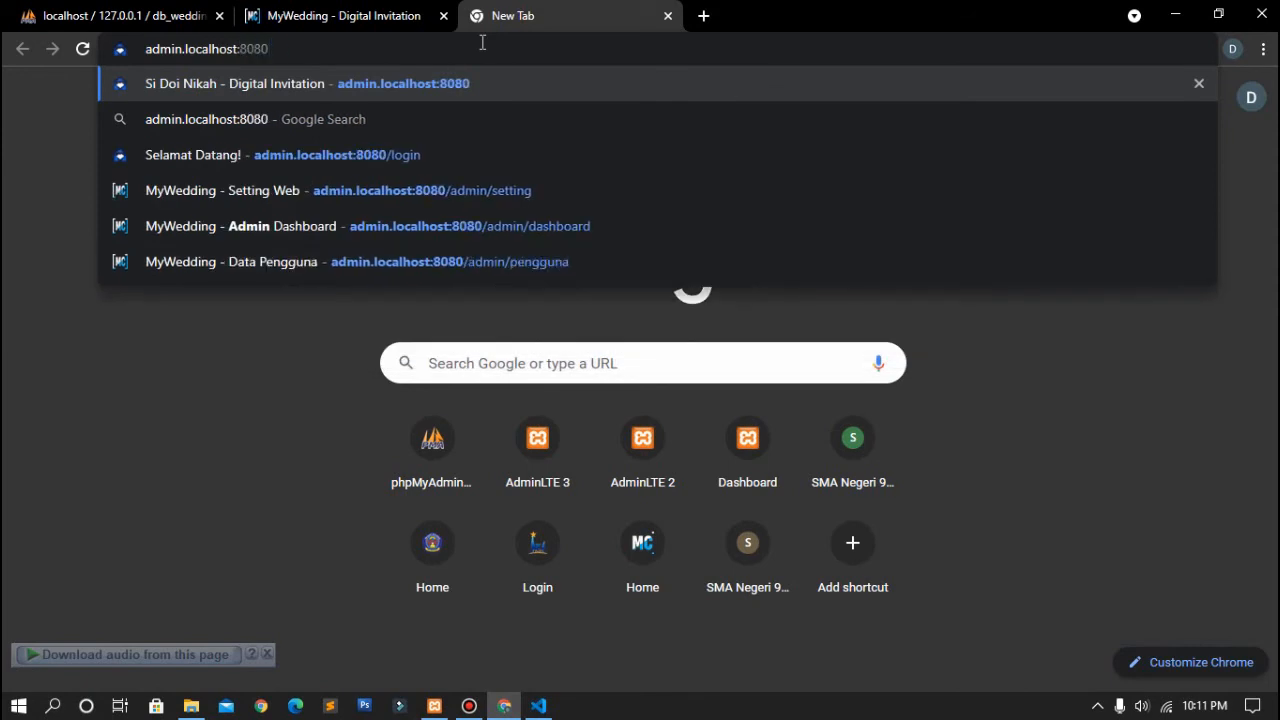
{"action": "type", "text": "/login"}
{"action": "key", "text": "Return"}
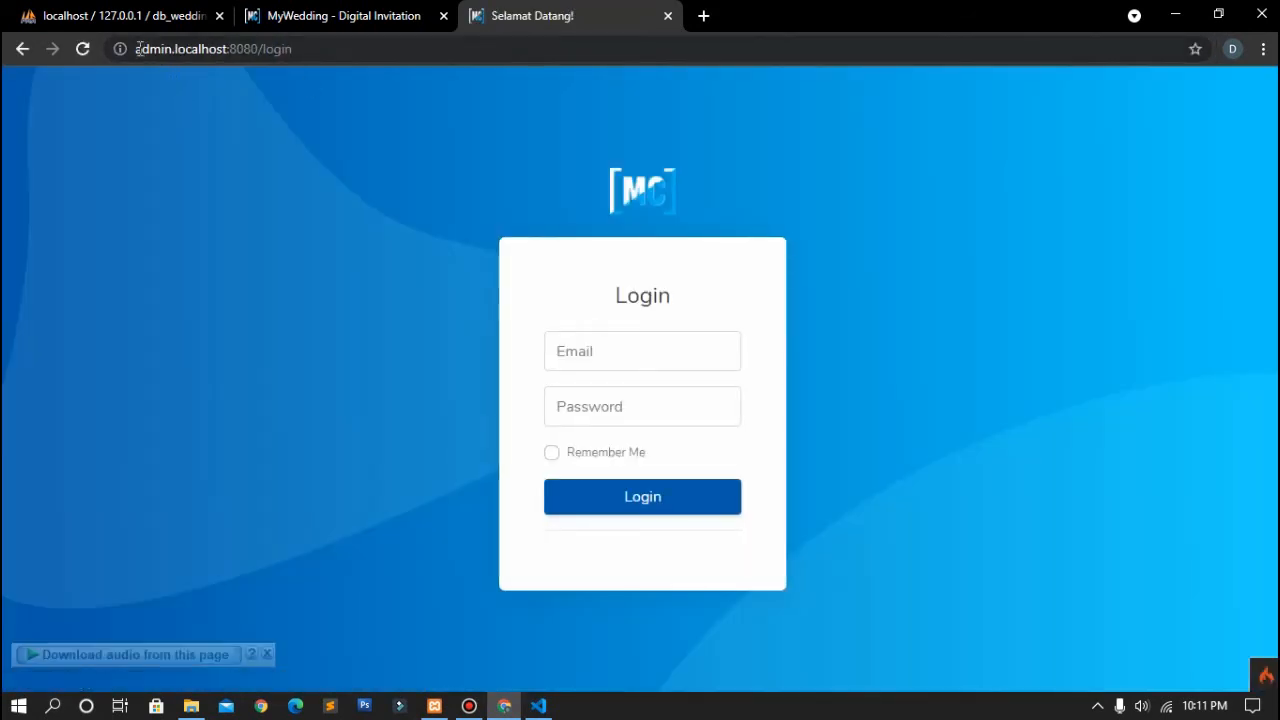
{"action": "left_click_drag", "start_coordinate": [139, 48], "coordinate": [172, 52]}
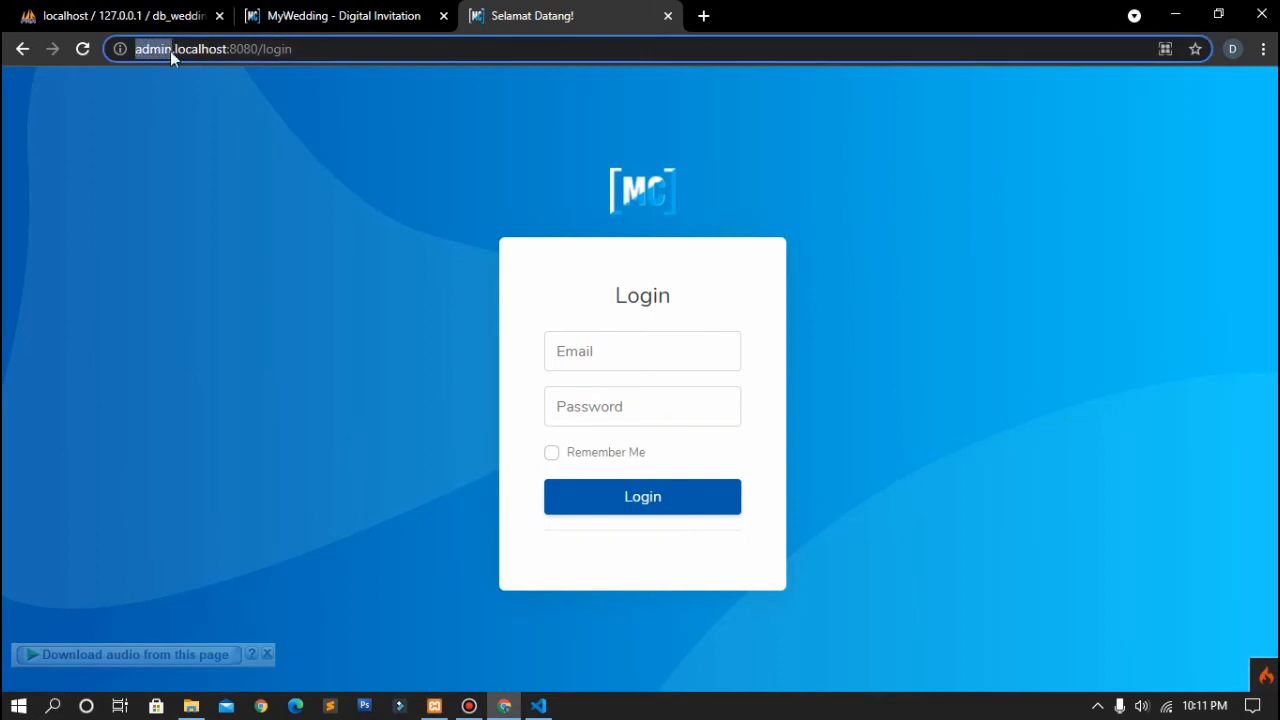
Step: Log in with the saved admin email and its password
{"action": "left_click", "coordinate": [623, 352]}
{"action": "type", "text": "admin"}
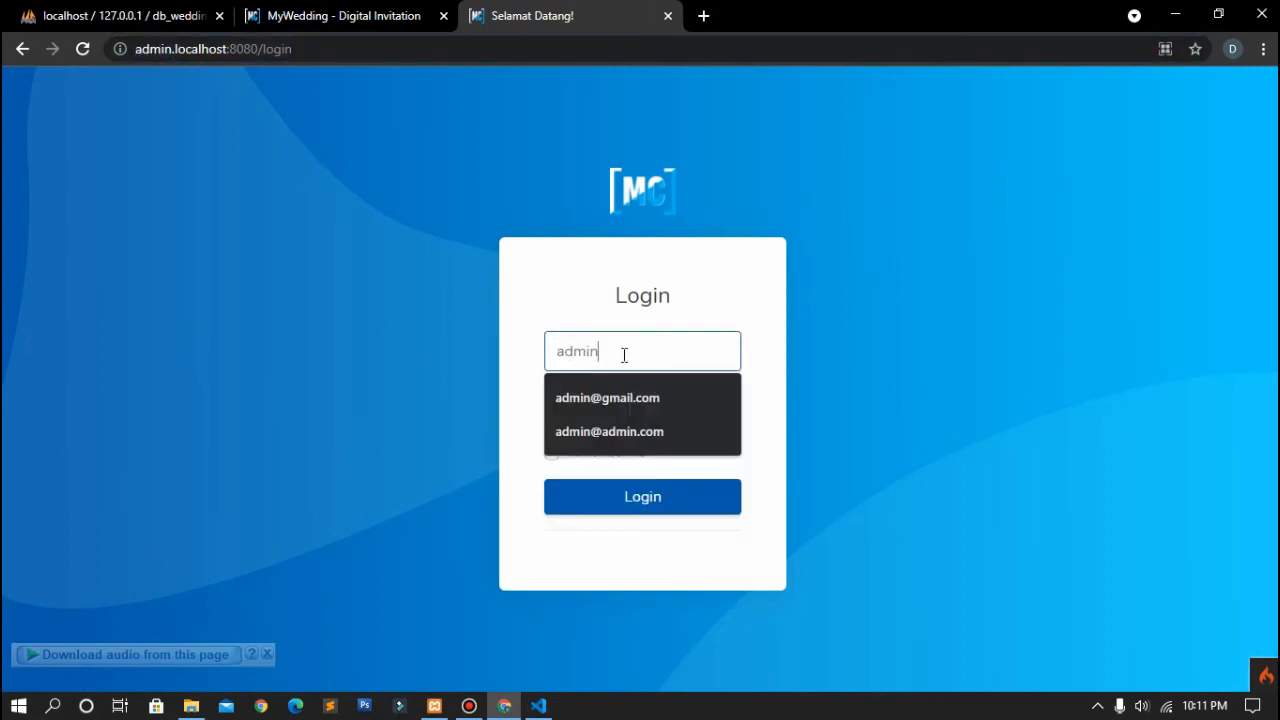
{"action": "left_click", "coordinate": [622, 432]}
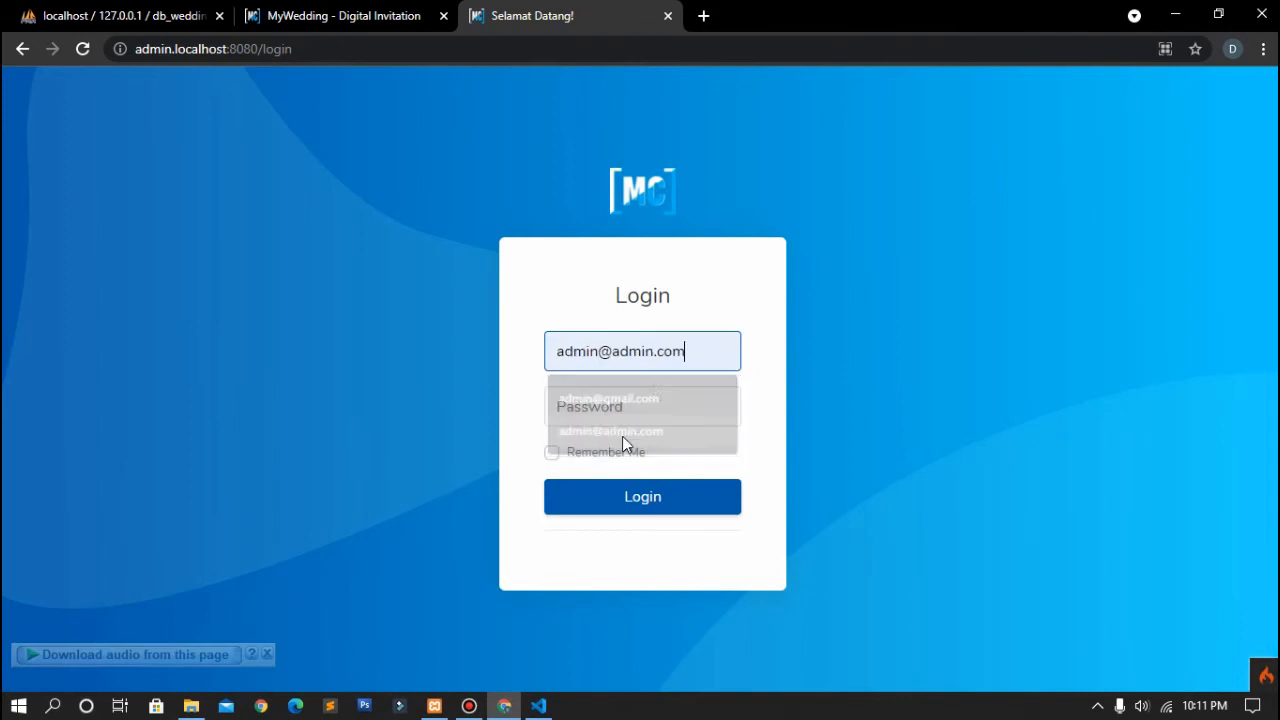
{"action": "left_click", "coordinate": [643, 417]}
{"action": "type", "text": "a"}
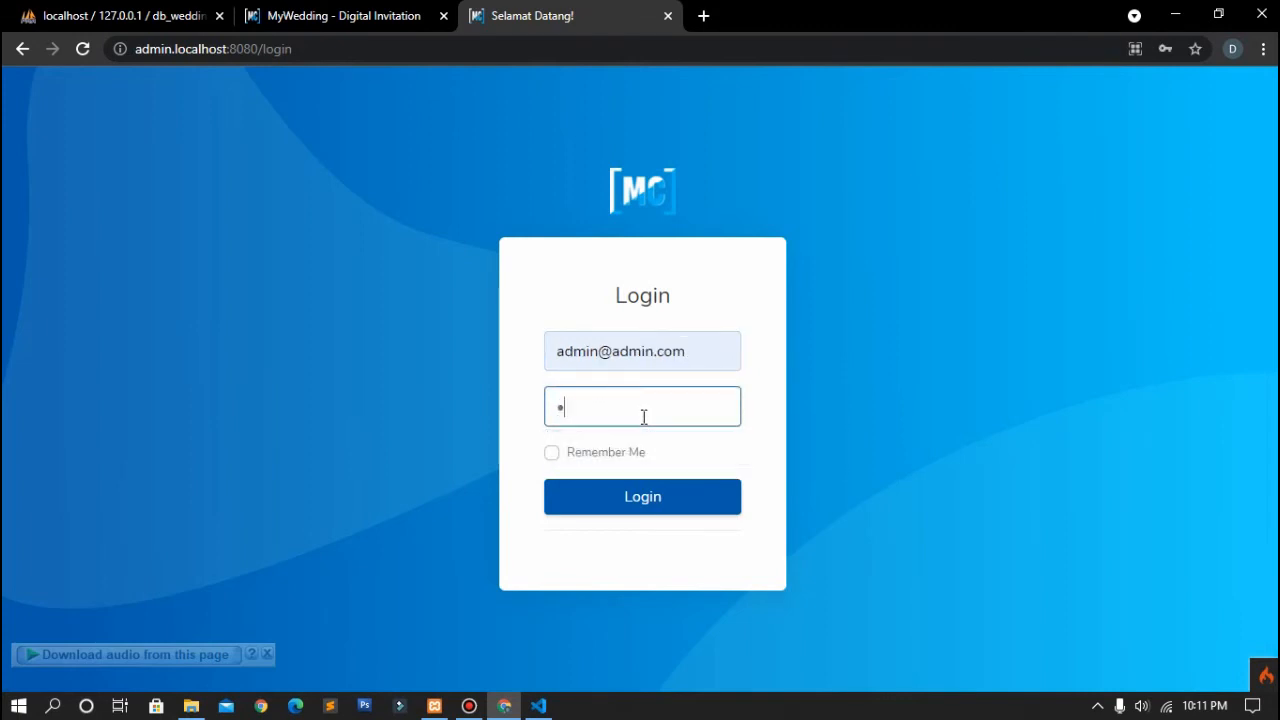
{"action": "left_click", "coordinate": [641, 497]}
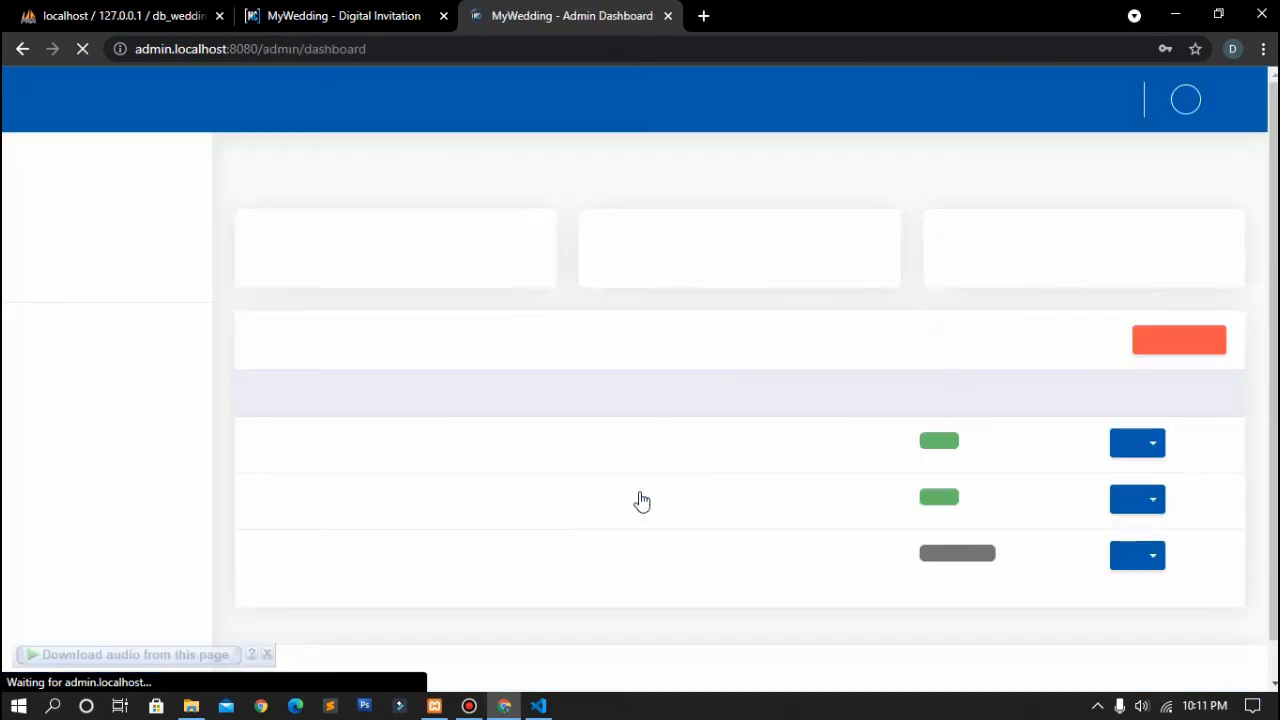
{"action": "scroll", "coordinate": [640, 500], "scroll_direction": "down", "scroll_amount": 1}
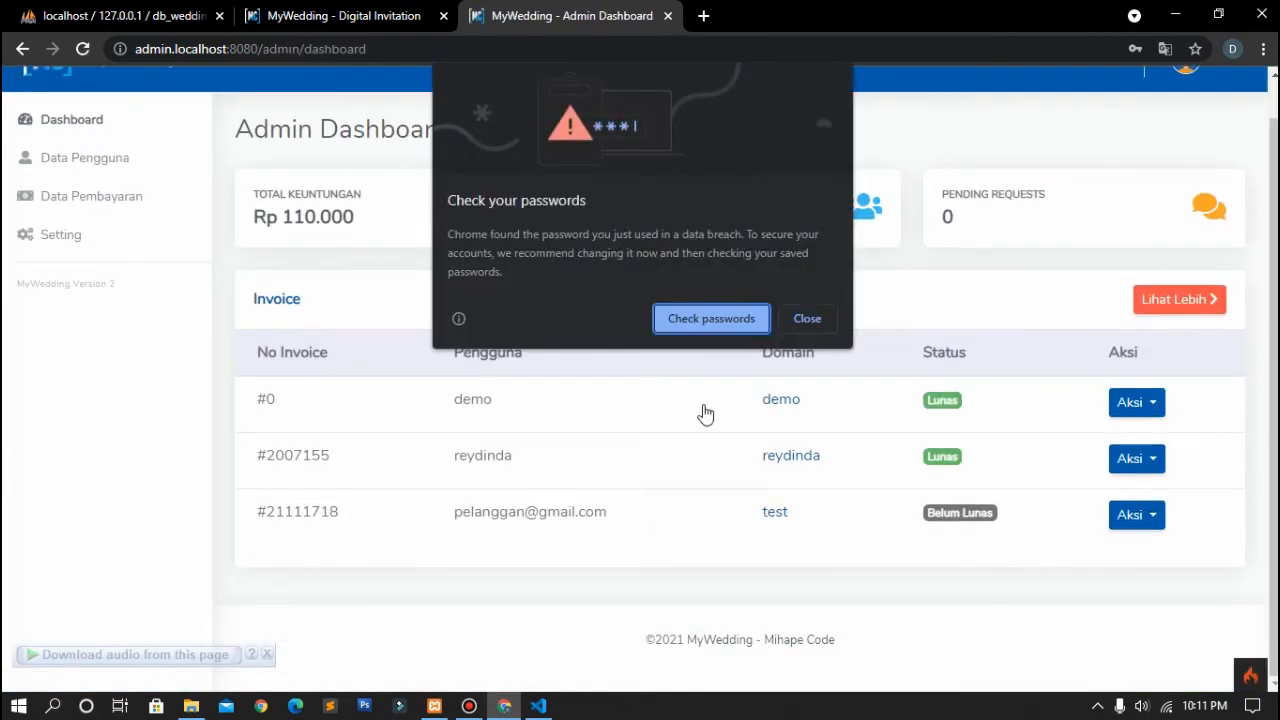
{"action": "left_click", "coordinate": [810, 318]}
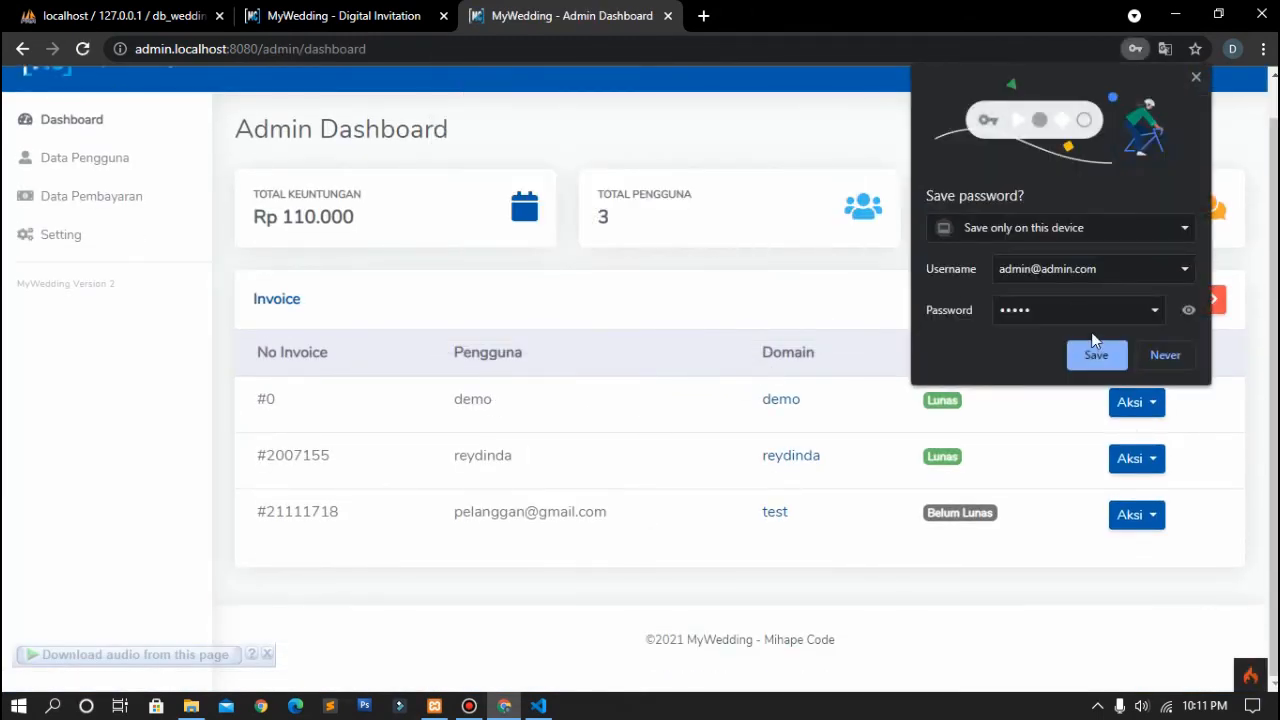
{"action": "left_click", "coordinate": [1166, 356]}
{"action": "scroll", "coordinate": [517, 434], "scroll_direction": "up", "scroll_amount": 1}
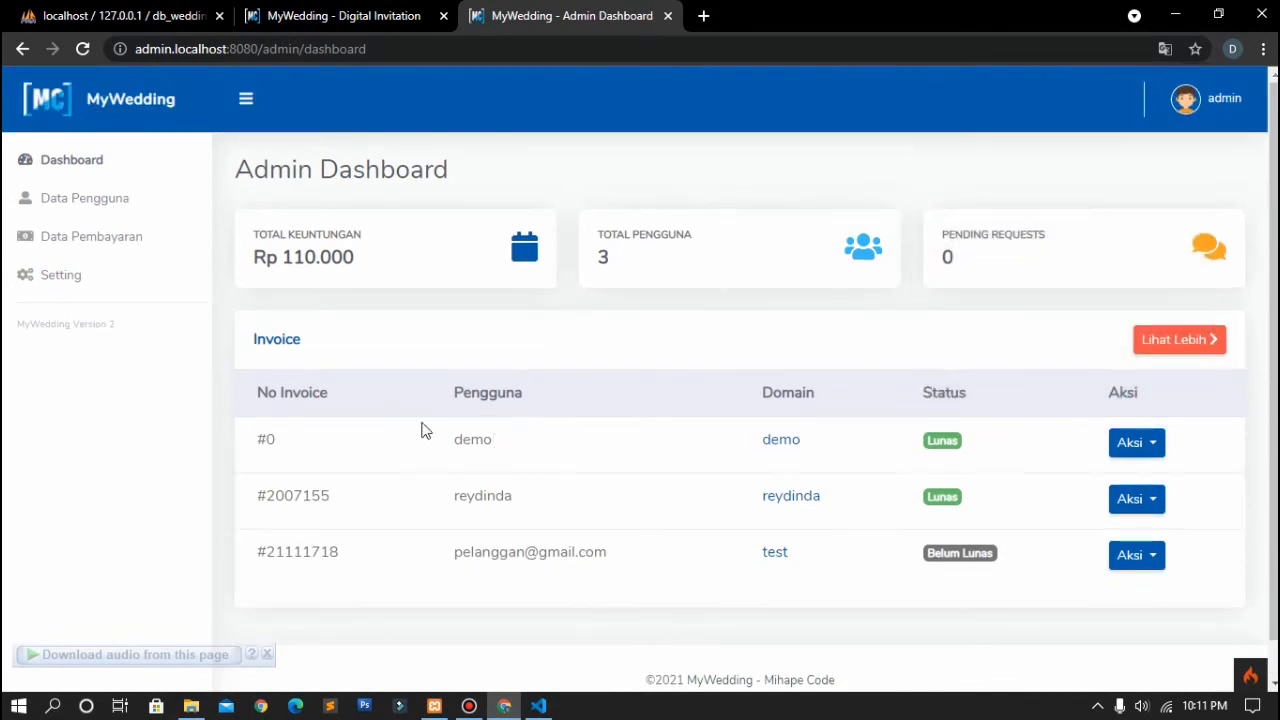
{"action": "left_click_drag", "start_coordinate": [261, 443], "coordinate": [523, 543]}
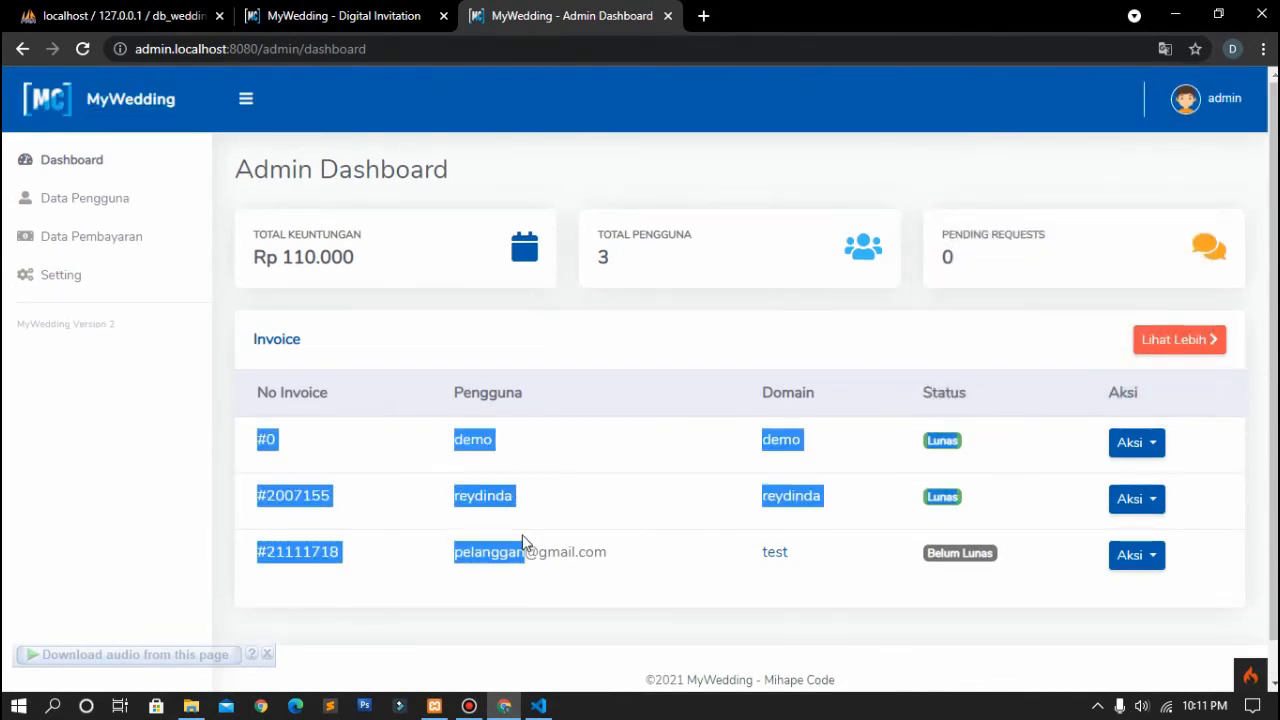
{"action": "left_click", "coordinate": [522, 535]}
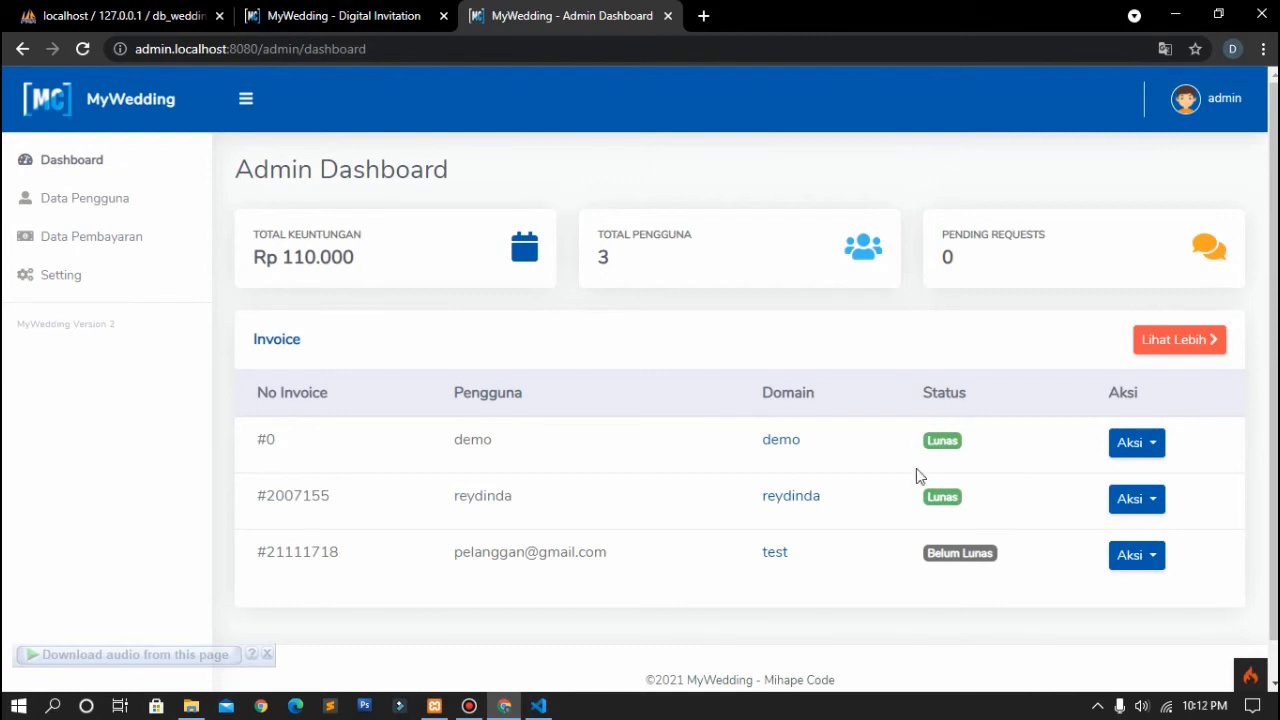
{"action": "left_click", "coordinate": [1134, 556]}
{"action": "left_click", "coordinate": [1135, 560]}
{"action": "left_click", "coordinate": [1135, 560]}
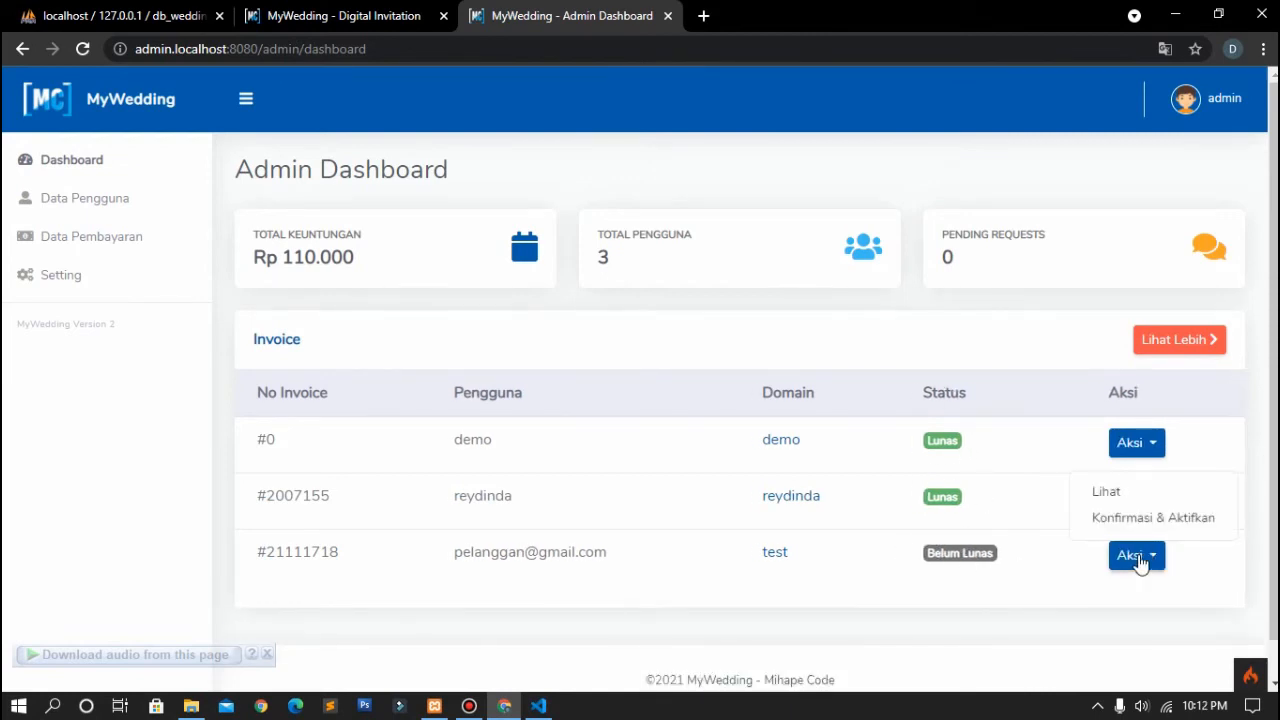
{"action": "left_click", "coordinate": [1006, 465]}
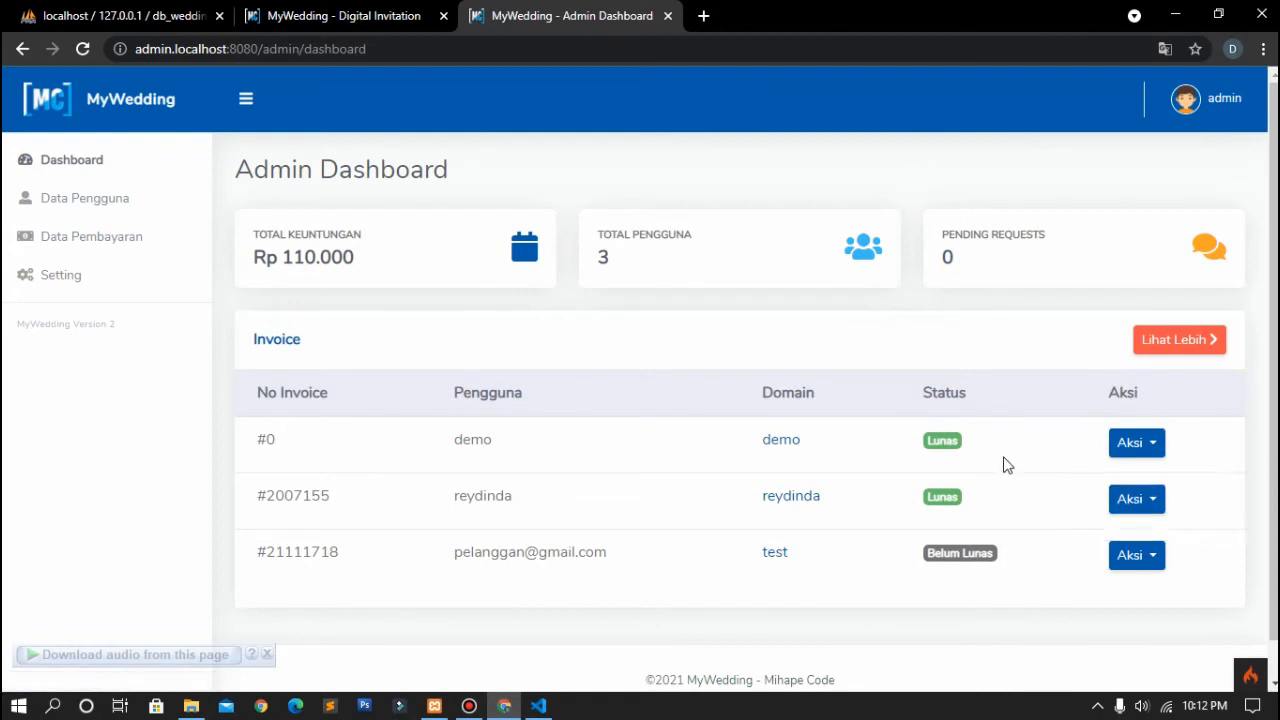
{"action": "left_click", "coordinate": [110, 203]}
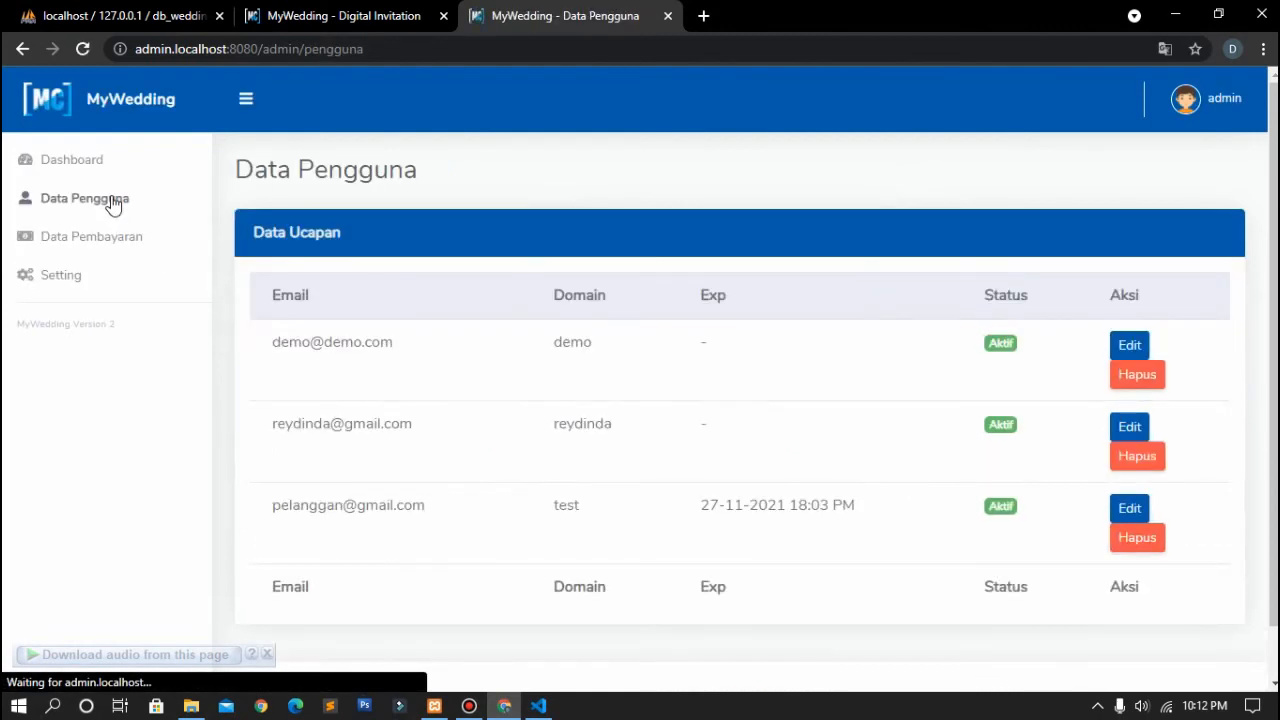
{"action": "scroll", "coordinate": [495, 408], "scroll_direction": "down", "scroll_amount": 2}
{"action": "scroll", "coordinate": [495, 408], "scroll_direction": "up", "scroll_amount": 1}
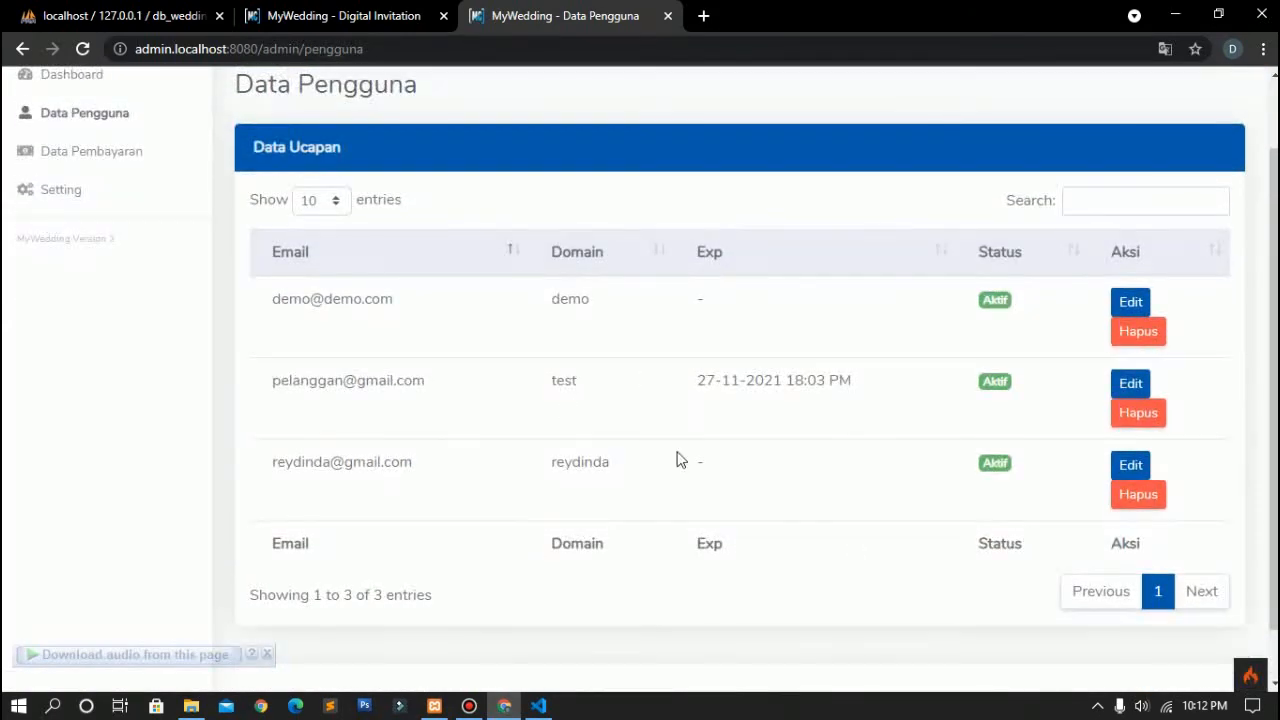
{"action": "left_click", "coordinate": [283, 21]}
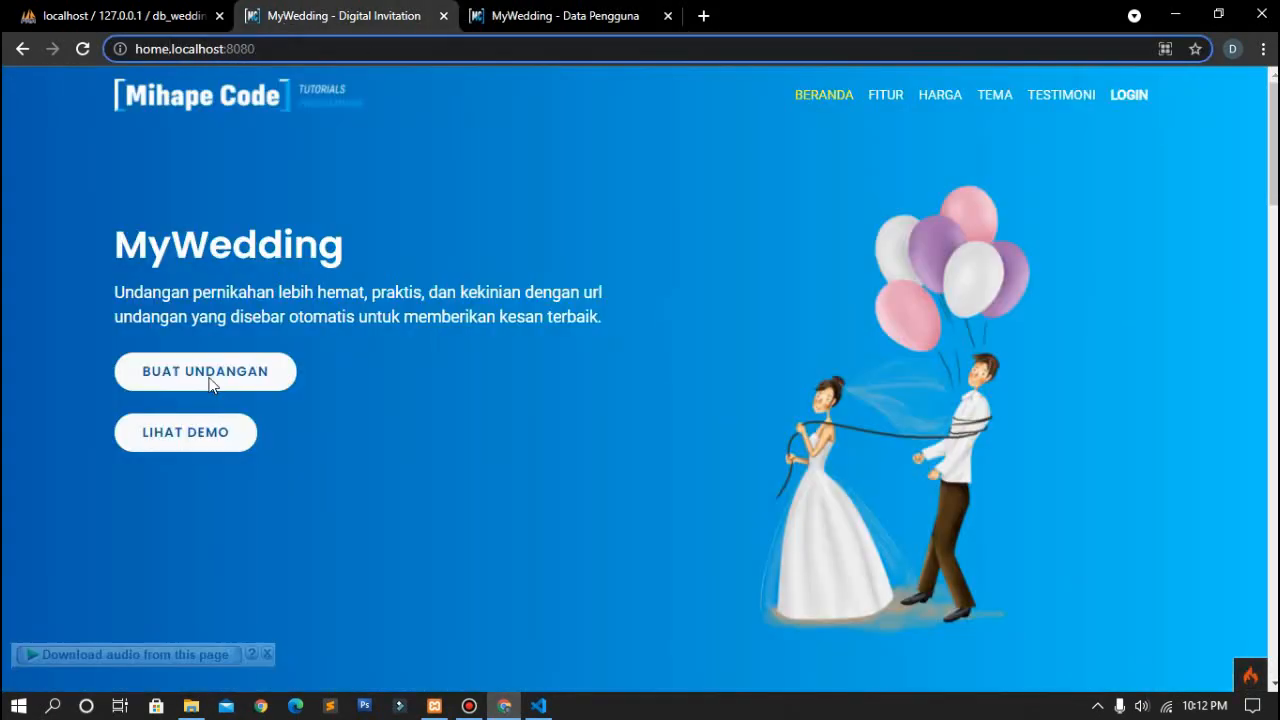
{"action": "left_click", "coordinate": [563, 14]}
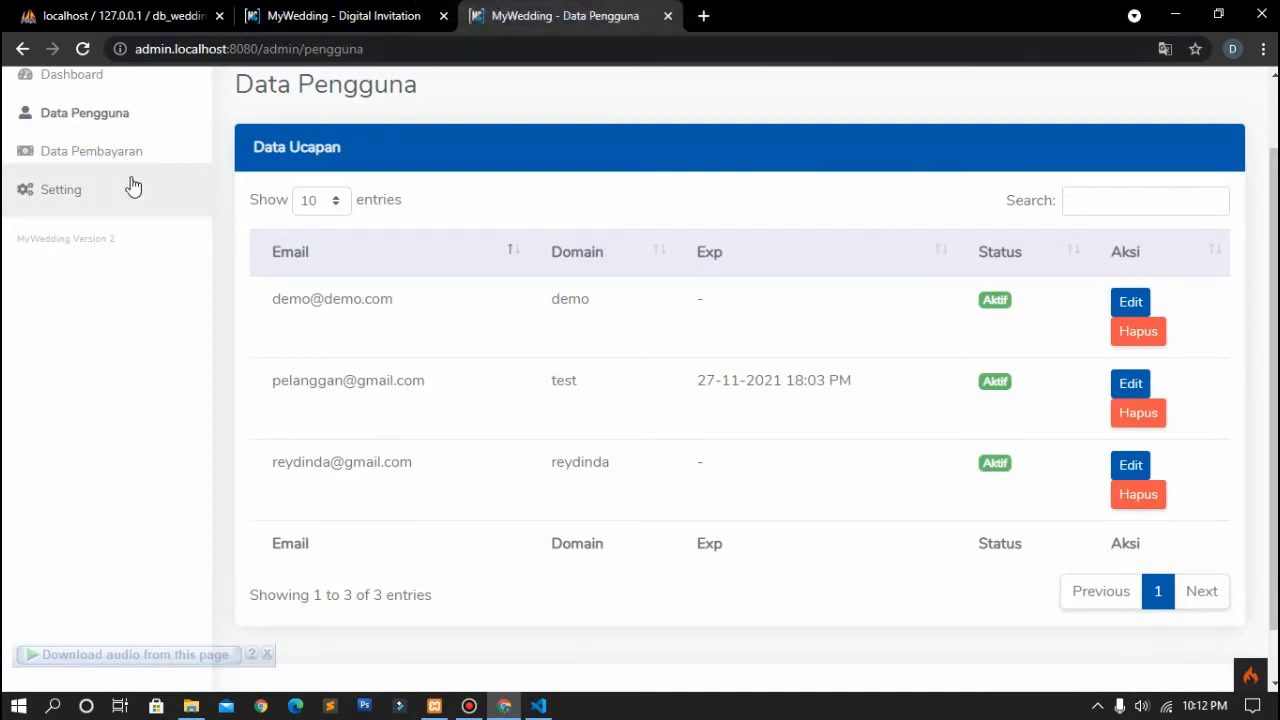
{"action": "scroll", "coordinate": [133, 187], "scroll_direction": "up", "scroll_amount": 1}
{"action": "left_click", "coordinate": [151, 200]}
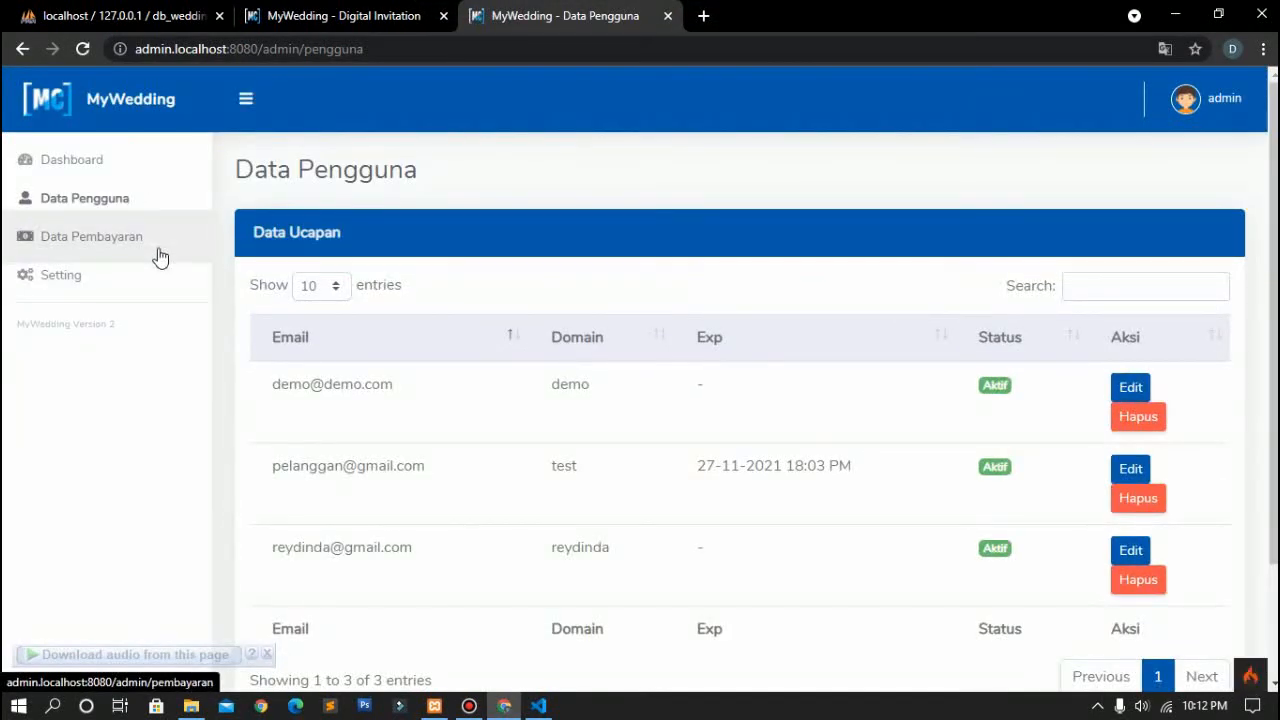
{"action": "left_click", "coordinate": [158, 257]}
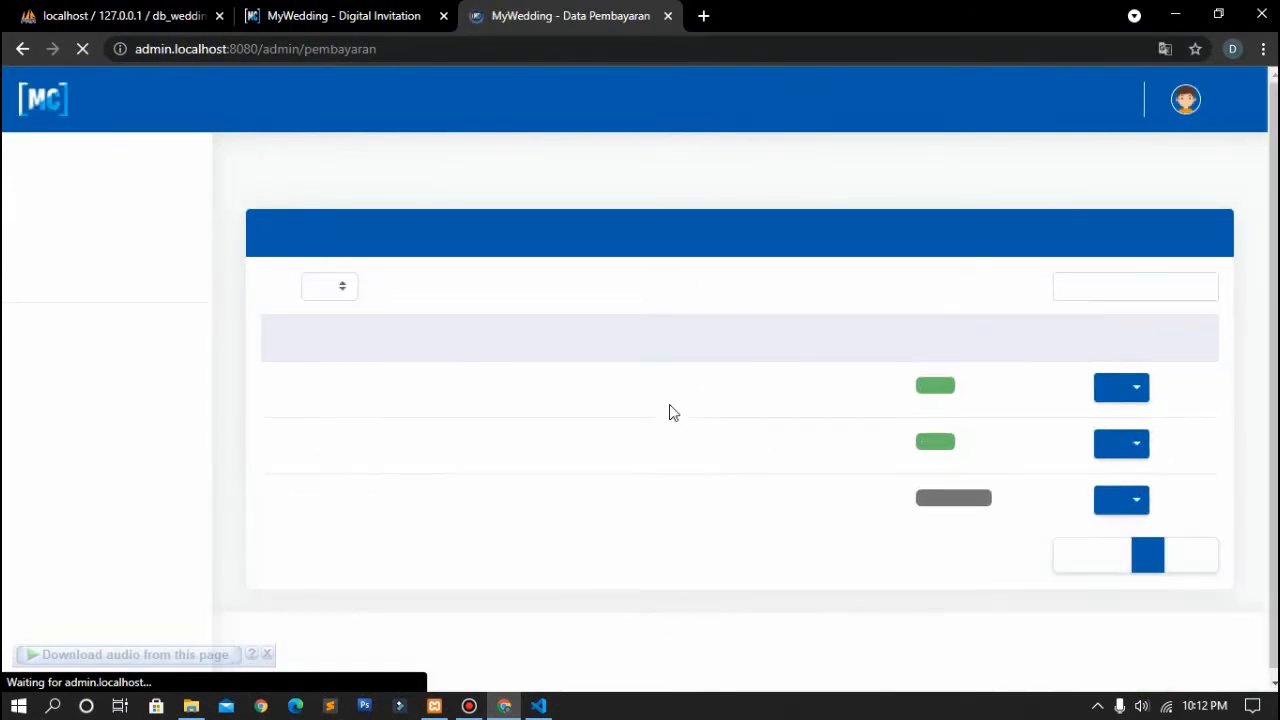
{"action": "scroll", "coordinate": [673, 413], "scroll_direction": "down", "scroll_amount": 1}
{"action": "scroll", "coordinate": [673, 413], "scroll_direction": "up", "scroll_amount": 1}
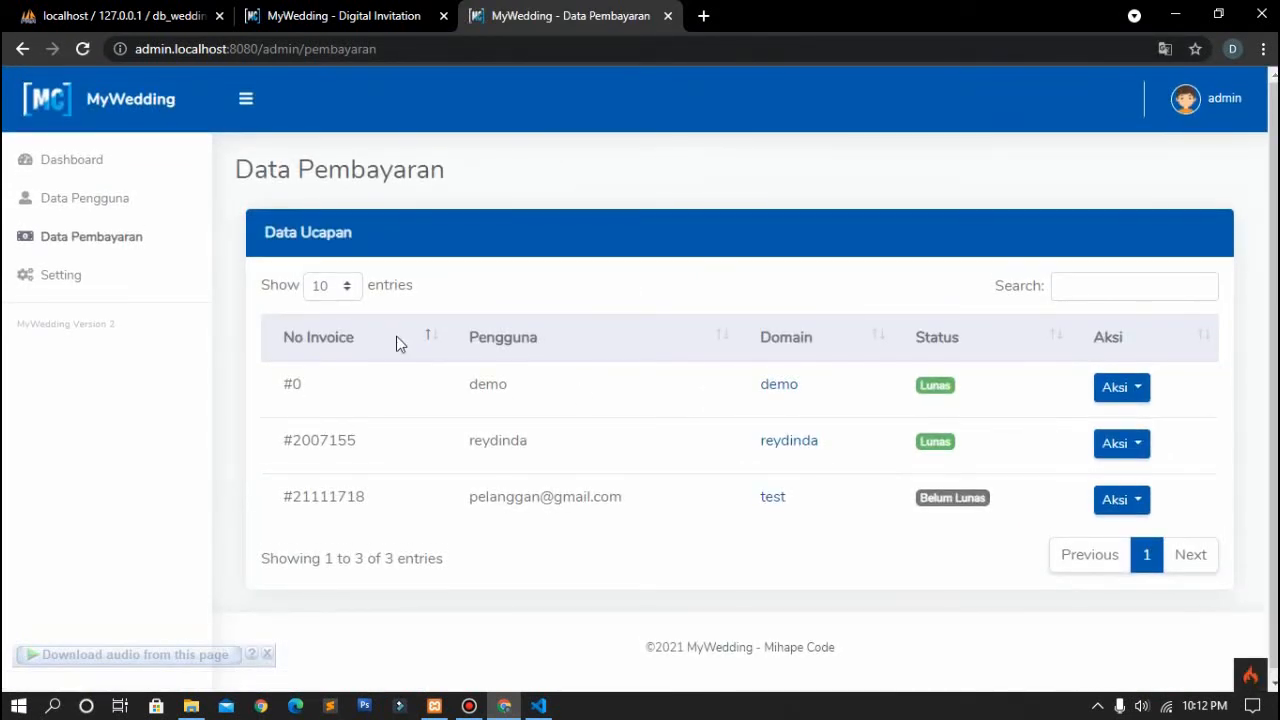
{"action": "left_click", "coordinate": [160, 171]}
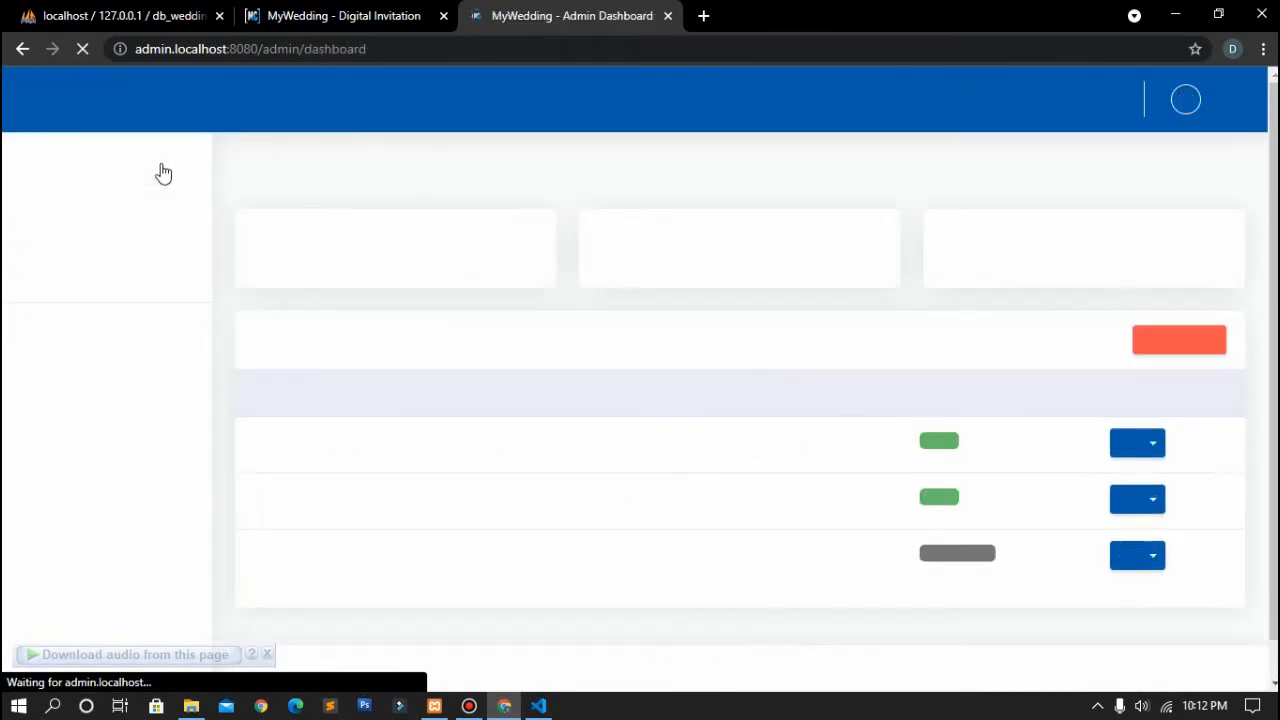
{"action": "scroll", "coordinate": [543, 380], "scroll_direction": "down", "scroll_amount": 1}
{"action": "scroll", "coordinate": [543, 380], "scroll_direction": "up", "scroll_amount": 1}
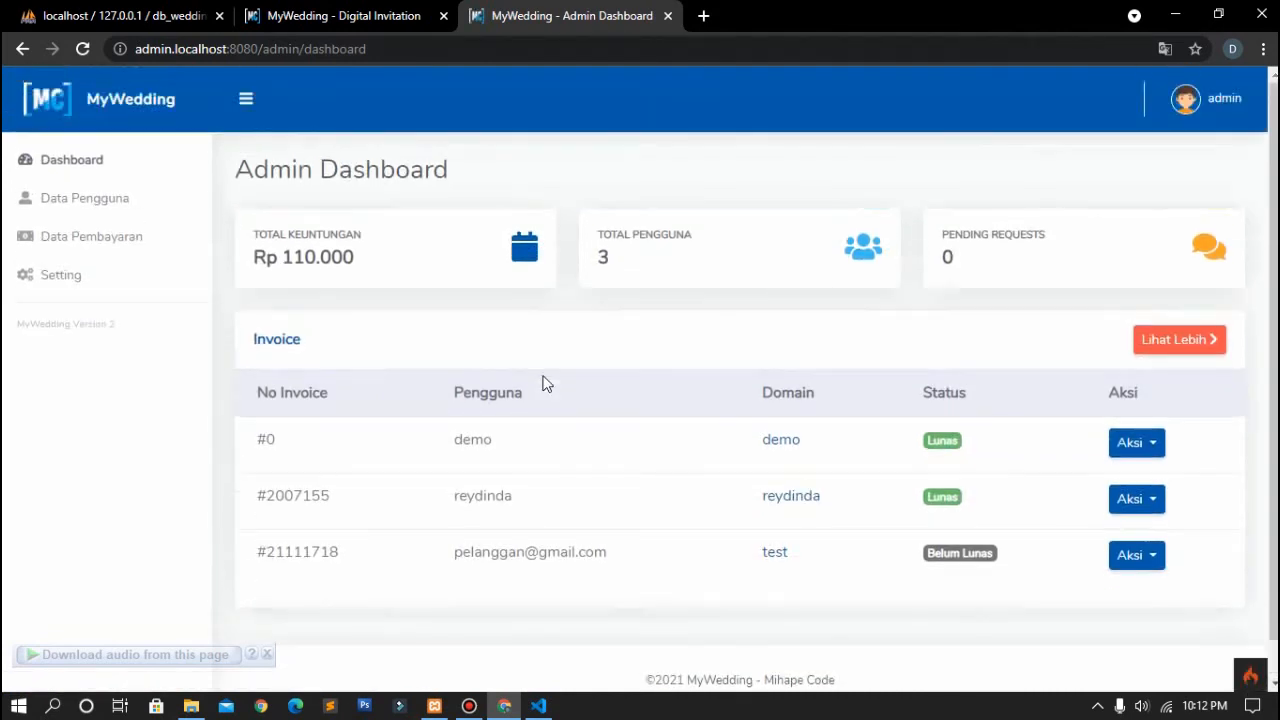
{"action": "scroll", "coordinate": [543, 383], "scroll_direction": "down", "scroll_amount": 1}
{"action": "scroll", "coordinate": [543, 383], "scroll_direction": "up", "scroll_amount": 1}
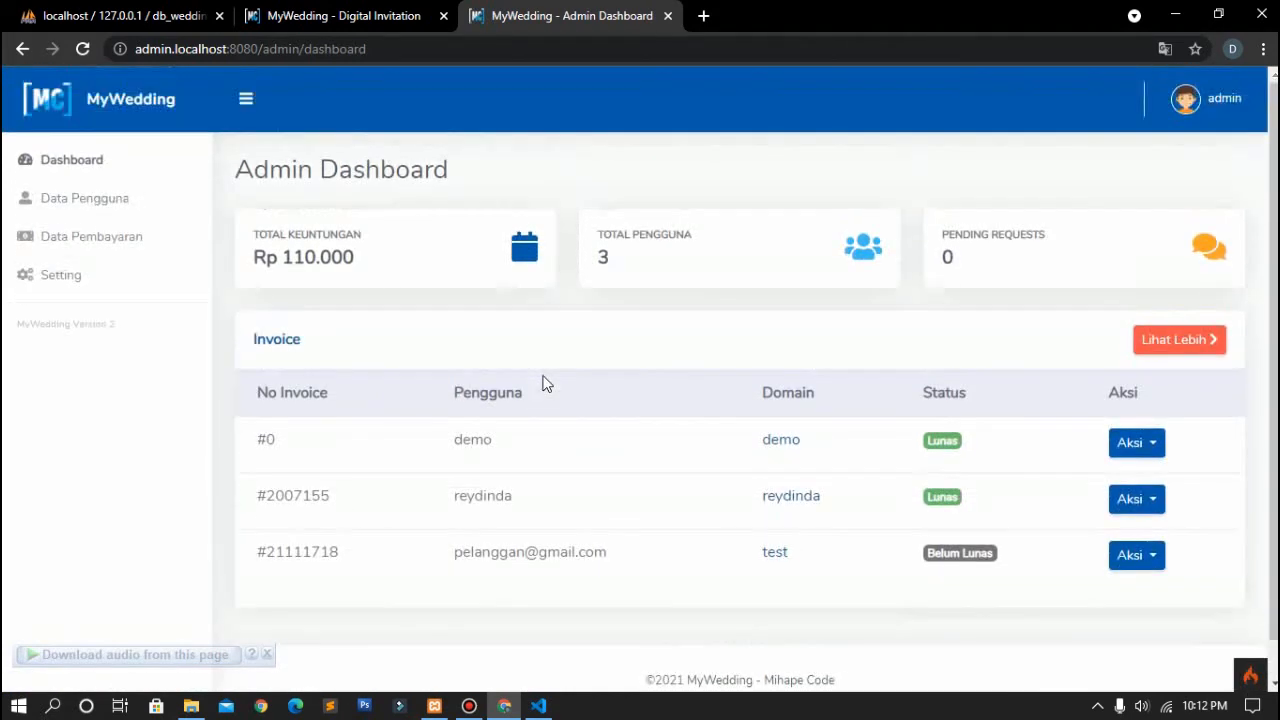
Step: Open Setting Web and check the Harga Undangan value of 55000
{"action": "left_click", "coordinate": [97, 280]}
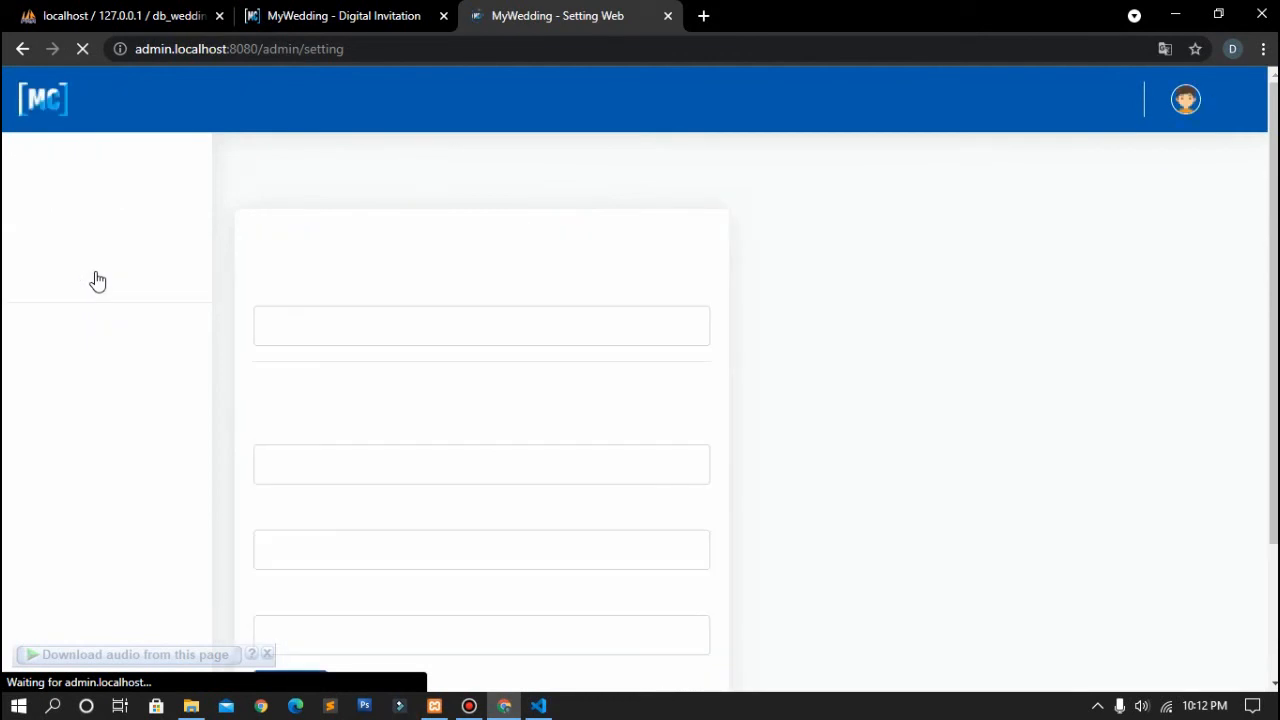
{"action": "scroll", "coordinate": [445, 343], "scroll_direction": "down", "scroll_amount": 1}
{"action": "left_click", "coordinate": [344, 308]}
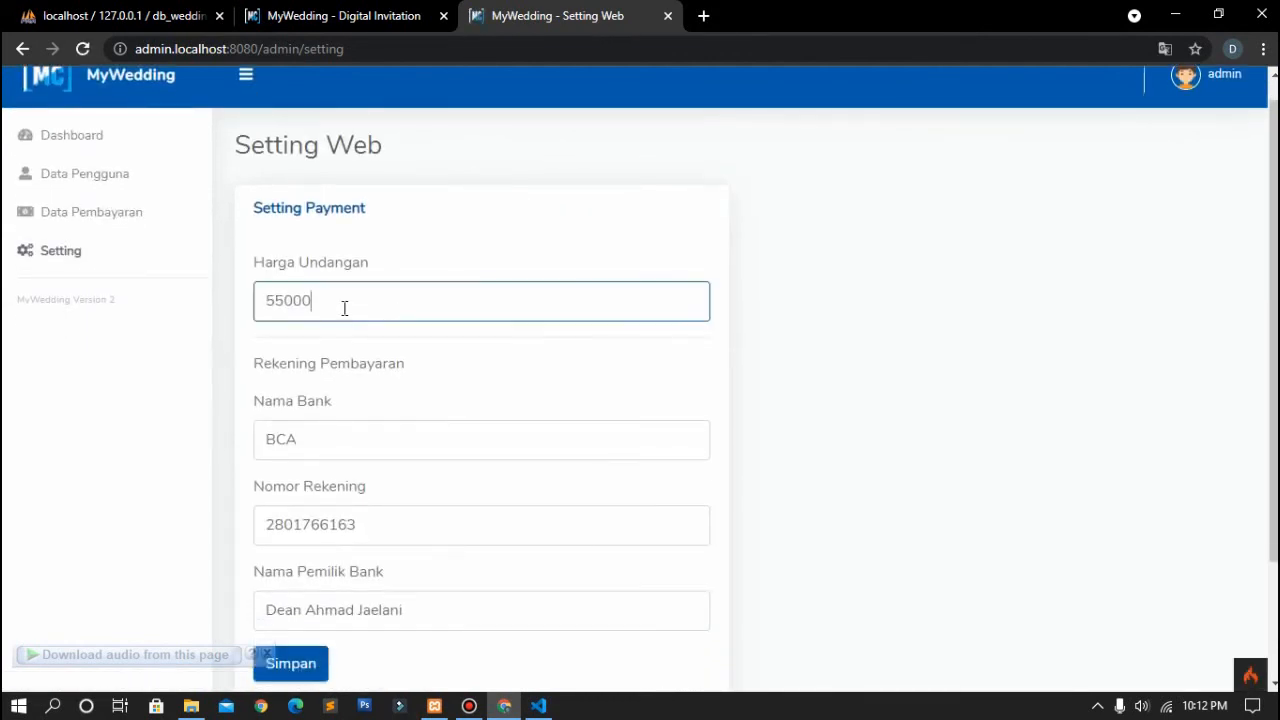
Step: Compare it with the landing page's Rp 55,000 price, then scroll the landing page back to the top
{"action": "left_click", "coordinate": [363, 14]}
{"action": "scroll", "coordinate": [561, 440], "scroll_direction": "down", "scroll_amount": 5}
{"action": "right_click", "coordinate": [562, 441]}
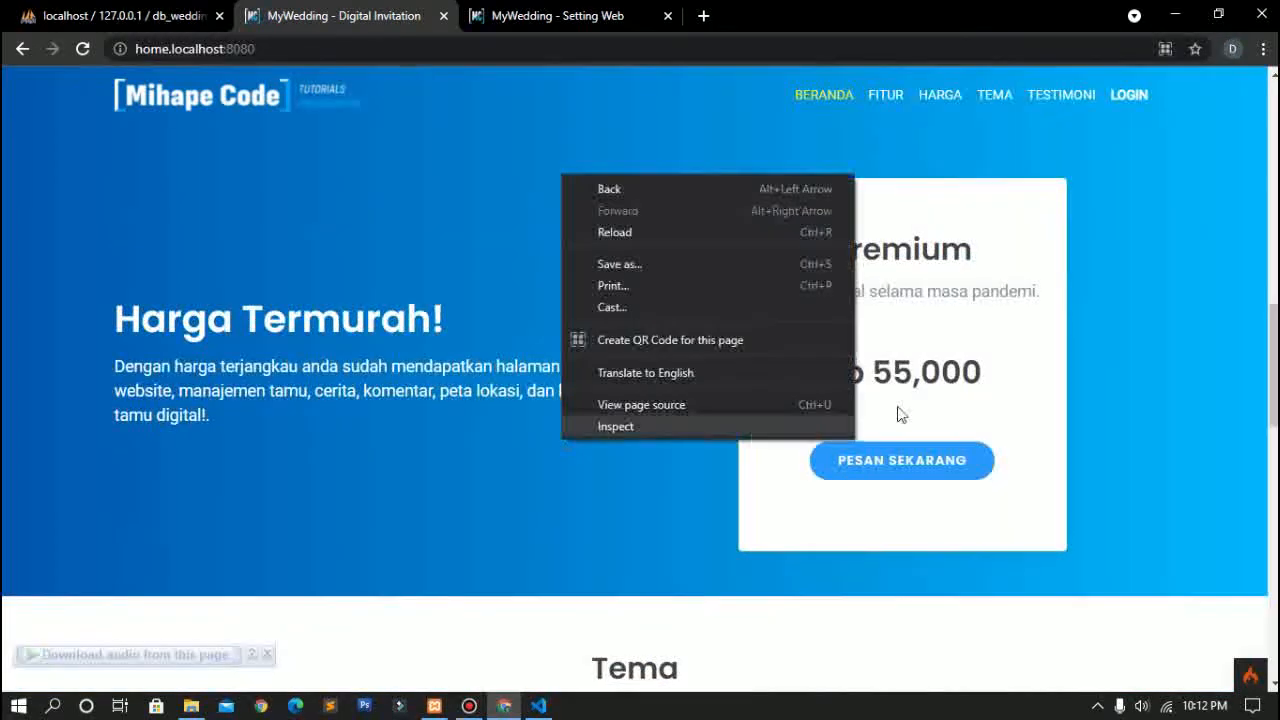
{"action": "left_click", "coordinate": [600, 8]}
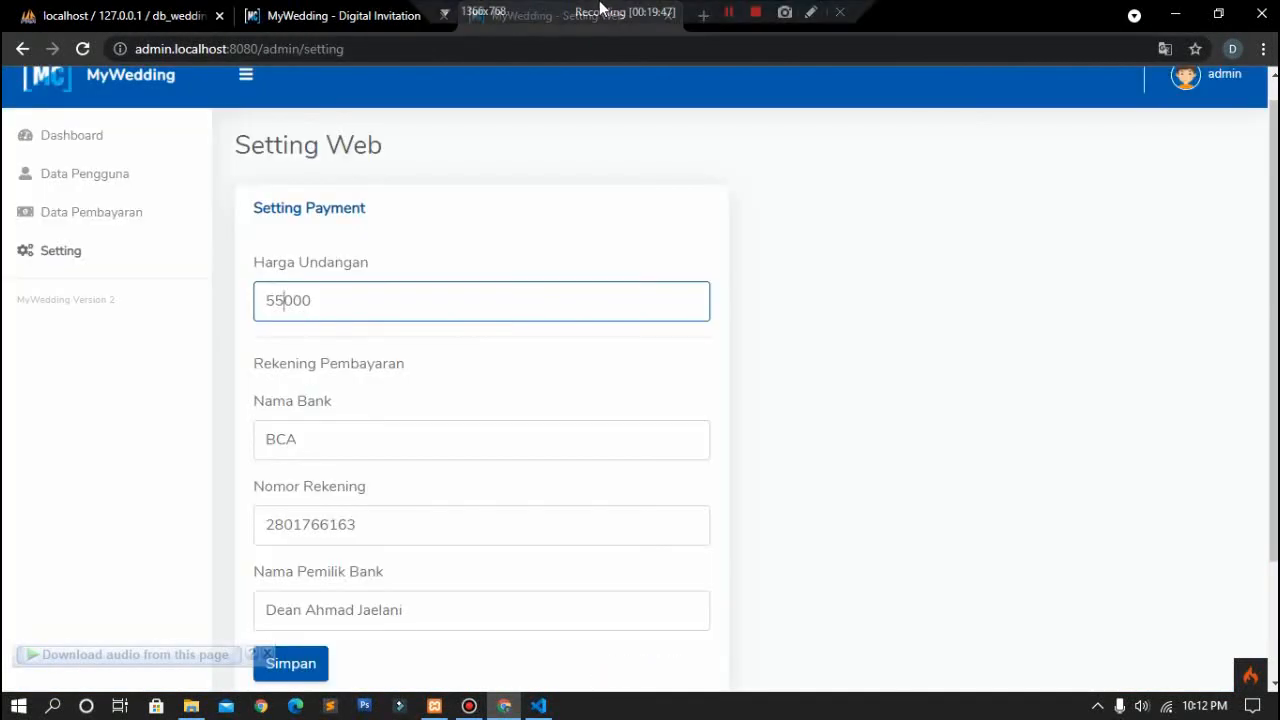
{"action": "scroll", "coordinate": [509, 371], "scroll_direction": "down", "scroll_amount": 2}
{"action": "scroll", "coordinate": [509, 371], "scroll_direction": "up", "scroll_amount": 2}
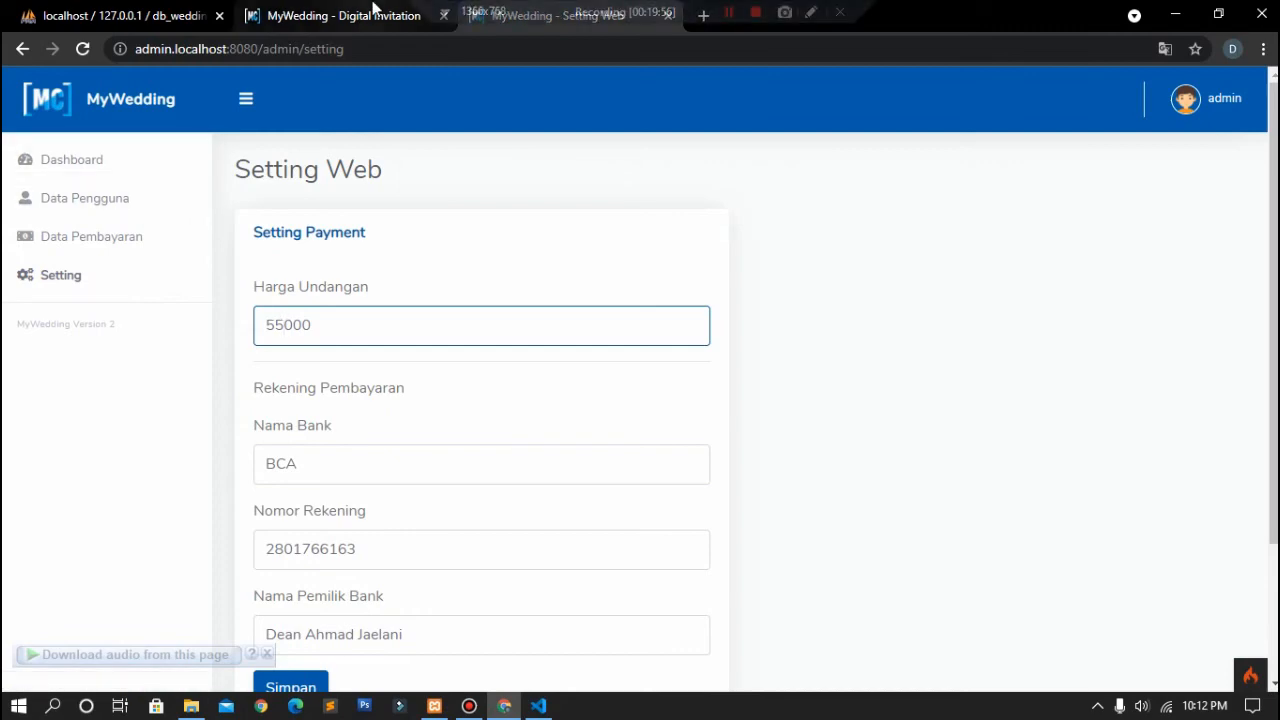
{"action": "left_click", "coordinate": [373, 8]}
{"action": "scroll", "coordinate": [509, 300], "scroll_direction": "up", "scroll_amount": 10}
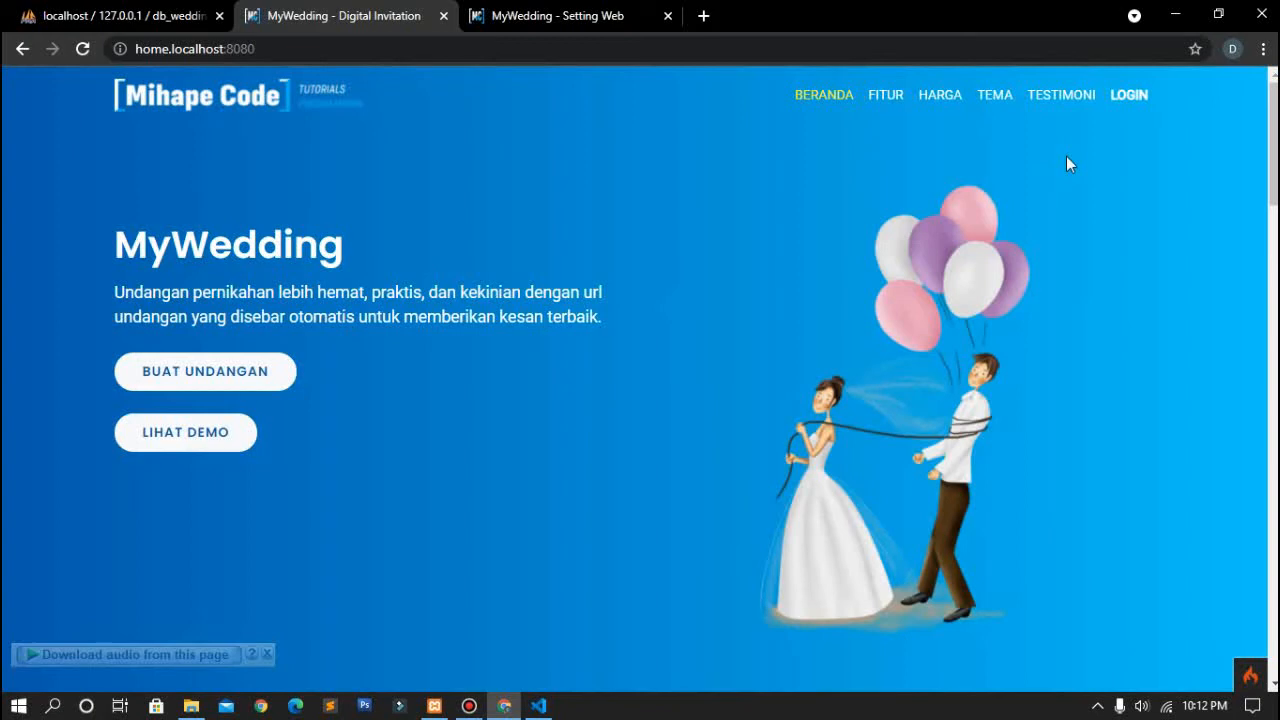
Step: Open the user login page and copy a registered user's email from Data Pengguna
{"action": "left_click", "coordinate": [1135, 104]}
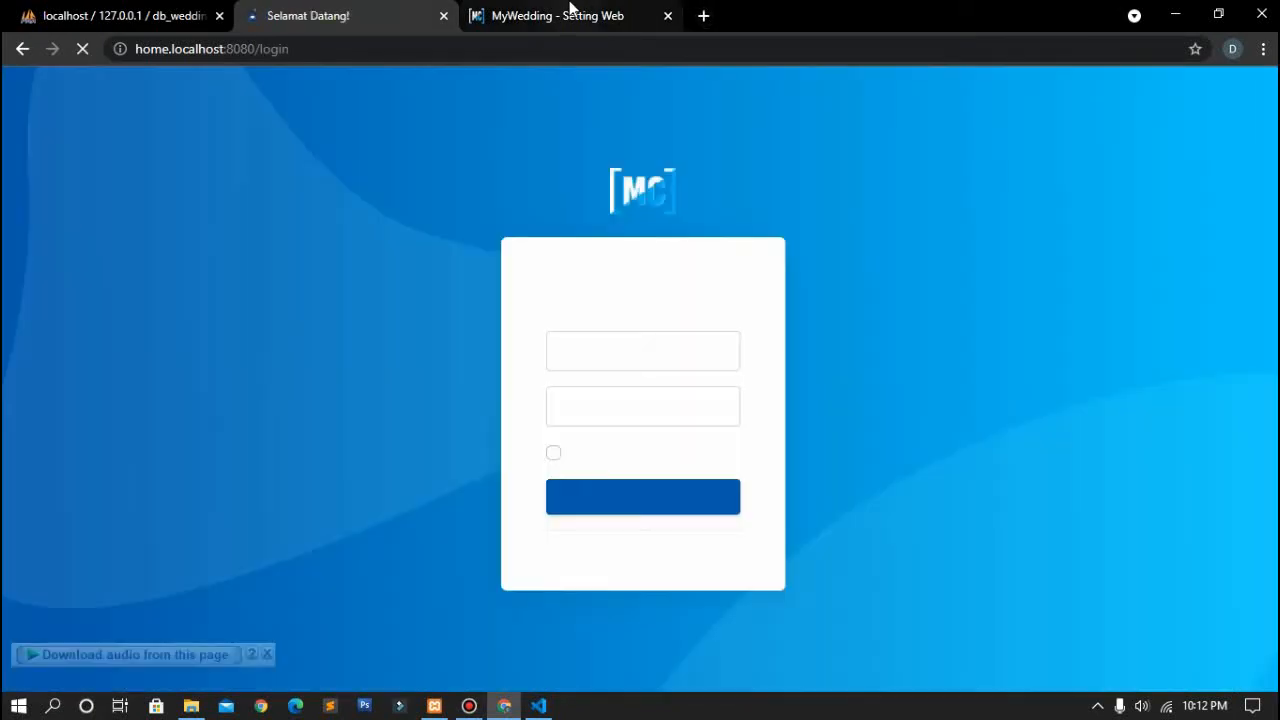
{"action": "left_click", "coordinate": [569, 12]}
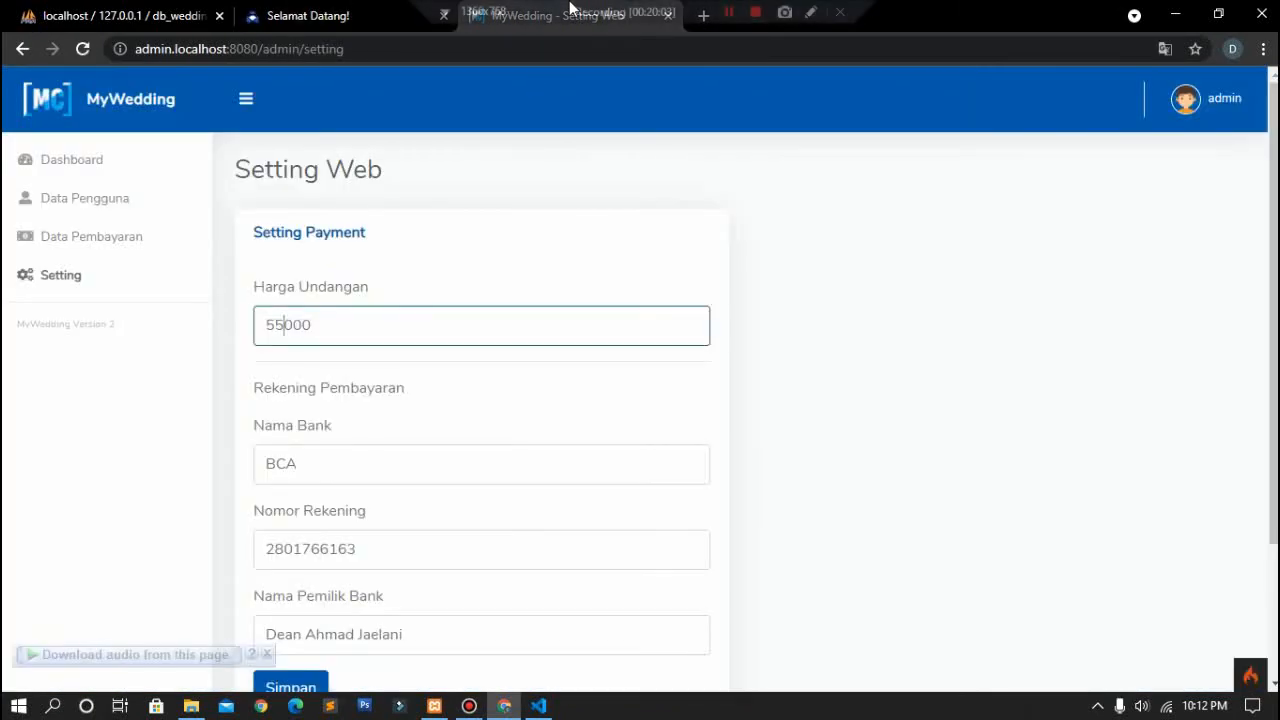
{"action": "left_click", "coordinate": [110, 195]}
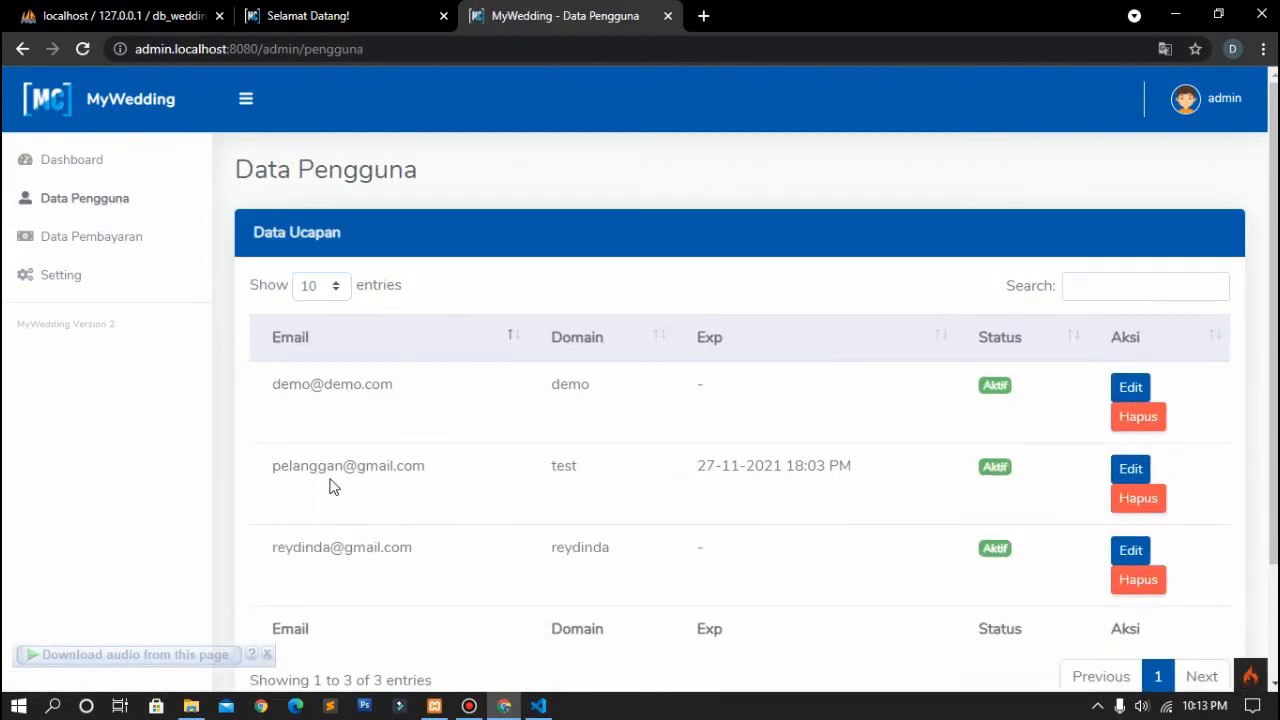
{"action": "left_click_drag", "start_coordinate": [367, 540], "coordinate": [416, 529]}
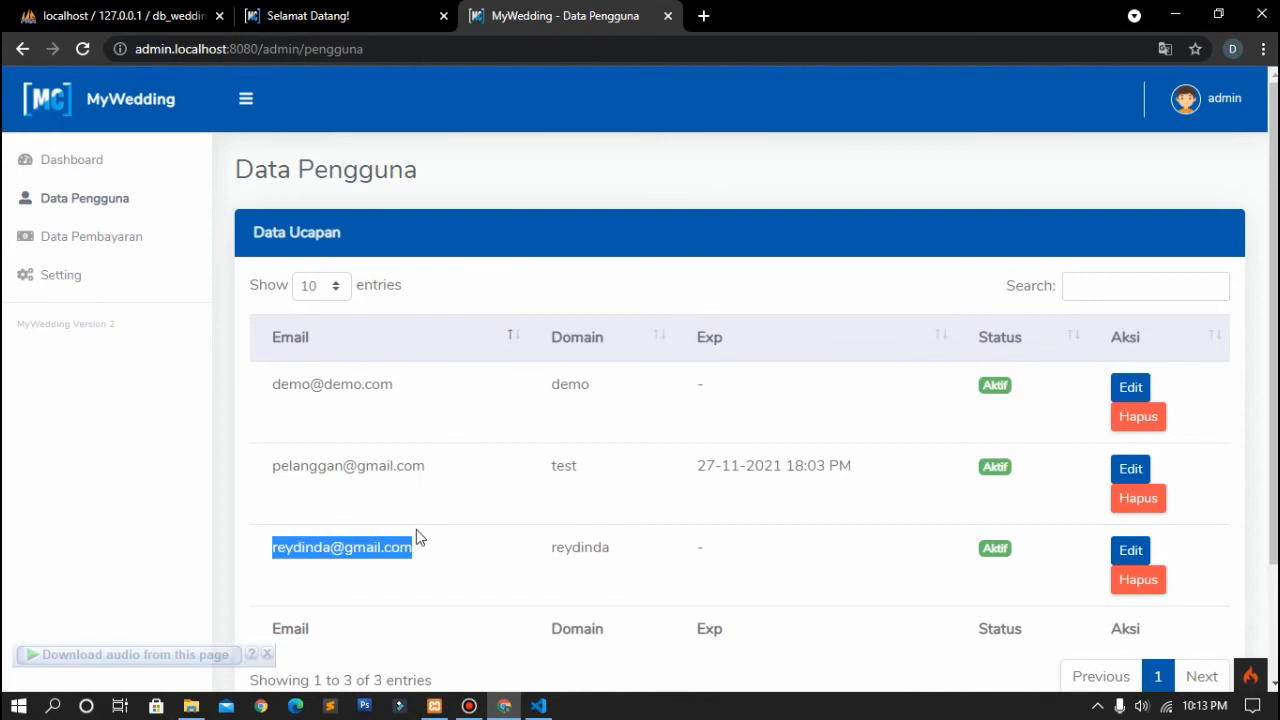
Step: Fill the login email from autofill and start typing the user's password
{"action": "left_click", "coordinate": [334, 12]}
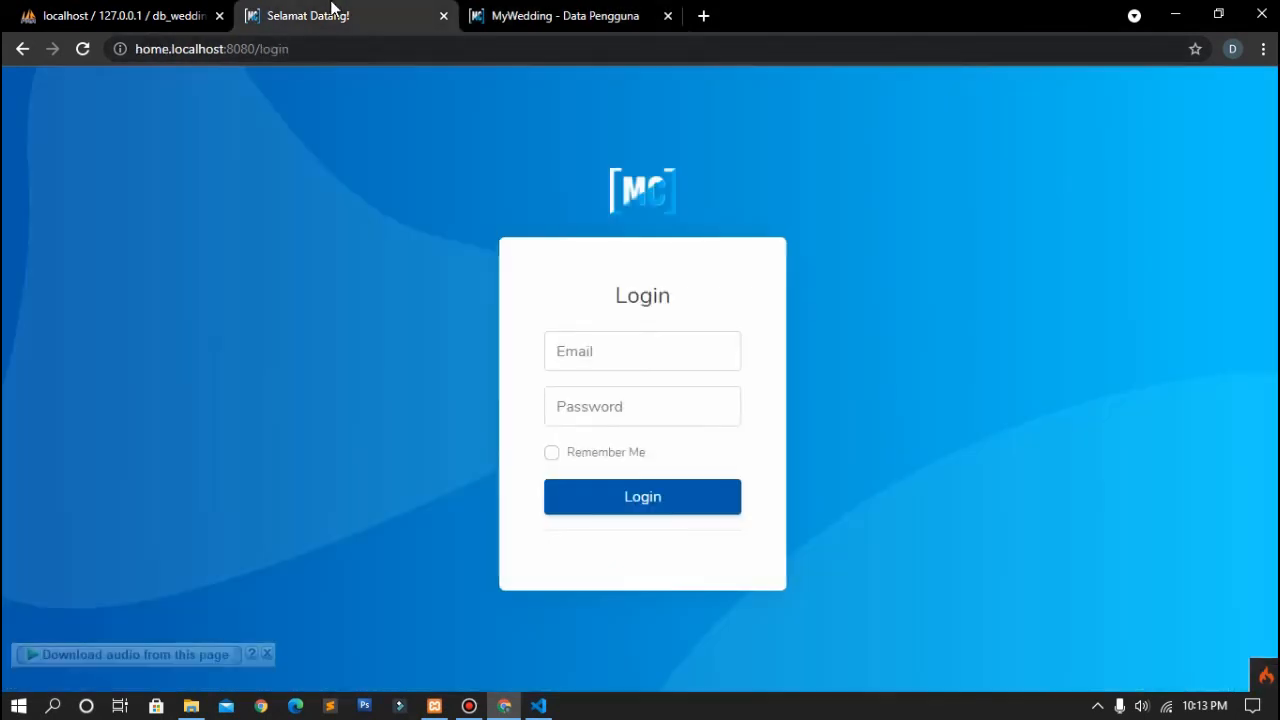
{"action": "left_click", "coordinate": [648, 339]}
{"action": "type", "text": "rey"}
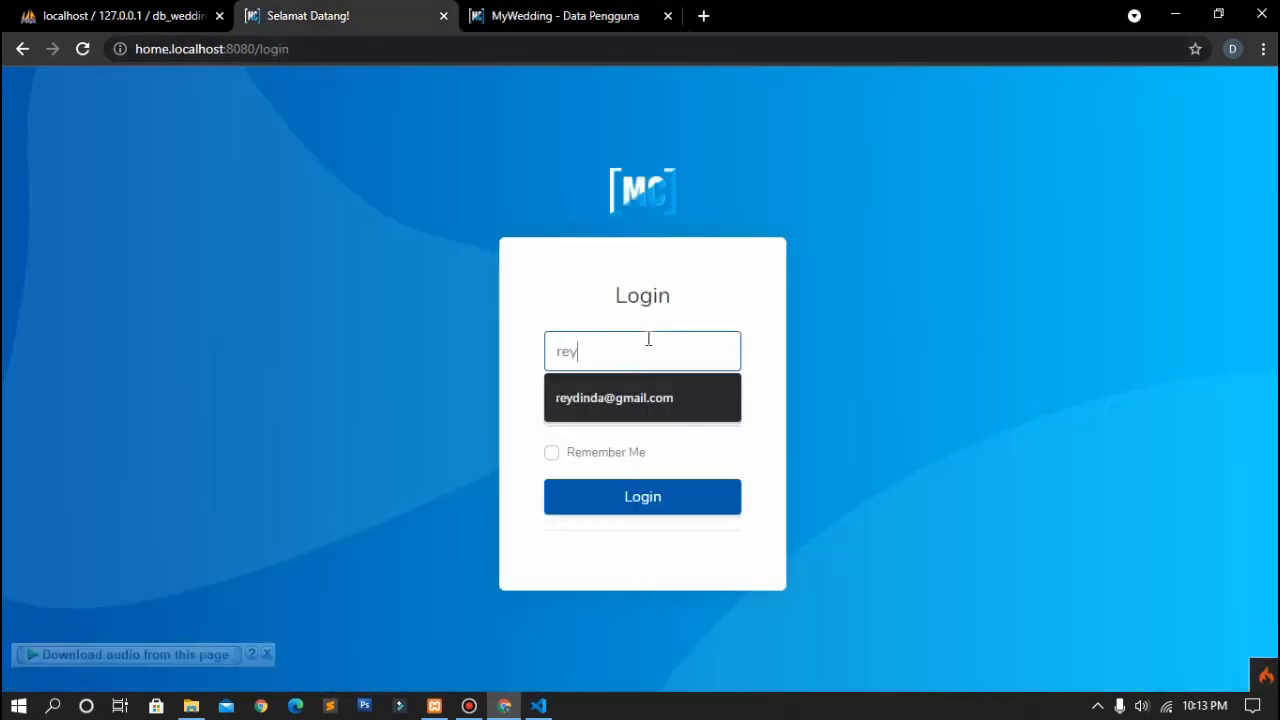
{"action": "key", "text": "Down"}
{"action": "key", "text": "Return"}
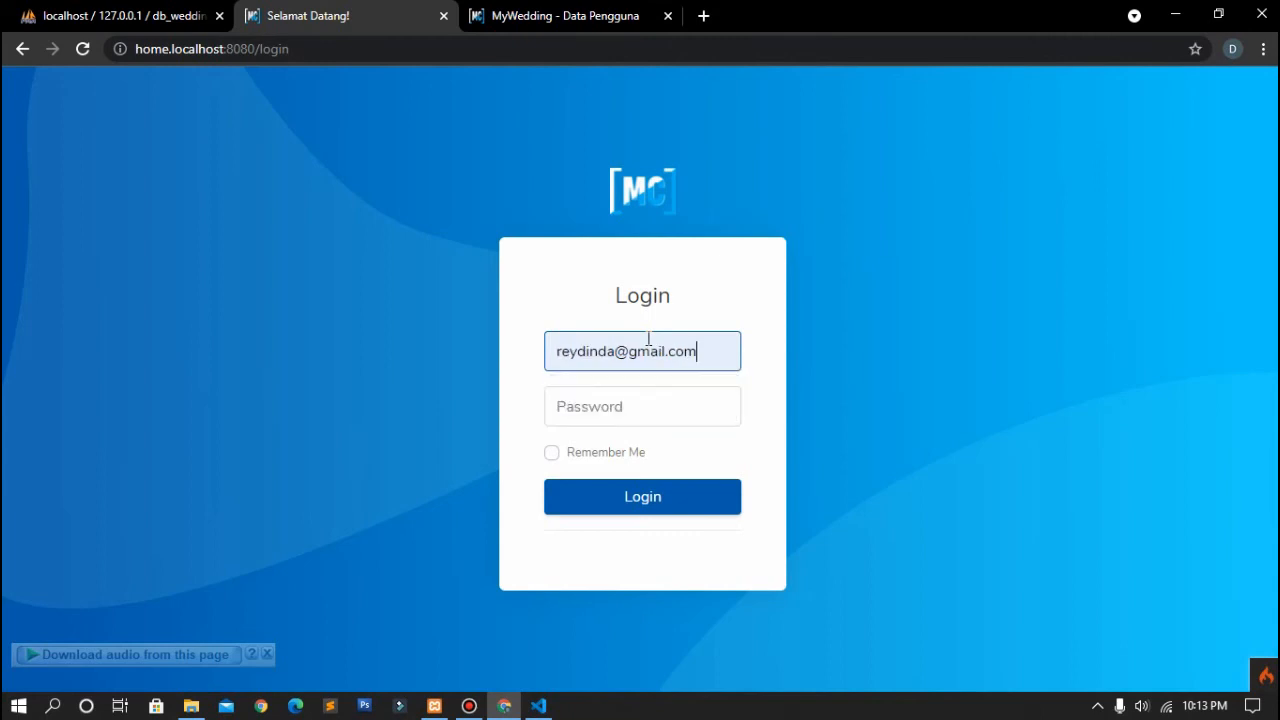
{"action": "left_click", "coordinate": [643, 397]}
{"action": "type", "text": "12"}
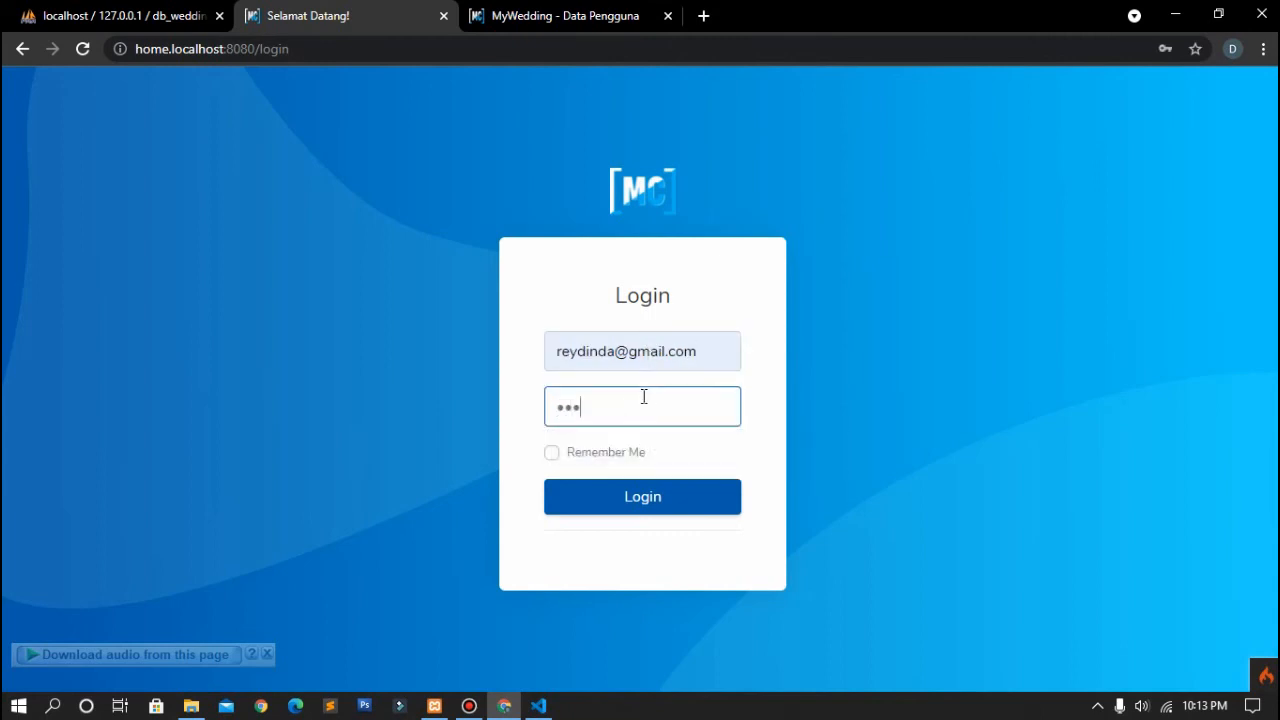
{"action": "left_click", "coordinate": [613, 508]}
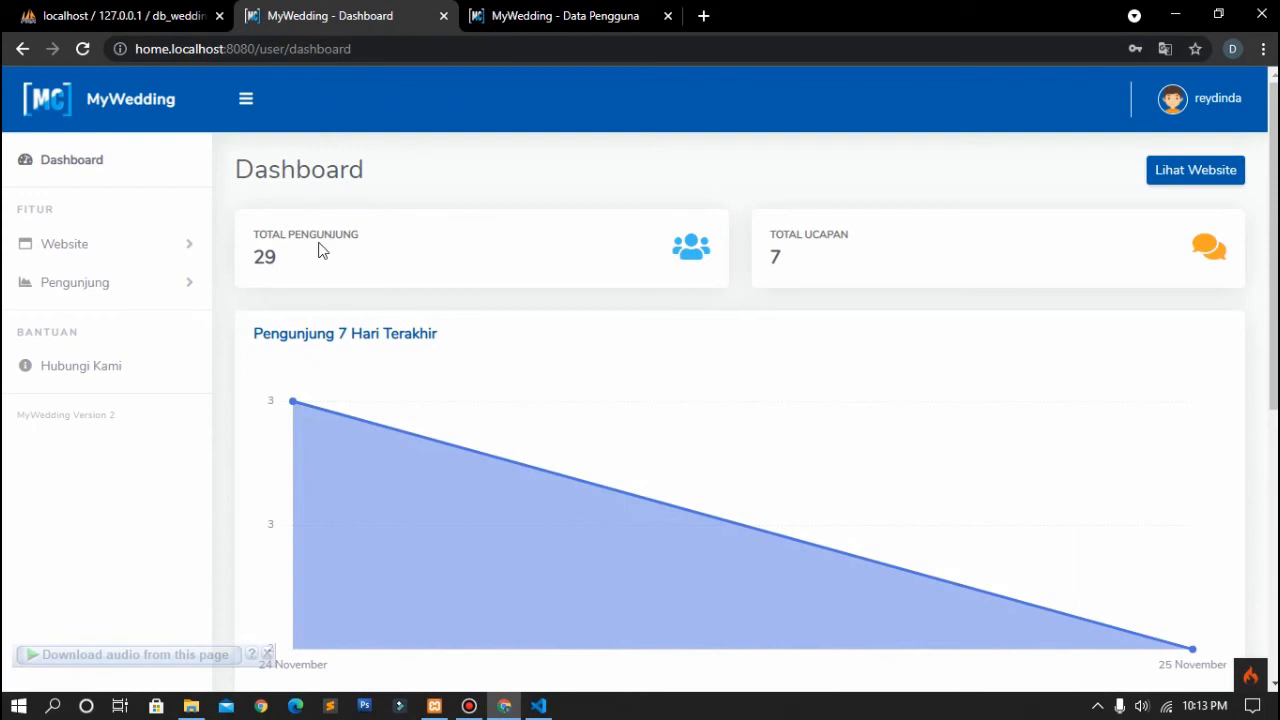
{"action": "scroll", "coordinate": [462, 232], "scroll_direction": "down", "scroll_amount": 1}
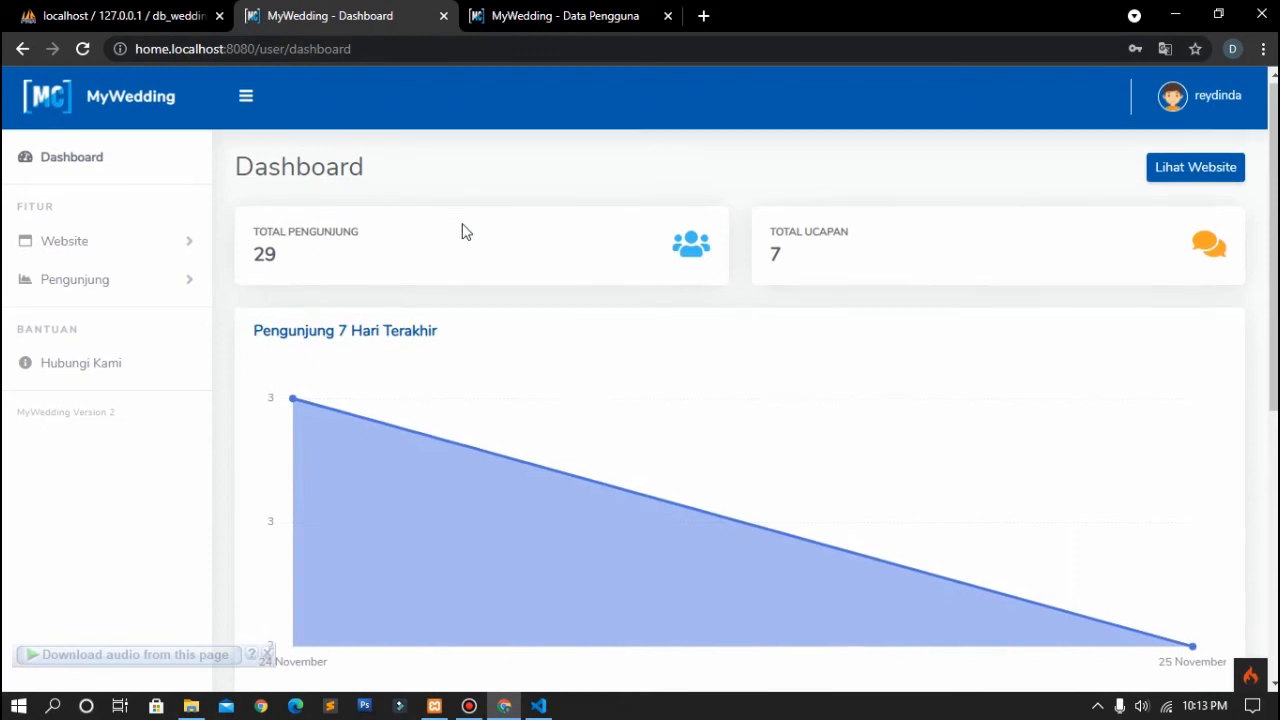
{"action": "scroll", "coordinate": [255, 268], "scroll_direction": "down", "scroll_amount": 1}
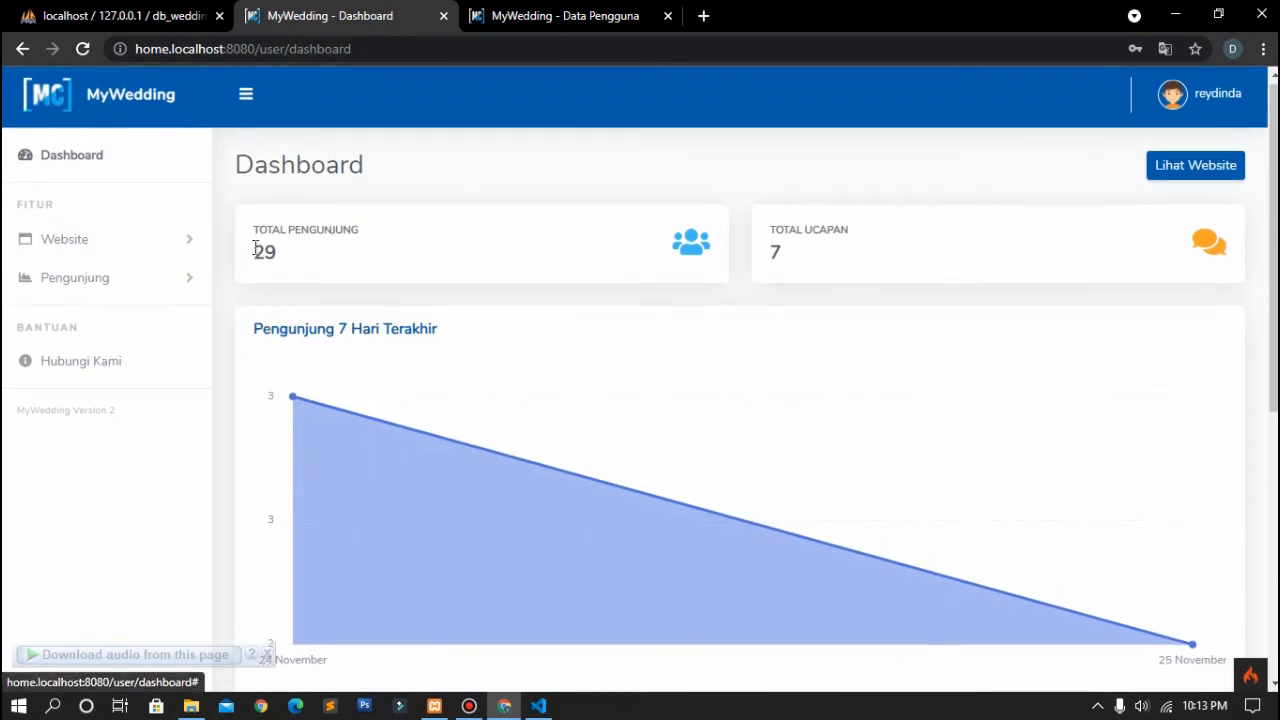
{"action": "left_click_drag", "start_coordinate": [252, 265], "coordinate": [558, 244]}
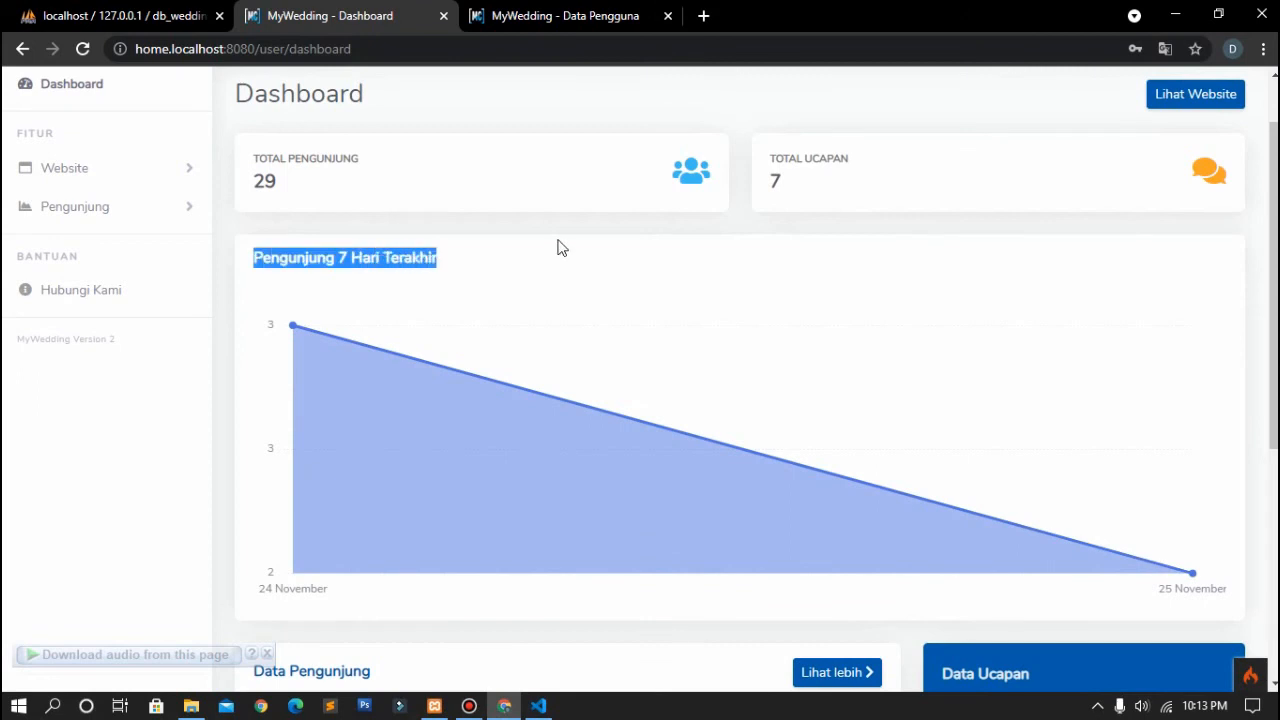
{"action": "left_click", "coordinate": [558, 247]}
{"action": "scroll", "coordinate": [560, 246], "scroll_direction": "down", "scroll_amount": 2}
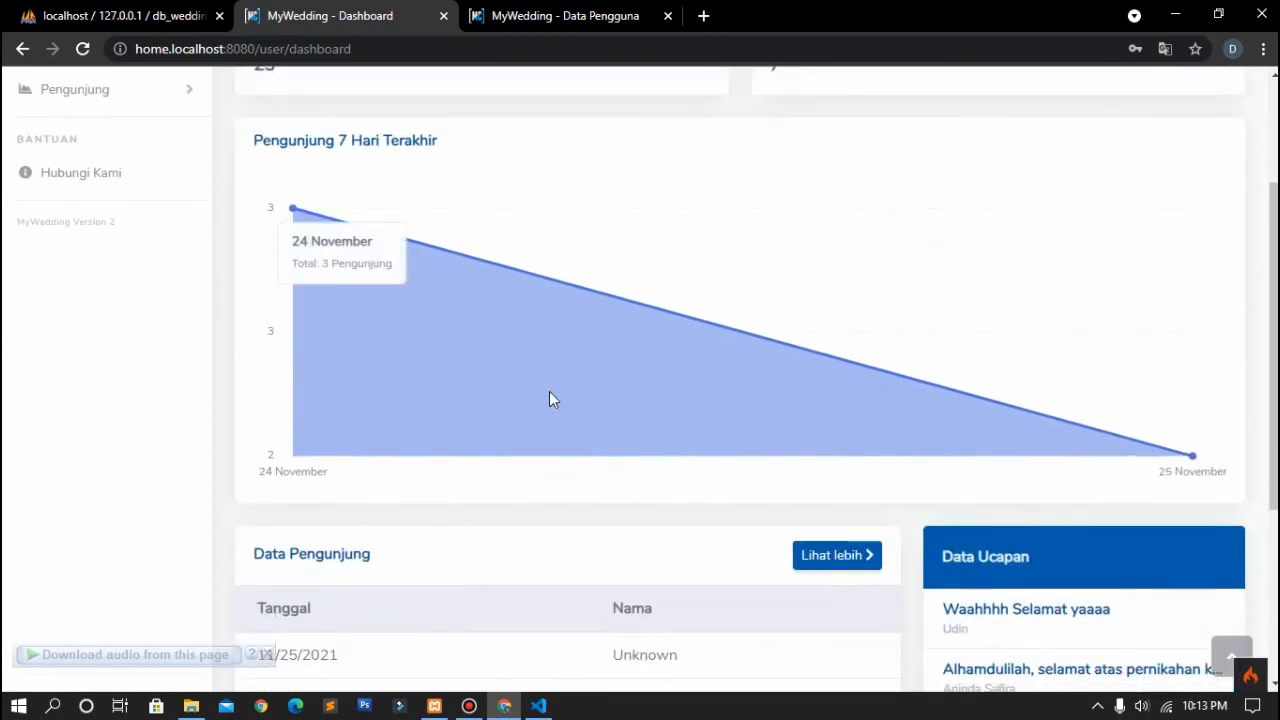
{"action": "scroll", "coordinate": [578, 393], "scroll_direction": "down", "scroll_amount": 5}
{"action": "scroll", "coordinate": [578, 393], "scroll_direction": "up", "scroll_amount": 3}
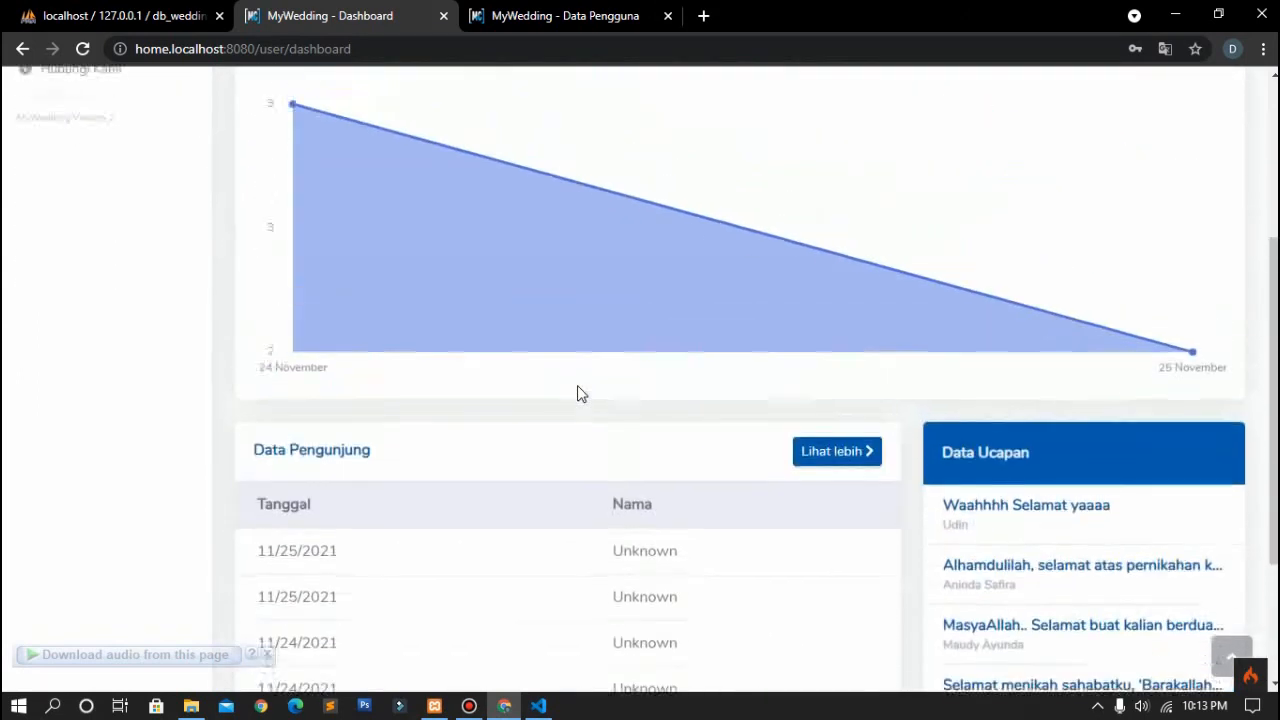
{"action": "scroll", "coordinate": [723, 417], "scroll_direction": "down", "scroll_amount": 2}
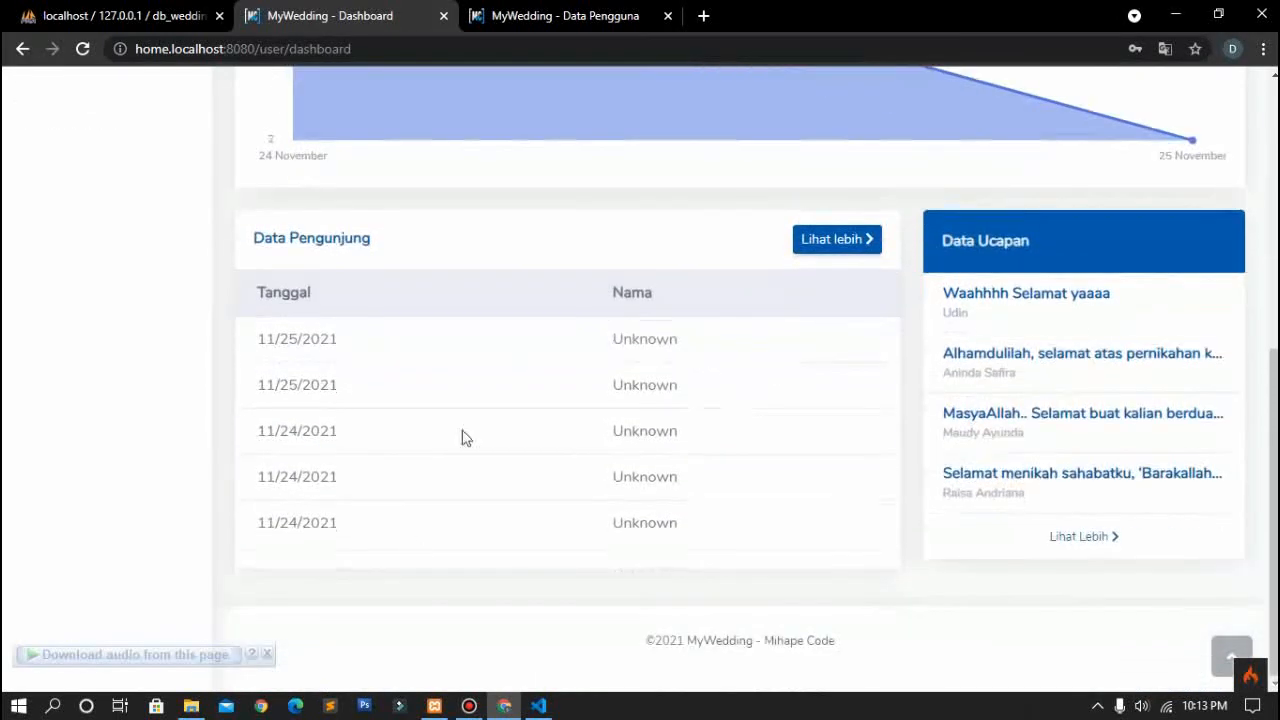
{"action": "scroll", "coordinate": [571, 451], "scroll_direction": "up", "scroll_amount": 5}
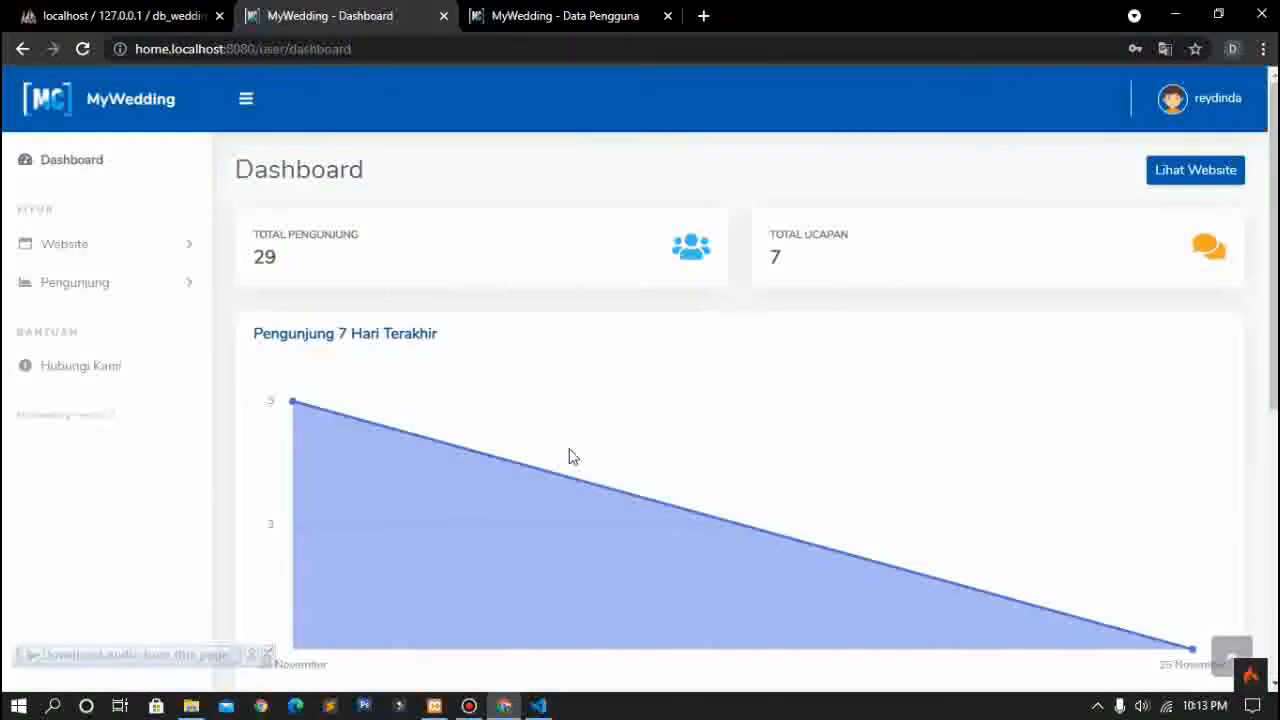
{"action": "left_click", "coordinate": [128, 255]}
Step: Open Tampilan, preview the live tealflower invitation full screen in a new tab, then close it
{"action": "left_click", "coordinate": [120, 292]}
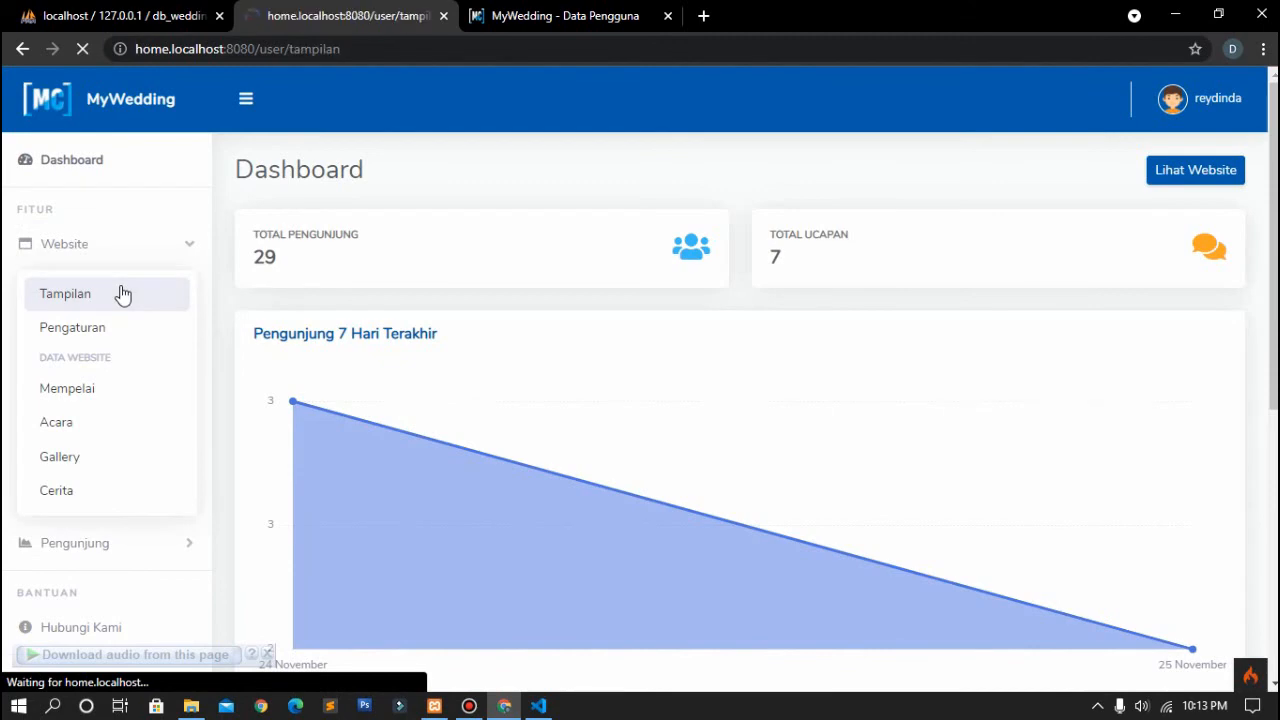
{"action": "scroll", "coordinate": [471, 383], "scroll_direction": "down", "scroll_amount": 1}
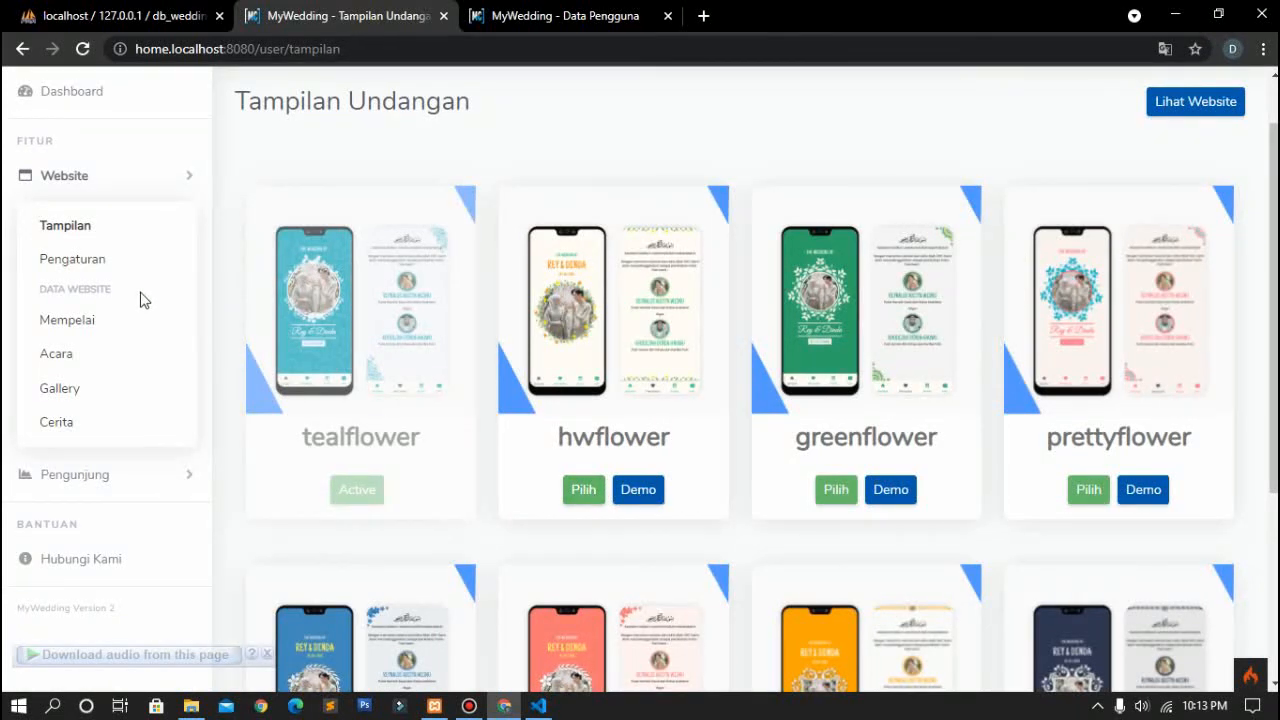
{"action": "right_click", "coordinate": [1210, 106]}
{"action": "left_click", "coordinate": [1206, 115]}
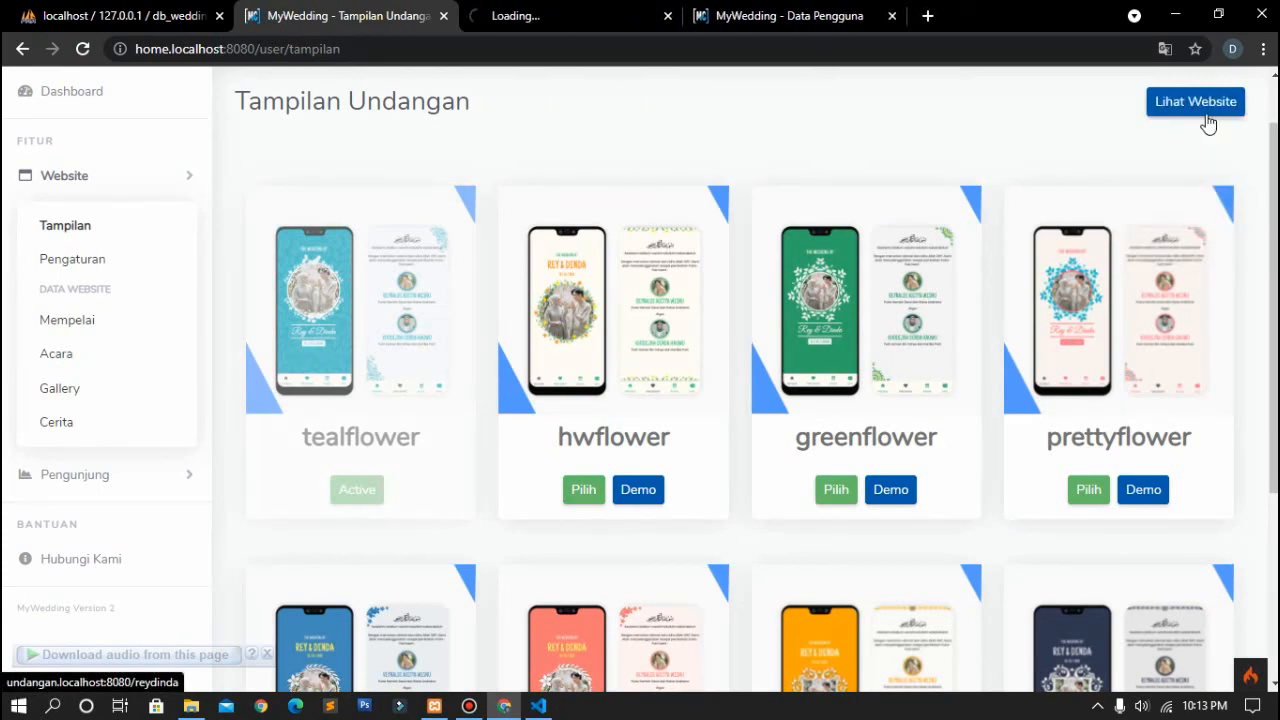
{"action": "left_click", "coordinate": [540, 15]}
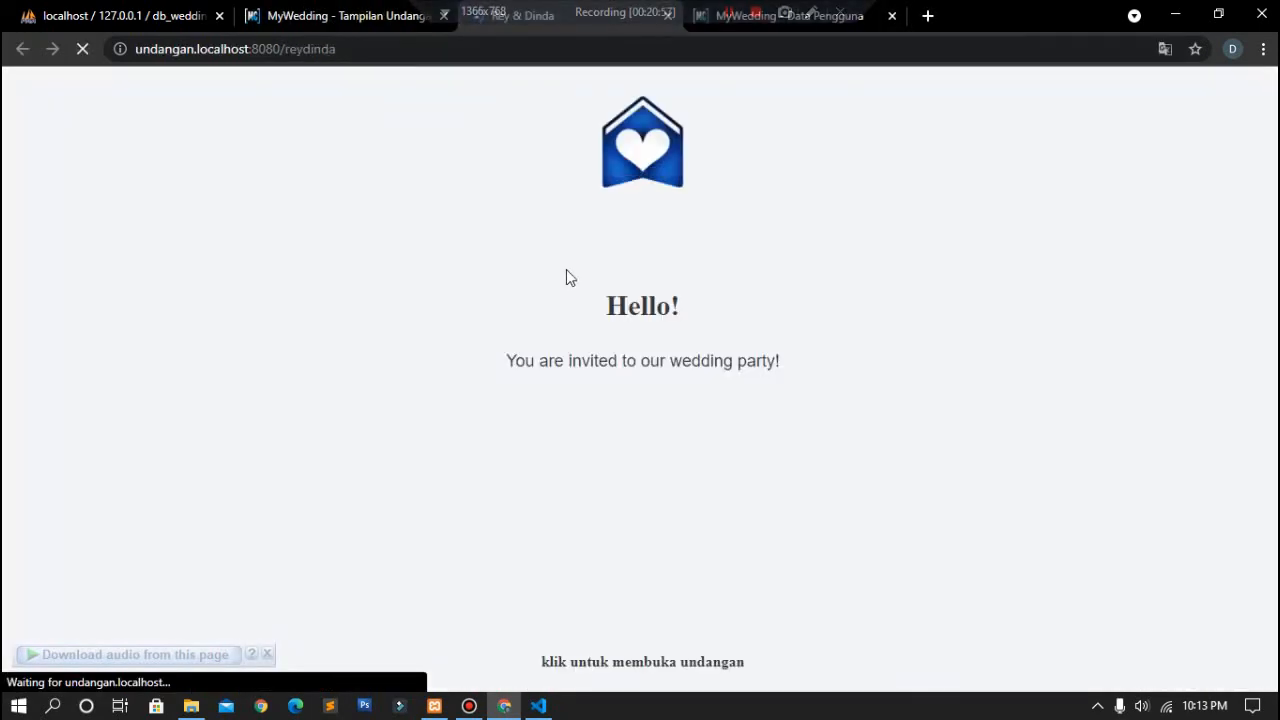
{"action": "left_click", "coordinate": [600, 360]}
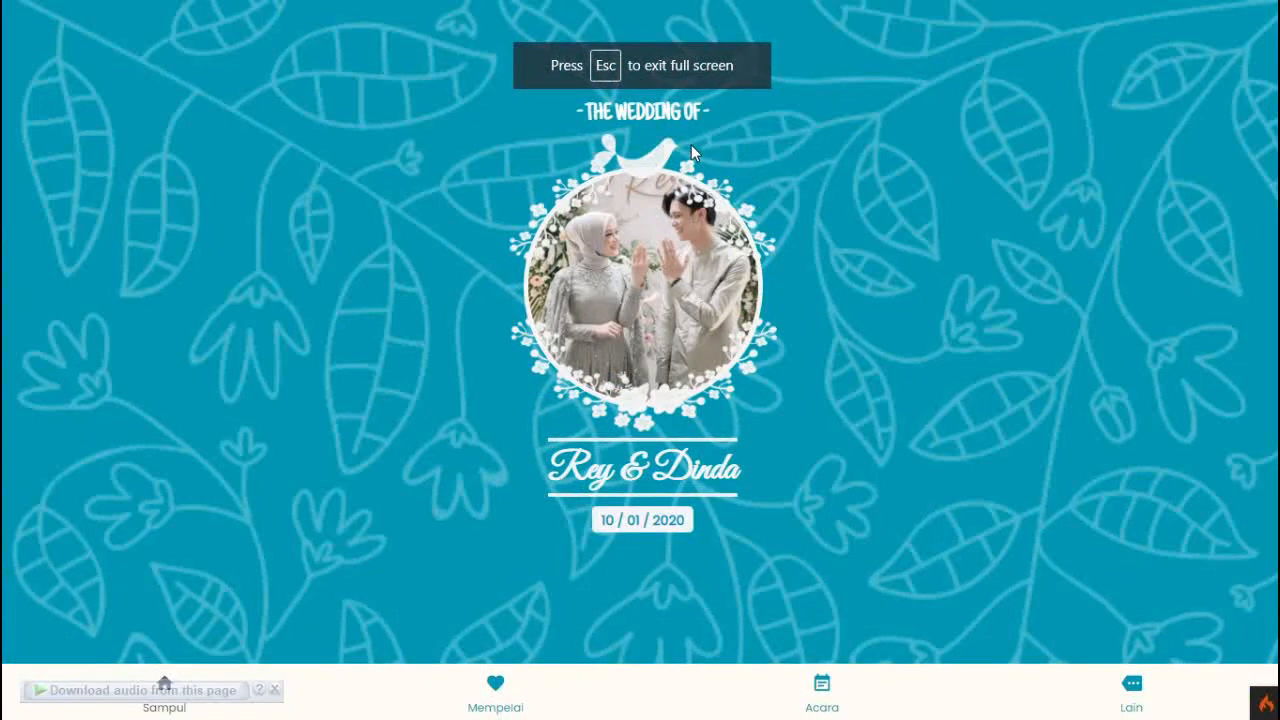
{"action": "key", "text": "Escape"}
{"action": "left_click", "coordinate": [670, 17]}
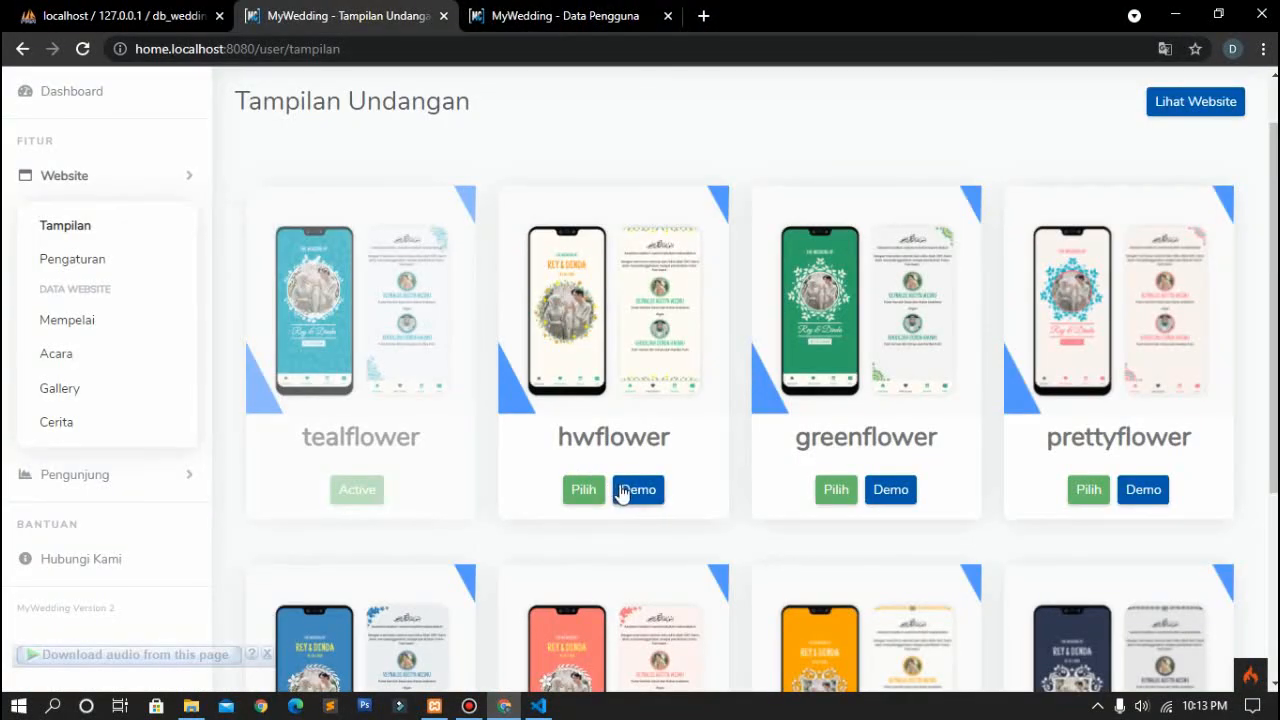
Step: Select hwflower as the theme, confirm with Ya, and preview the invitation full screen
{"action": "left_click", "coordinate": [586, 490]}
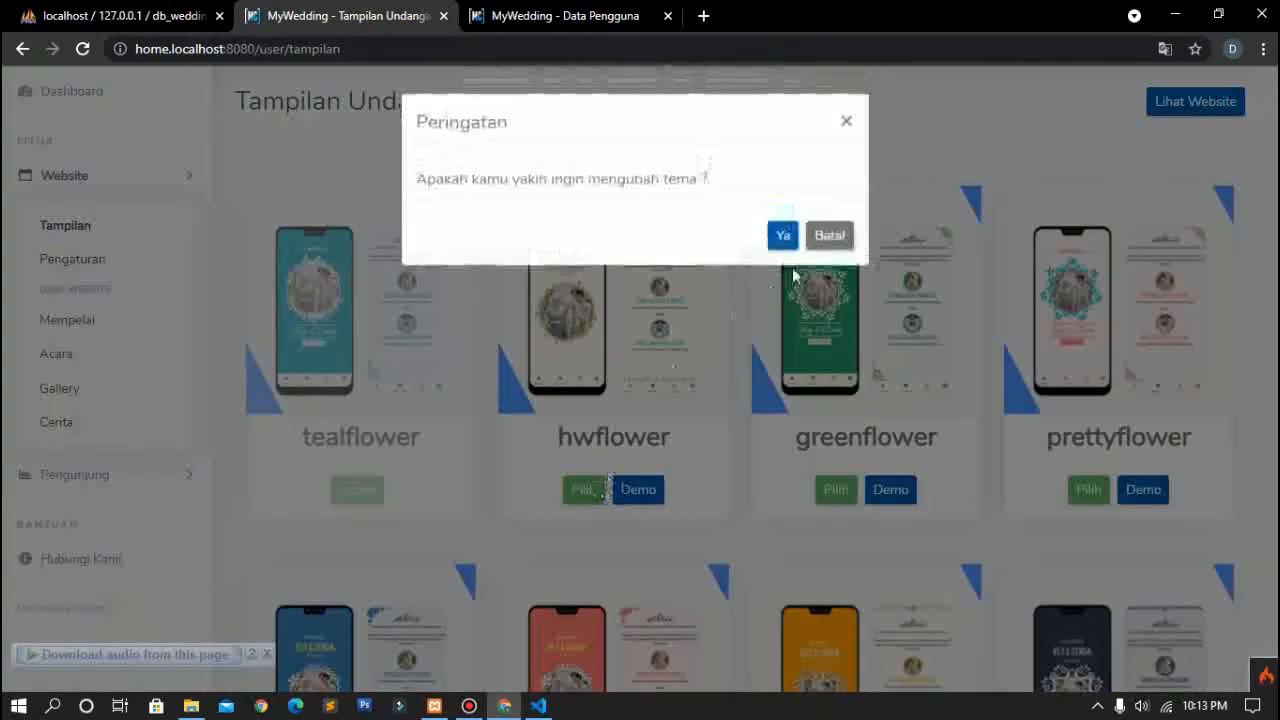
{"action": "left_click", "coordinate": [783, 238]}
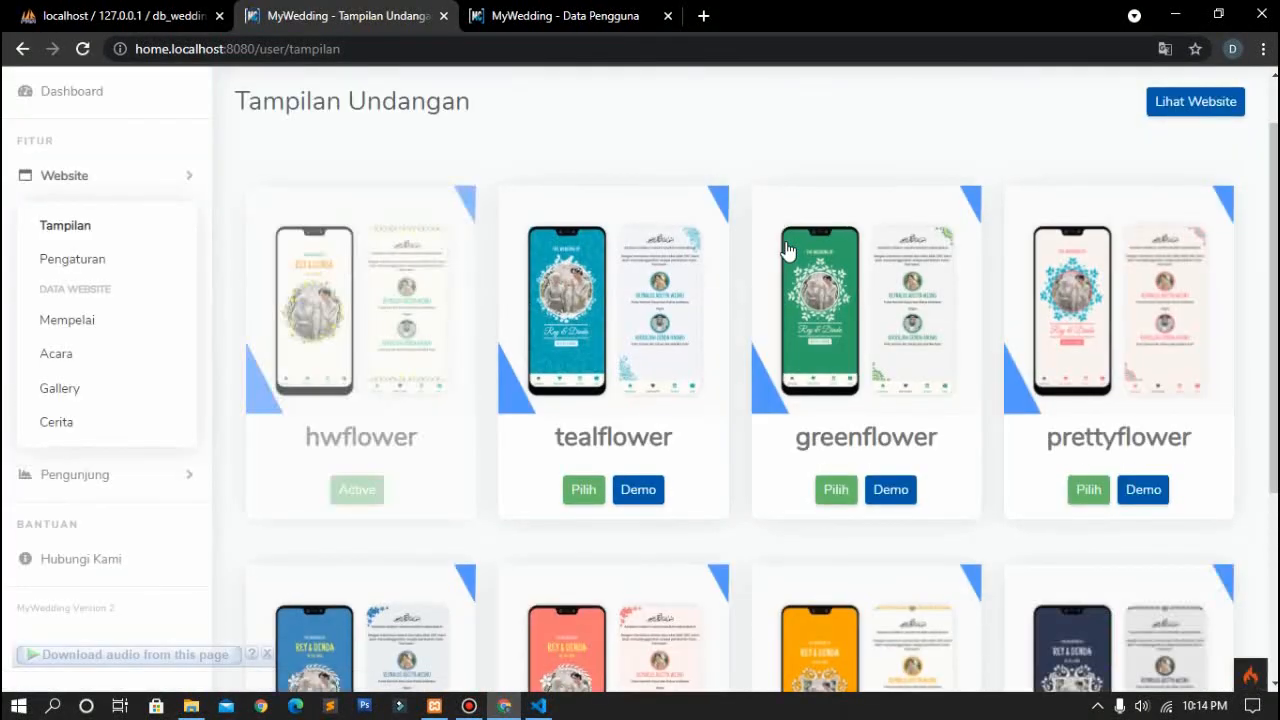
{"action": "right_click", "coordinate": [1171, 105]}
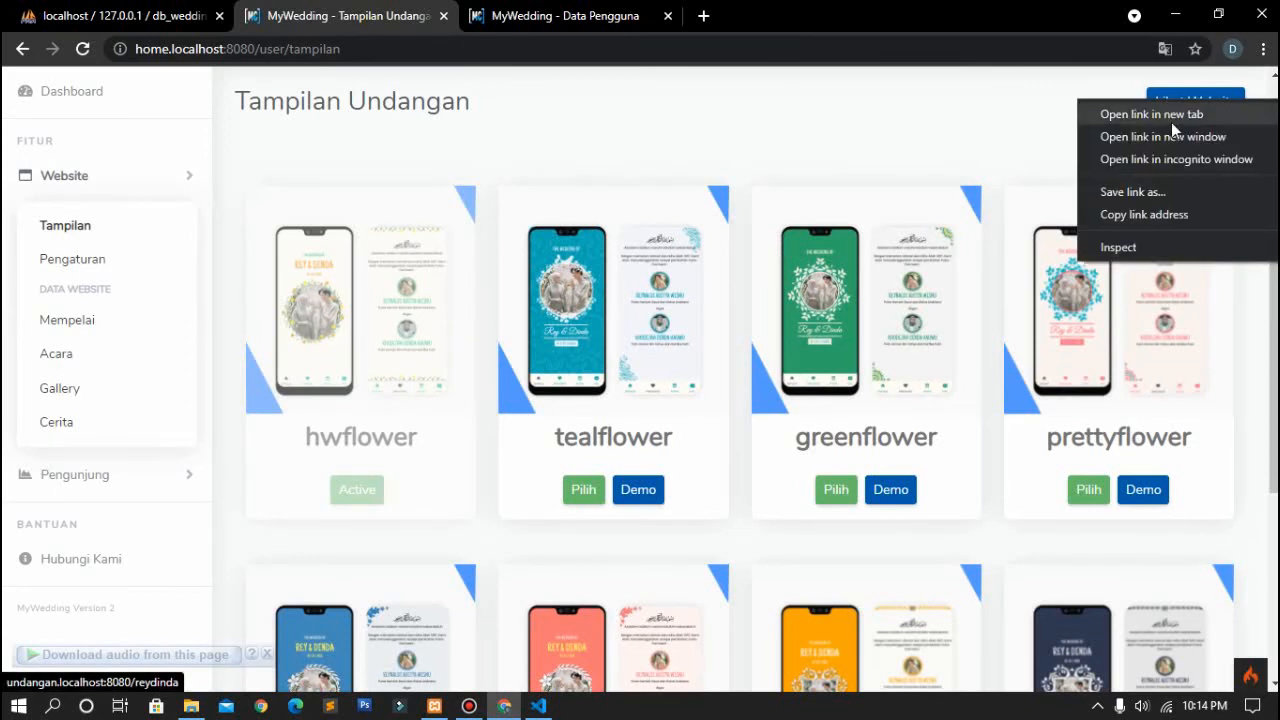
{"action": "left_click", "coordinate": [1172, 122]}
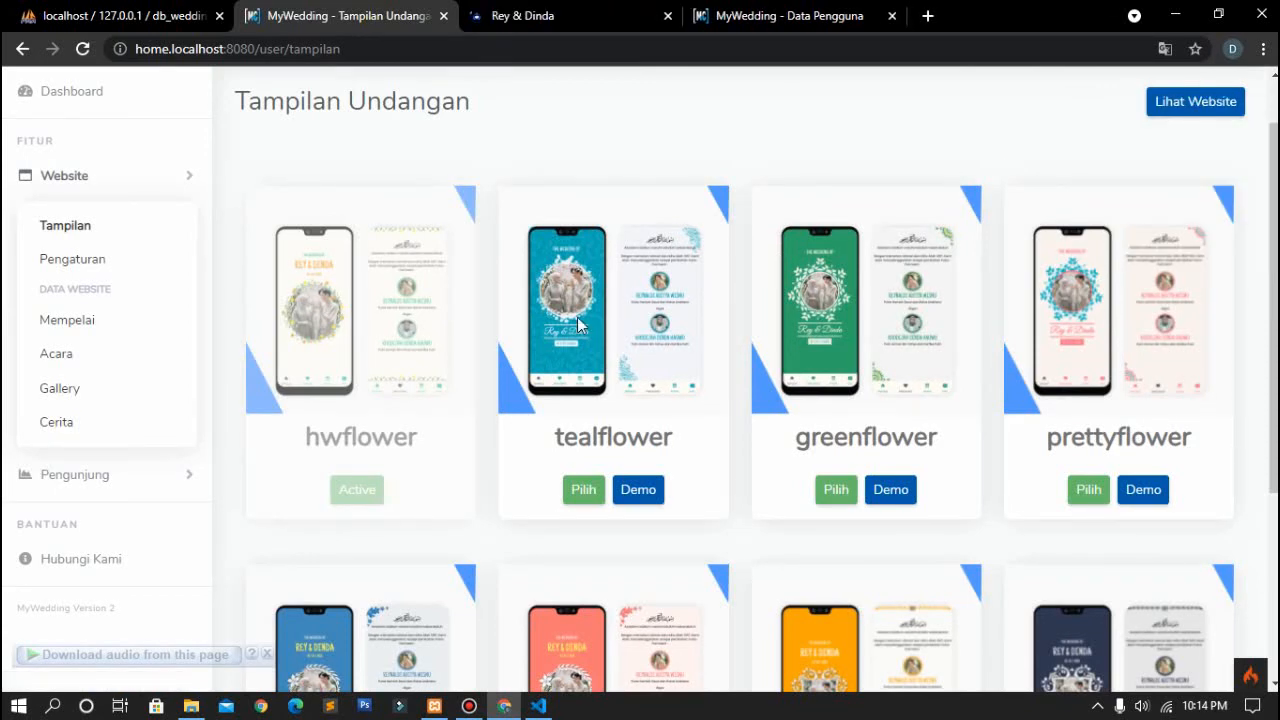
{"action": "left_click", "coordinate": [546, 8]}
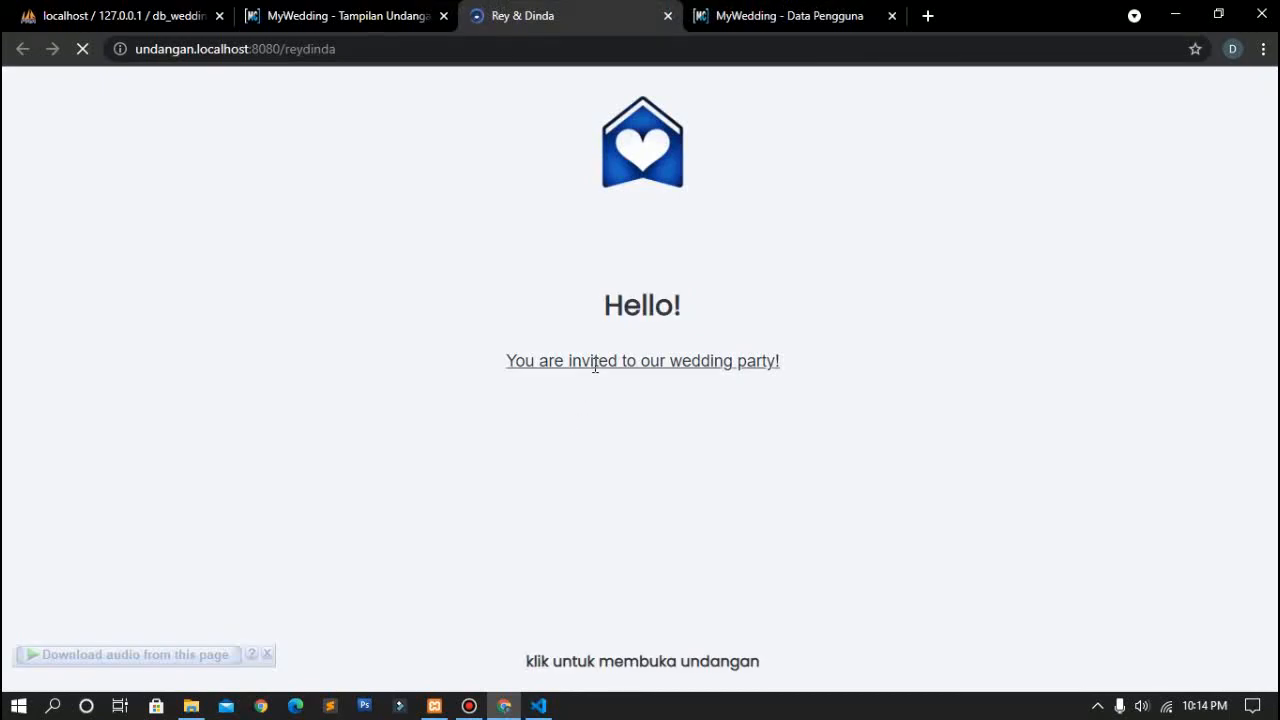
{"action": "left_click", "coordinate": [593, 370]}
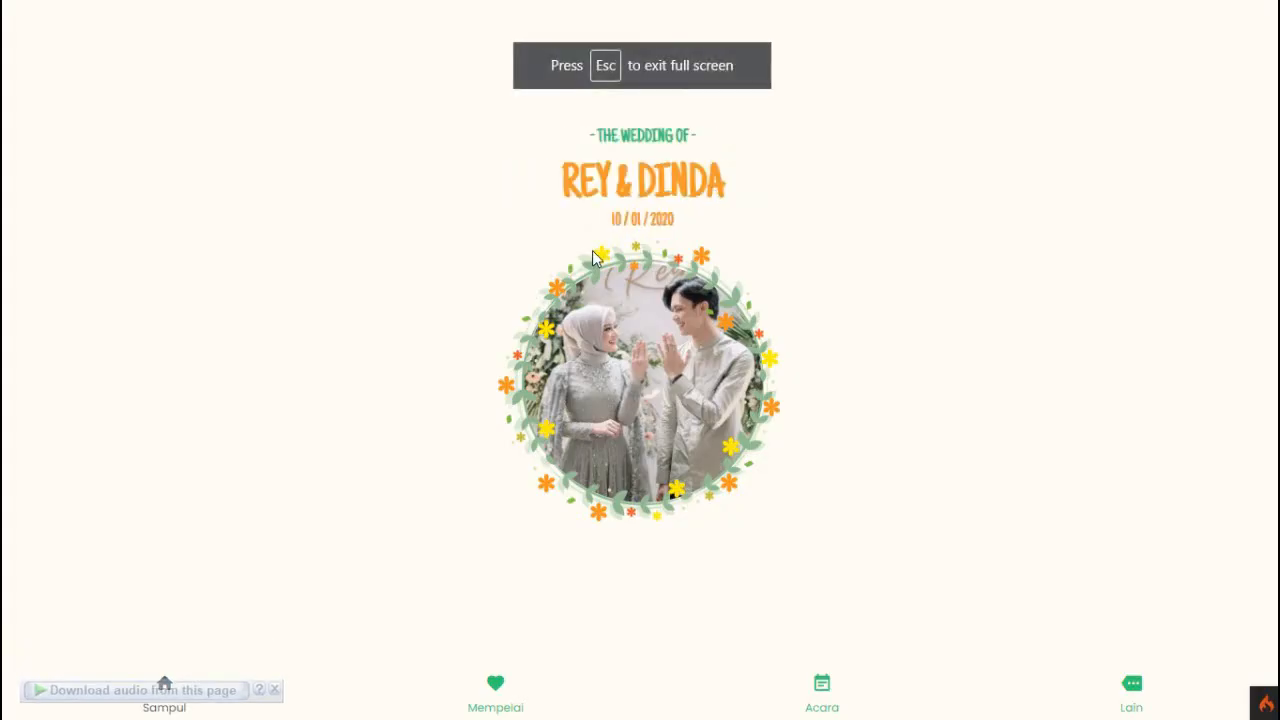
{"action": "key", "text": "Escape"}
{"action": "left_click", "coordinate": [667, 17]}
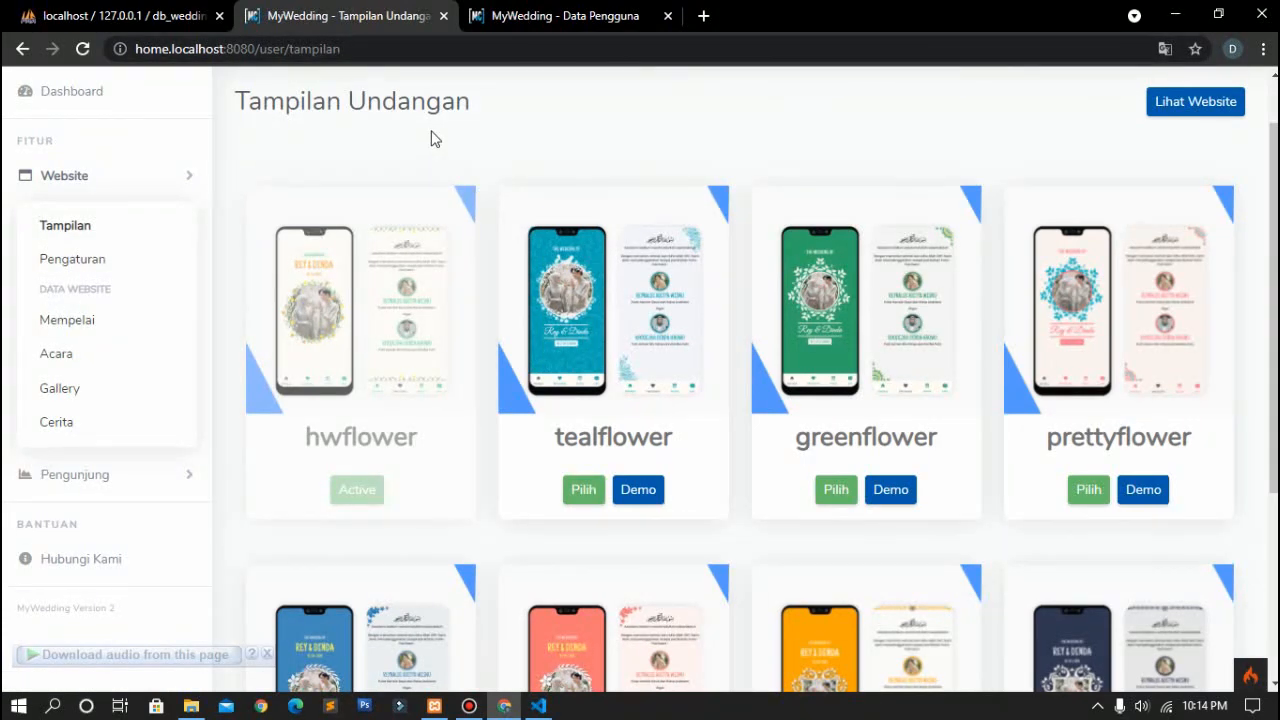
Step: Reopen the live invitation in a new tab, inspect its address, then close it
{"action": "right_click", "coordinate": [1195, 102]}
{"action": "left_click", "coordinate": [1150, 115]}
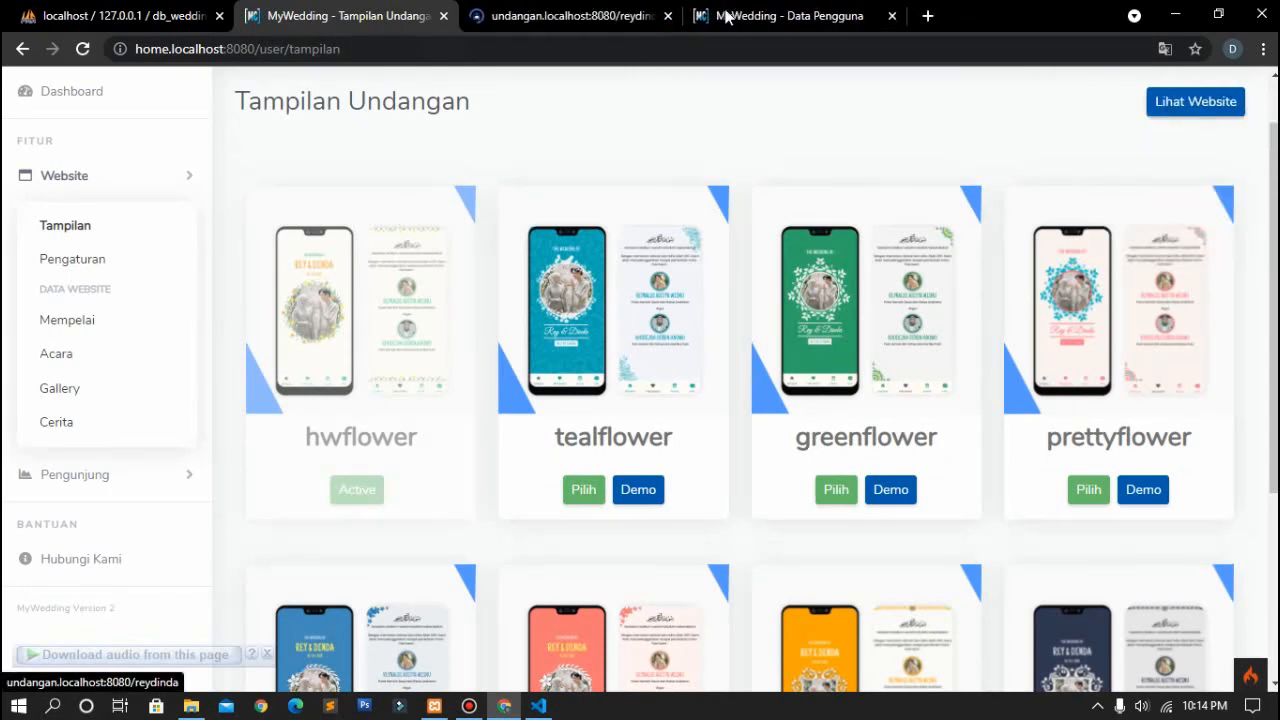
{"action": "left_click", "coordinate": [605, 10]}
{"action": "left_click_drag", "start_coordinate": [350, 48], "coordinate": [289, 49]}
{"action": "left_click", "coordinate": [410, 44]}
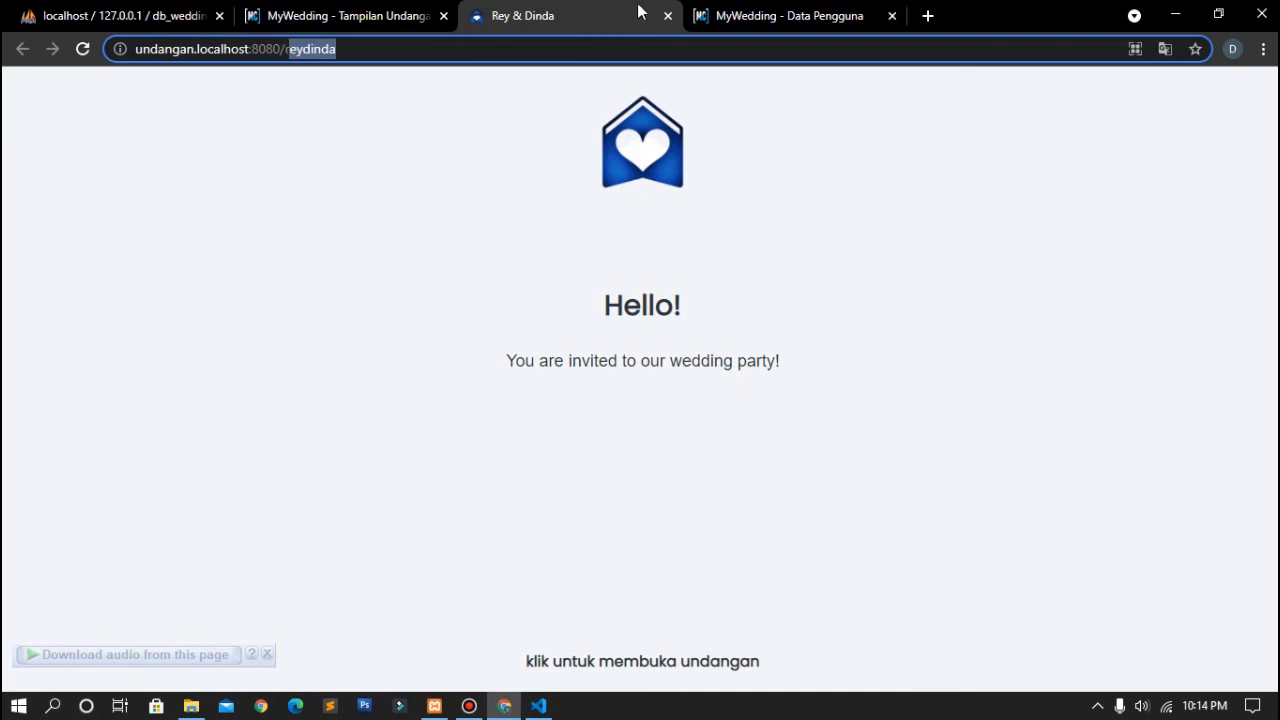
{"action": "left_click", "coordinate": [668, 16]}
{"action": "scroll", "coordinate": [251, 390], "scroll_direction": "down", "scroll_amount": 1}
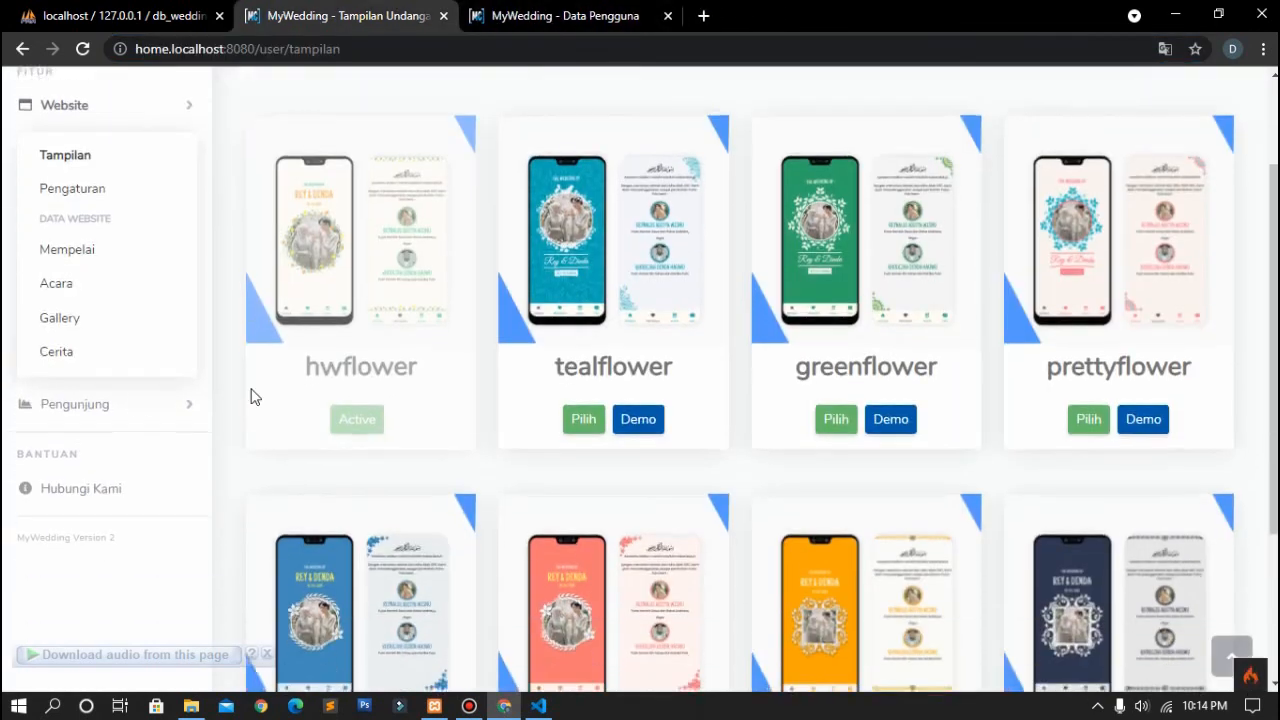
Step: Open the Mempelai page and scroll through the groom, bride and cover photo data
{"action": "left_click", "coordinate": [107, 251]}
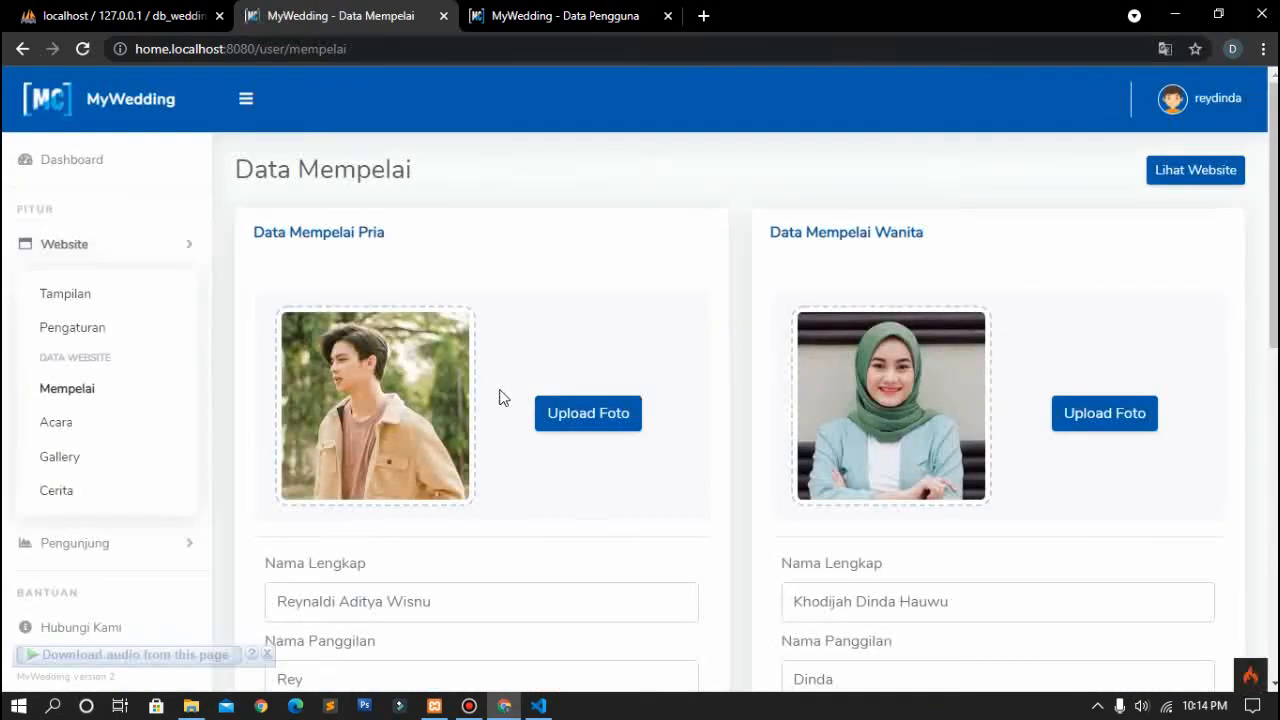
{"action": "scroll", "coordinate": [500, 397], "scroll_direction": "down", "scroll_amount": 1}
{"action": "scroll", "coordinate": [717, 306], "scroll_direction": "down", "scroll_amount": 6}
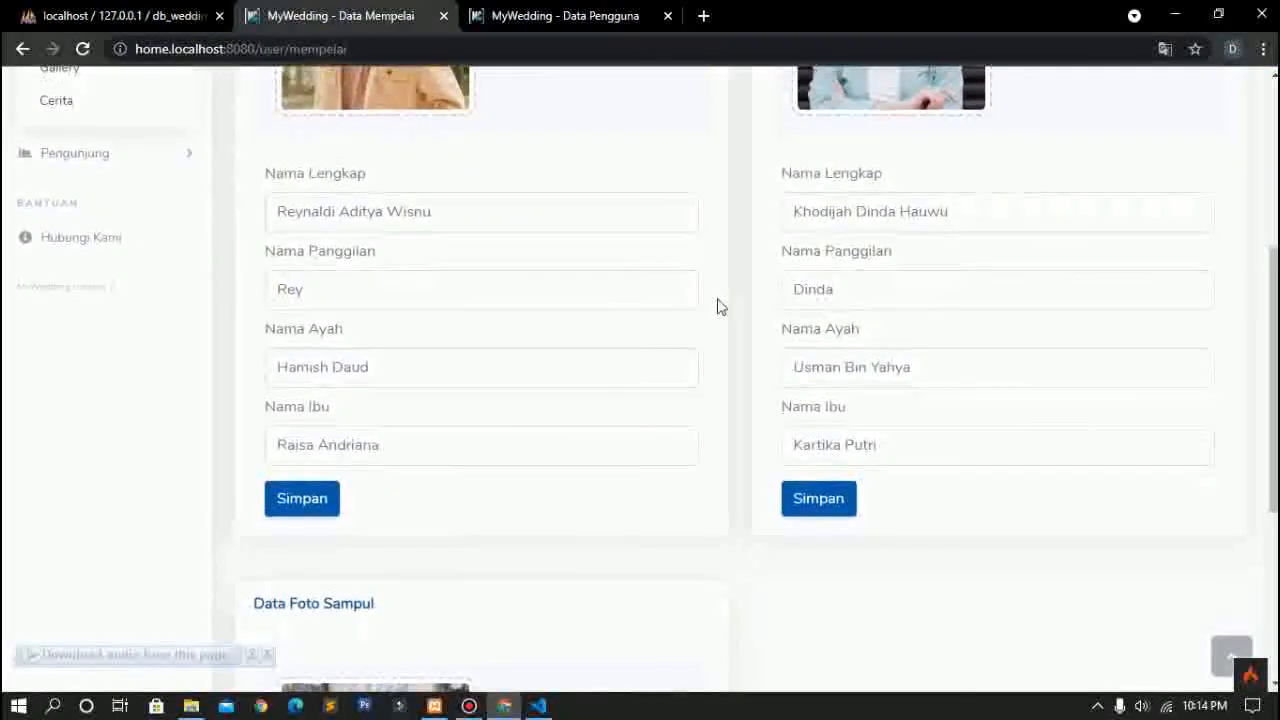
{"action": "scroll", "coordinate": [717, 306], "scroll_direction": "down", "scroll_amount": 1}
{"action": "scroll", "coordinate": [362, 386], "scroll_direction": "up", "scroll_amount": 7}
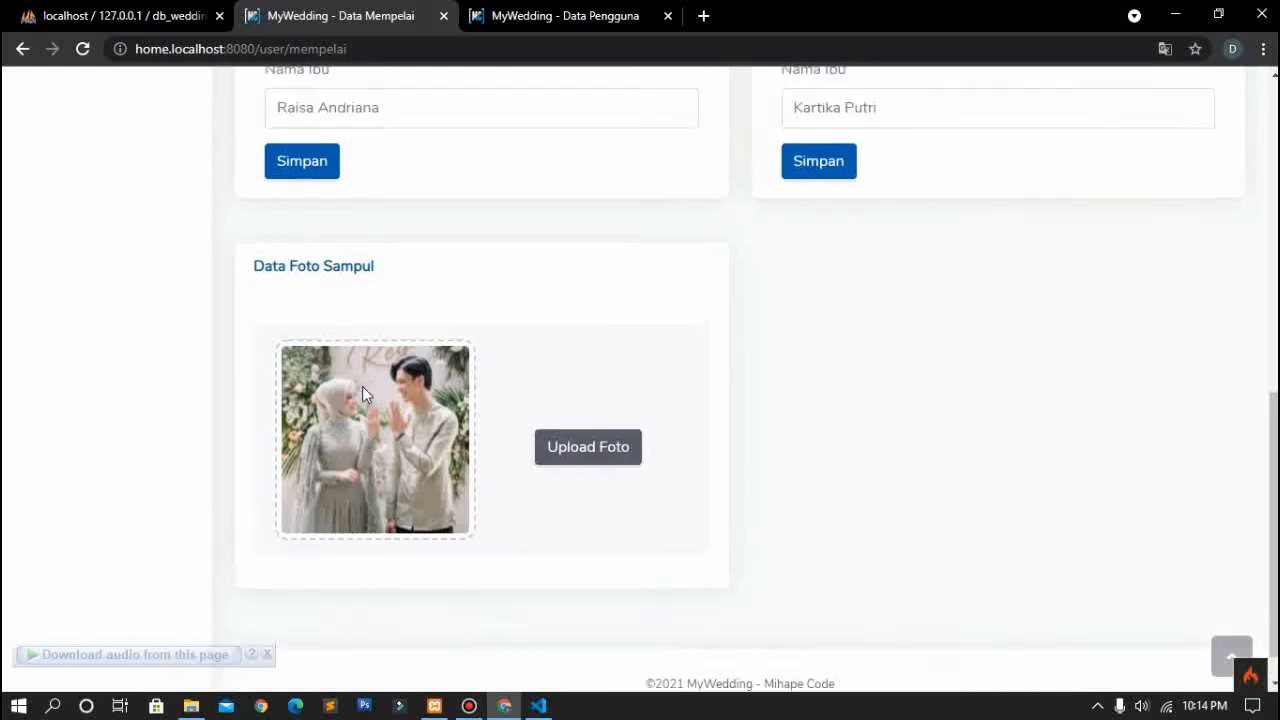
{"action": "scroll", "coordinate": [9, 470], "scroll_direction": "down", "scroll_amount": 1}
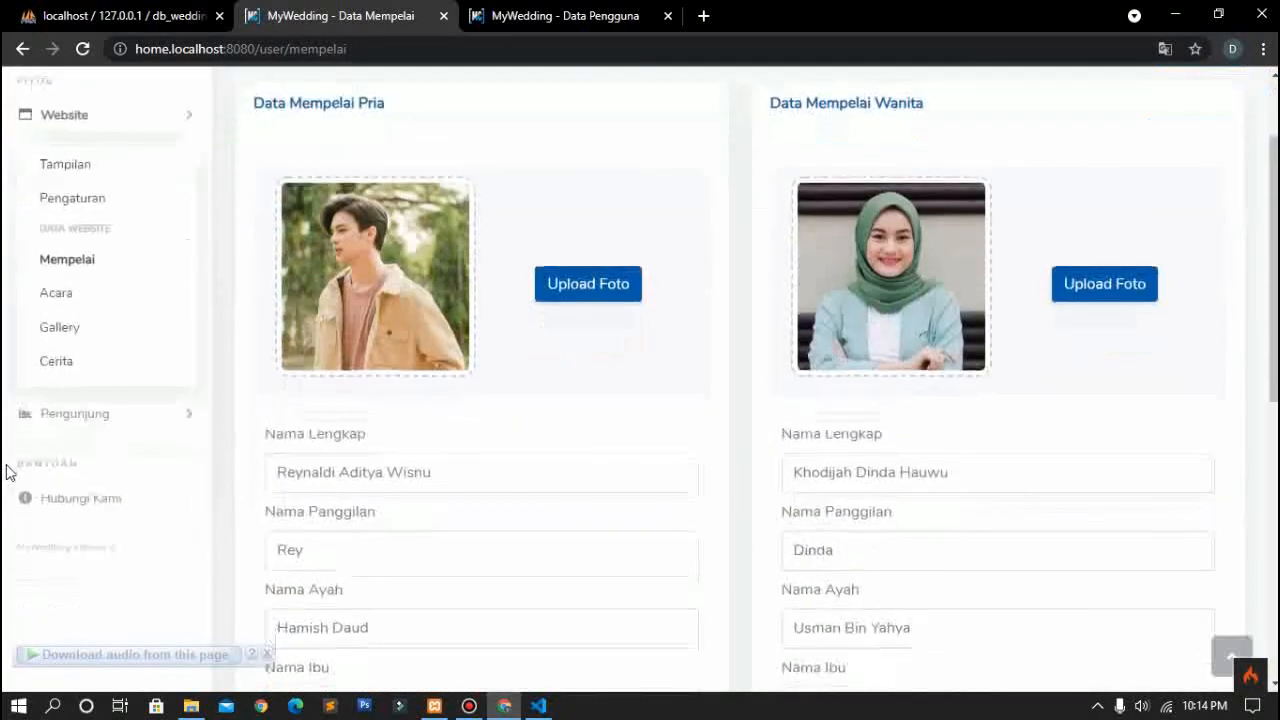
Step: Expand and collapse the Pengunjung sidebar group
{"action": "left_click", "coordinate": [156, 417]}
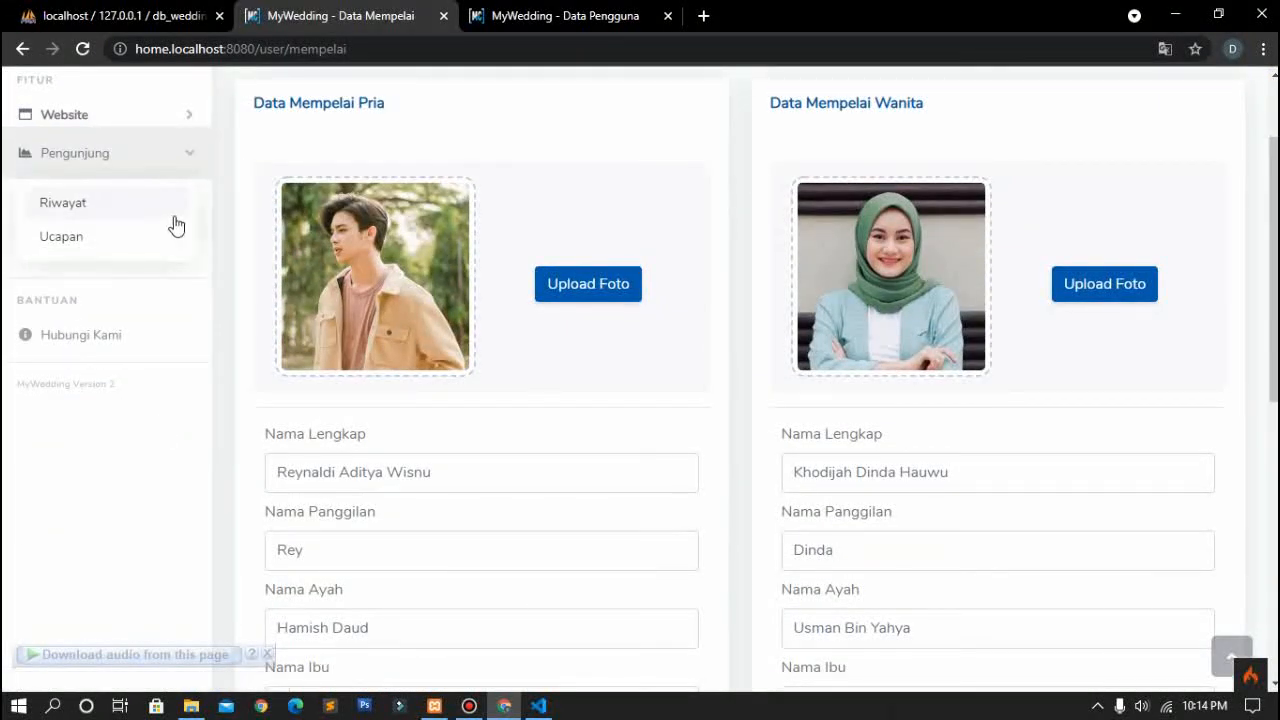
{"action": "left_click", "coordinate": [176, 168]}
{"action": "scroll", "coordinate": [176, 171], "scroll_direction": "up", "scroll_amount": 1}
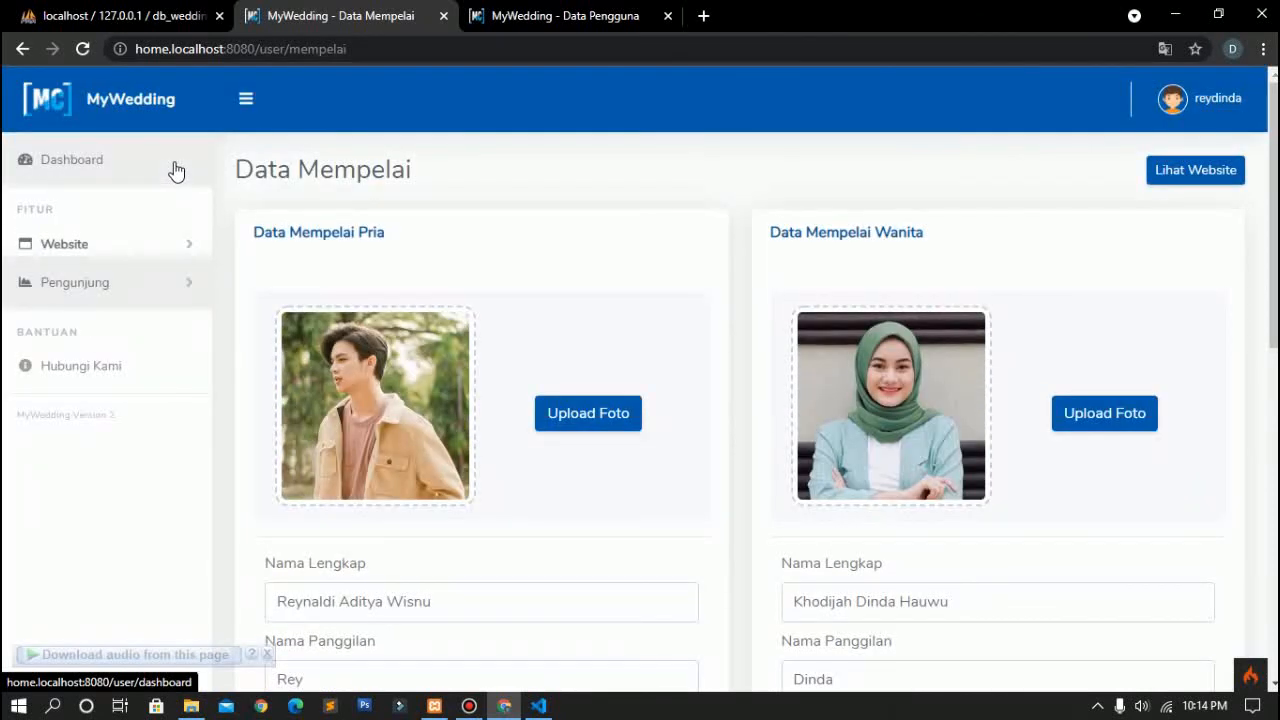